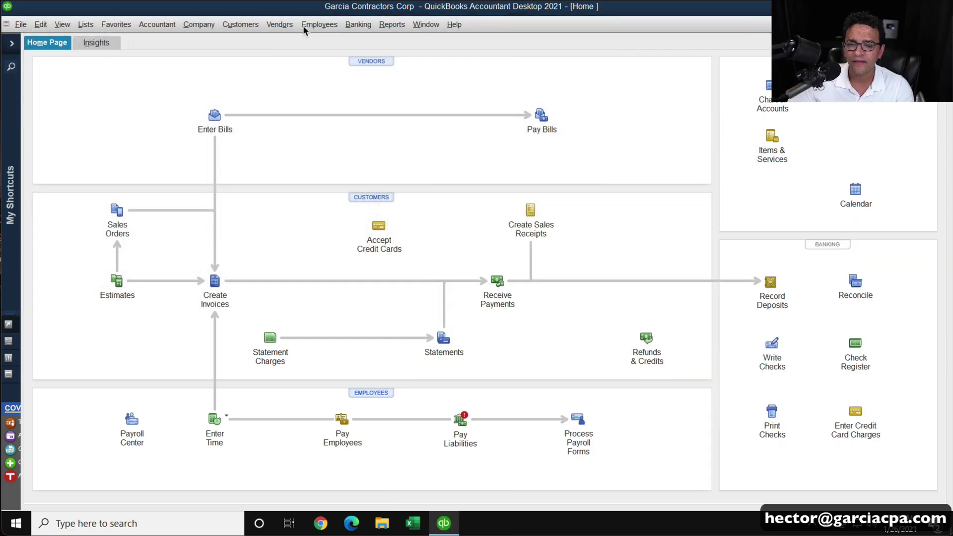
- From the Payroll Center, create Quarterly Form 941/Sch. B (For Reporting Agents) for the last calendar quarter, ending 12/31/2020
left_click(319, 24)
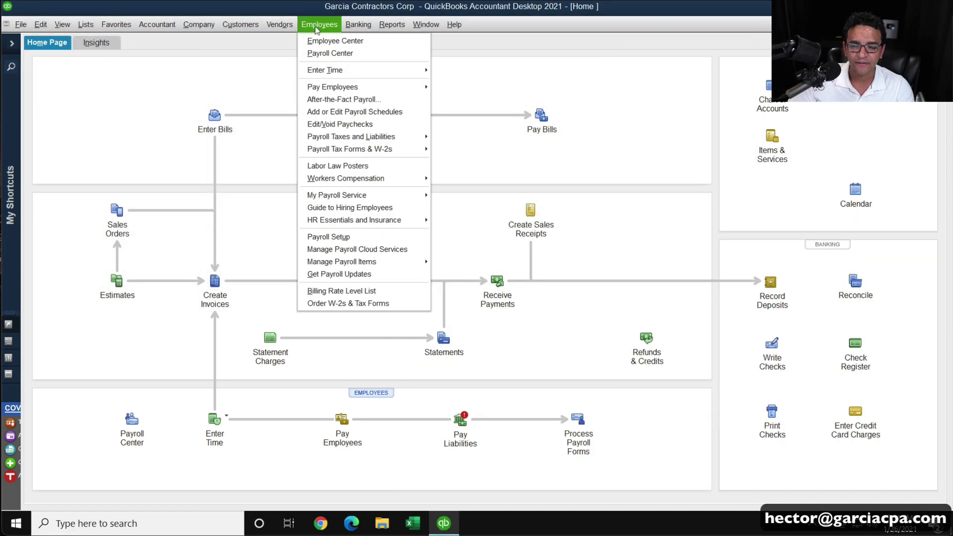
left_click(330, 57)
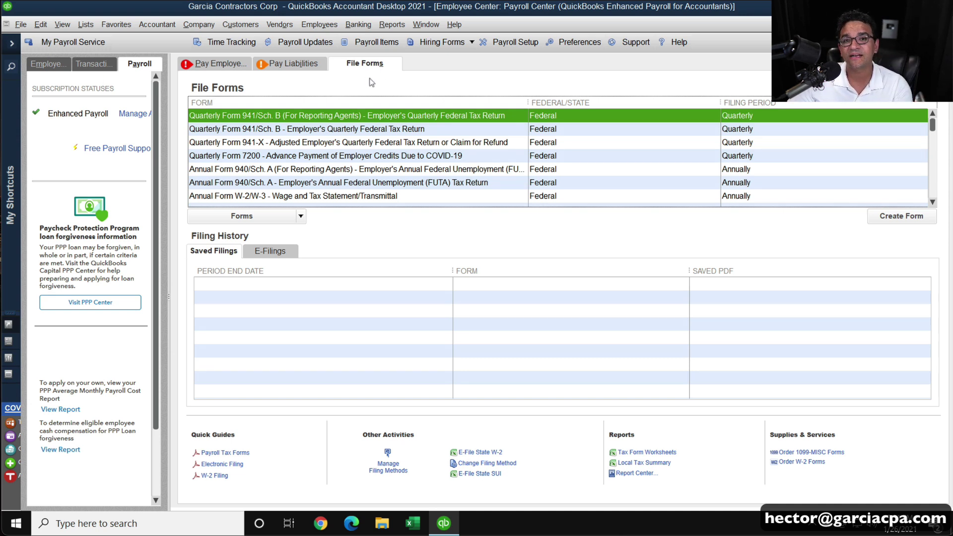
left_click(902, 217)
left_click_drag(332, 126, 292, 126)
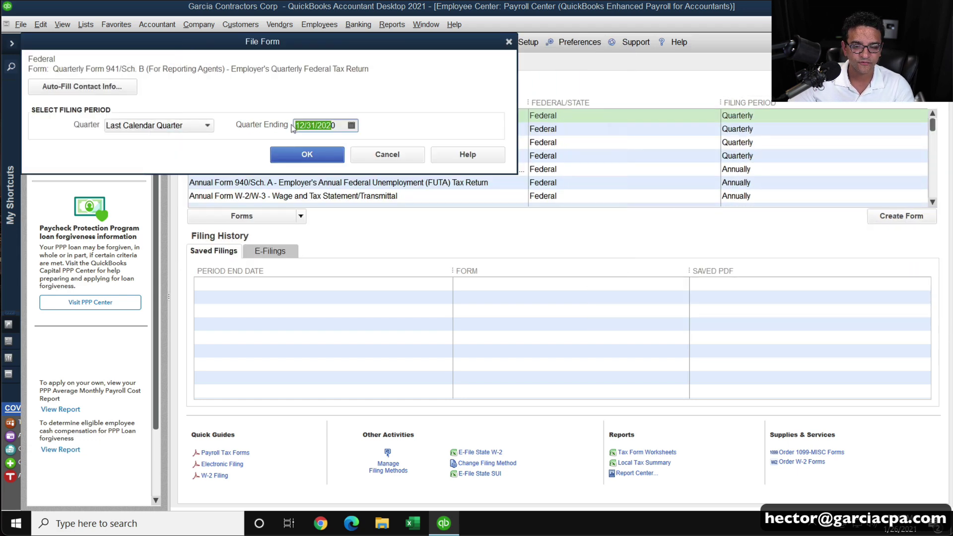
left_click(311, 155)
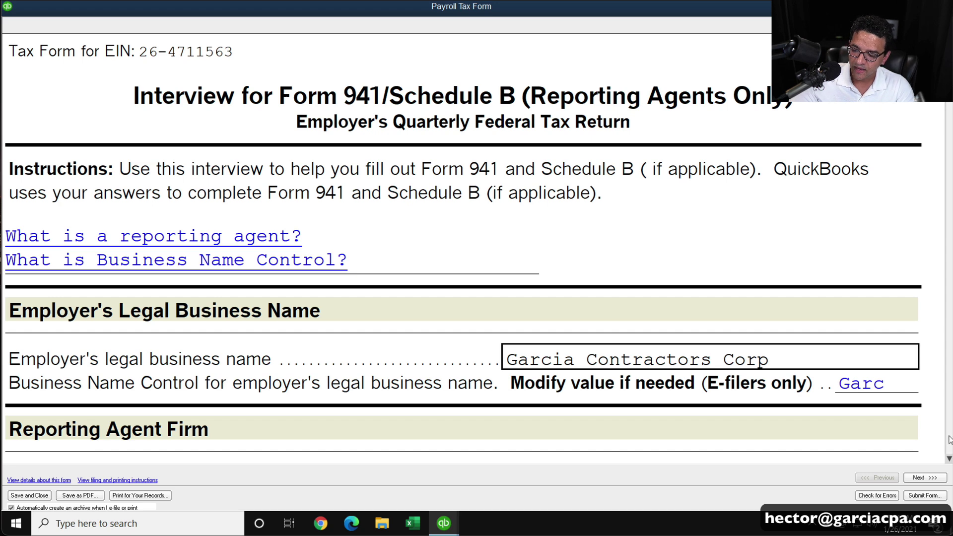
- Look through the Form 941/Schedule B interview page to its end and proceed to Form 941 itself
scroll(949, 440, "down", 20)
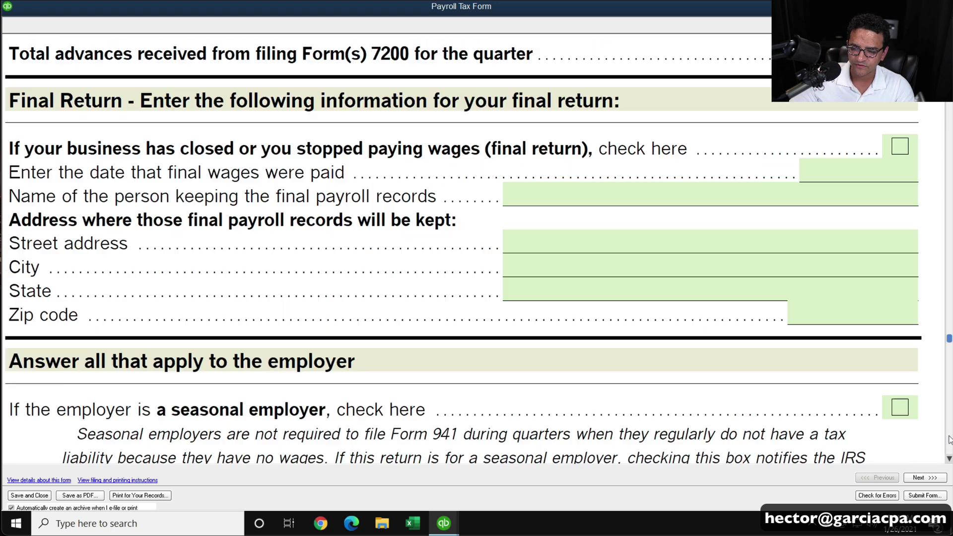
scroll(949, 440, "down", 10)
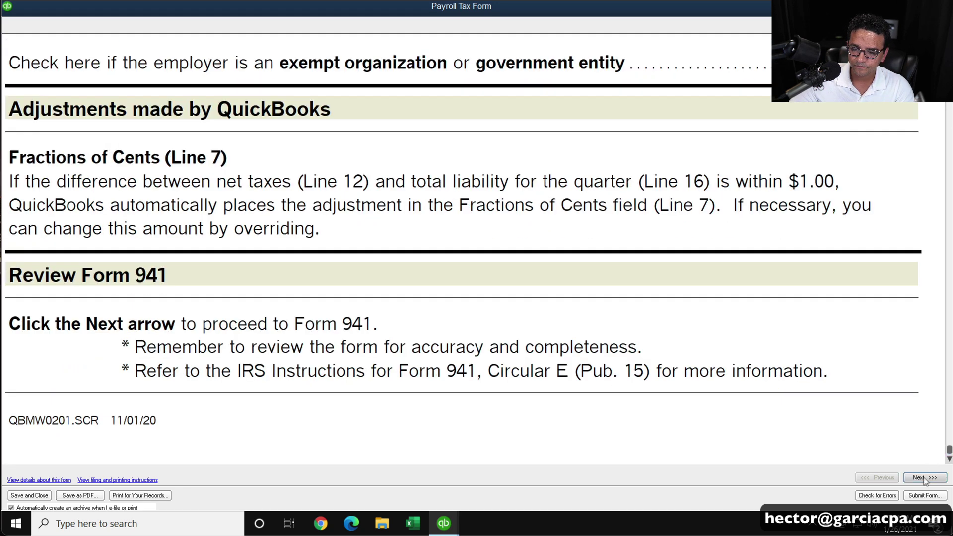
left_click(925, 478)
- Examine Part 1 of Form 941, from the employee count and wages through total taxes after adjustments on line 10
scroll(948, 449, "down", 8)
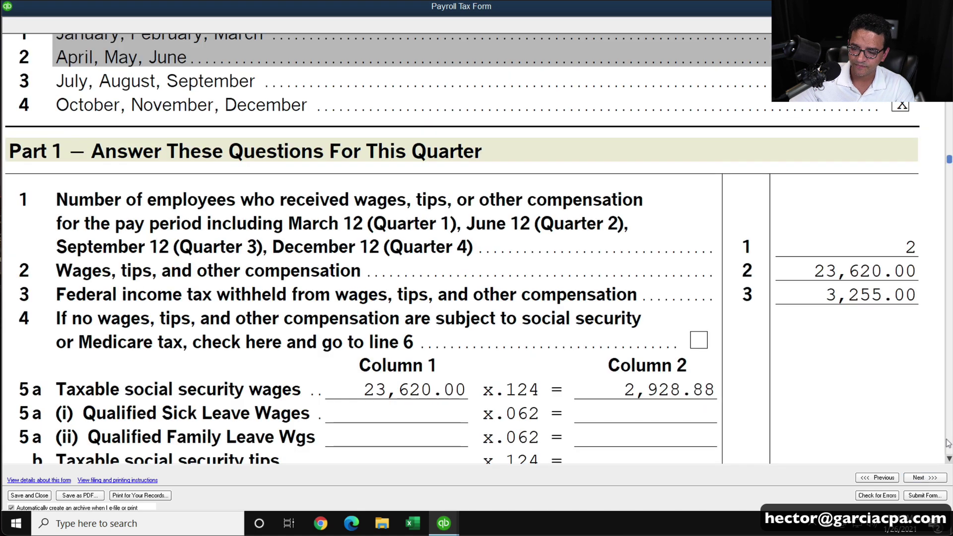
left_click(950, 421)
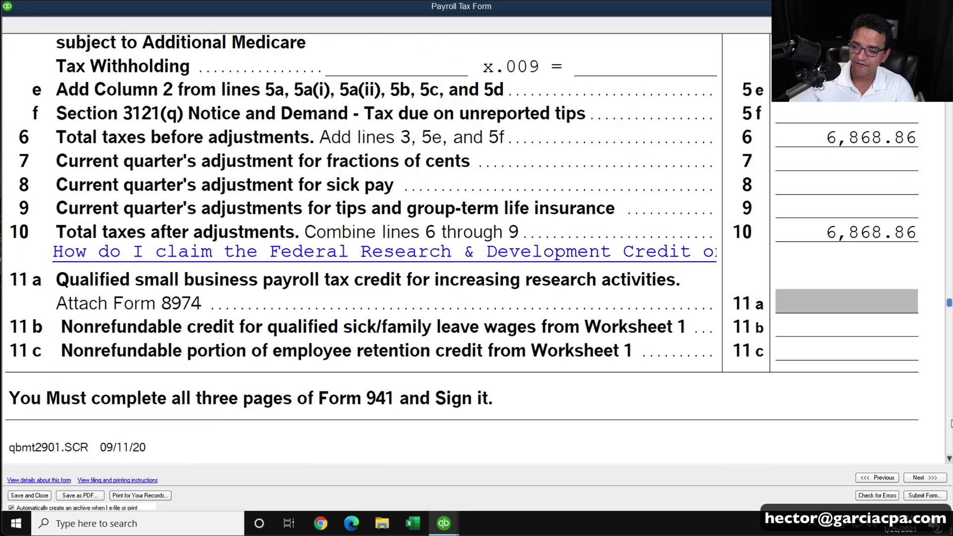
scroll(782, 204, "up", 2)
scroll(784, 207, "up", 8)
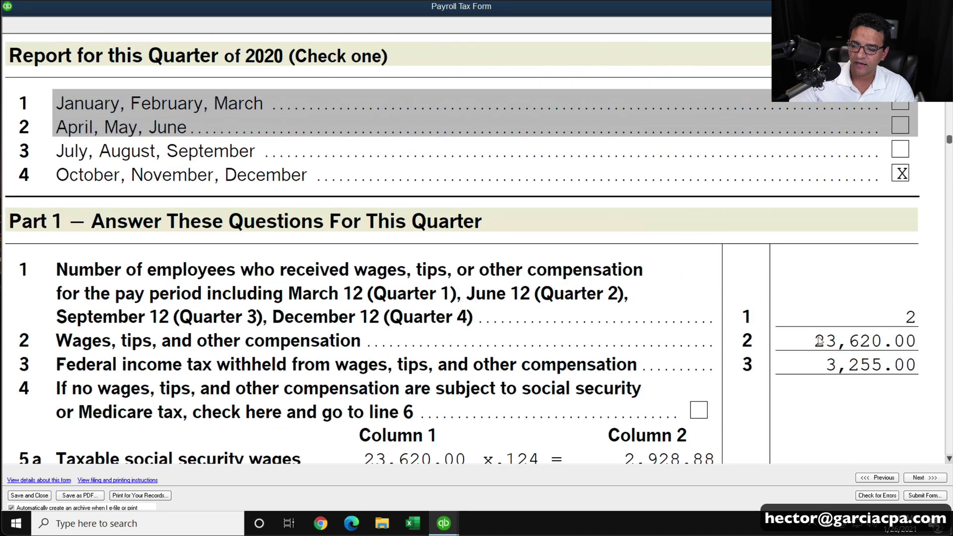
scroll(822, 343, "down", 3)
scroll(846, 259, "down", 4)
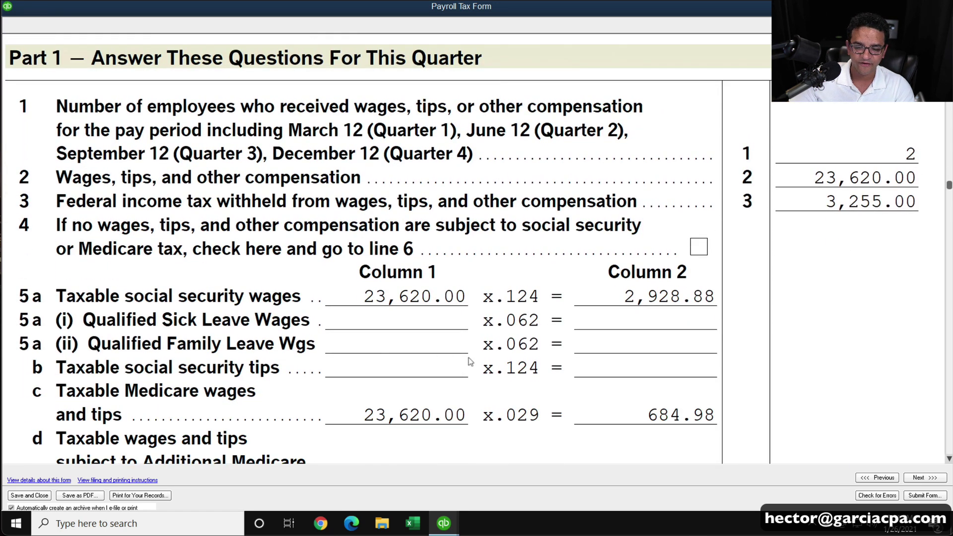
scroll(839, 248, "down", 3)
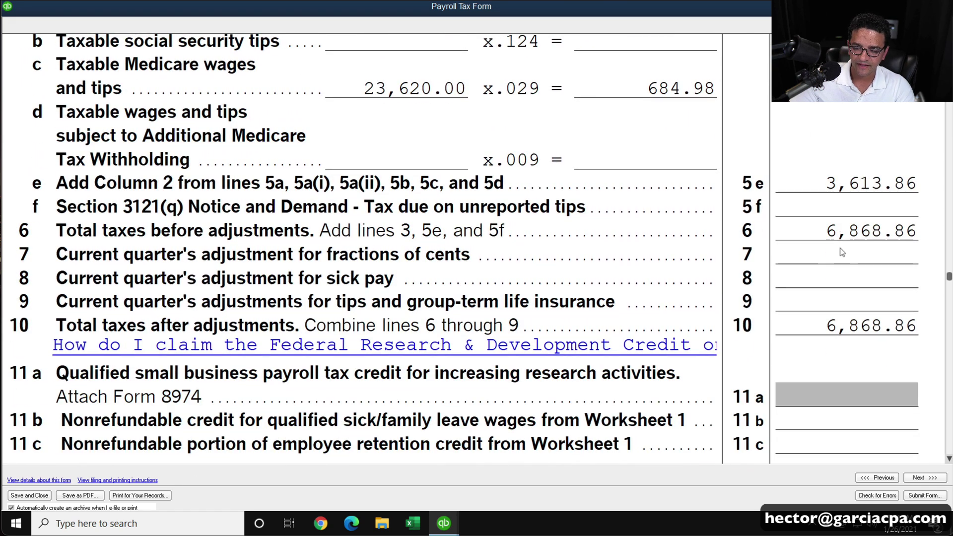
left_click(840, 324)
scroll(821, 305, "down", 1)
scroll(822, 305, "down", 1)
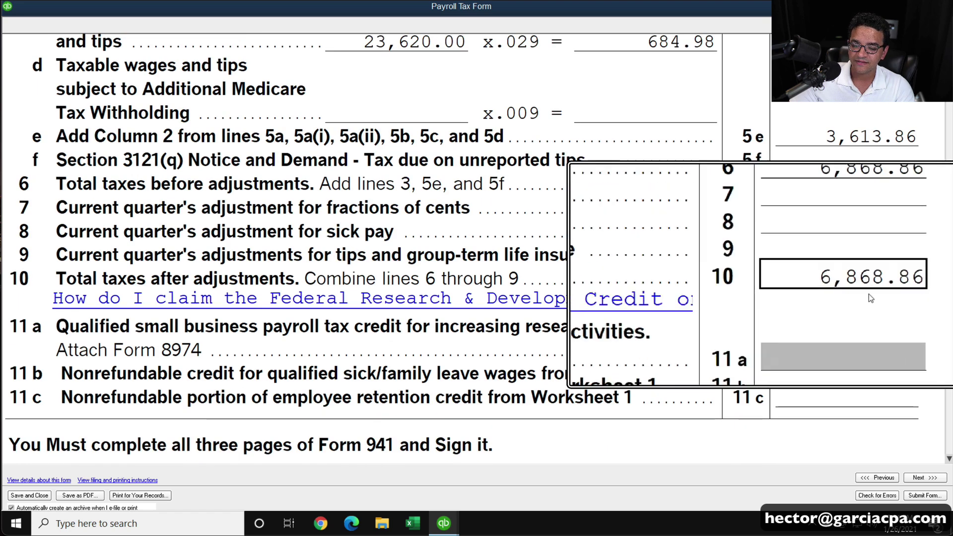
- Examine lines 11d to 15 of Form 941, including the employee retention credit and balance due lines, and close the form
scroll(877, 282, "down", 10)
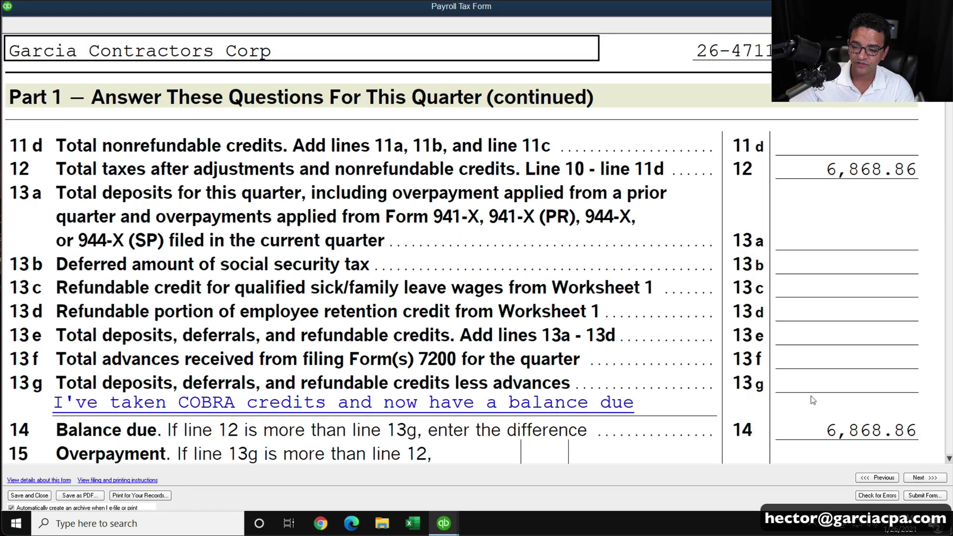
scroll(460, 250, "down", 2)
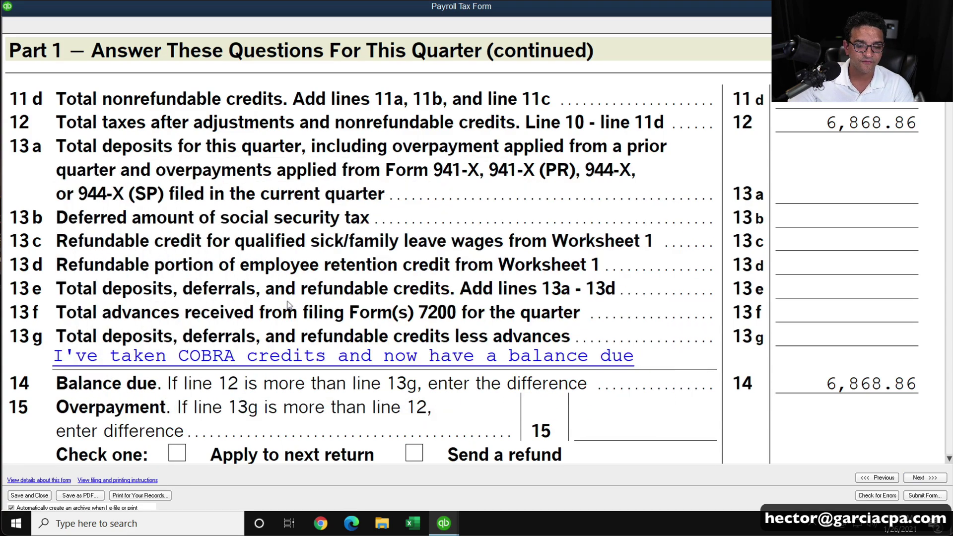
left_click(319, 246)
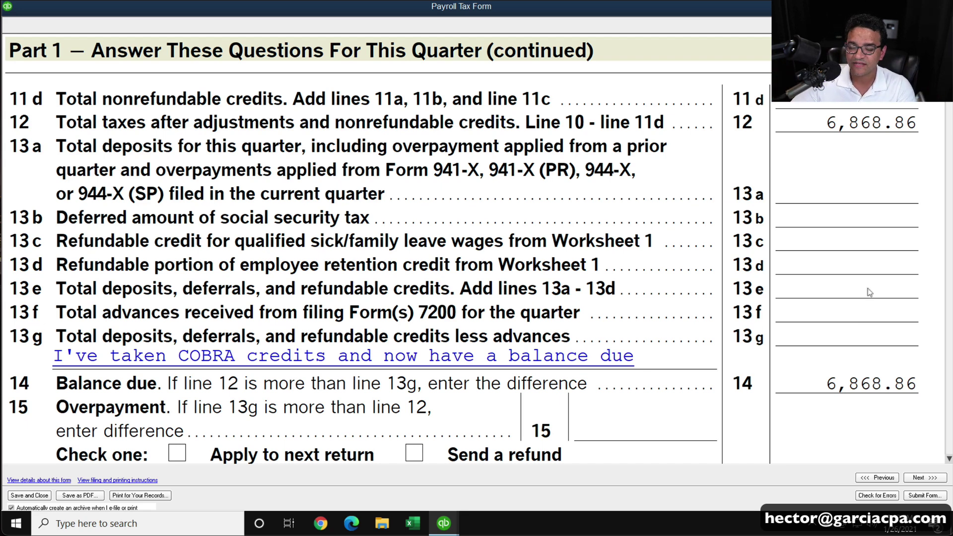
left_click(943, 7)
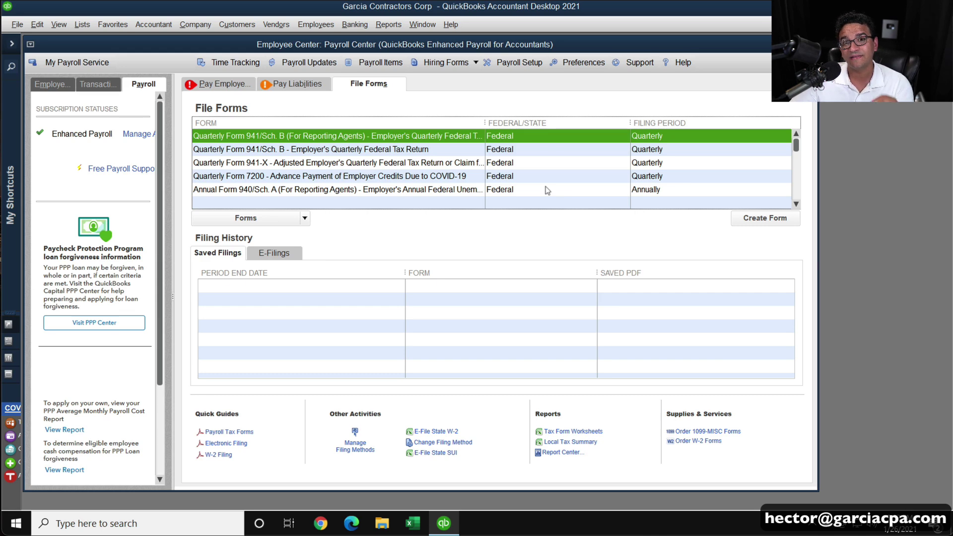
- Maximize the Payroll Center window and open the Payroll Item List
double_click(358, 45)
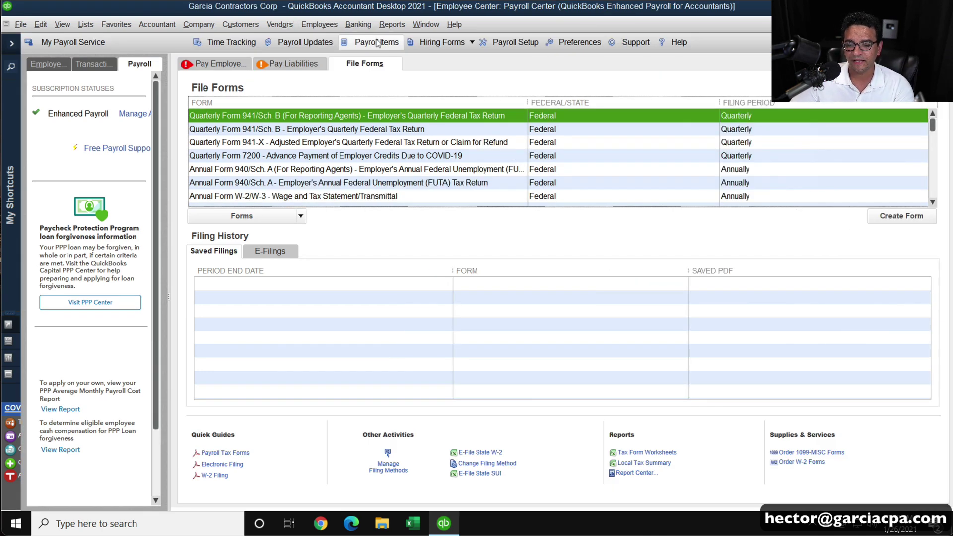
left_click(78, 24)
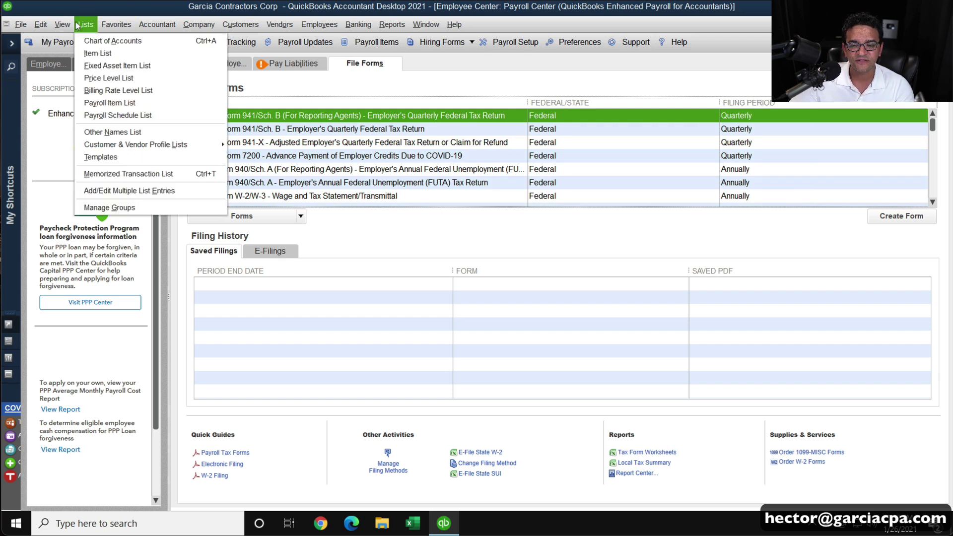
left_click(121, 103)
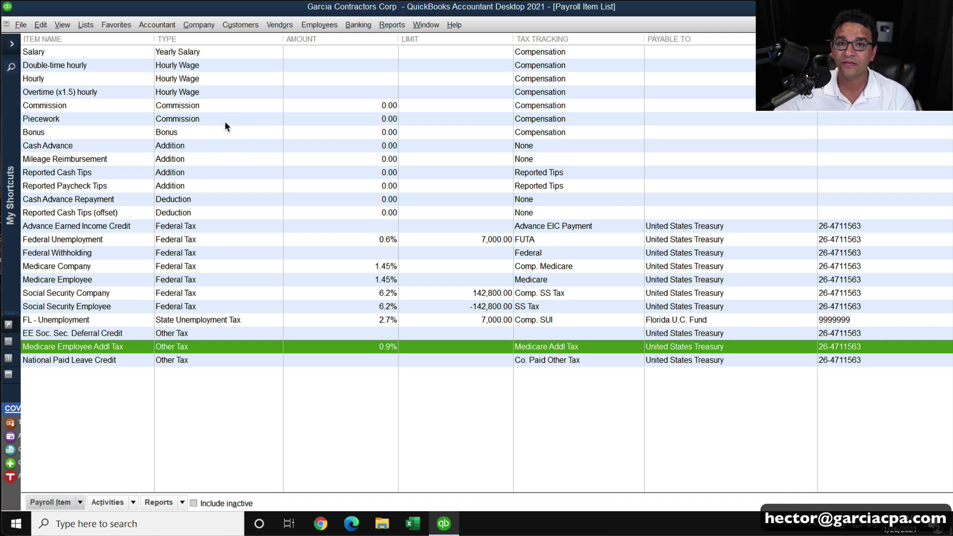
- Start a new account in the Chart of Accounts with Other Income as its account type
left_click(86, 25)
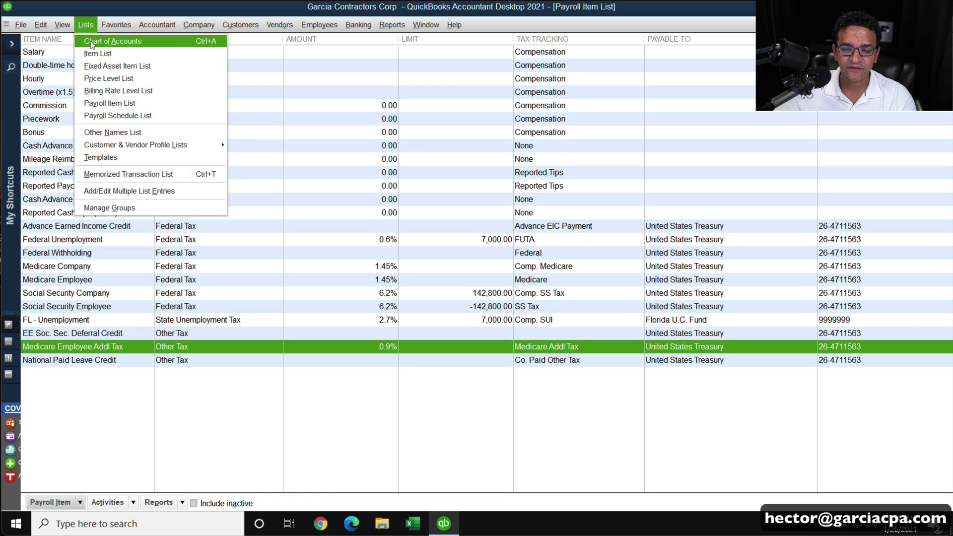
key("Escape")
left_click(94, 46)
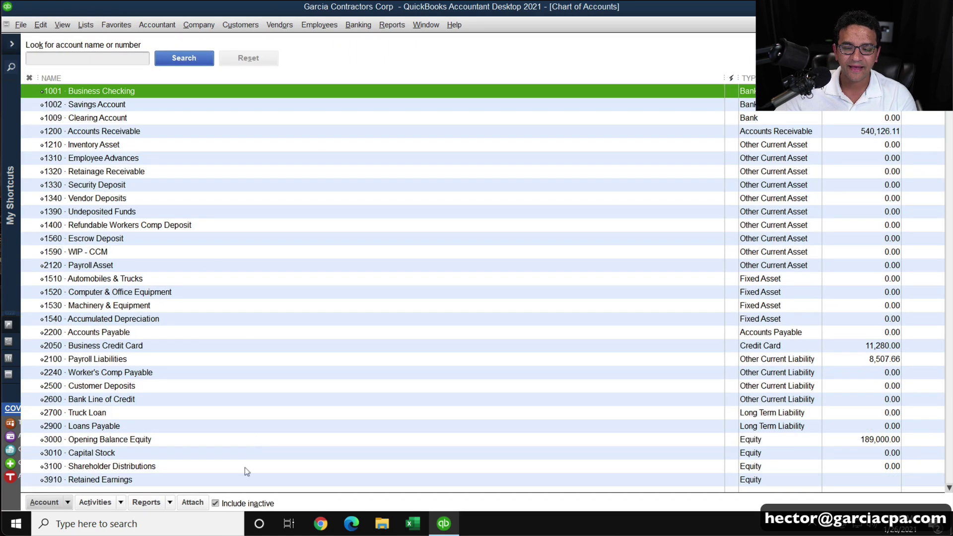
key("ctrl")
left_click(48, 502)
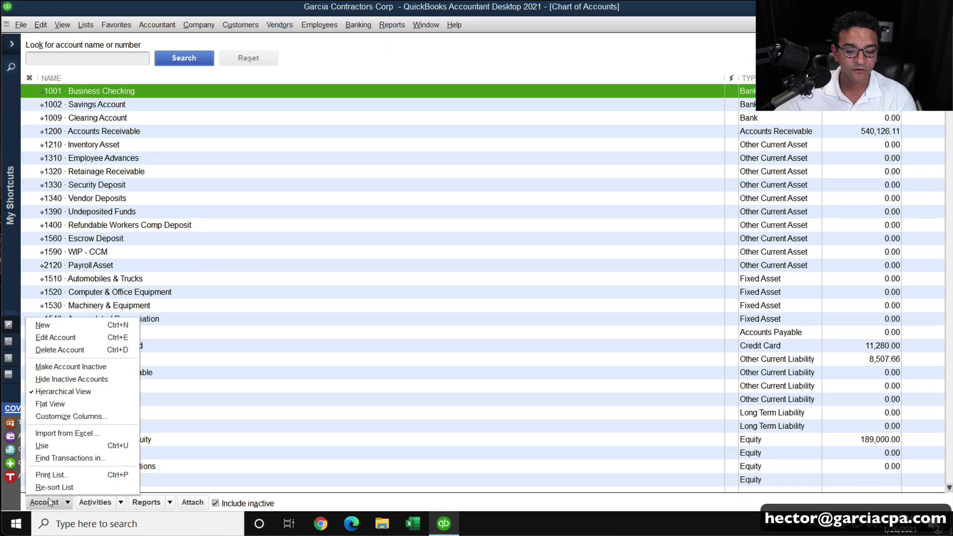
key("ctrl")
left_click(59, 326)
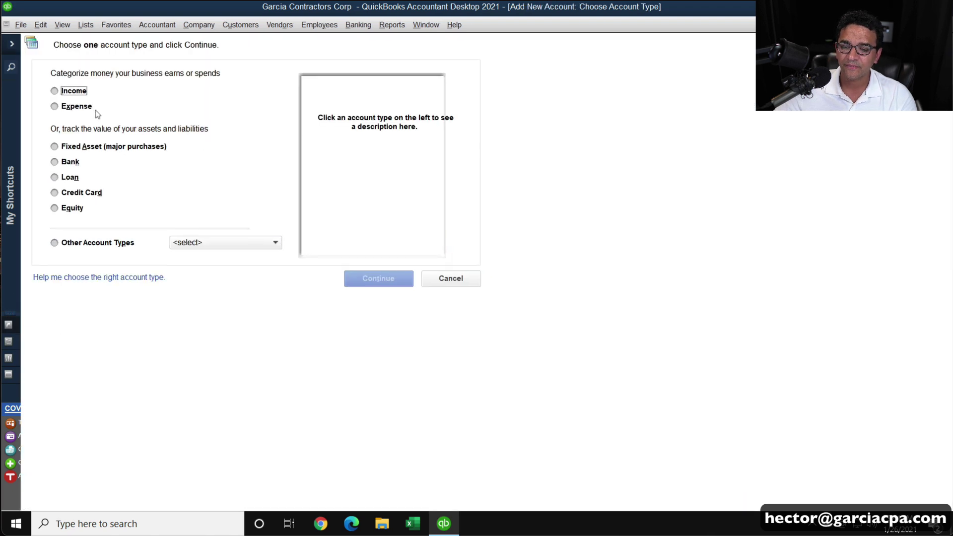
left_click(88, 243)
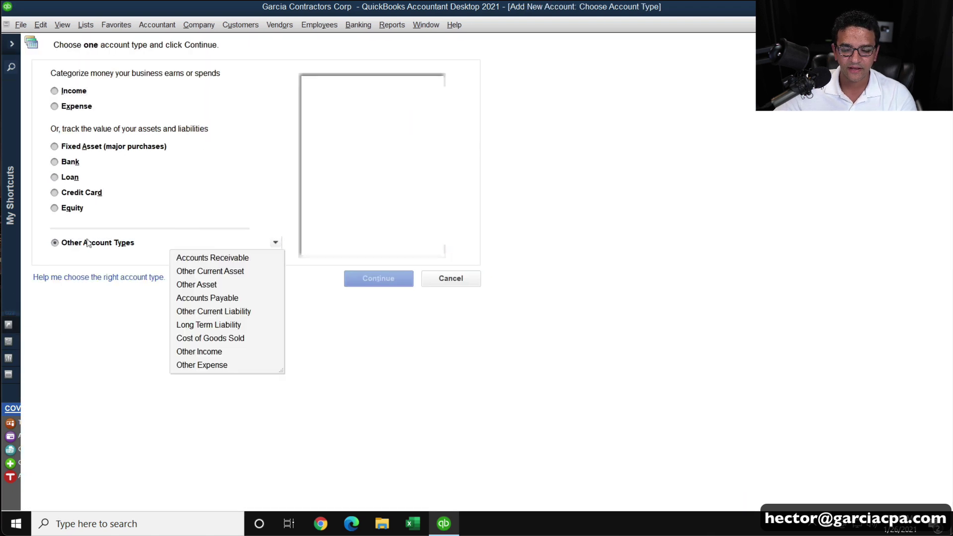
left_click(217, 352)
left_click(380, 278)
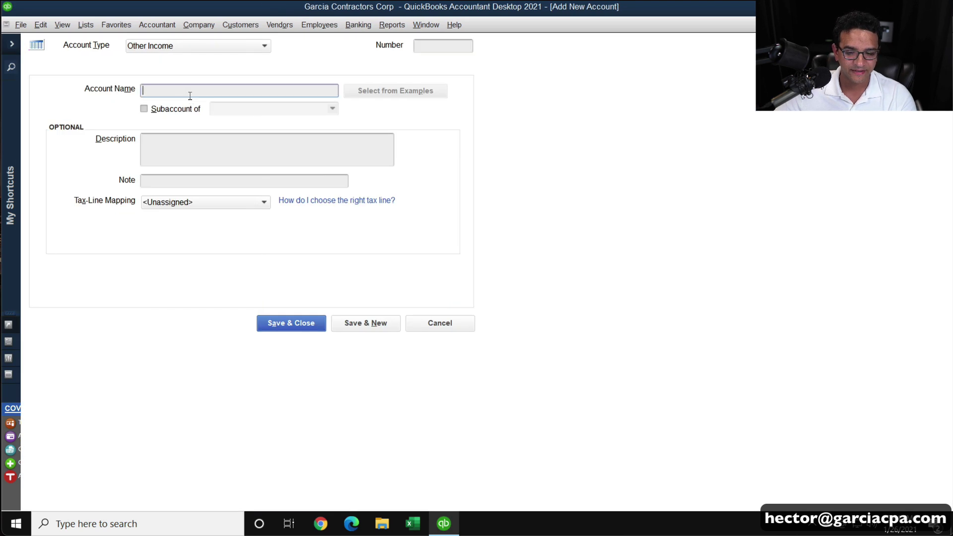
- Name the new account Cares Act Credits and save it
type("Car")
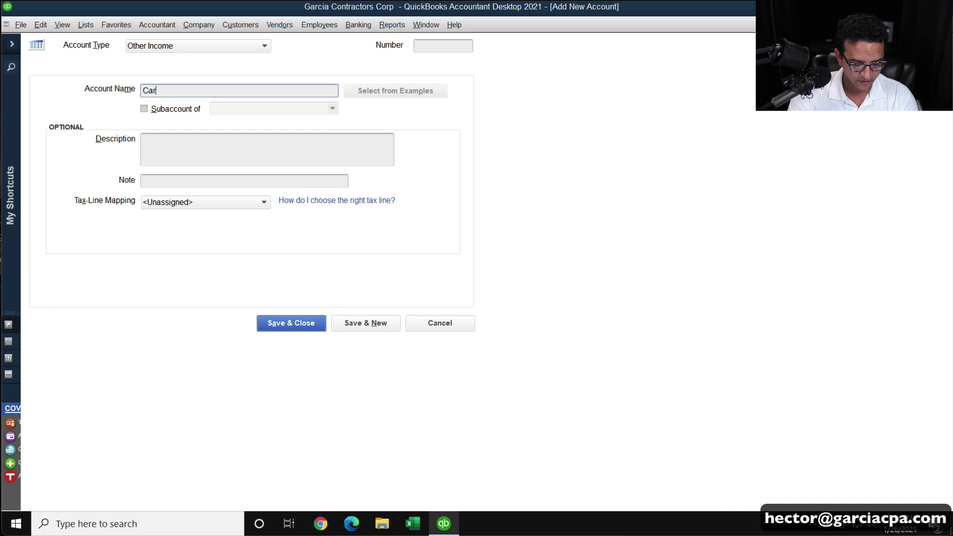
type("es Act ")
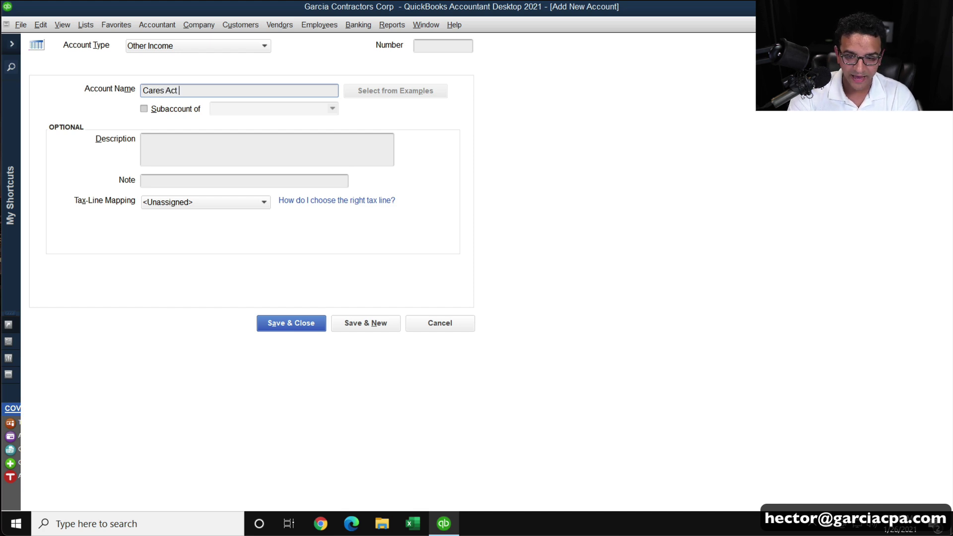
type("Credits")
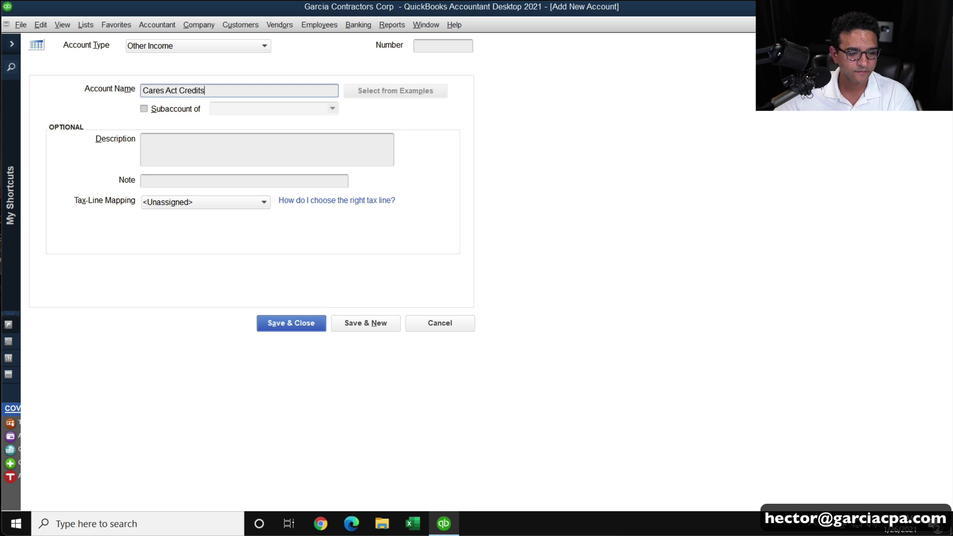
left_click(294, 327)
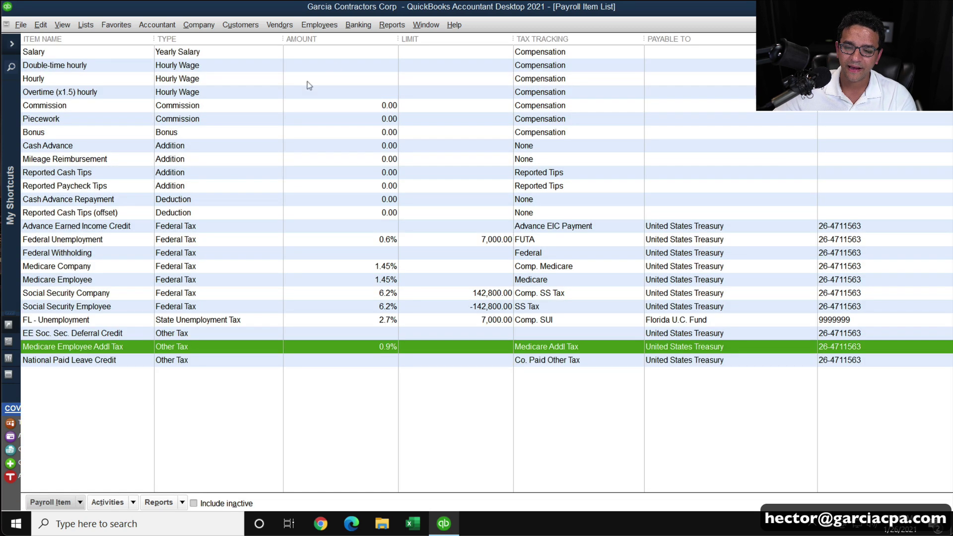
- Start a new payroll item with Custom Setup and choose Addition as its type
left_click(80, 503)
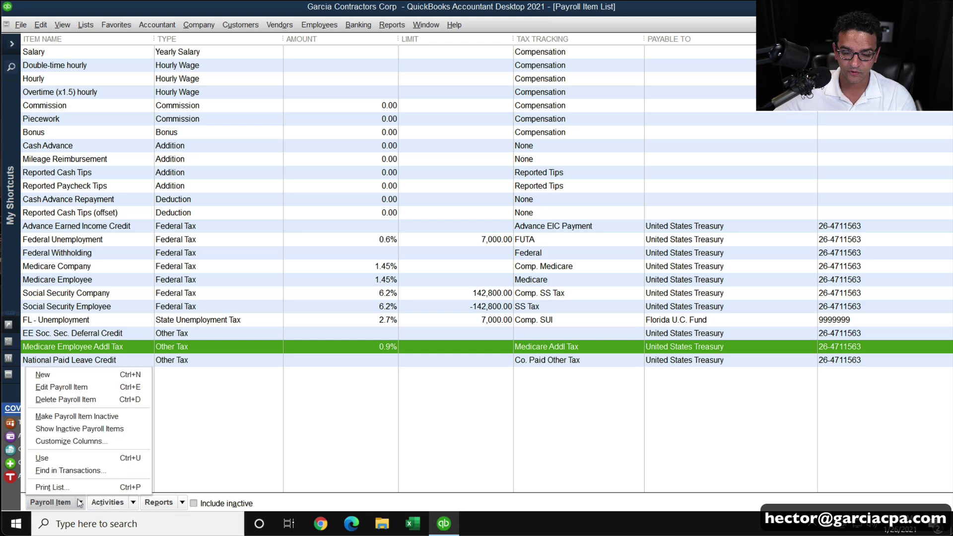
left_click(69, 376)
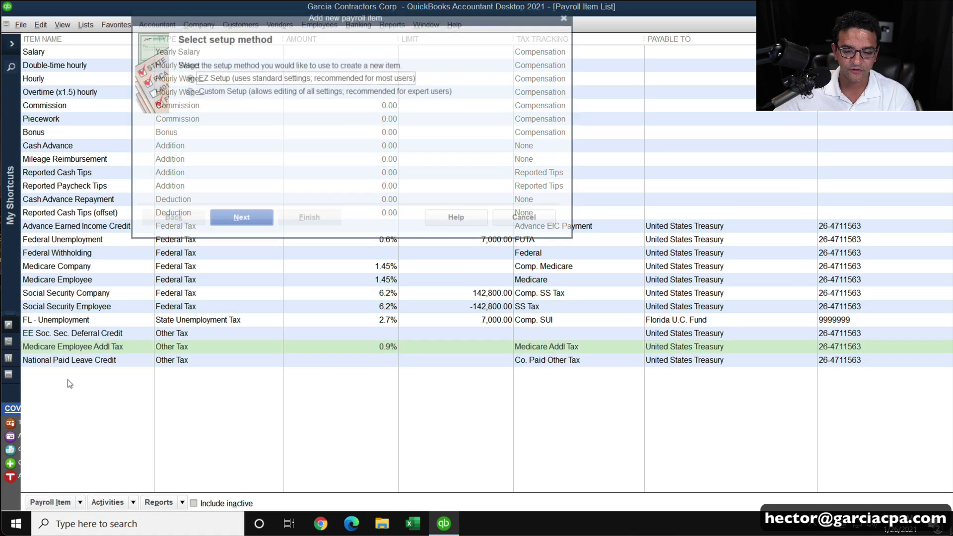
left_click(230, 94)
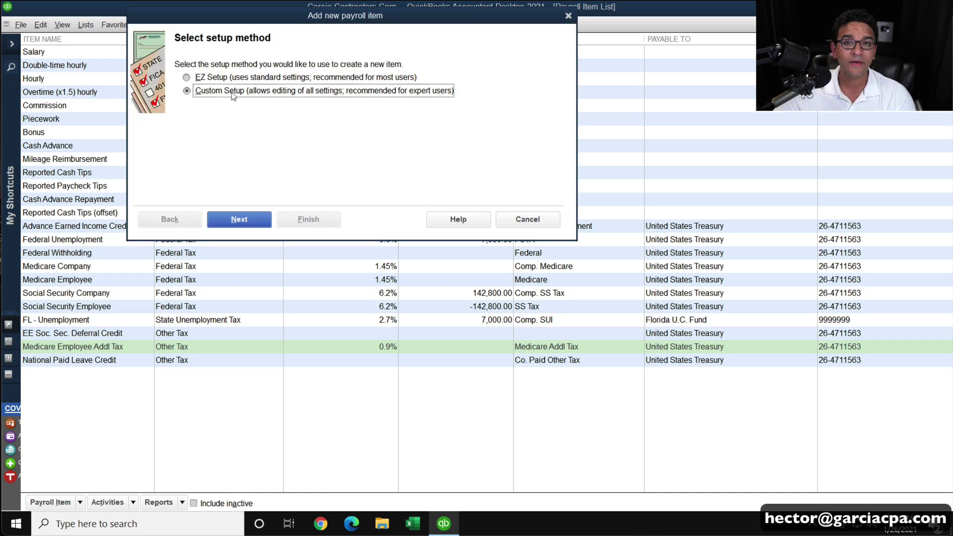
left_click(238, 222)
left_click(219, 89)
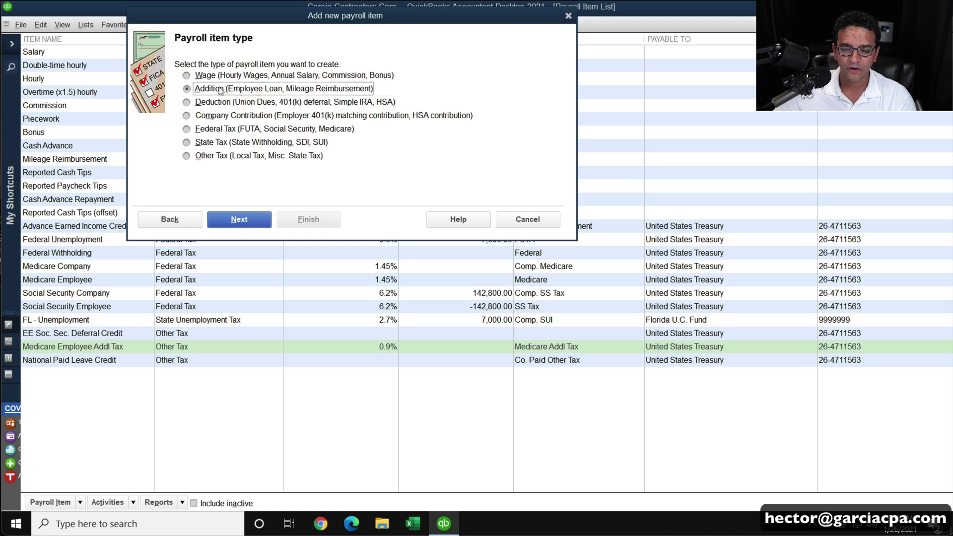
left_click(239, 222)
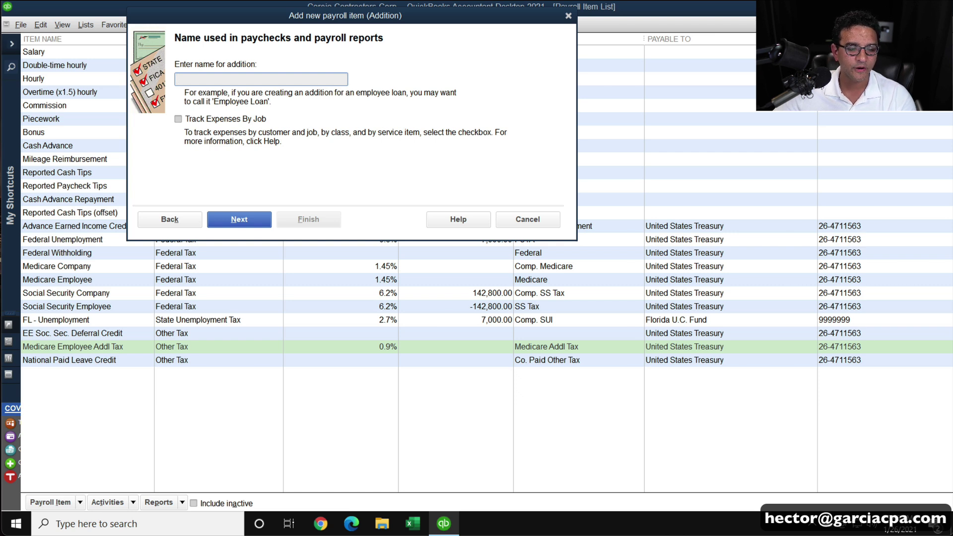
- Name the new addition CARES Retention Cr.-Emp, checking the name against the QuickBooks support article, and continue to the expense account
right_click(207, 82)
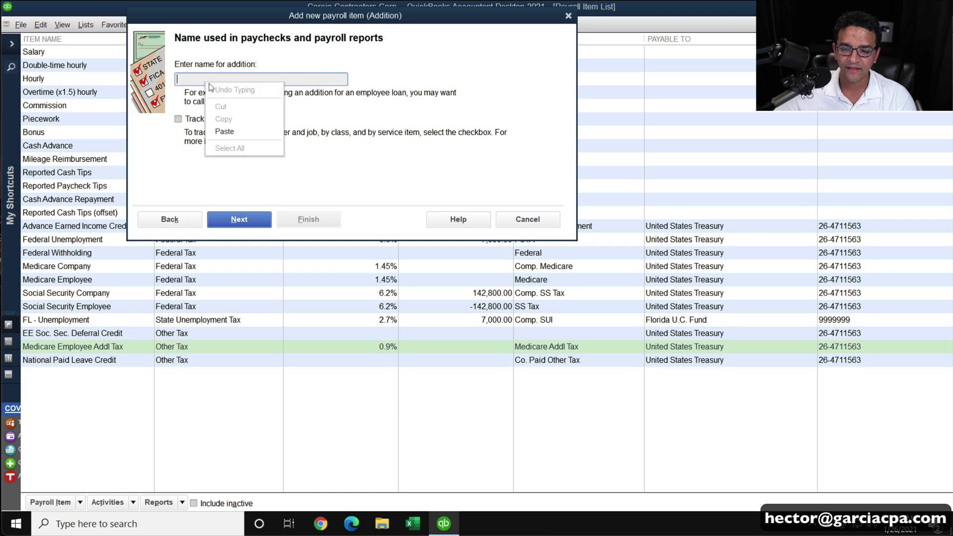
left_click(254, 129)
type("mp")
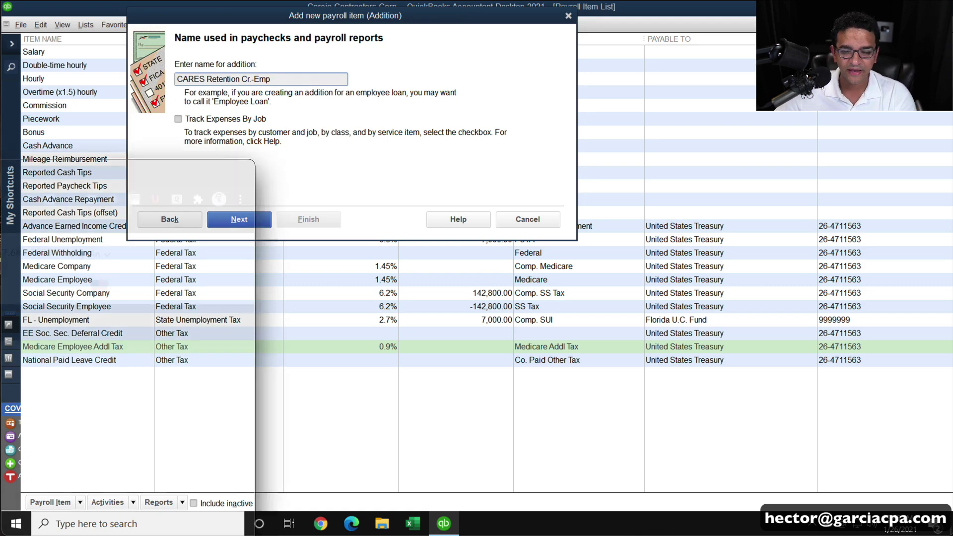
left_click_drag(1, 101, 213, 96)
left_click_drag(308, 96, 372, 14)
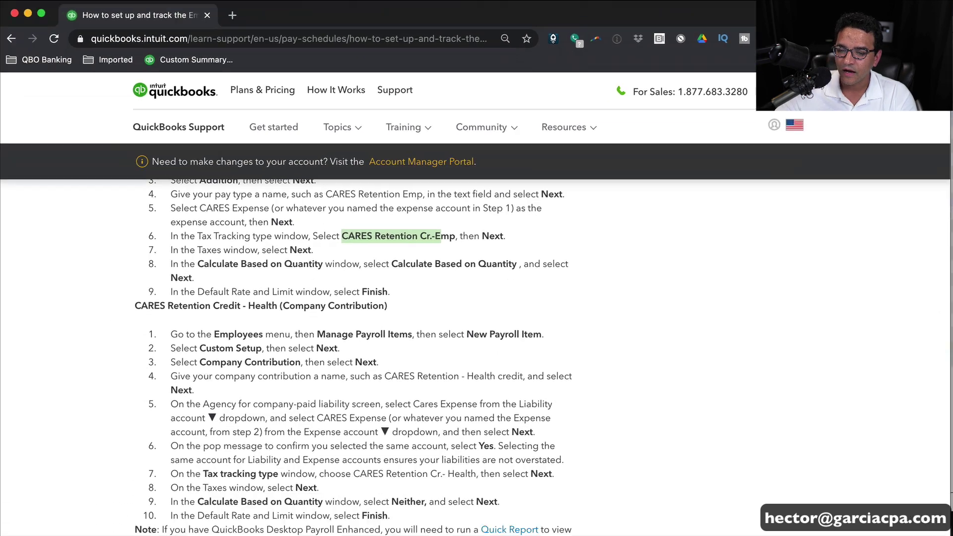
scroll(429, 332, "down", 10)
scroll(429, 333, "up", 10)
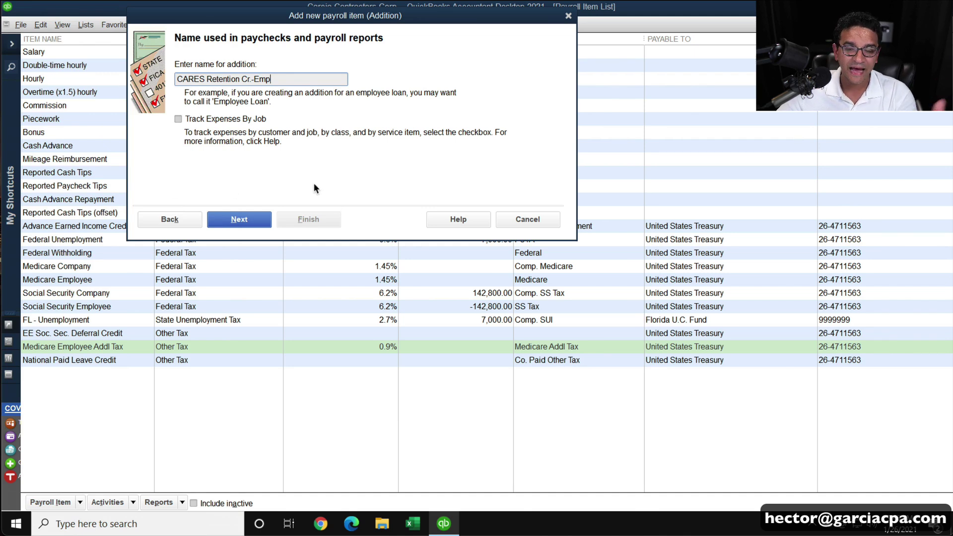
left_click(251, 221)
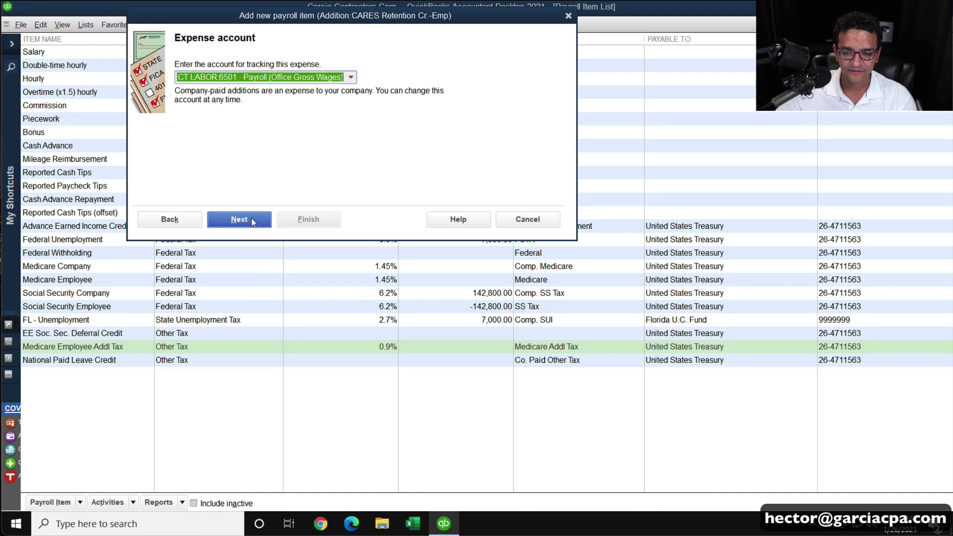
- Choose 6501 Payroll (Office Gross Wages) under Indirect Labor as the addition's expense account and continue
left_click(351, 77)
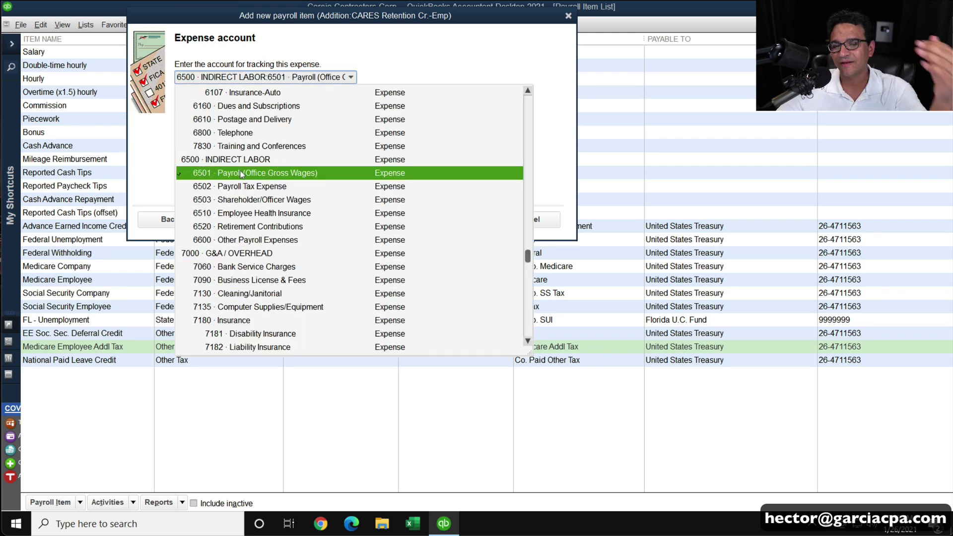
key("ctrl")
key("ctrl")
key("ctrl")
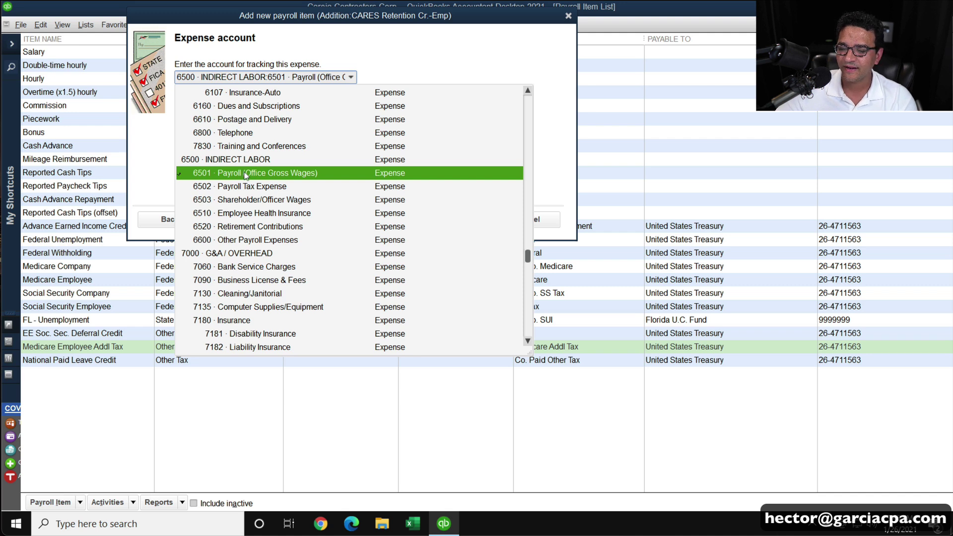
key("ctrl")
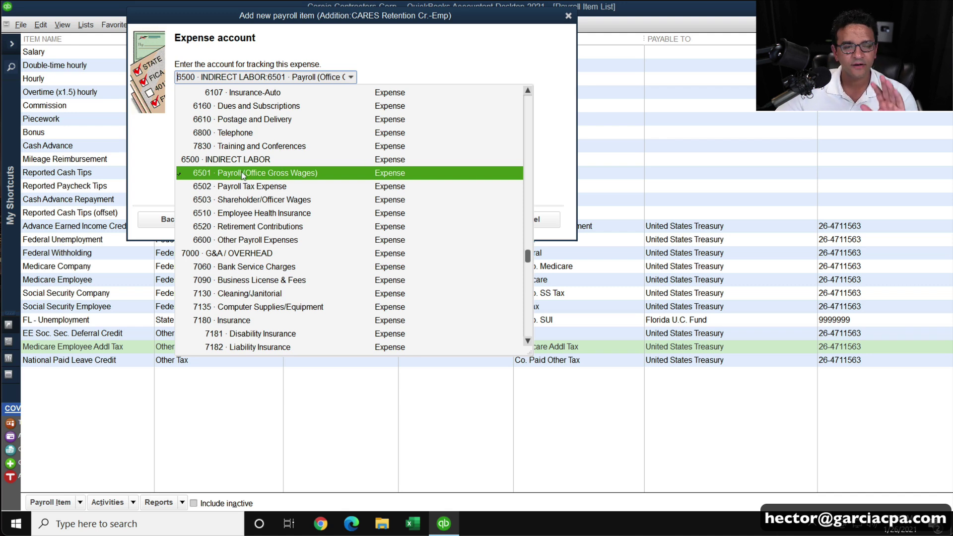
left_click(242, 173)
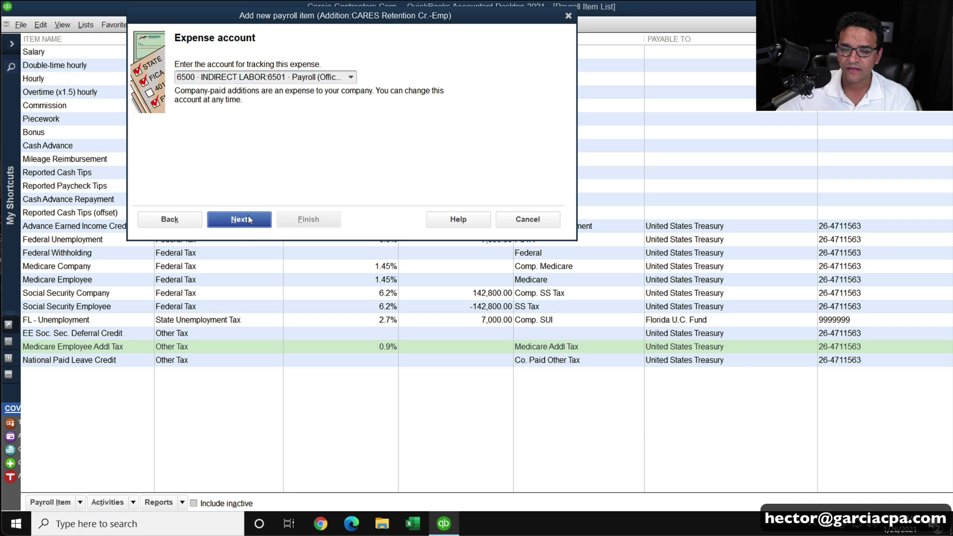
left_click(249, 219)
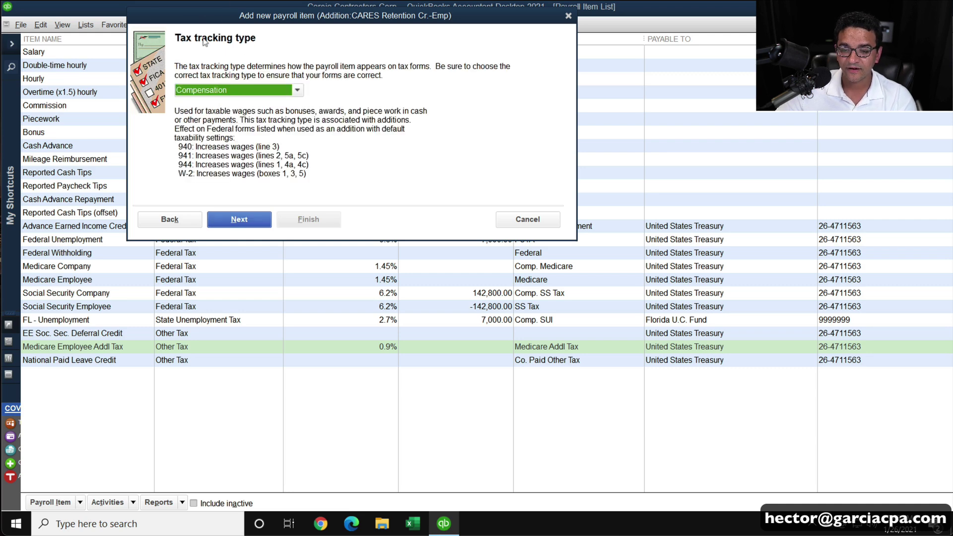
- Set the tax tracking type to CARES Retention Cr.-Emp and accept the default tax selections
left_click(229, 89)
key("ctrl")
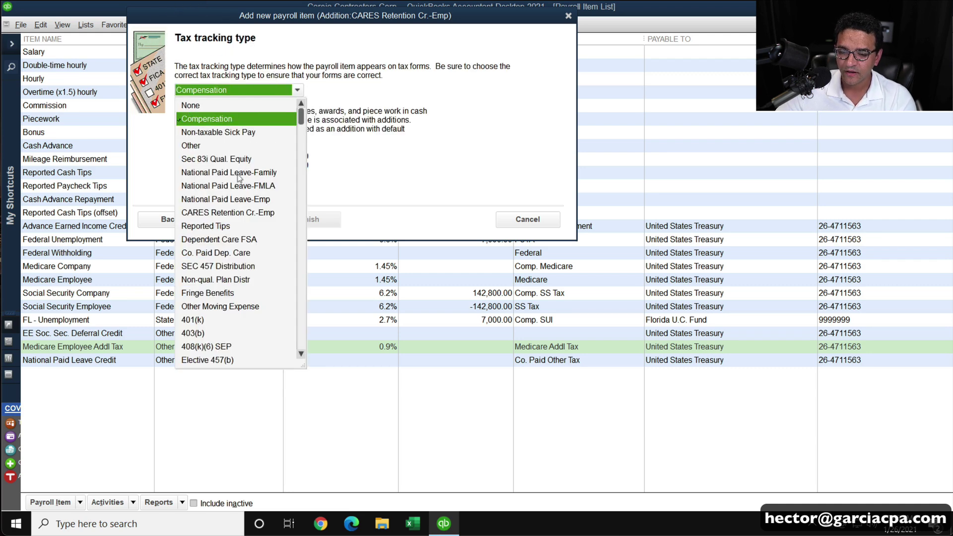
key("ctrl")
key("ctrl")
key("ctrl")
key("ctrl")
key("ctrl")
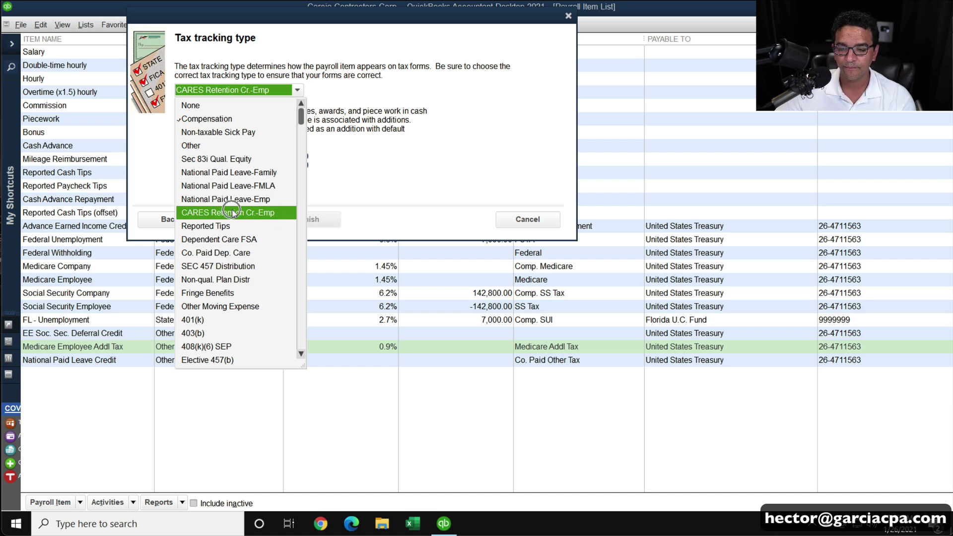
left_click(232, 213)
key("ctrl")
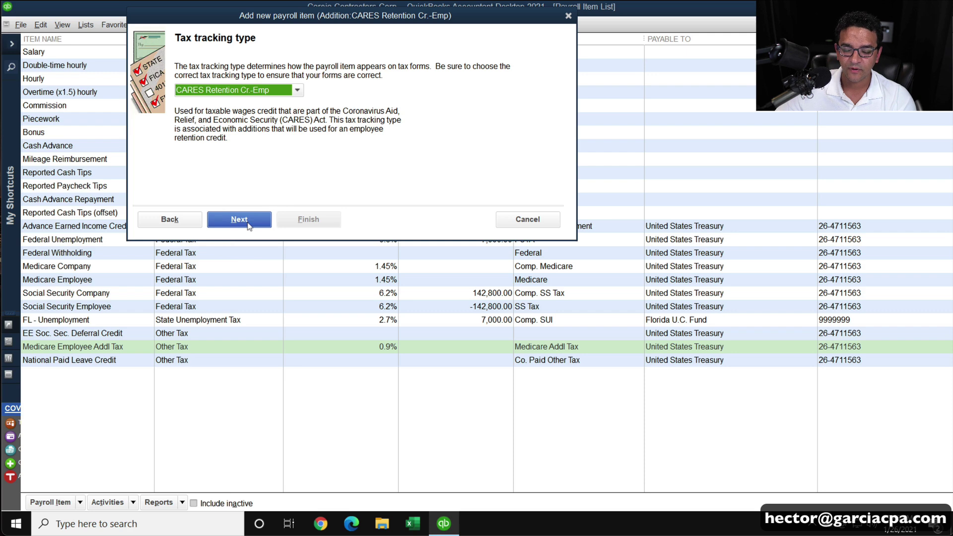
left_click(248, 226)
key("ctrl")
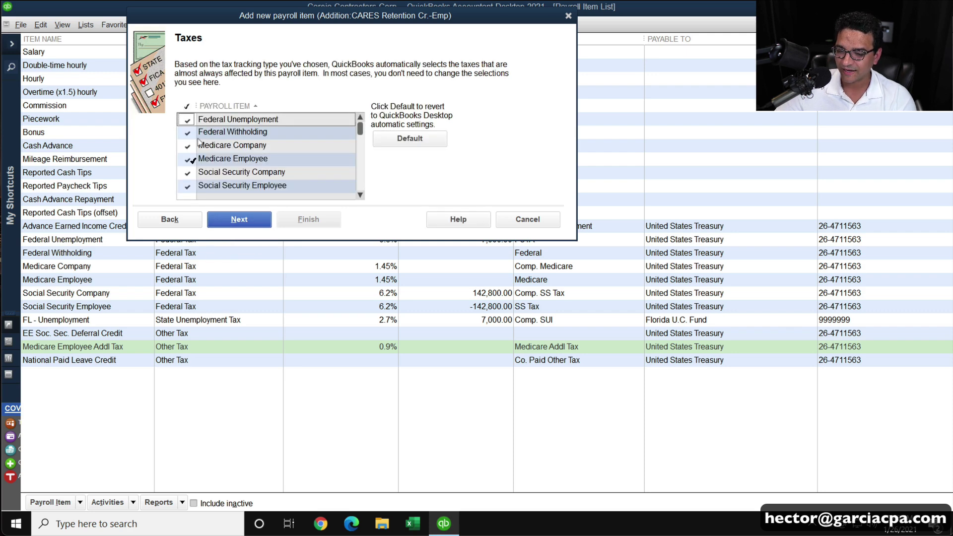
key("ctrl")
left_click(237, 218)
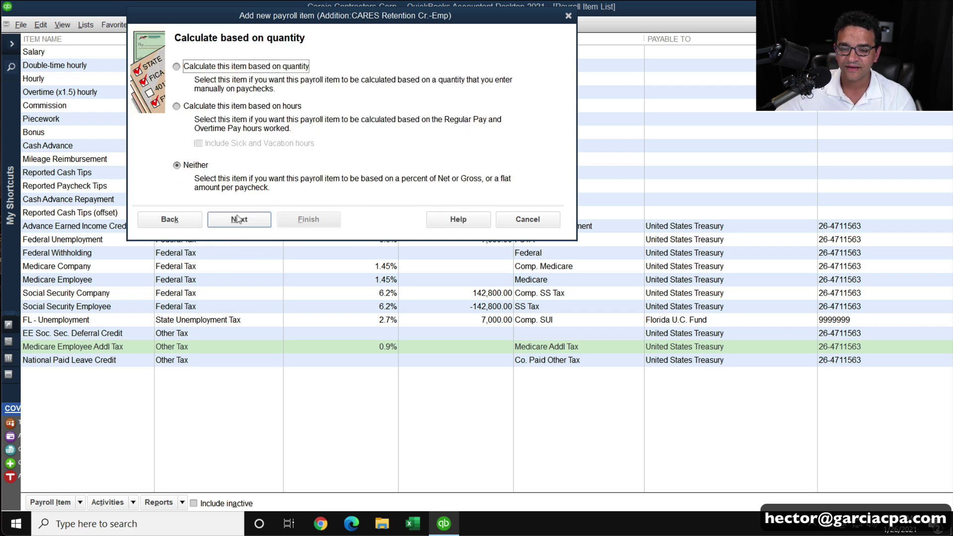
- Set the addition to be calculated based on hours and continue to its default rate and limit
left_click(229, 71)
key("ctrl")
key("ctrl")
key("ctrl")
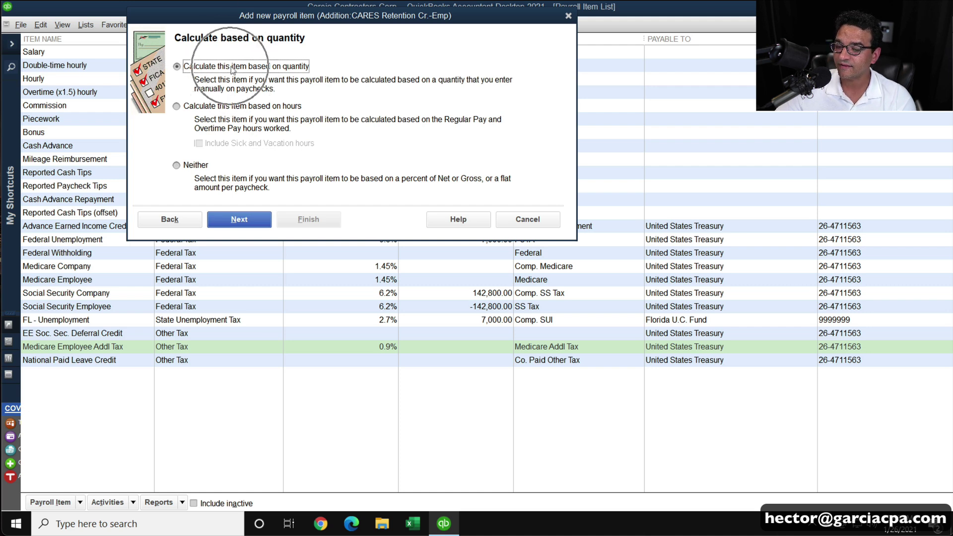
left_click(230, 106)
key("ctrl")
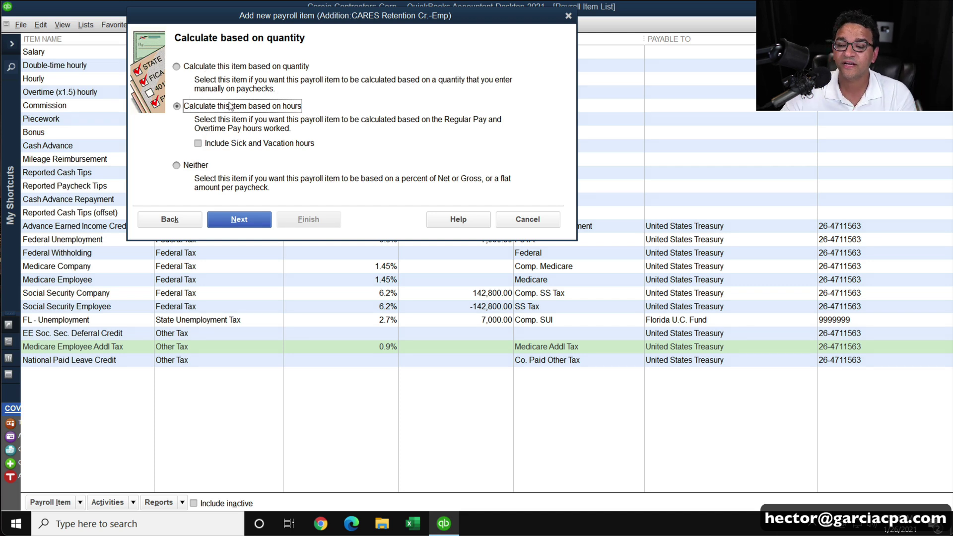
key("ctrl")
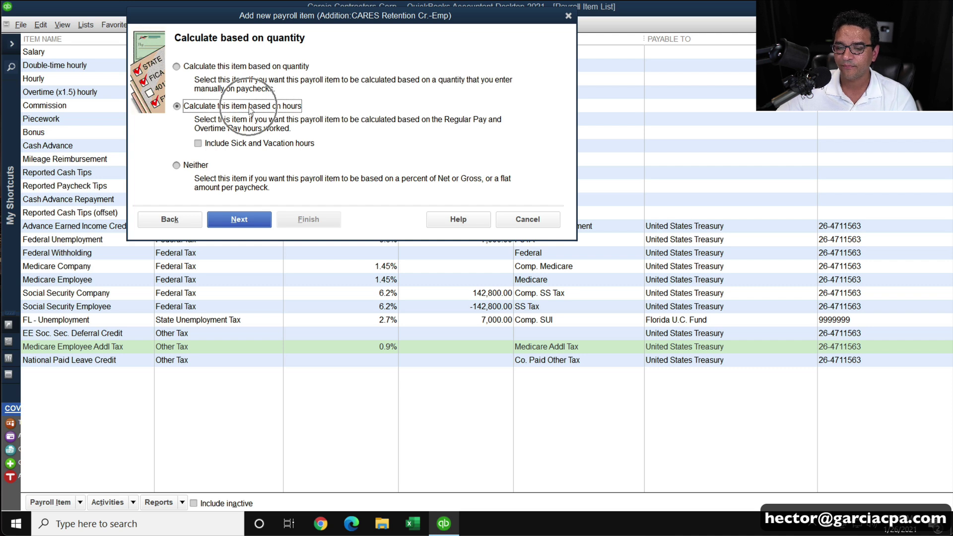
key("ctrl")
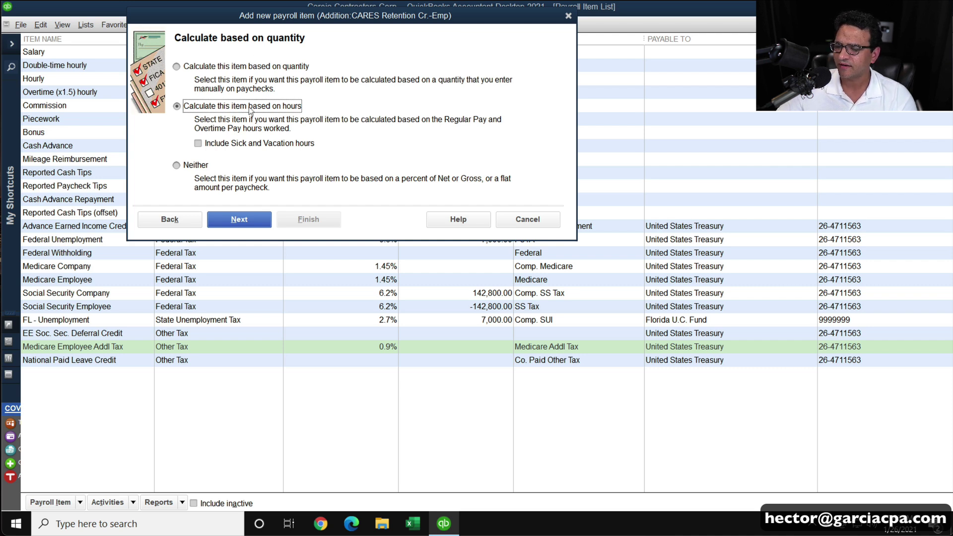
left_click(222, 70)
key("ctrl")
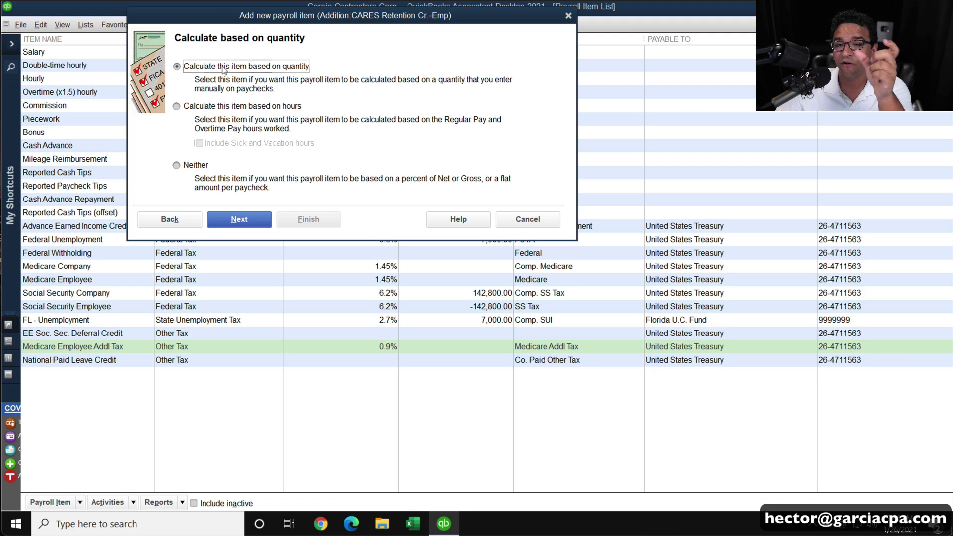
left_click(239, 108)
left_click(241, 212)
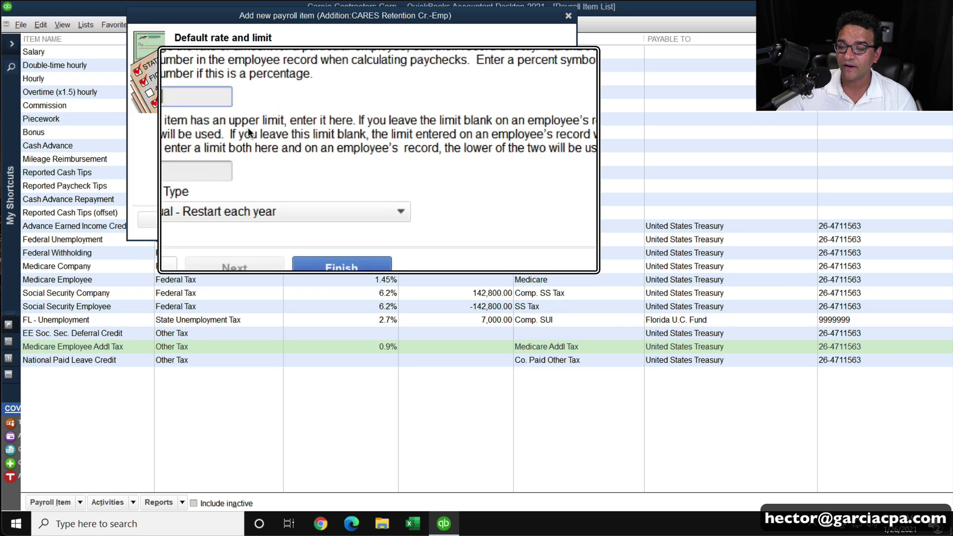
- Enter 10,000 as the addition's upper limit, keep the annual limit type, and finish the payroll item
left_click(195, 157)
type("10,000")
key("Tab")
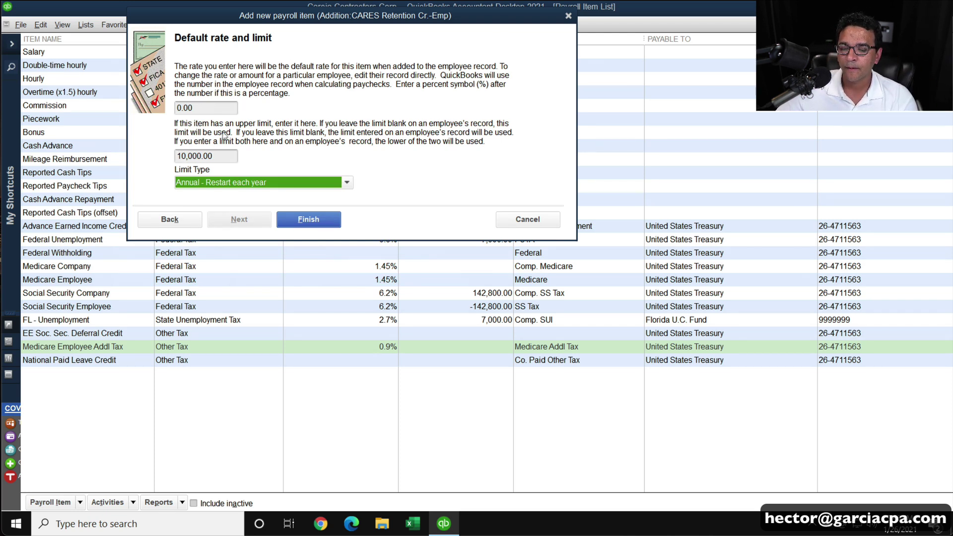
left_click(315, 218)
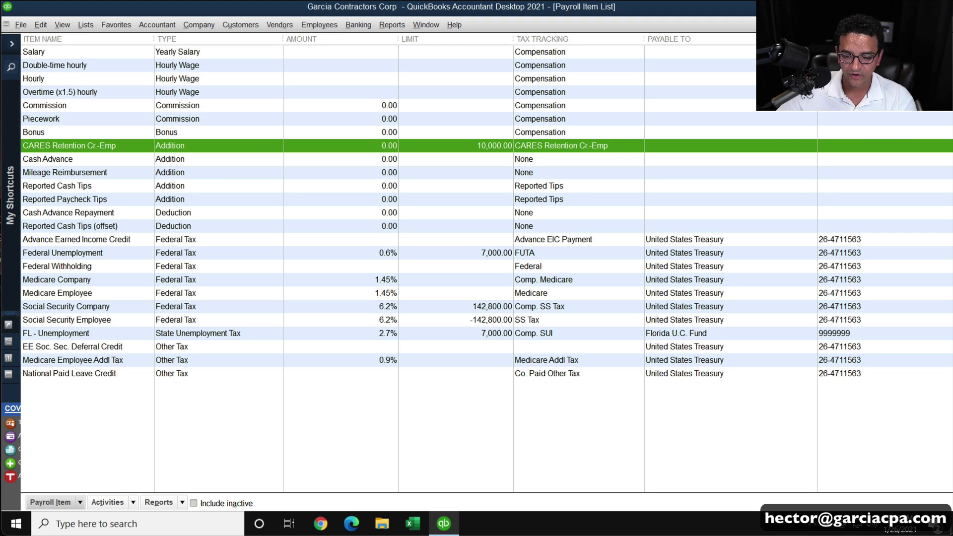
- Start another new payroll item with Custom Setup and choose Other Tax as its type
left_click(50, 502)
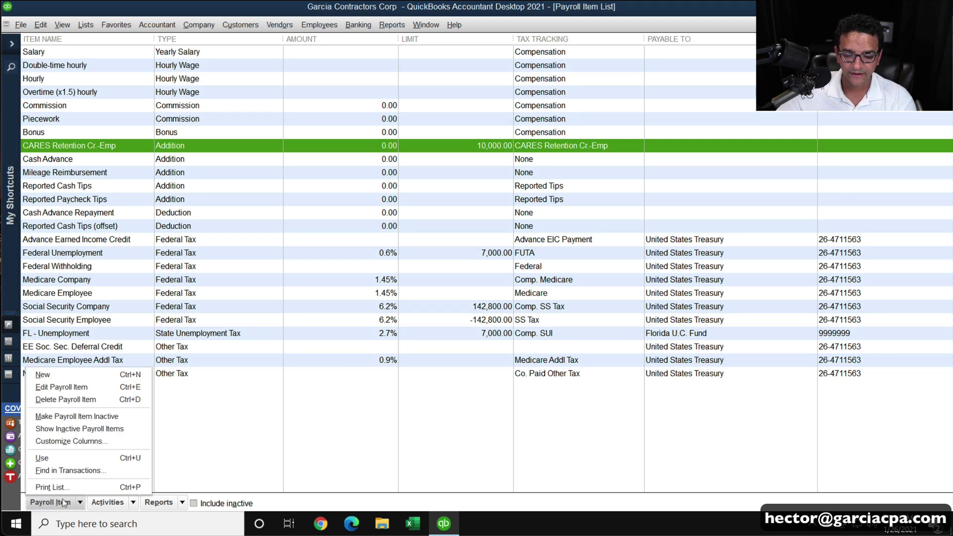
left_click(56, 376)
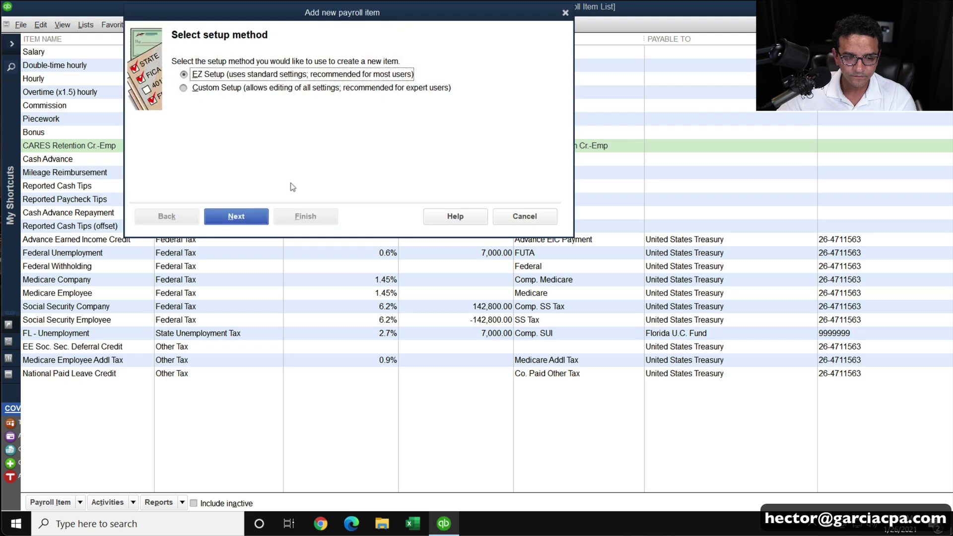
left_click(235, 89)
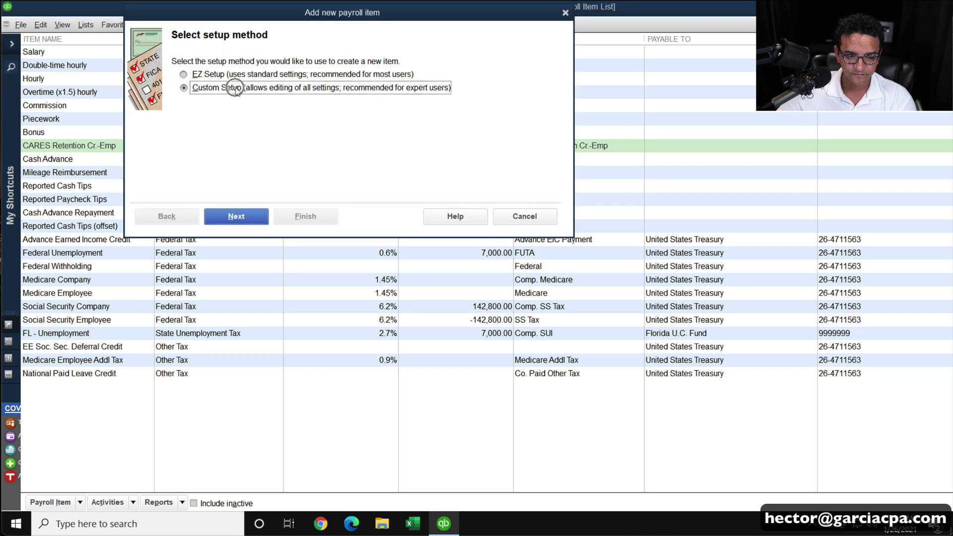
left_click(239, 216)
left_click(224, 154)
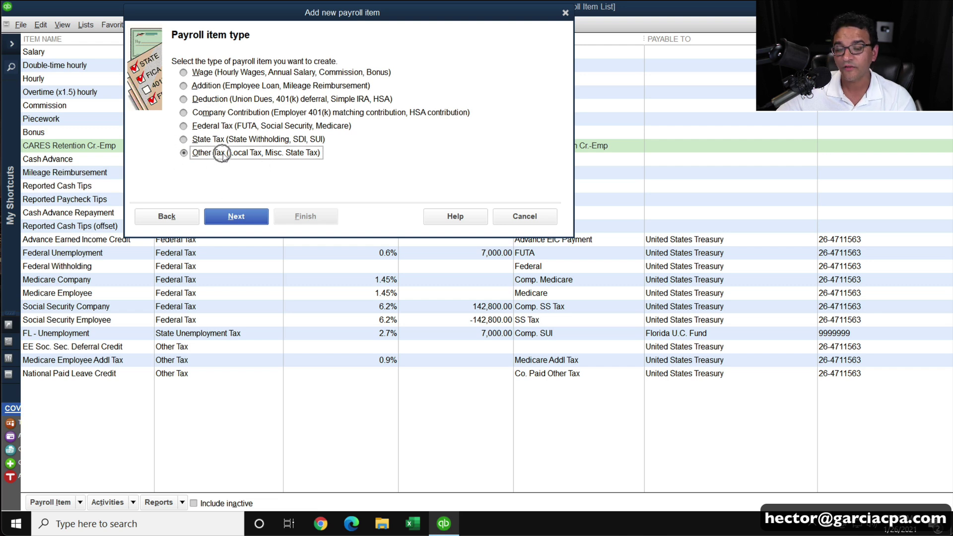
left_click(249, 219)
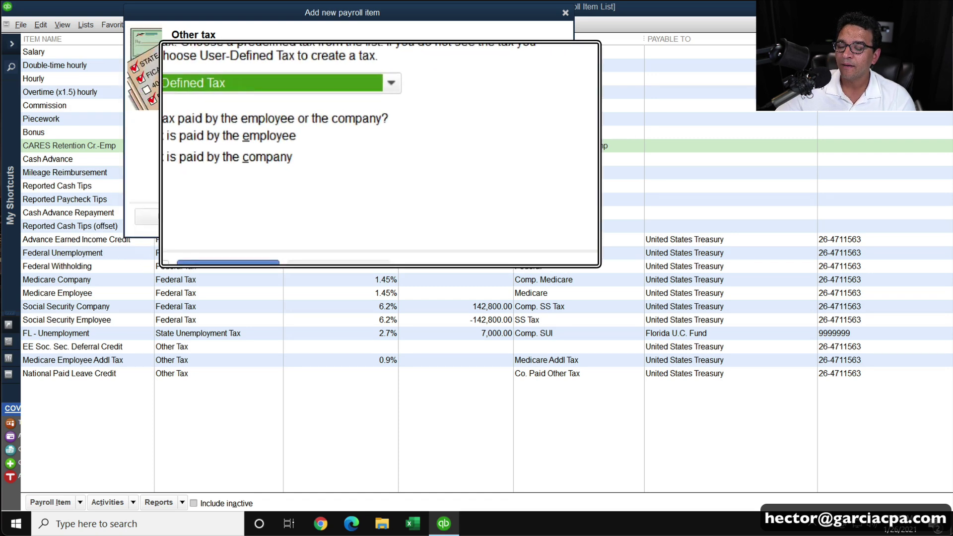
- Make the user-defined tax paid by the company and name it CARES Retention Credit
left_click(174, 143)
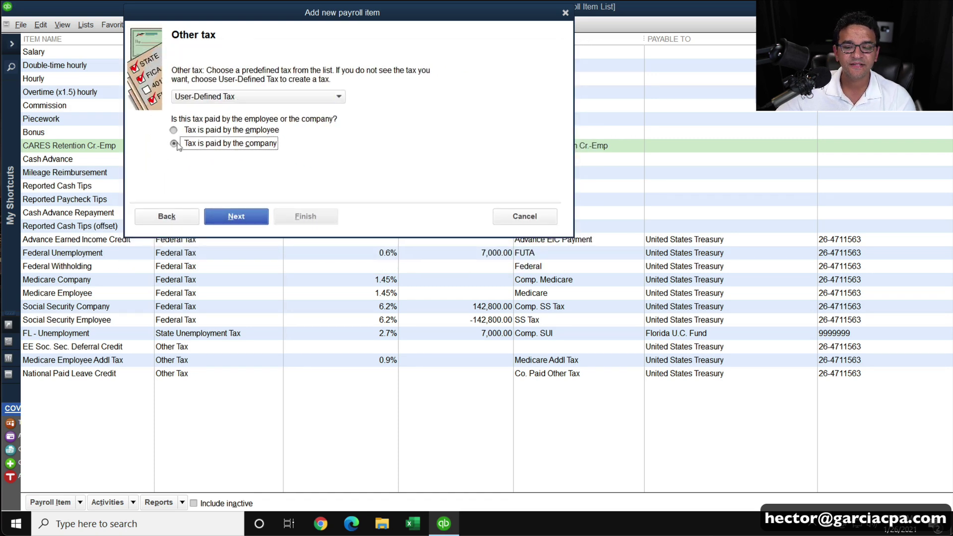
left_click(247, 218)
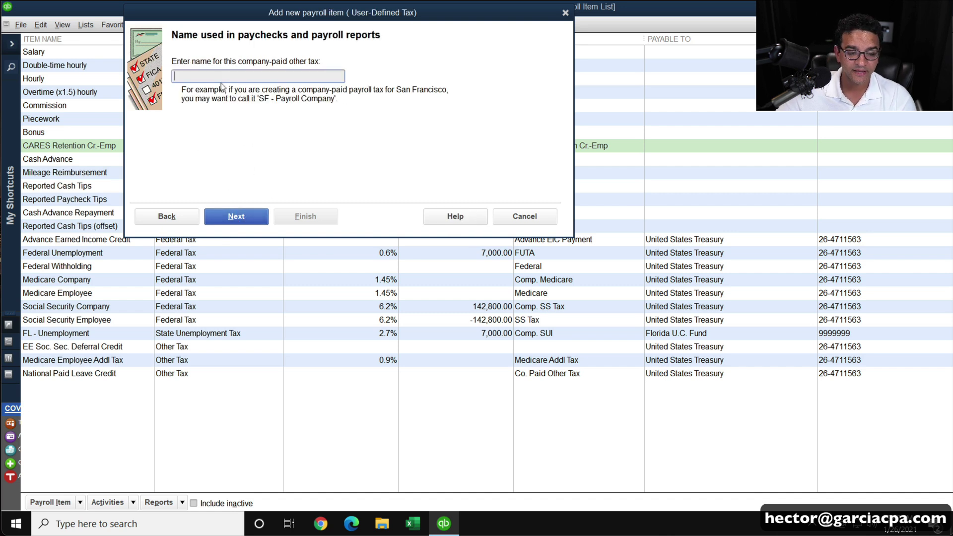
type("CARES Retention Credit")
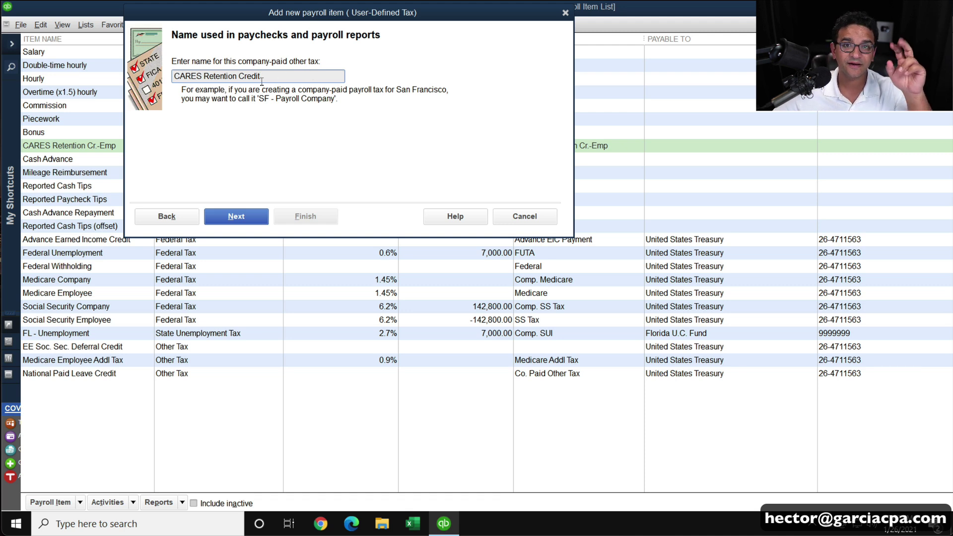
left_click(249, 214)
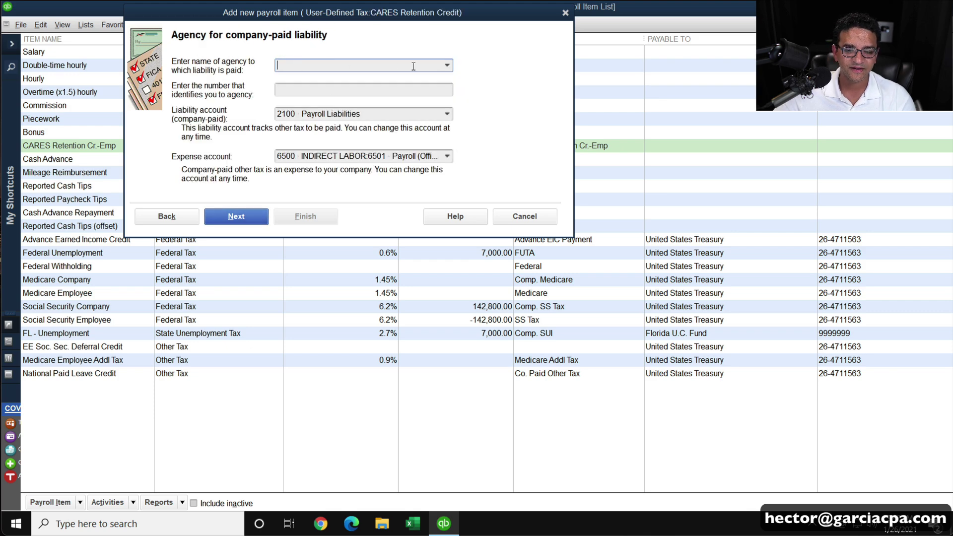
- Set United States Treasury as the agency for the company-paid liability and keep 2100 · Payroll Liabilities as the liability account
left_click(448, 66)
left_click(344, 158)
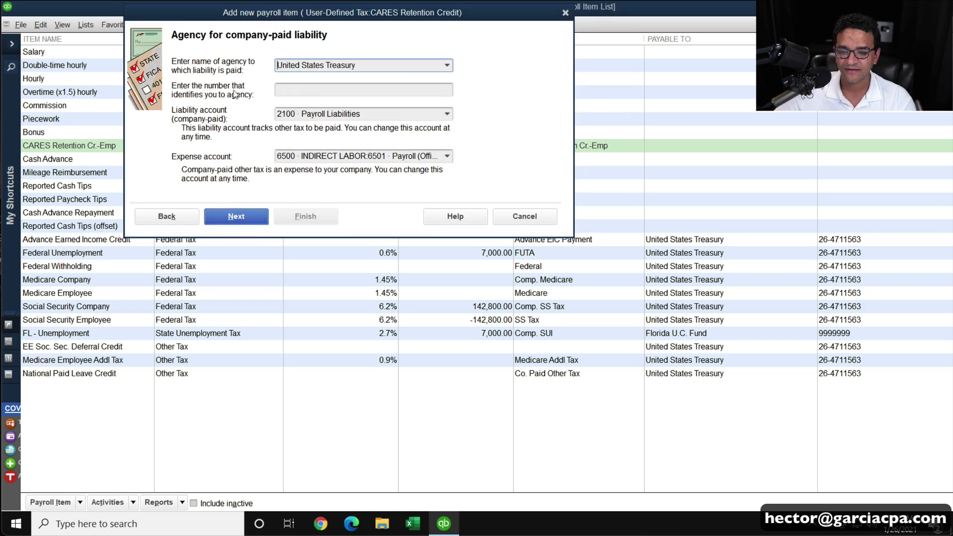
key("Tab")
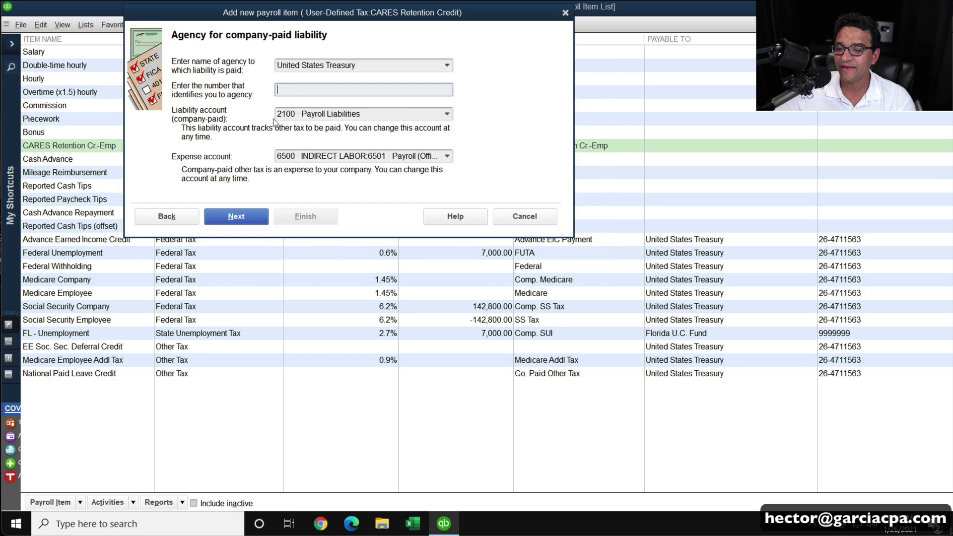
left_click(450, 116)
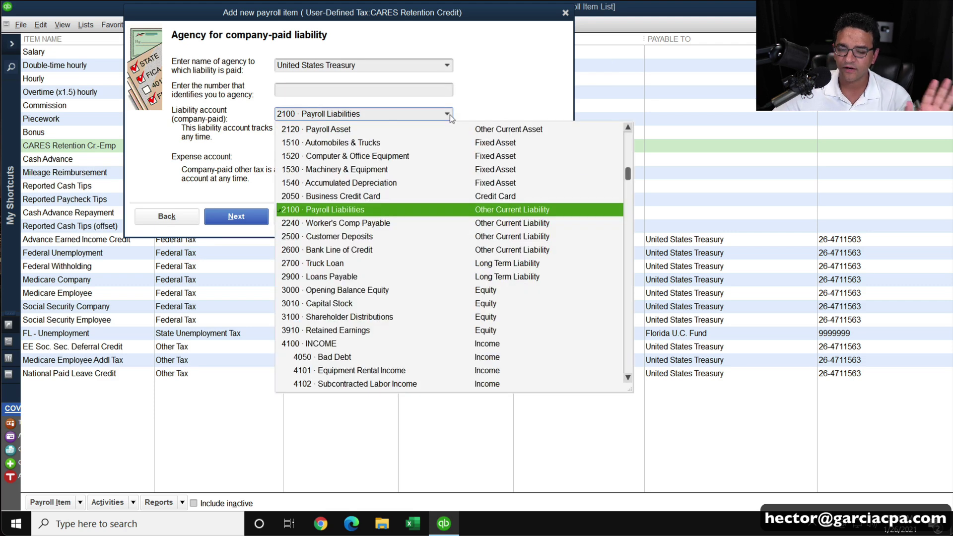
left_click(450, 116)
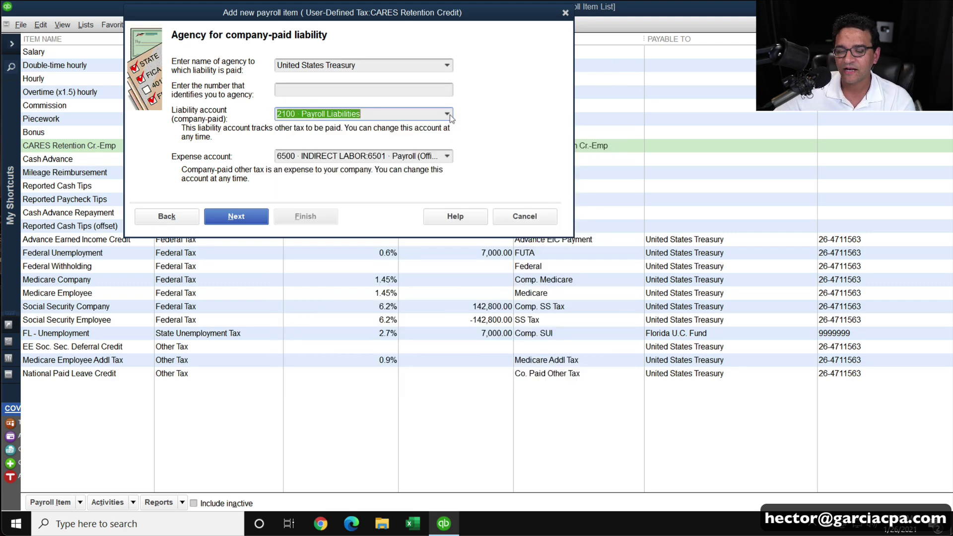
- Assign Cares Act Credits as the expense account for the CARES Retention Credit item and continue to its tax tracking type
left_click(448, 157)
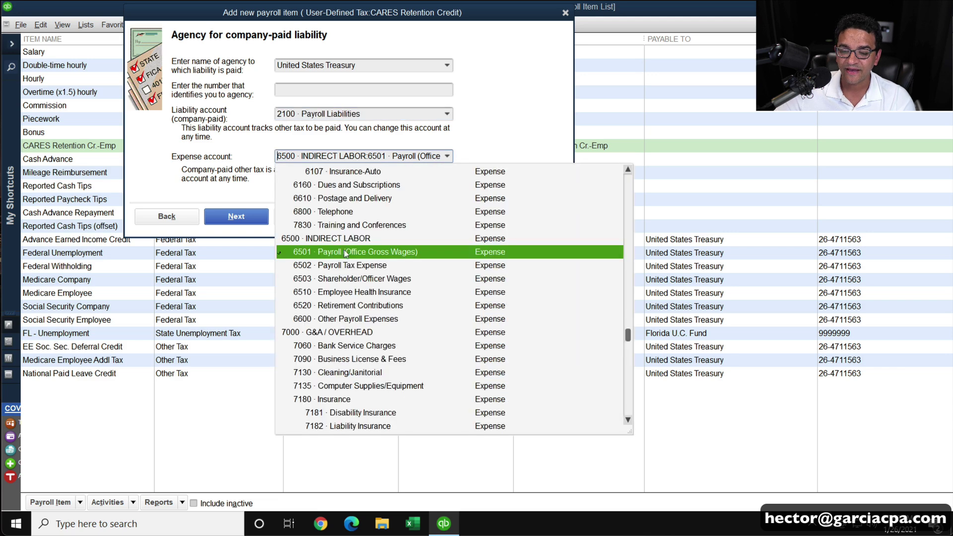
left_click_drag(279, 154, 521, 161)
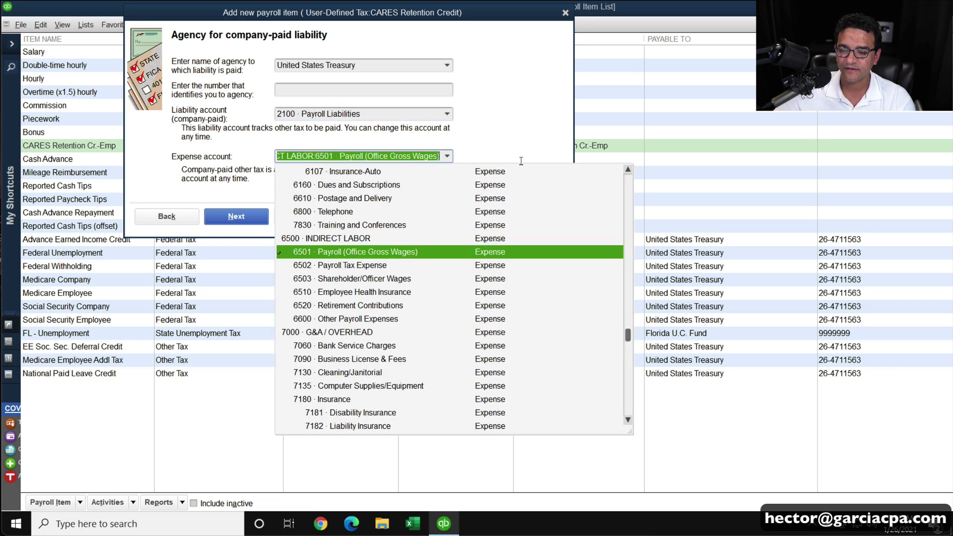
type("Cares Act Credits")
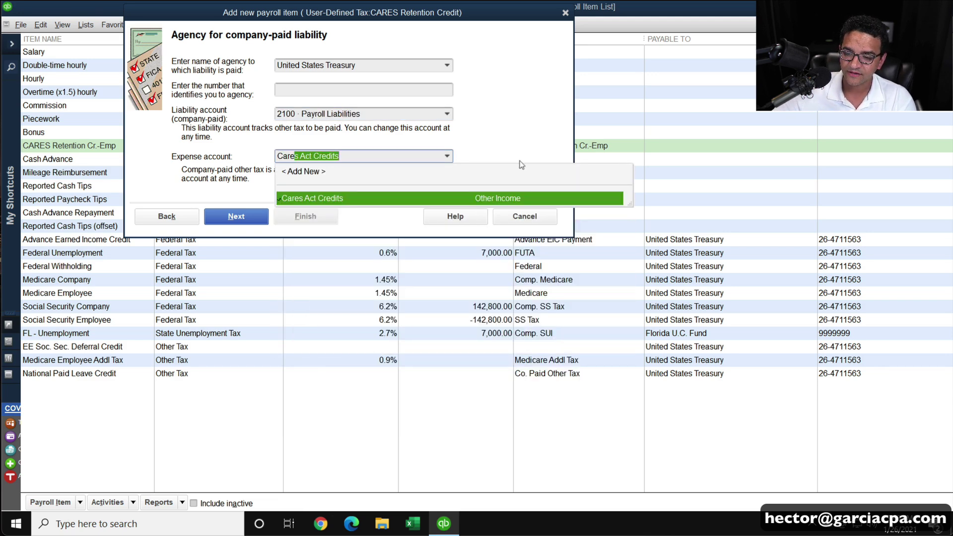
scroll(299, 200, "up", 5)
scroll(293, 178, "down", 5)
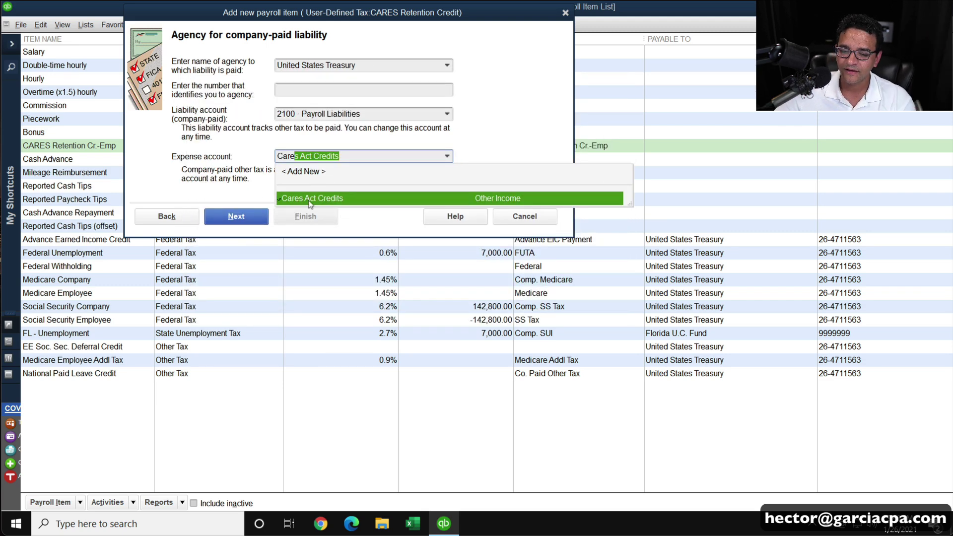
left_click(327, 199)
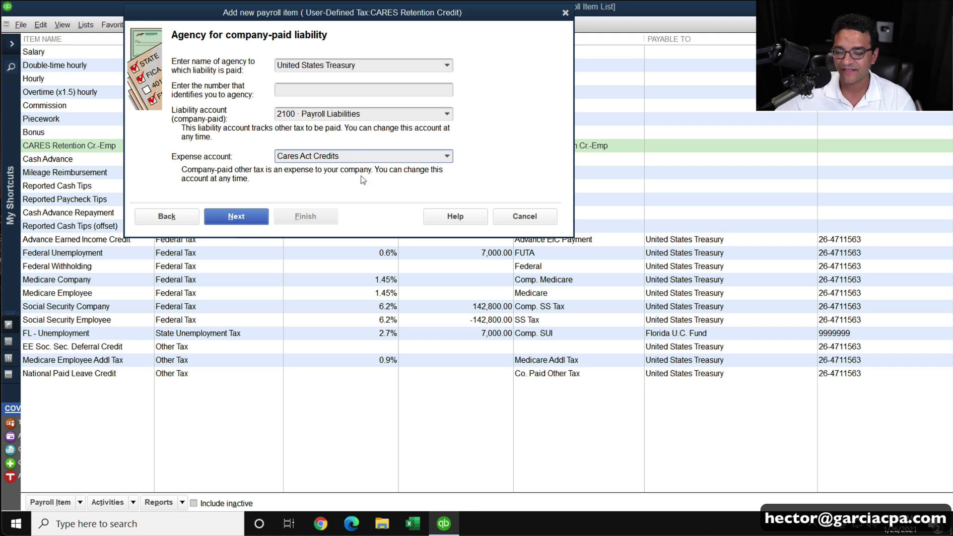
left_click(245, 218)
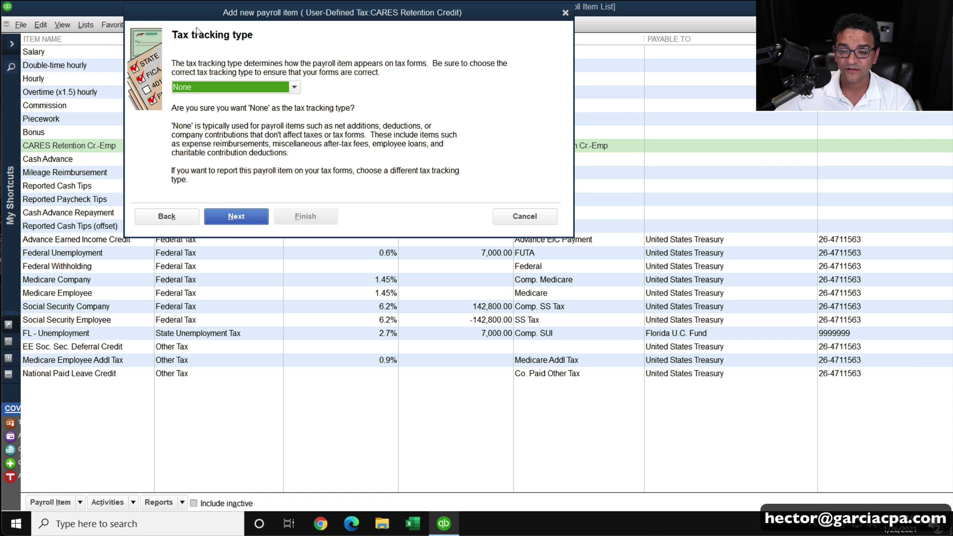
- Keep the tax tracking type as None and choose Neither for the calculation basis, continuing to the default rate and limit
left_click(229, 89)
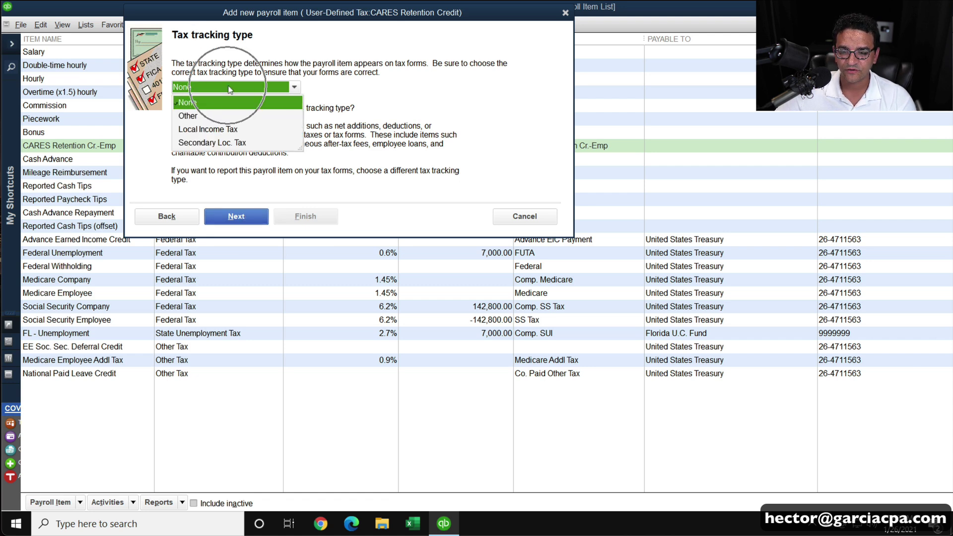
left_click(204, 103)
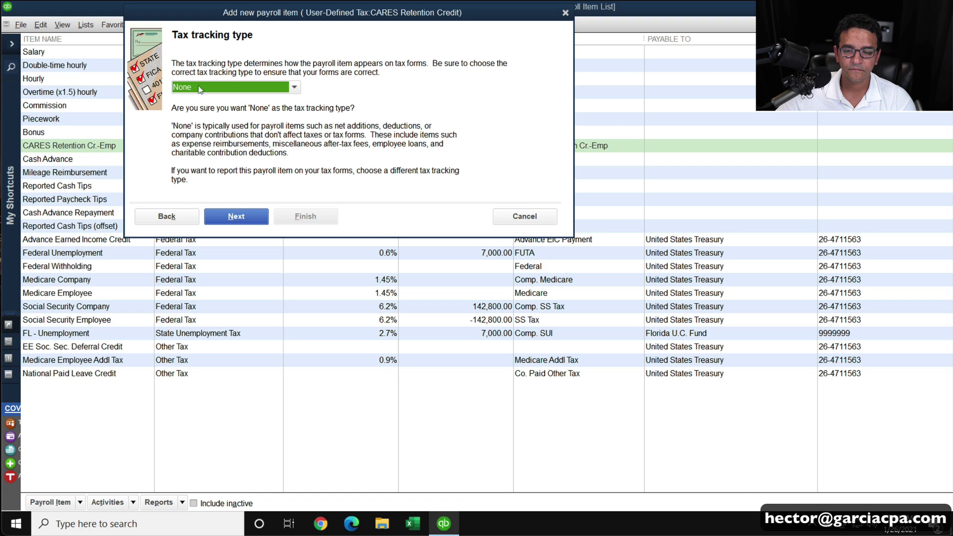
left_click(194, 87)
left_click(242, 218)
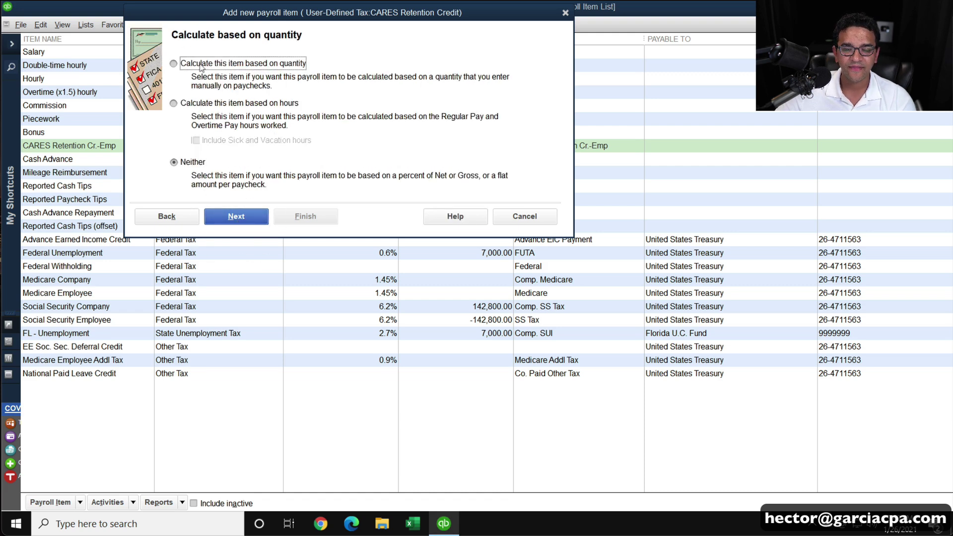
left_click(194, 161)
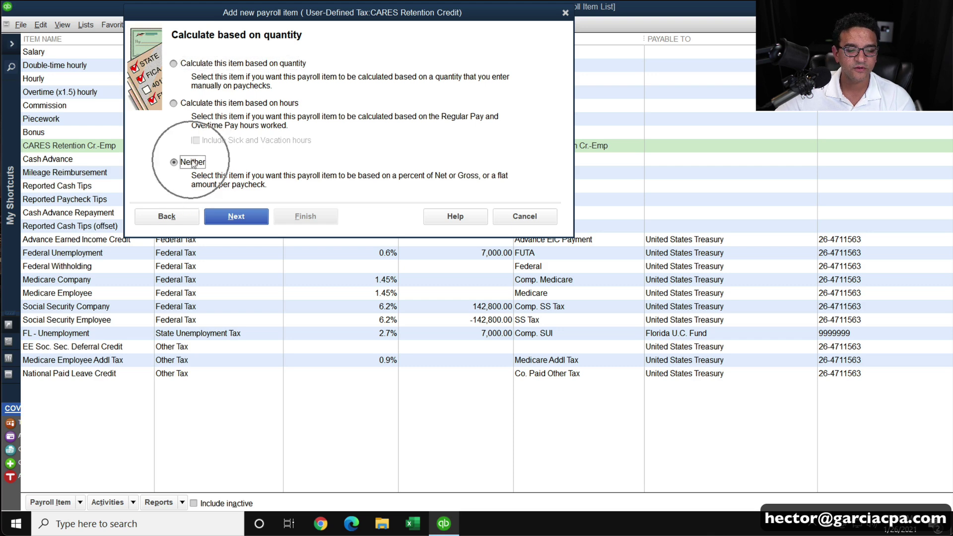
left_click(246, 217)
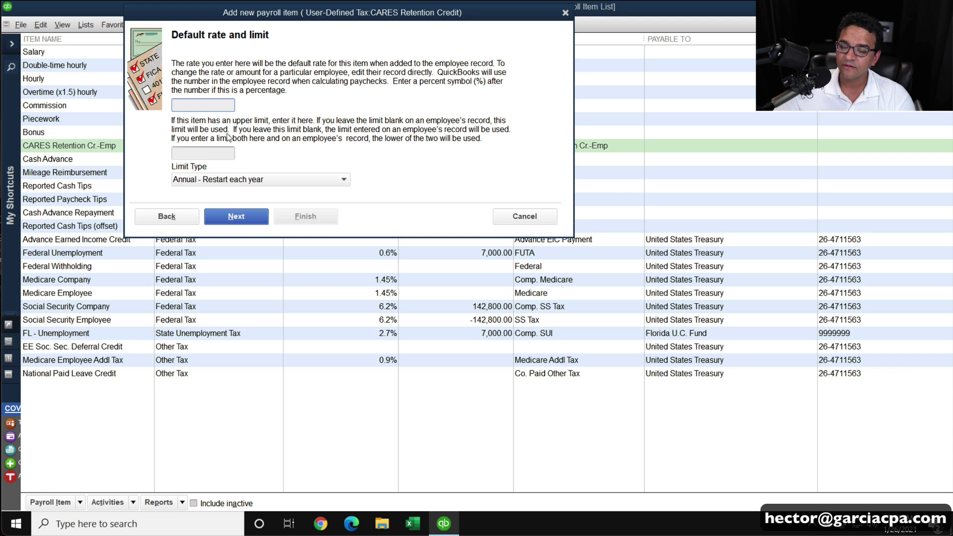
- Set an upper limit of 5,000 restarting each year and finish the CARES Retention Credit item with the default taxable compensation
left_click(210, 152)
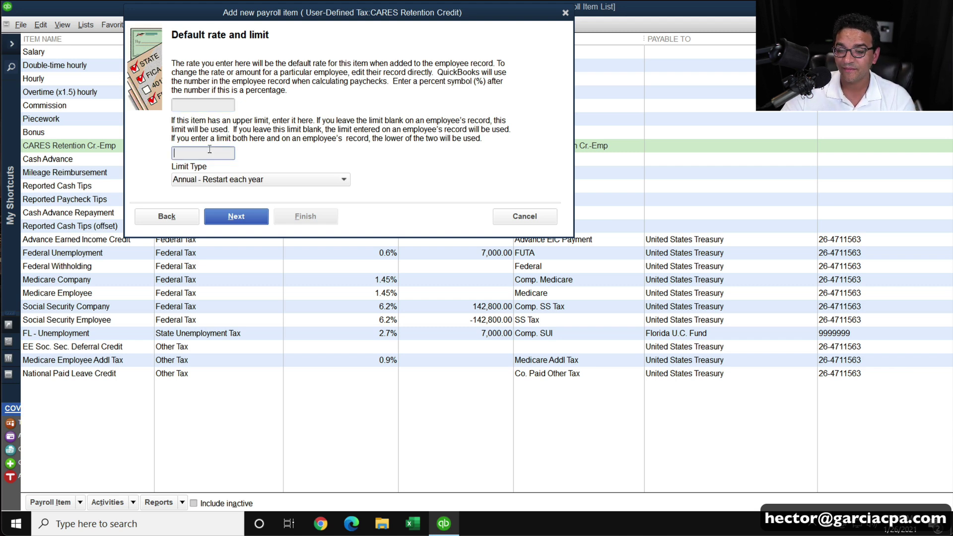
type("5000")
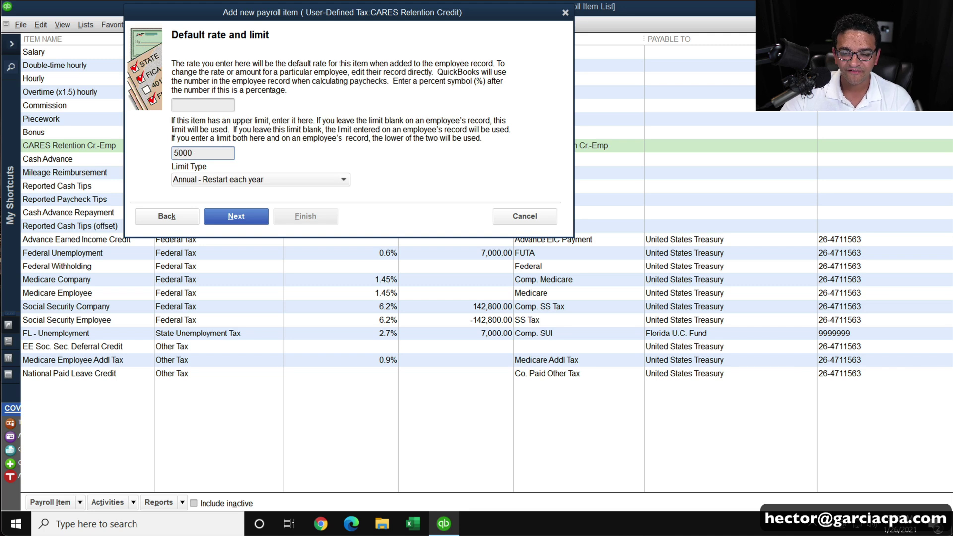
key("Tab")
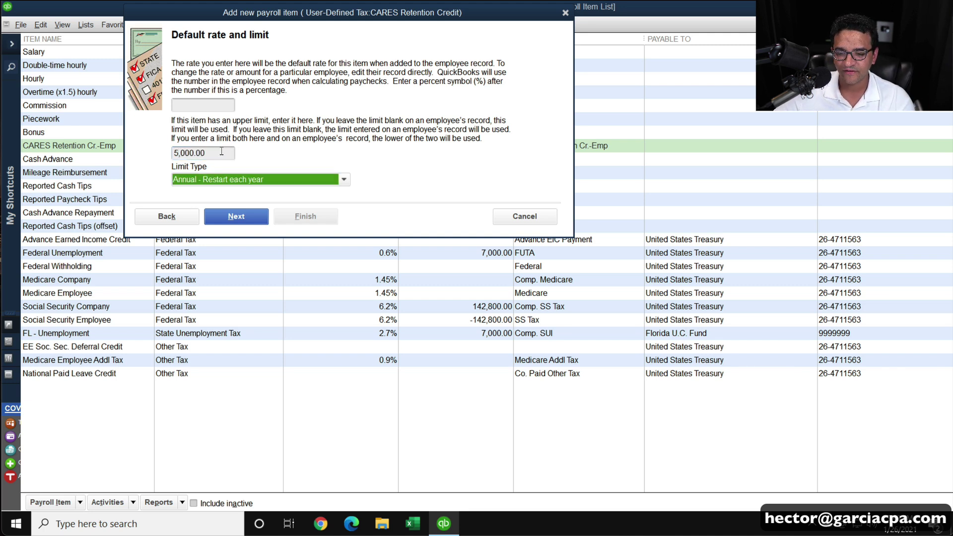
double_click(222, 151)
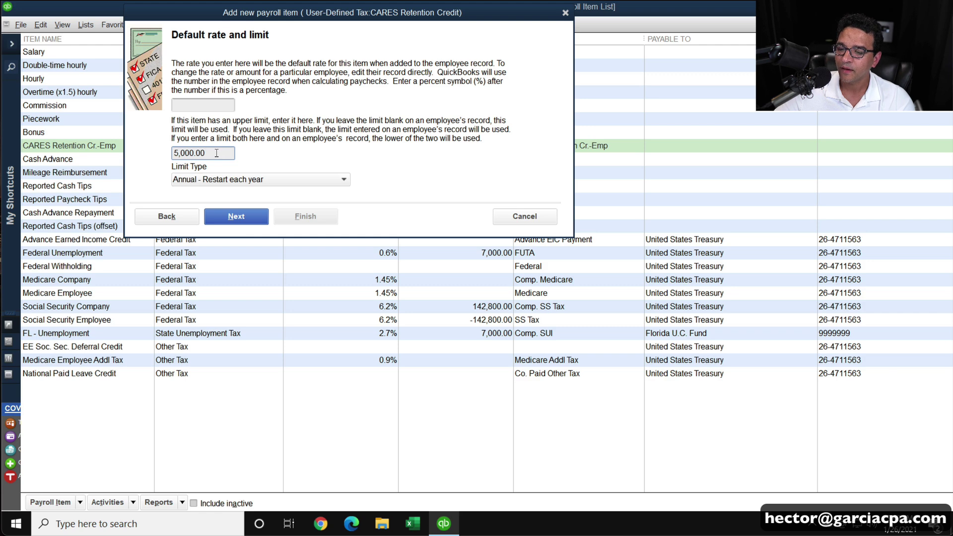
left_click(243, 225)
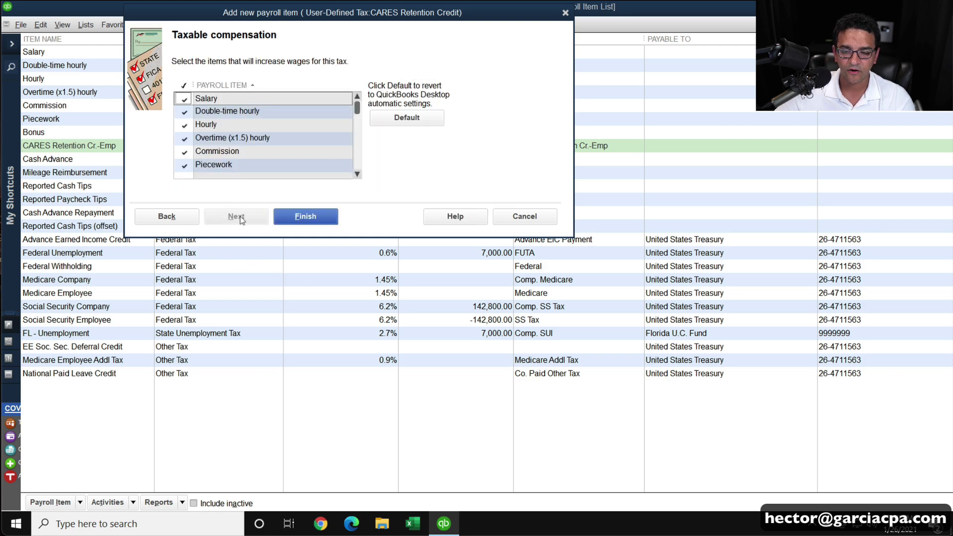
left_click(296, 217)
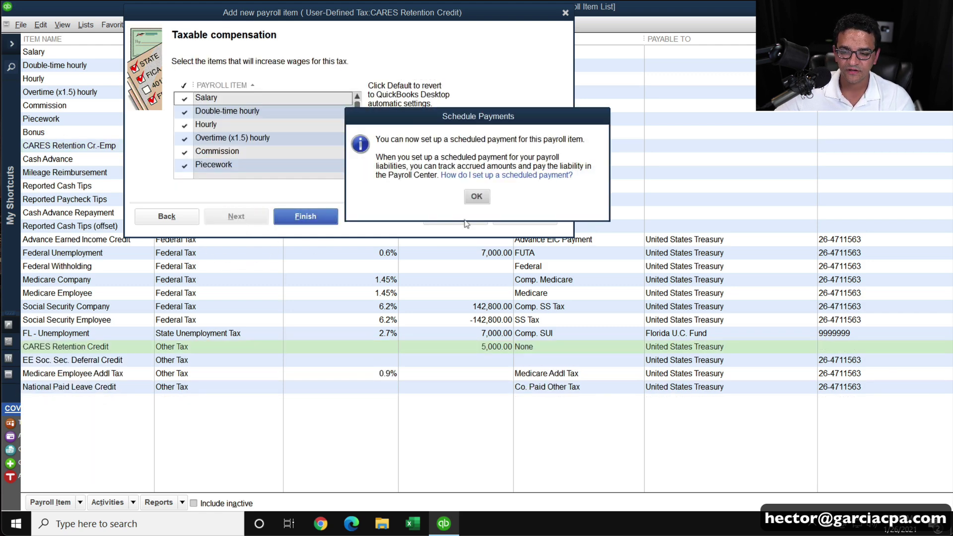
left_click(476, 198)
- Review the CARES Retention Cr.-Emp addition and the CARES Retention Credit tax in the payroll item list
left_click(305, 402)
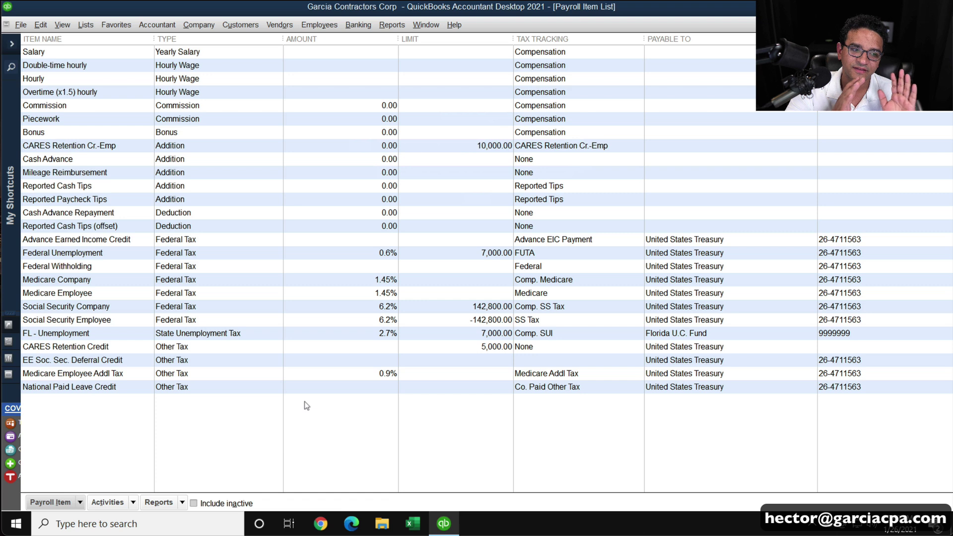
left_click(114, 146)
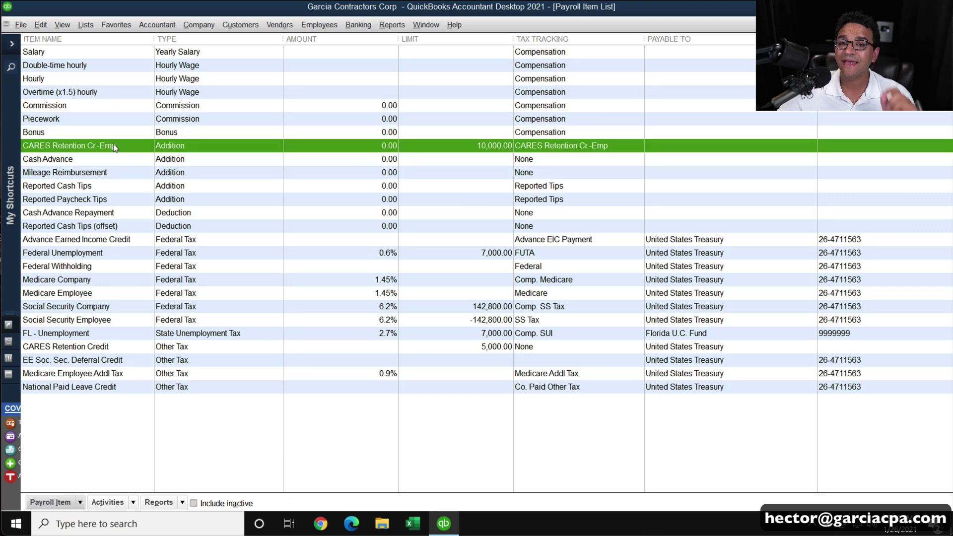
left_click(100, 349)
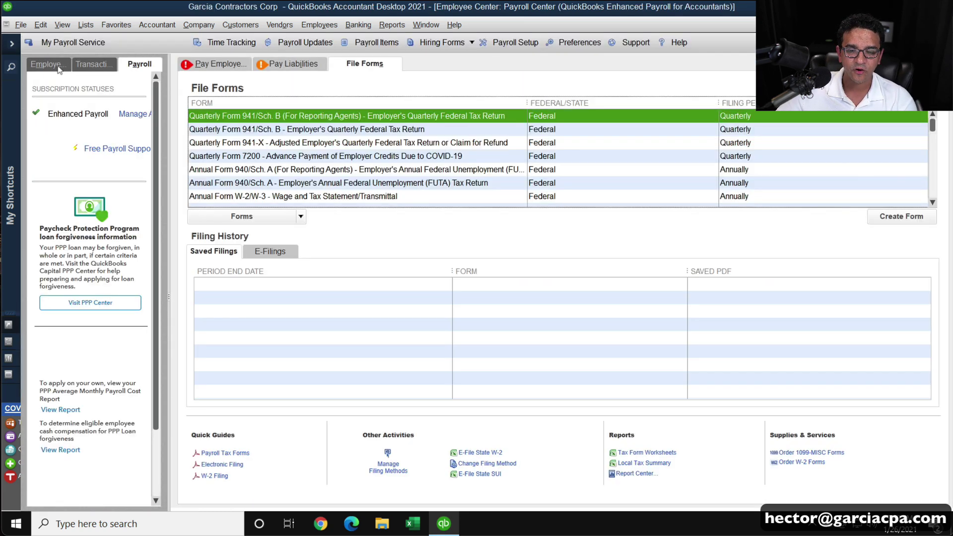
- Open the selected employee's 12/25/2020 paycheck from the Employee Center and bring up its paycheck detail
left_click(59, 70)
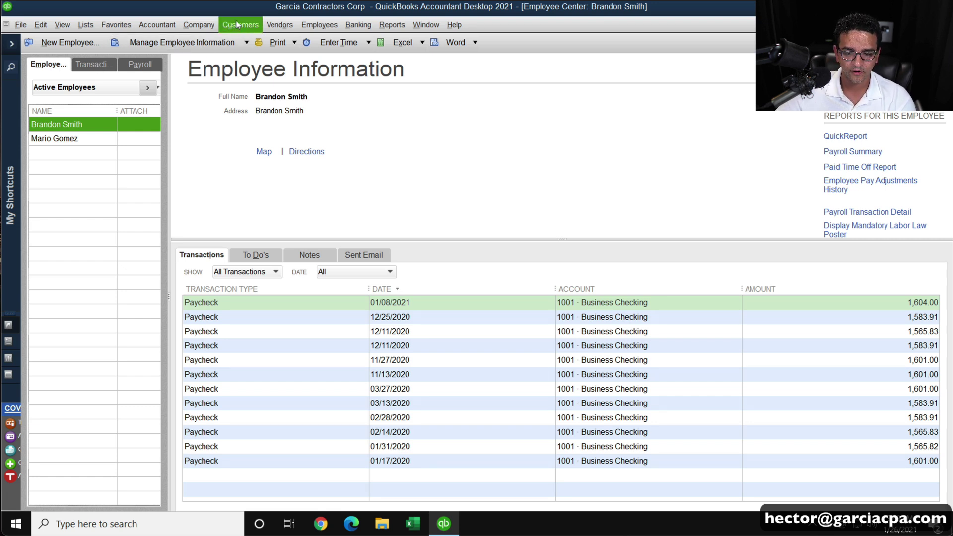
left_click(320, 25)
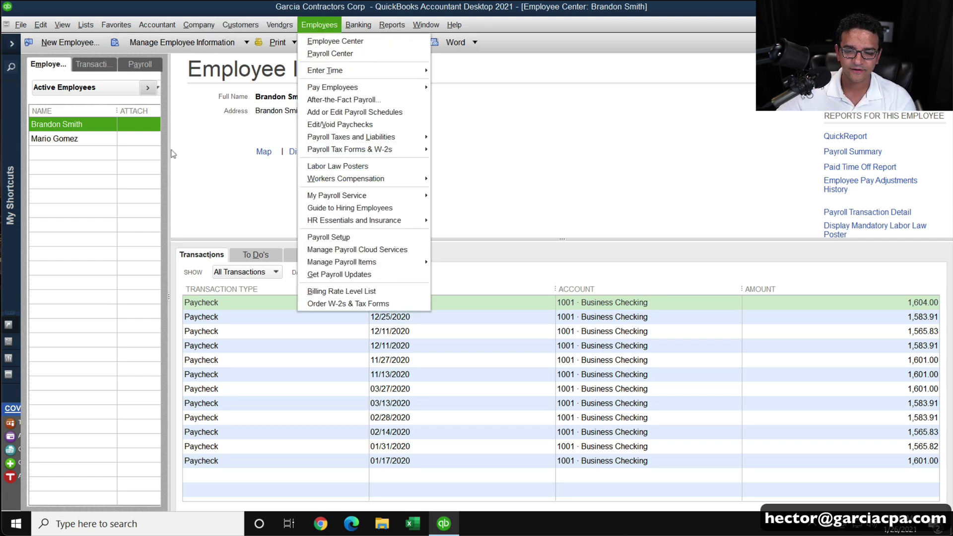
left_click(186, 158)
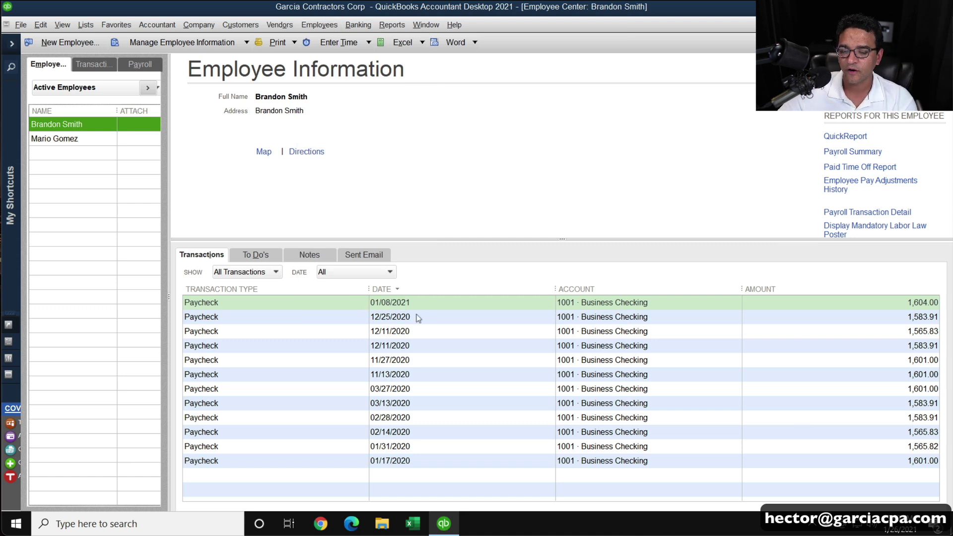
left_click(399, 320)
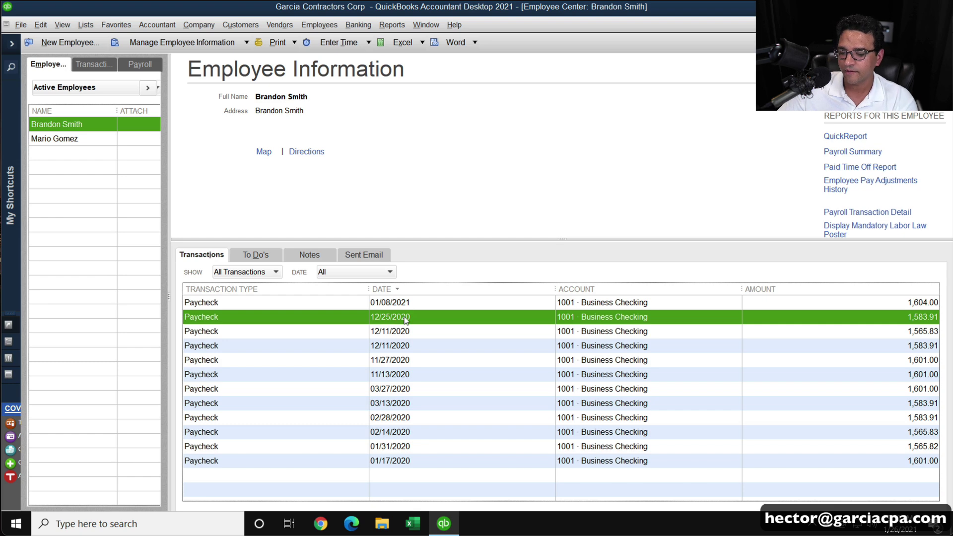
double_click(405, 318)
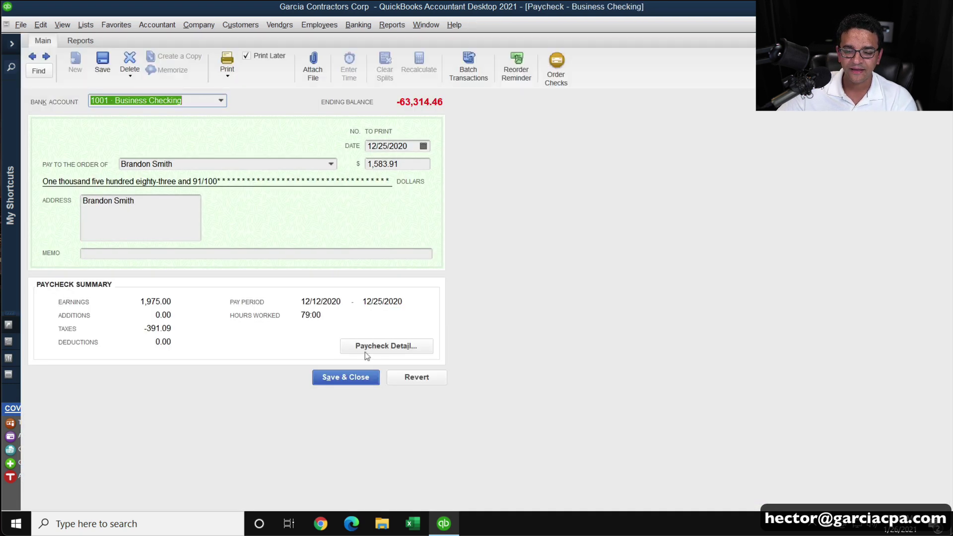
left_click(373, 346)
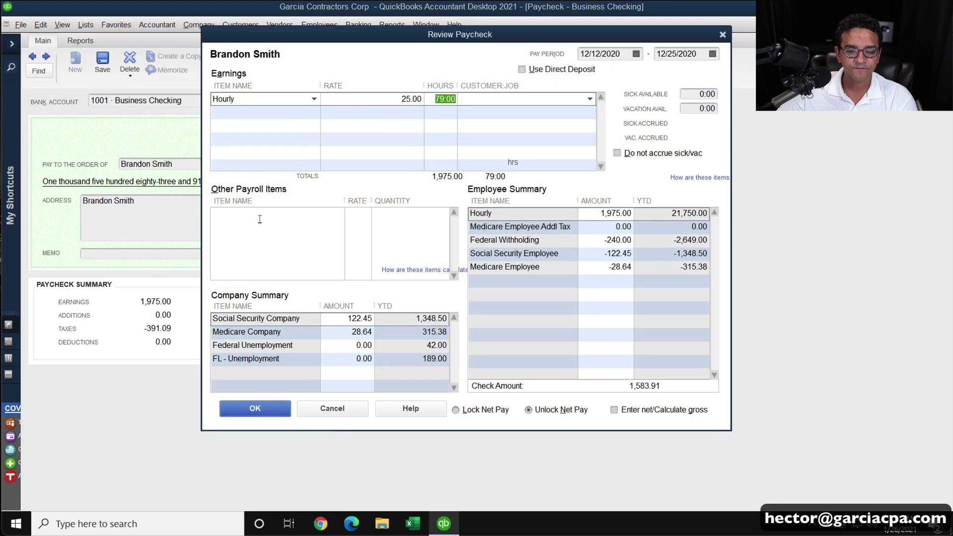
- Add CARES Retention Cr.-Emp to the paycheck's other payroll items at a rate of 25.00 for 79.00 hours
left_click(340, 120)
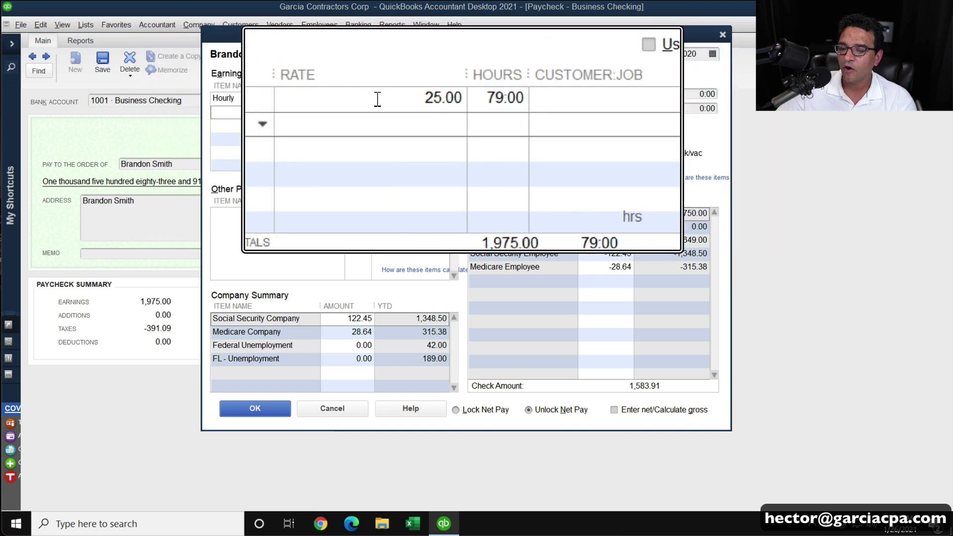
left_click(262, 217)
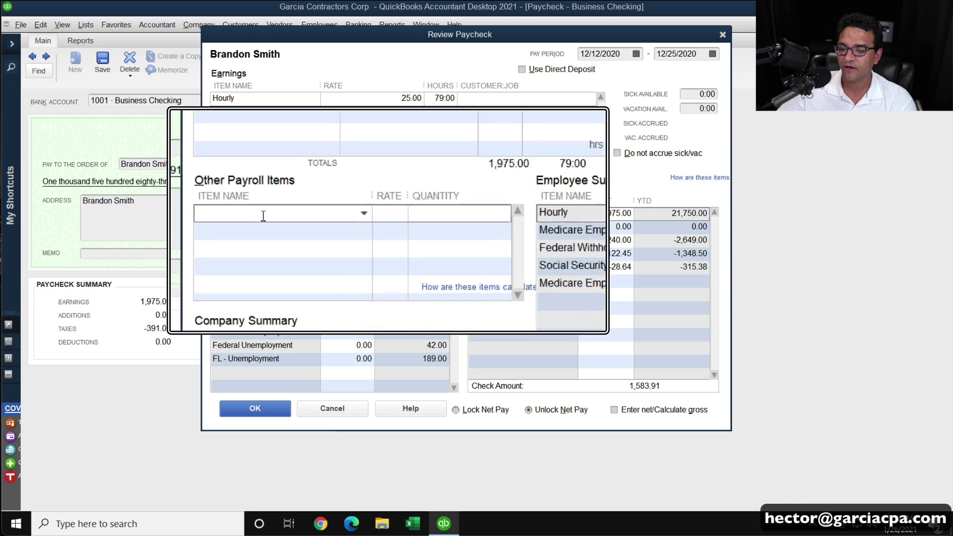
left_click(338, 215)
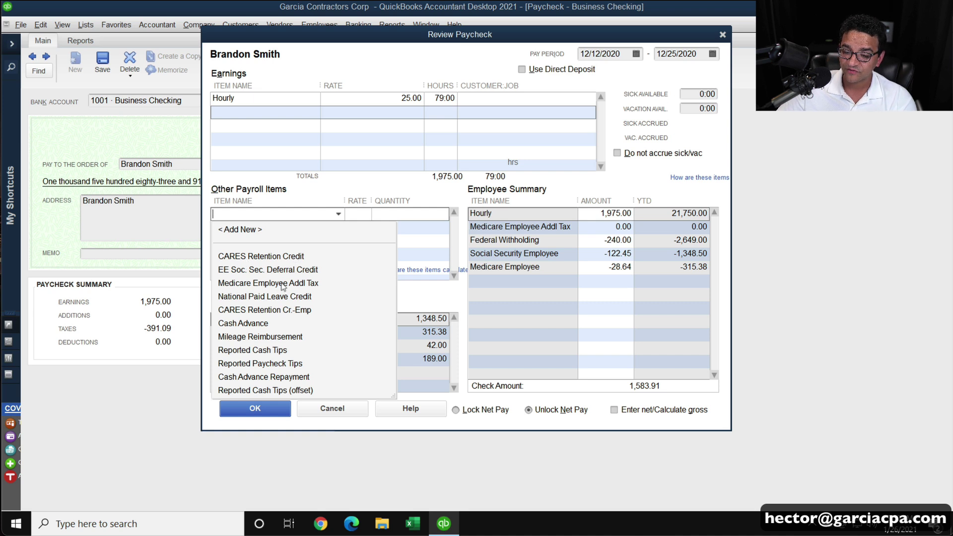
left_click(273, 309)
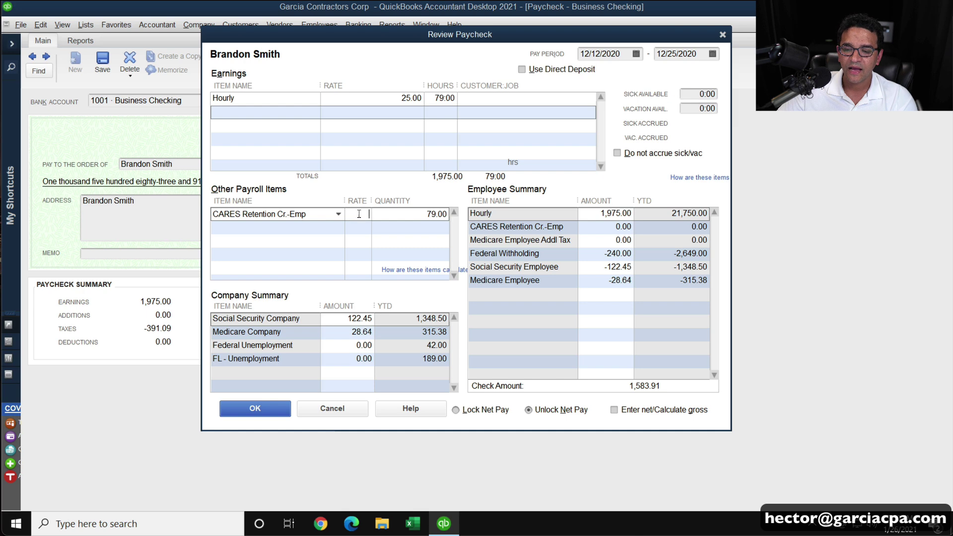
key("Tab")
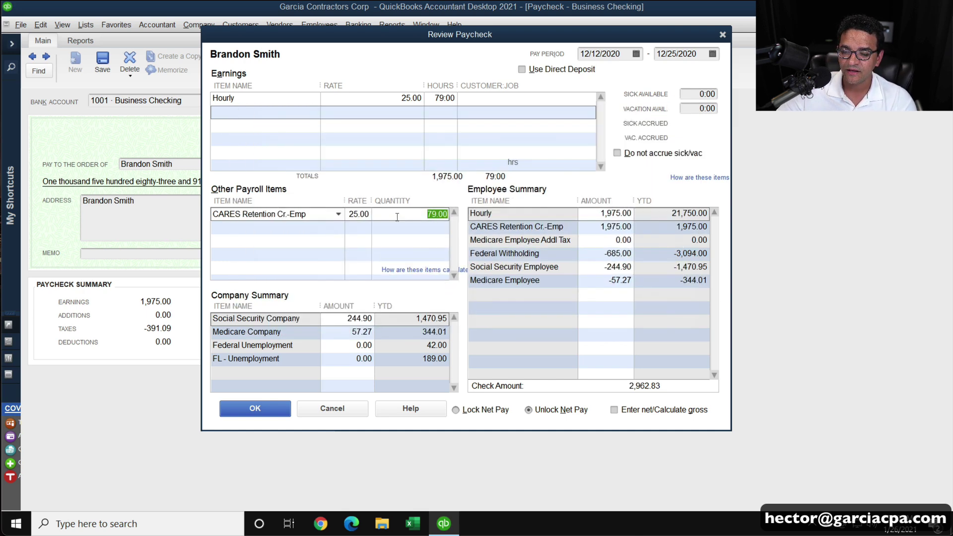
- Set the Hourly earnings hours to 0 and the CARES Retention Cr.-Emp quantity to 79
left_click(412, 99)
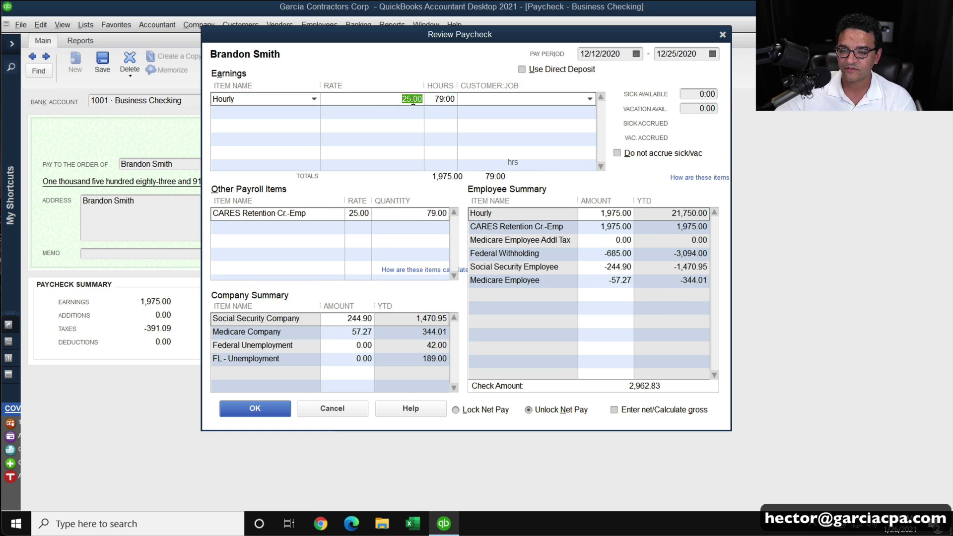
key("Tab")
type("0")
key("Tab")
left_click(481, 122)
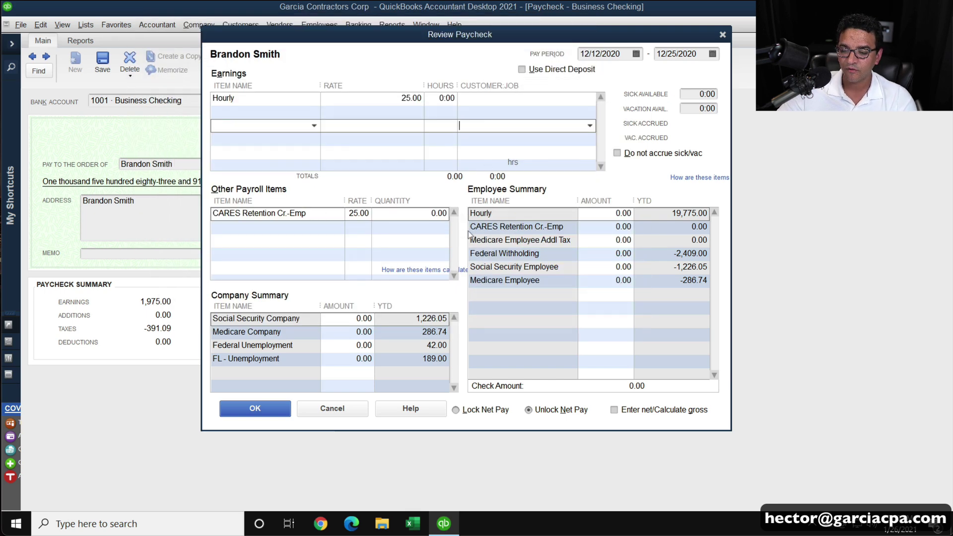
left_click(611, 250)
left_click(389, 218)
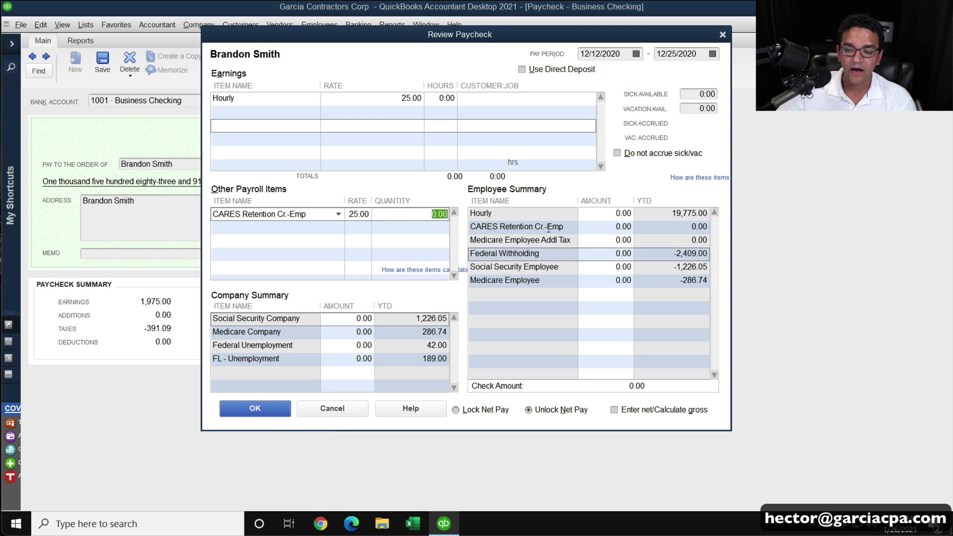
type("79")
key("Tab")
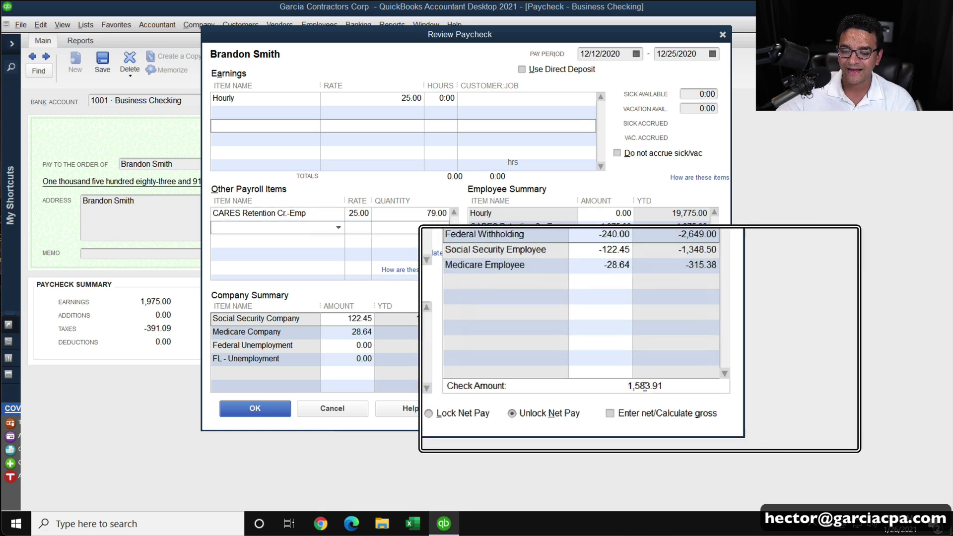
- Compare the new check amount with the original 12/25/2020 check, then accept the paycheck detail and record the changes
left_click_drag(328, 36, 520, 45)
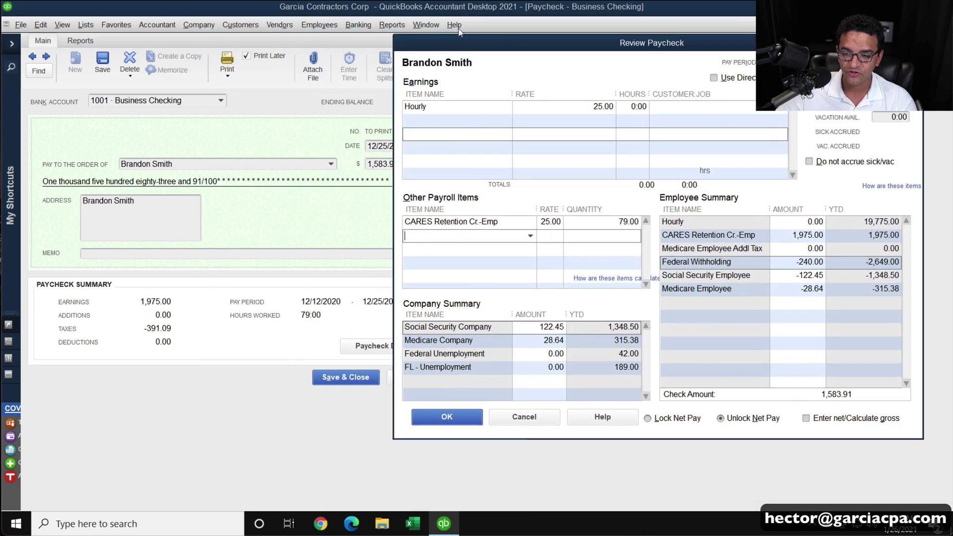
left_click_drag(430, 48, 450, 50)
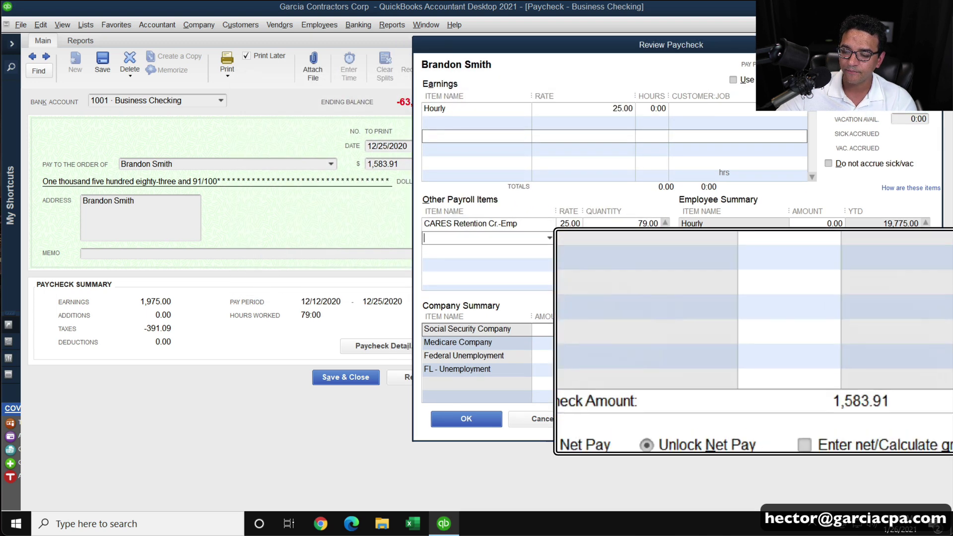
left_click_drag(695, 52, 531, 65)
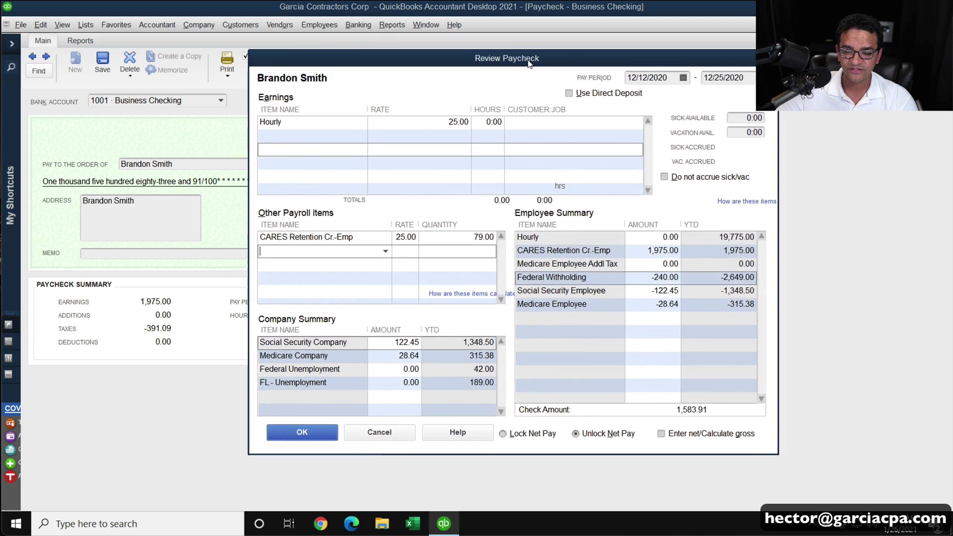
left_click(406, 237)
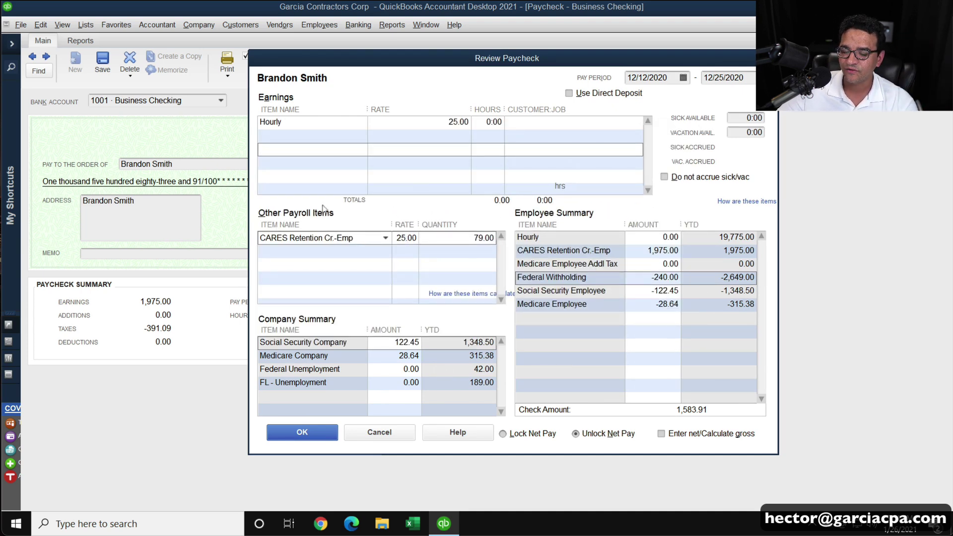
left_click(304, 432)
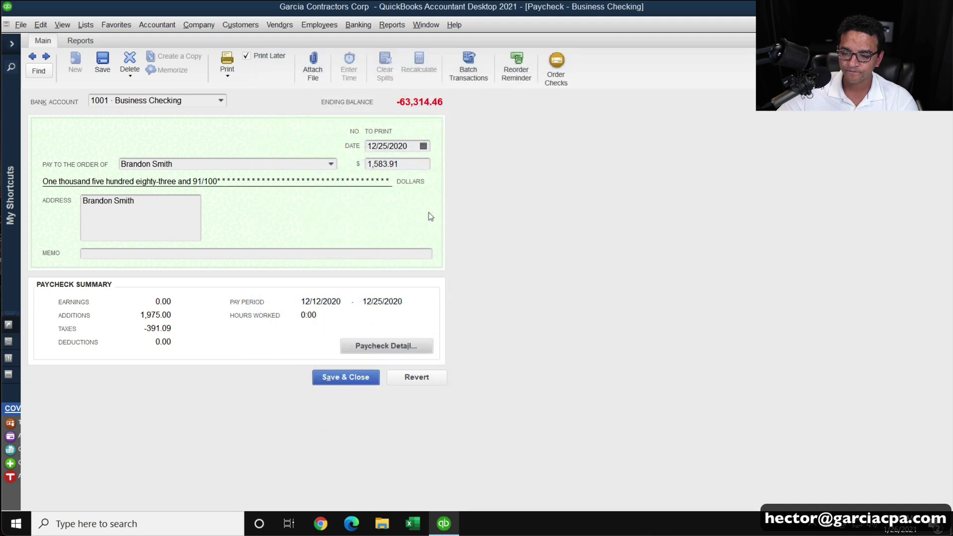
left_click(347, 381)
left_click(428, 170)
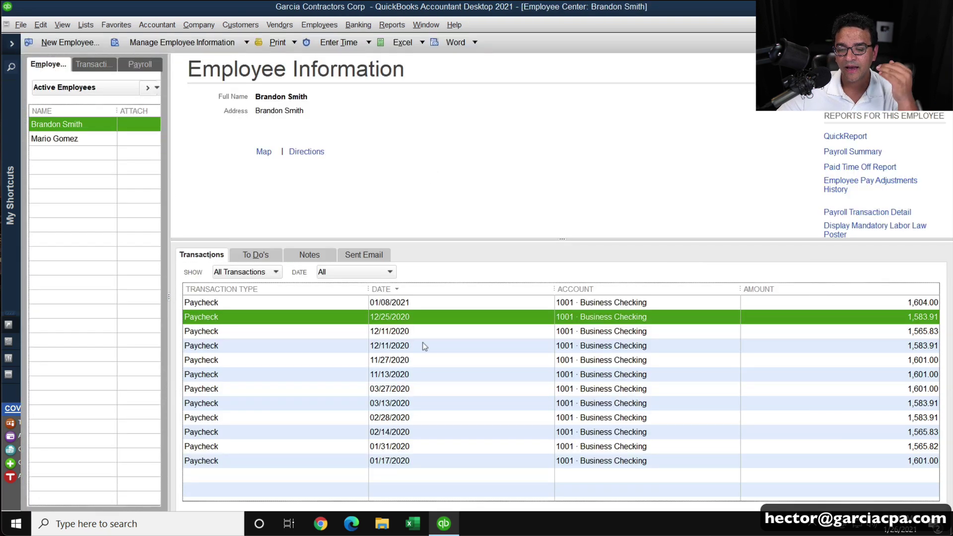
- Open the 12/11/2020 paycheck for 1,565.83 and add CARES Retention Cr.-Emp to its other payroll items at a rate of 25
left_click(376, 337)
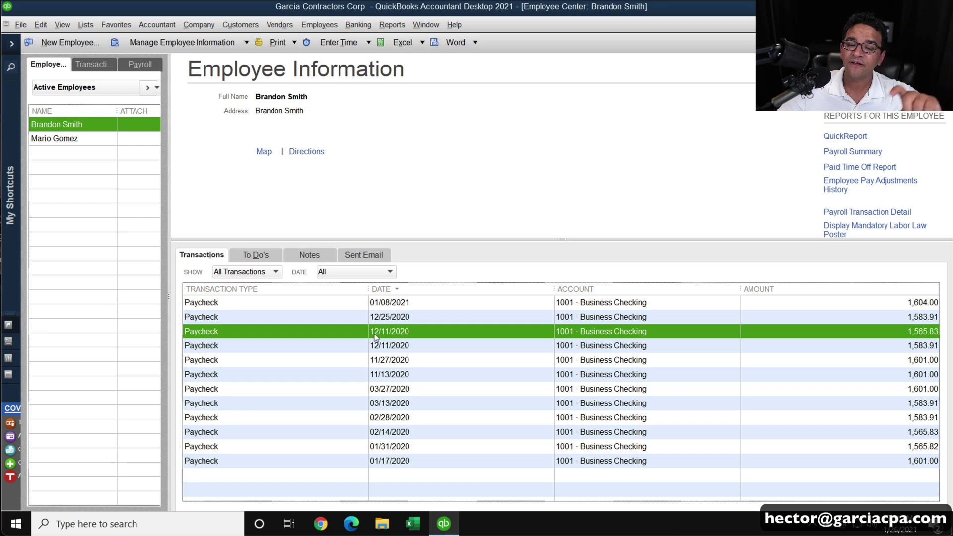
double_click(375, 337)
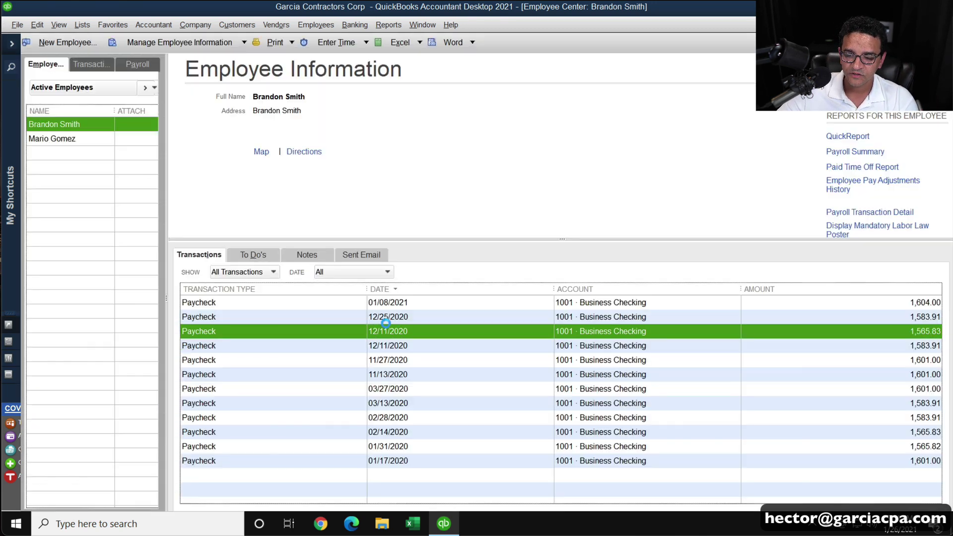
left_click(380, 346)
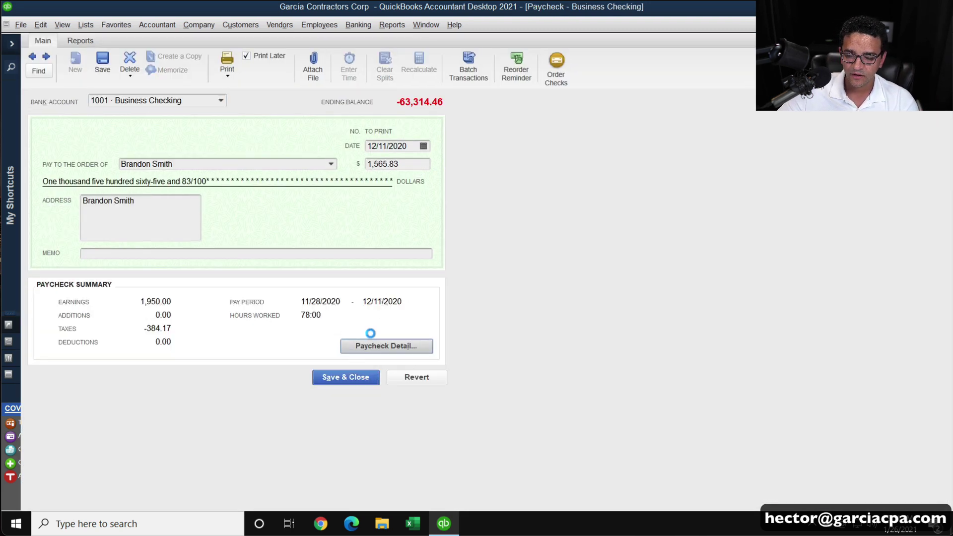
left_click(319, 236)
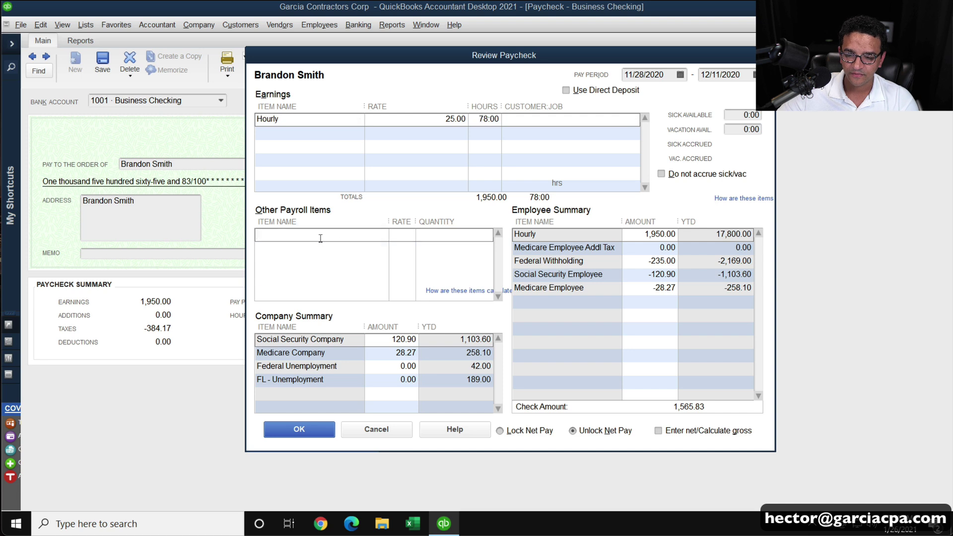
type("CARES Retention Cr.-Emp")
left_click(326, 293)
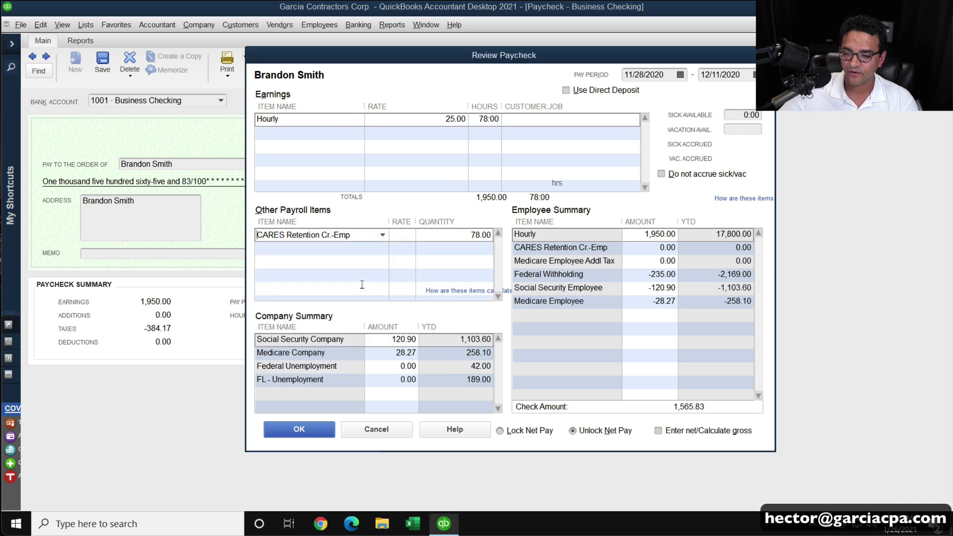
type("25")
key("Tab")
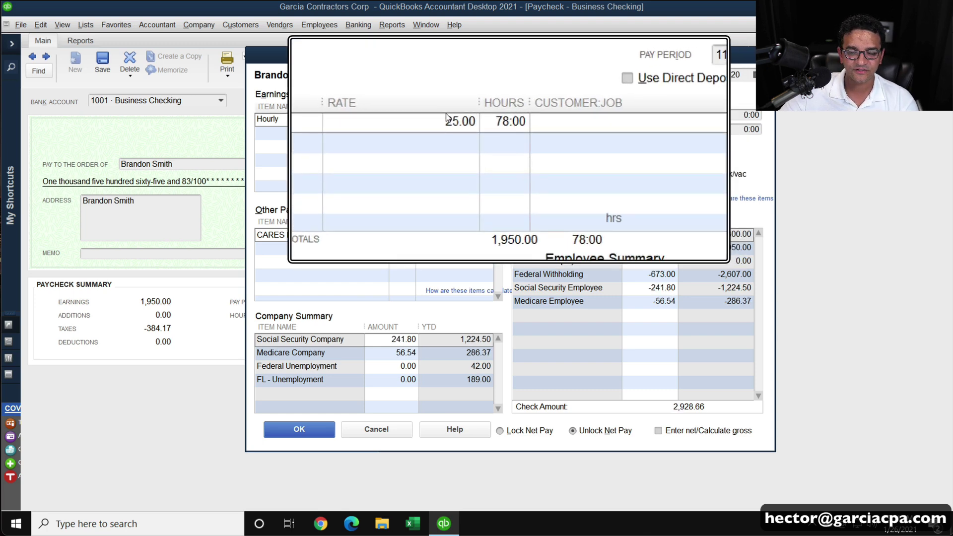
- Set this paycheck's Hourly earnings hours to 0 and the CARES Retention Cr.-Emp quantity to 78
left_click(450, 120)
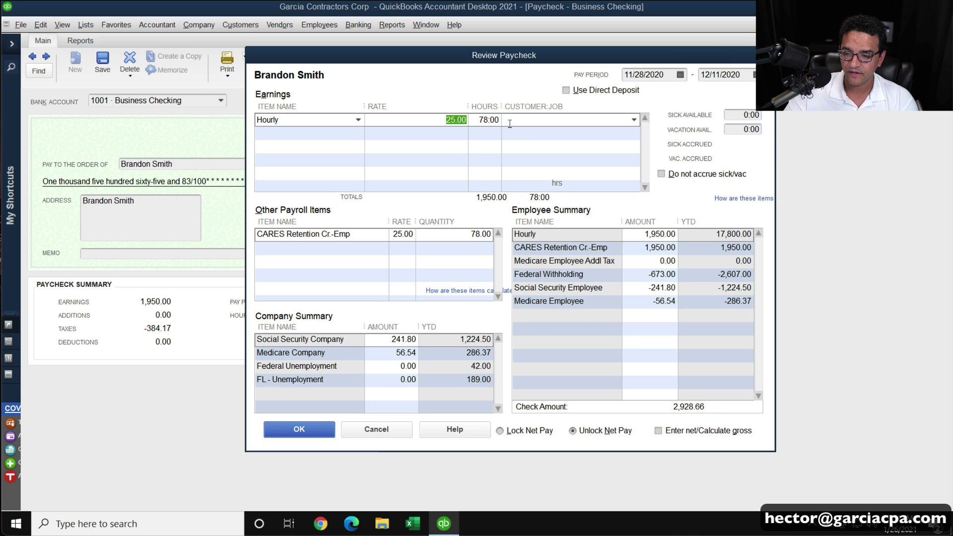
left_click(477, 121)
type("0")
key("Tab")
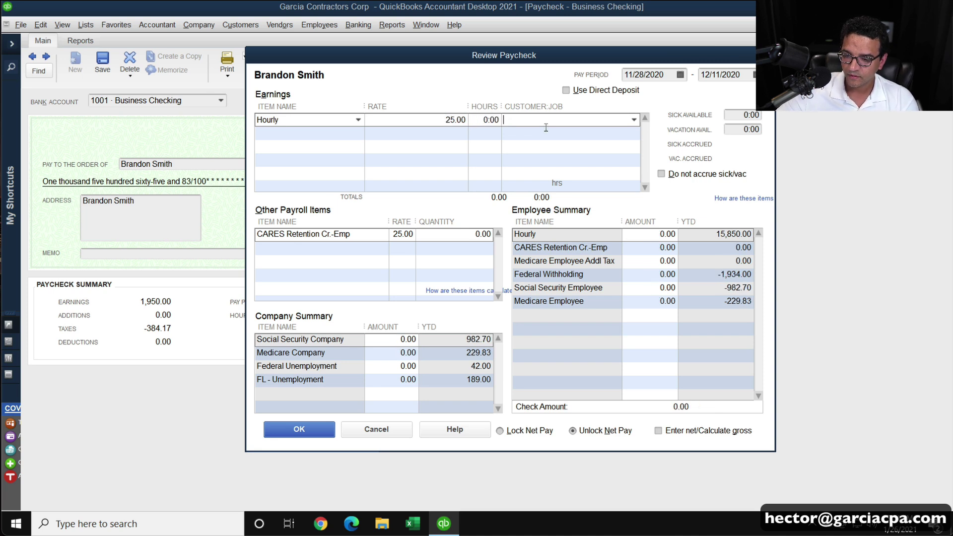
left_click_drag(482, 62, 600, 70)
key("Tab")
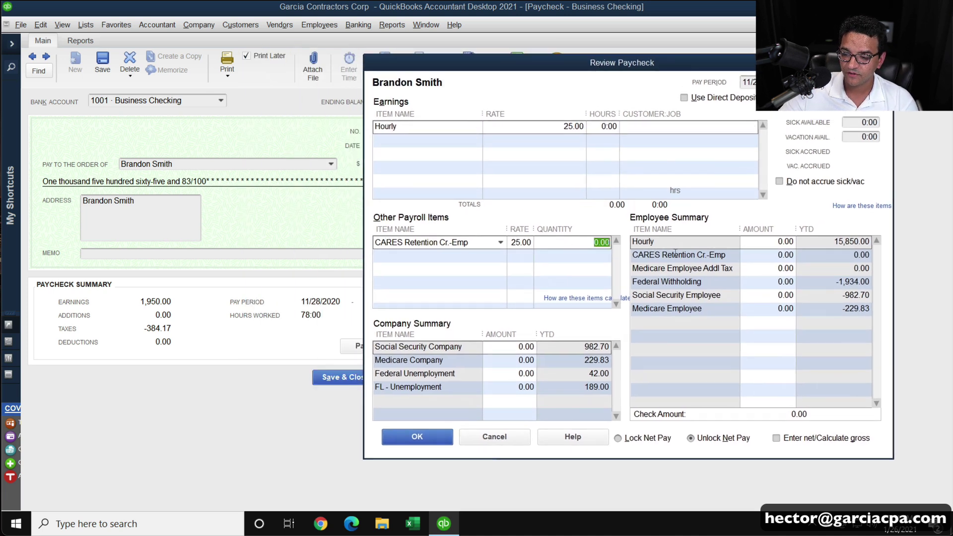
type("78")
key("Tab")
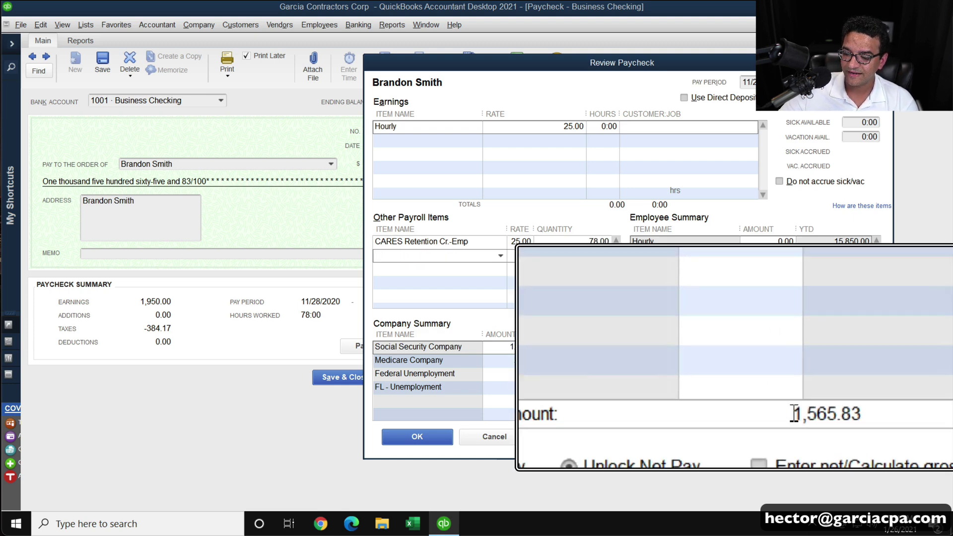
- Check the 1,565.83 paycheck's new net amount against the original, then accept the detail and record the changed transaction
left_click_drag(418, 64, 496, 65)
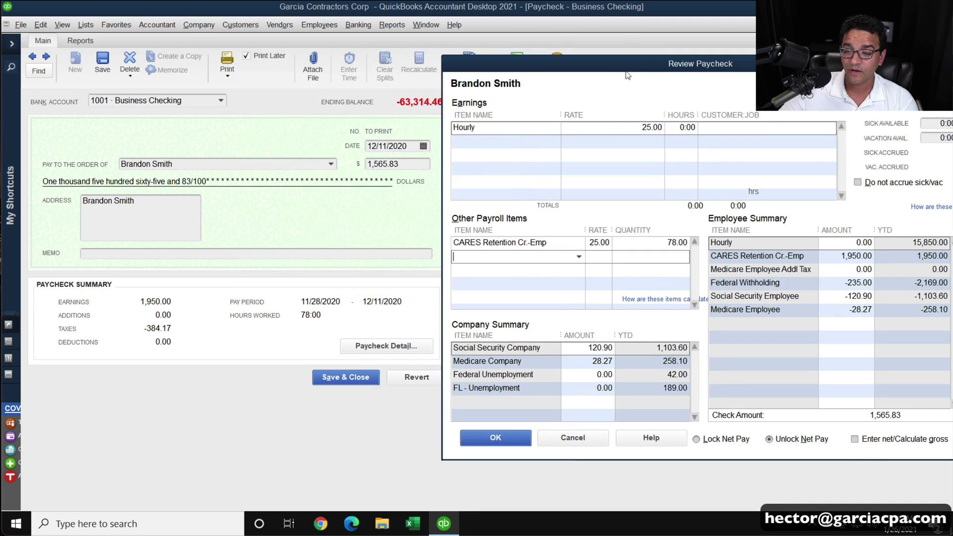
left_click_drag(627, 75, 452, 75)
left_click(317, 439)
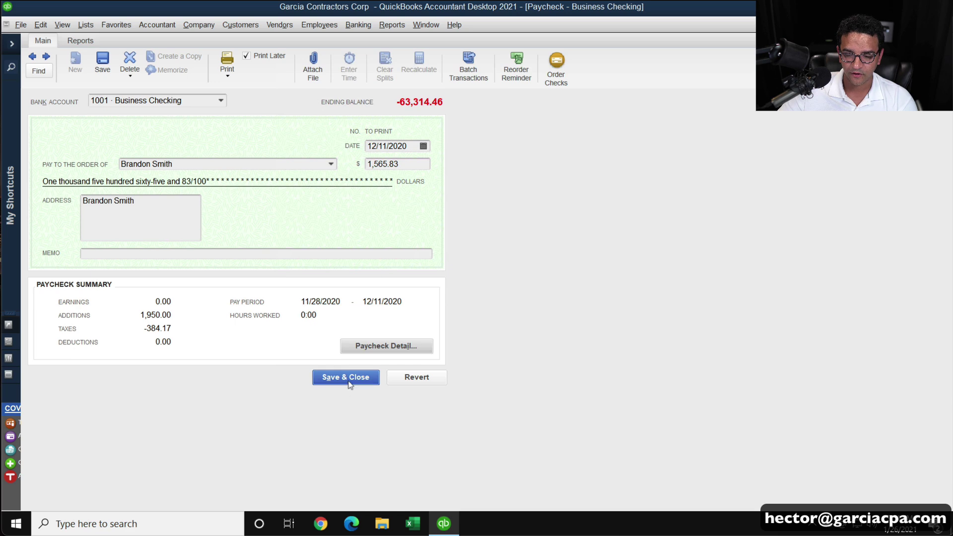
left_click(348, 380)
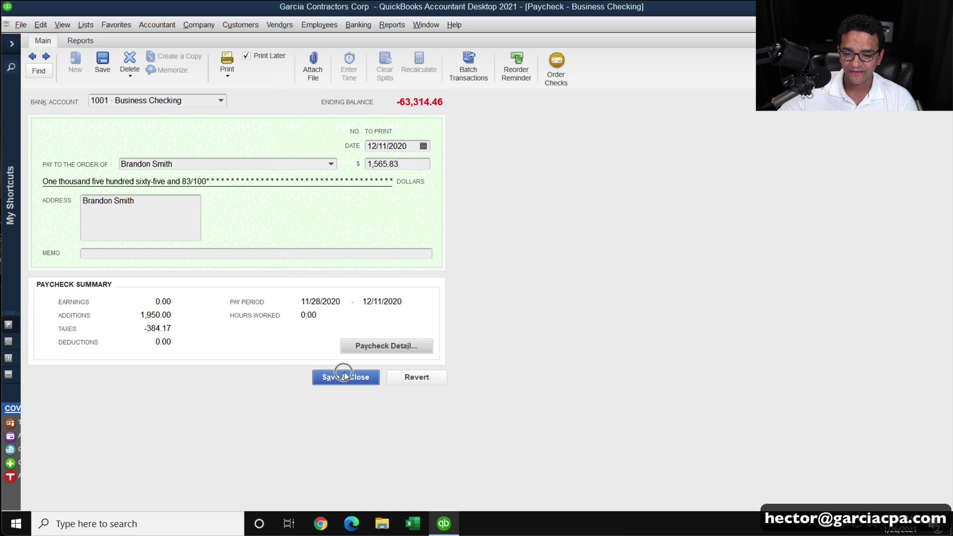
left_click(443, 171)
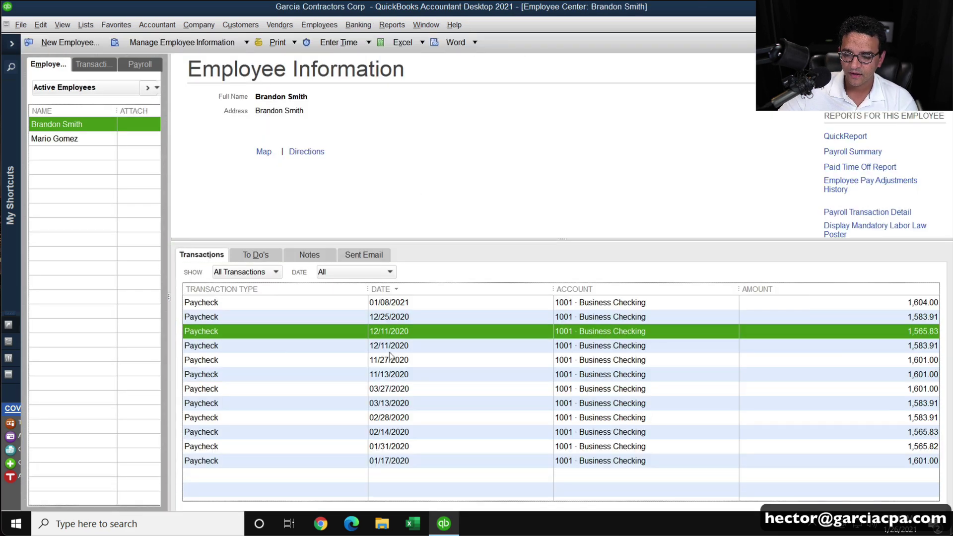
- Open the 12/11/2020 paycheck for 1,583.91 and add CARES Retention Cr.-Emp to its other payroll items at a rate of 25.00
double_click(380, 344)
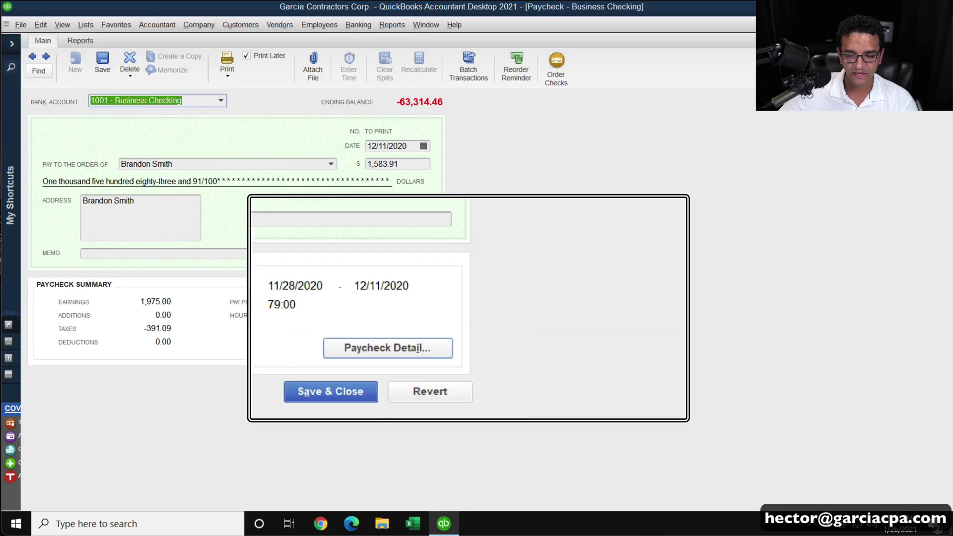
left_click(386, 346)
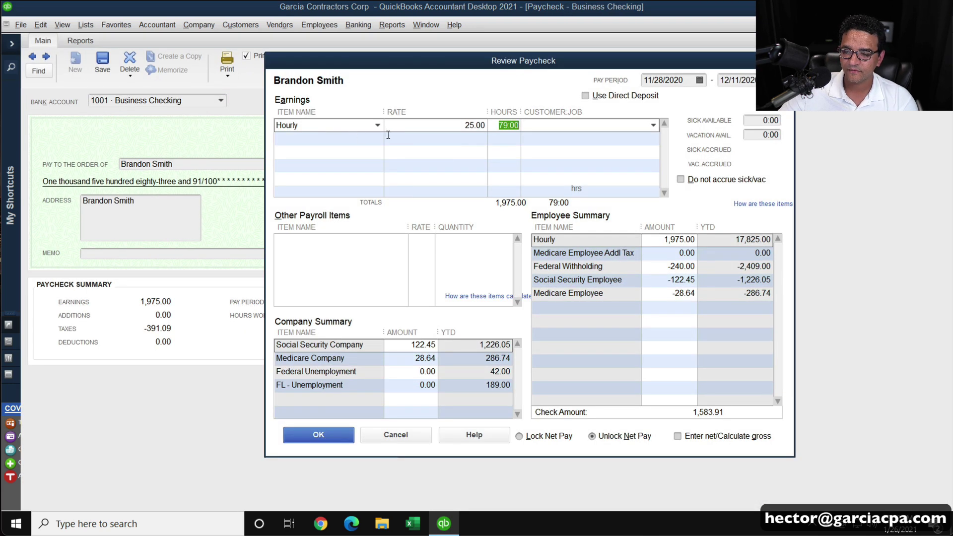
left_click(334, 239)
type("emp")
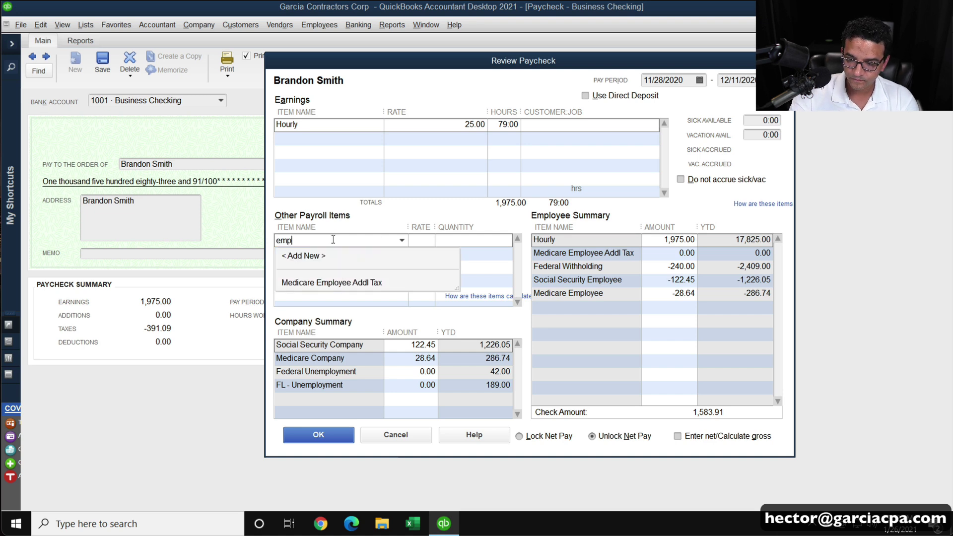
key("BackSpace")
key("BackSpace")
key("BackSpace")
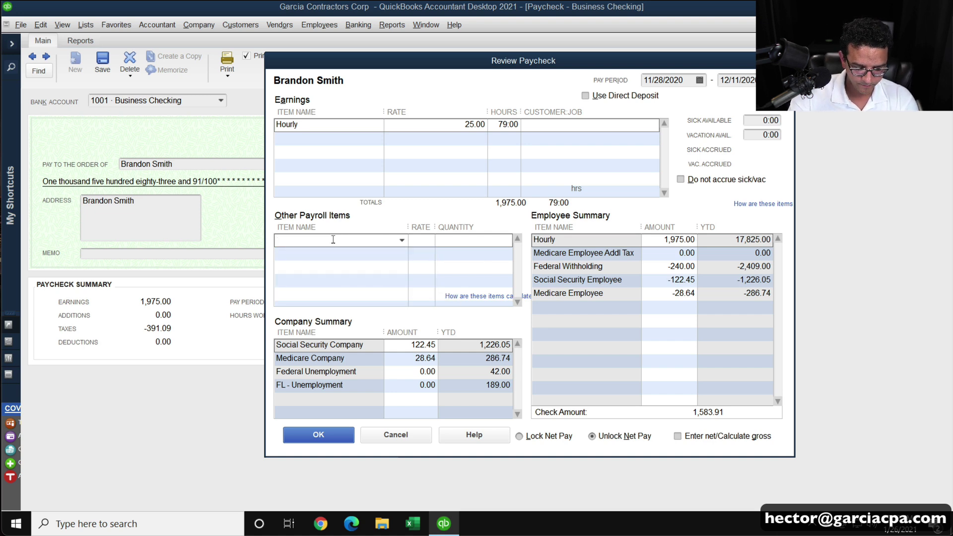
type("ca")
left_click(353, 298)
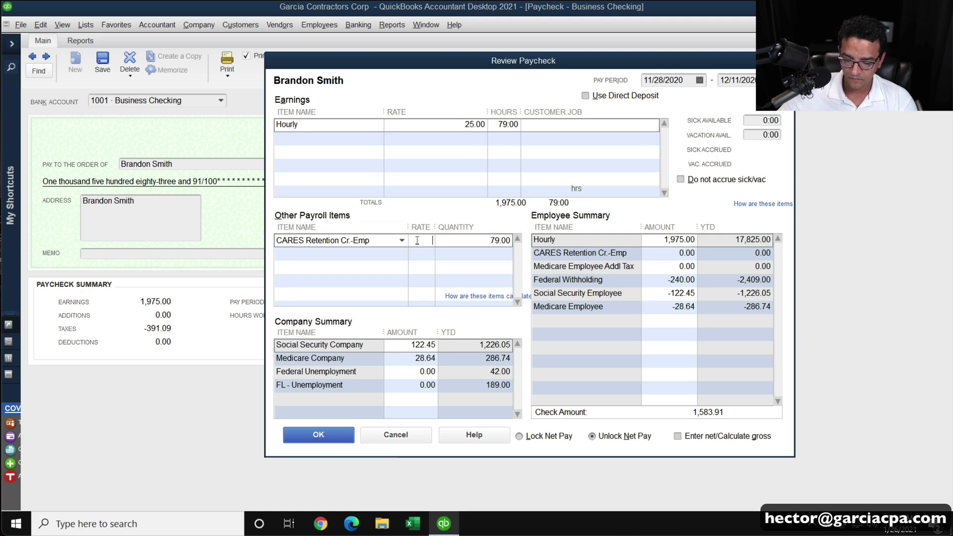
- Zero the Hourly hours on the second 12/11/2020 paycheck and set the CARES Retention Cr.-Emp quantity to 79
left_click(510, 125)
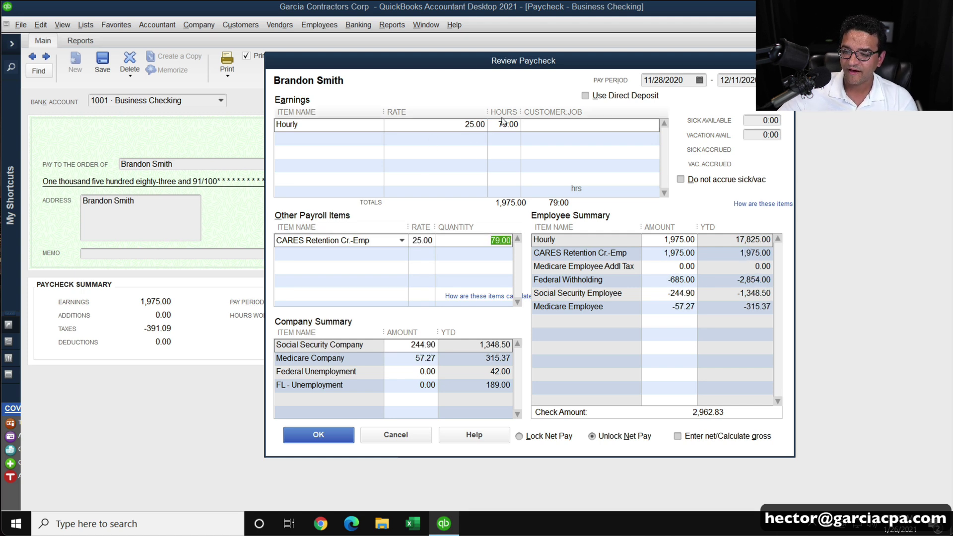
type("0")
left_click(529, 124)
left_click(477, 239)
type("79")
key("Tab")
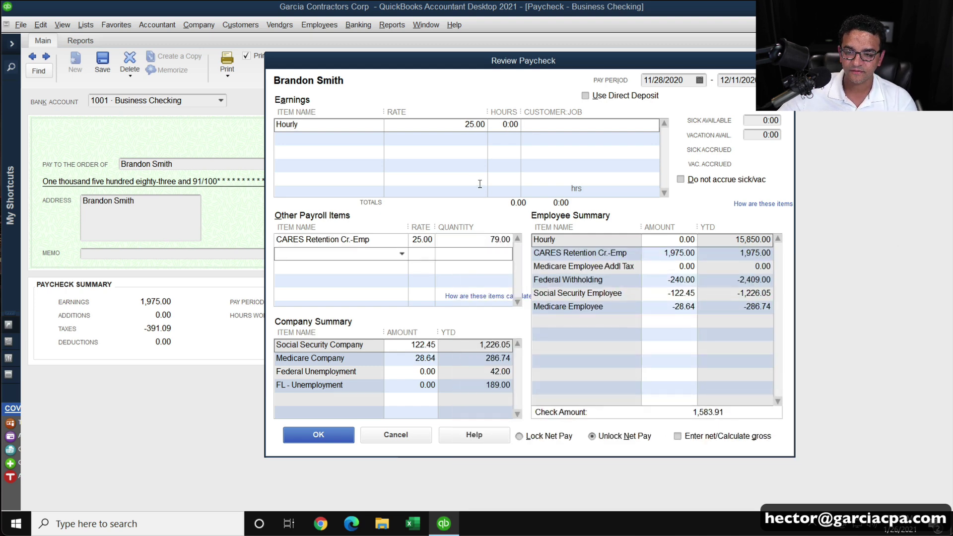
- Accept the second 12/11/2020 paycheck's detail, save the check and record the changes
left_click_drag(456, 63, 577, 55)
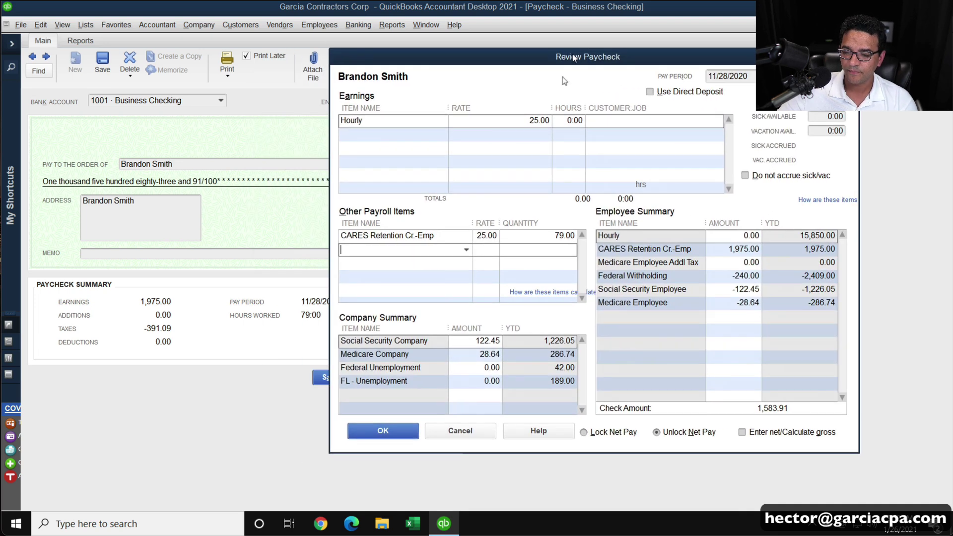
left_click(381, 430)
left_click(335, 381)
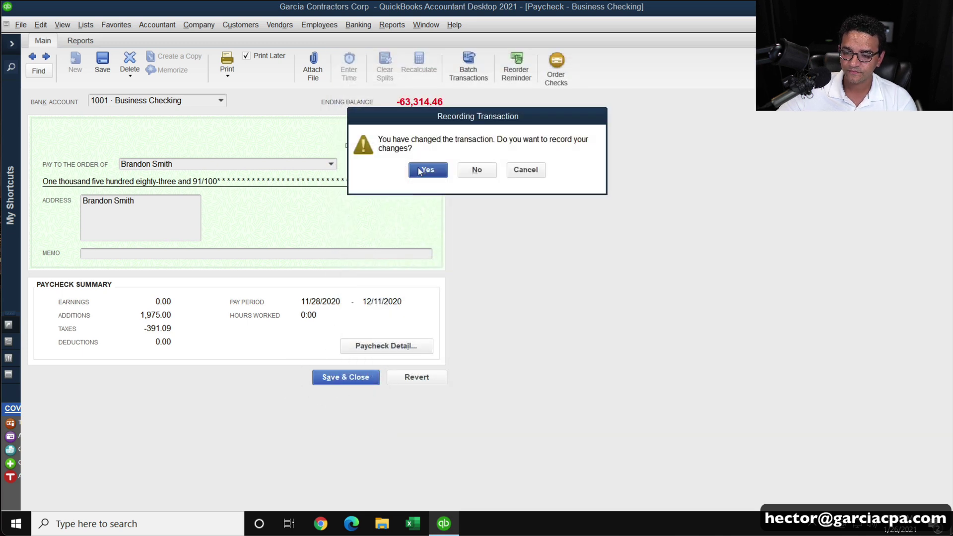
left_click(420, 171)
- Open the 11/27/2020 paycheck's detail and add CARES Retention Cr.-Emp to its other payroll items at a rate of 25.00 with quantity 80
double_click(412, 362)
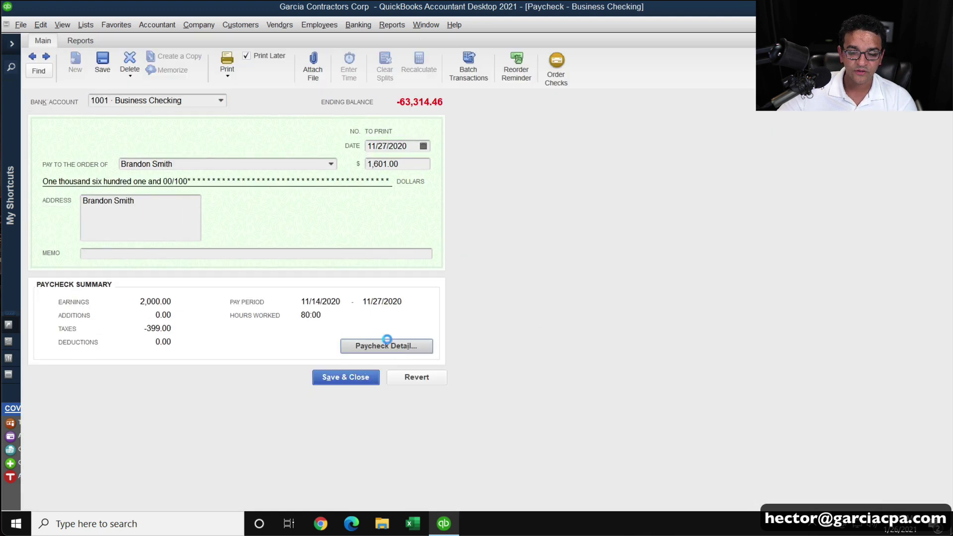
left_click(386, 345)
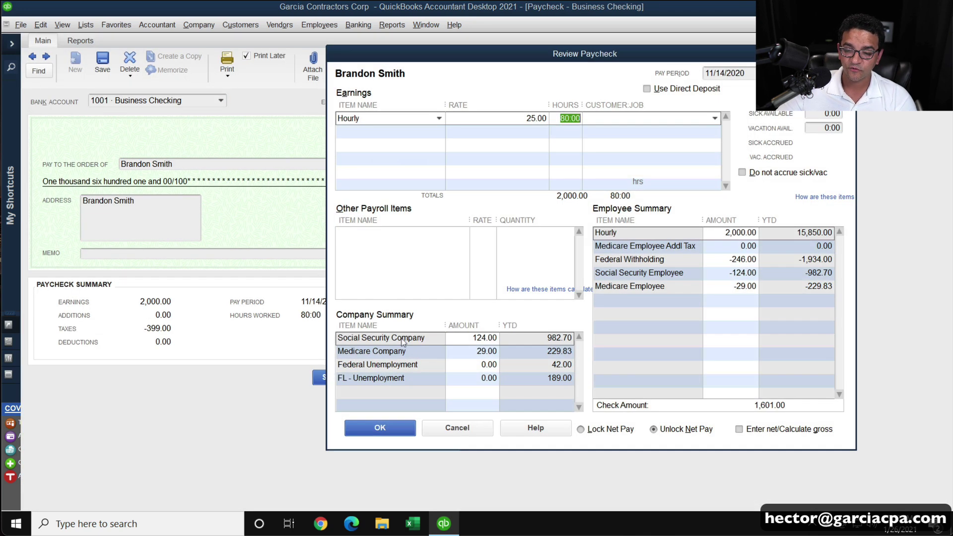
left_click(413, 233)
type("emp")
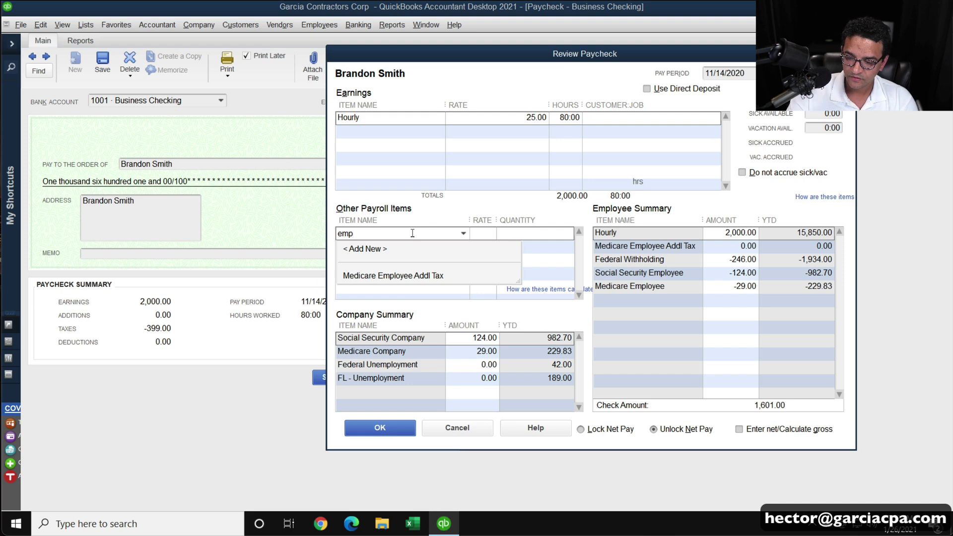
key("BackSpace")
key("BackSpace")
key("BackSpace")
type("E")
key("Tab")
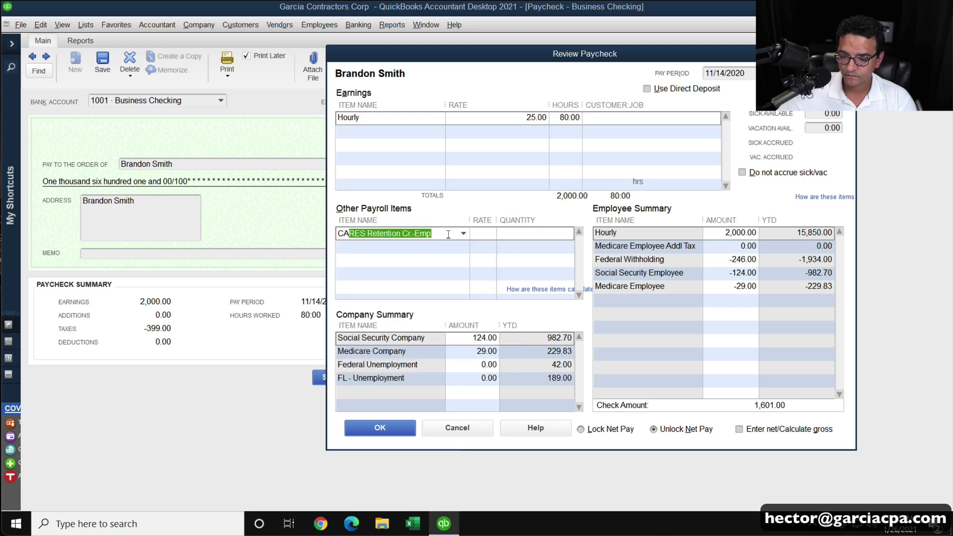
type("25")
key("Tab")
type("7")
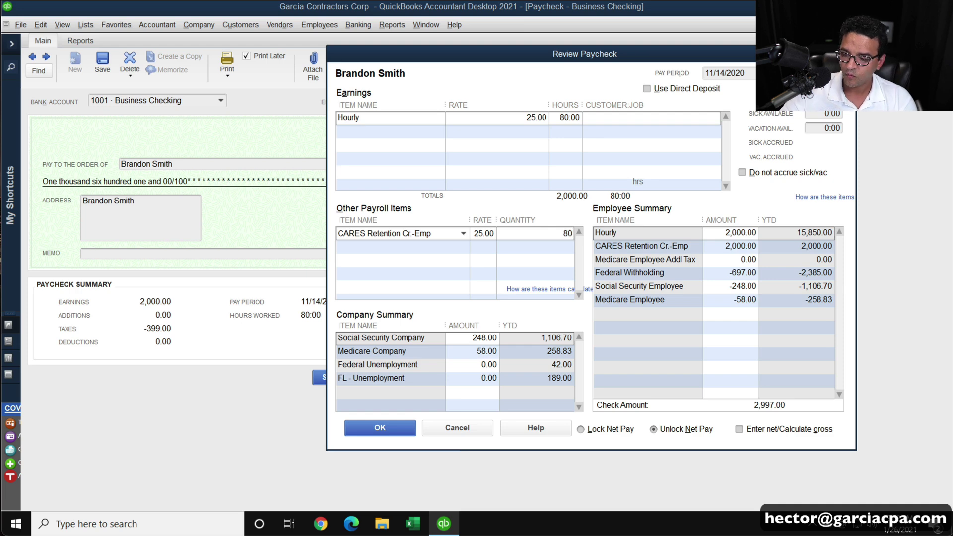
key("Tab")
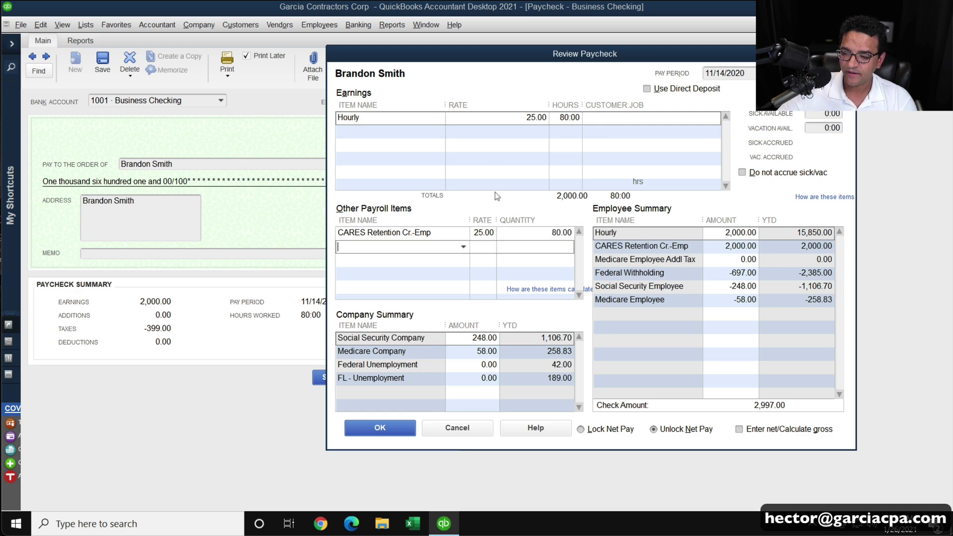
- Zero the Hourly hours on the 11/27/2020 paycheck and set the CARES Retention Cr.-Emp quantity to 80
left_click(555, 120)
type("0")
key("Tab")
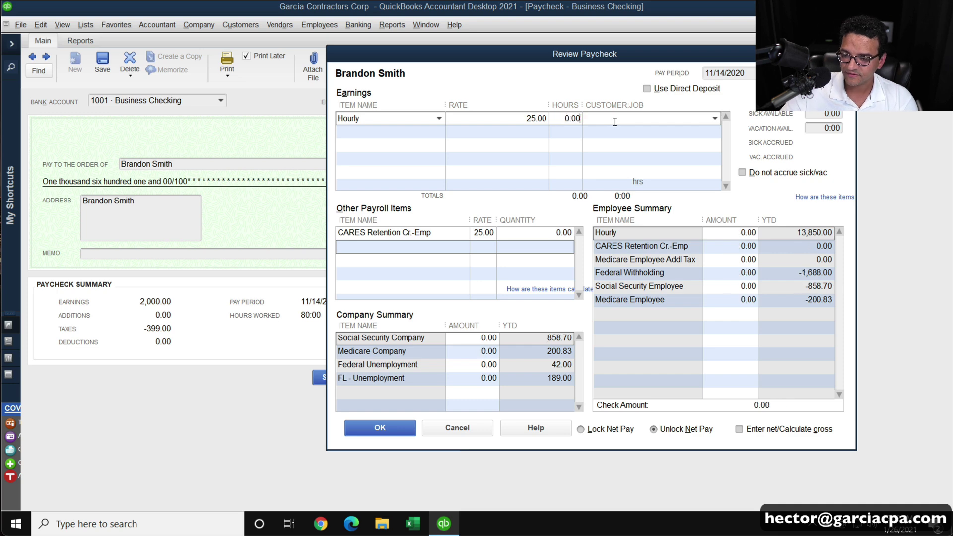
left_click(546, 233)
type("80")
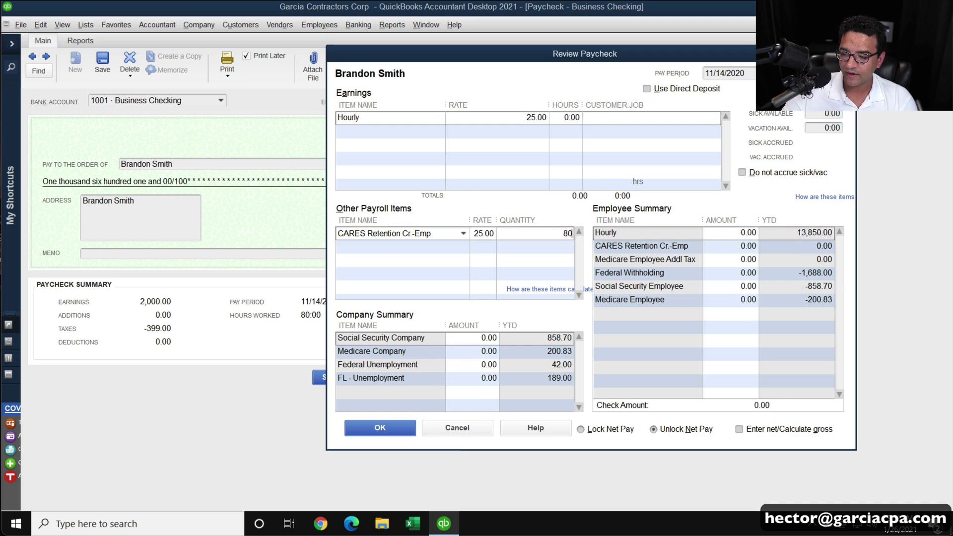
key("Tab")
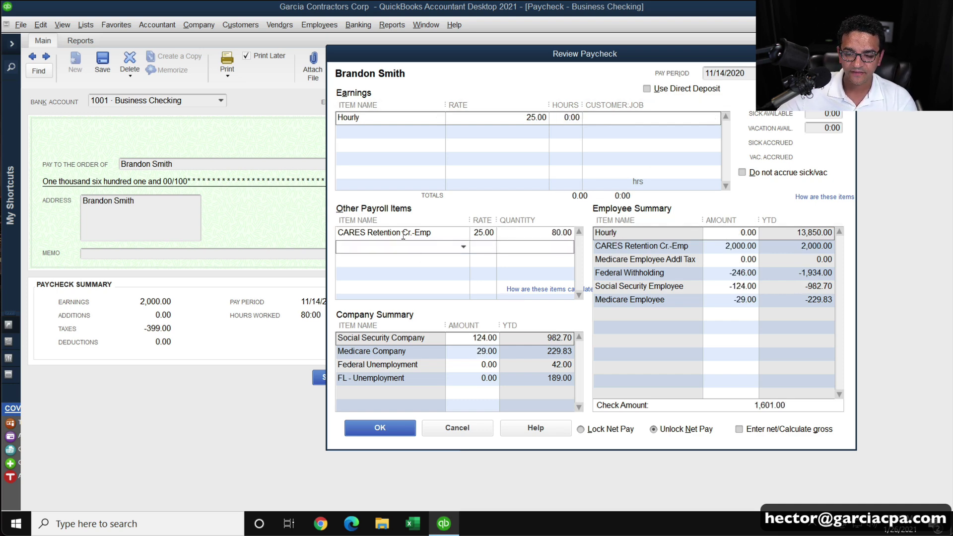
- Accept the 11/27/2020 paycheck's detail, save the check and record the changes
left_click(380, 428)
left_click(351, 378)
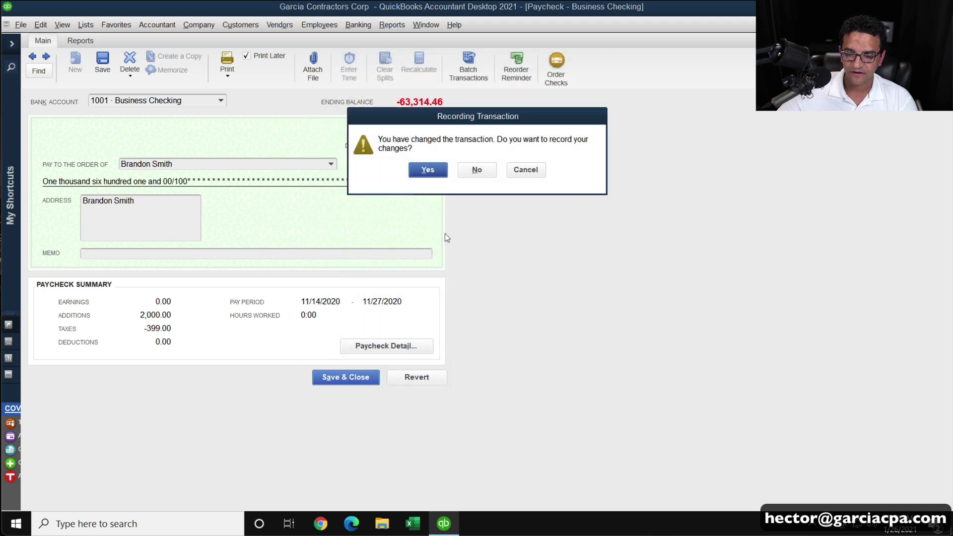
left_click(427, 169)
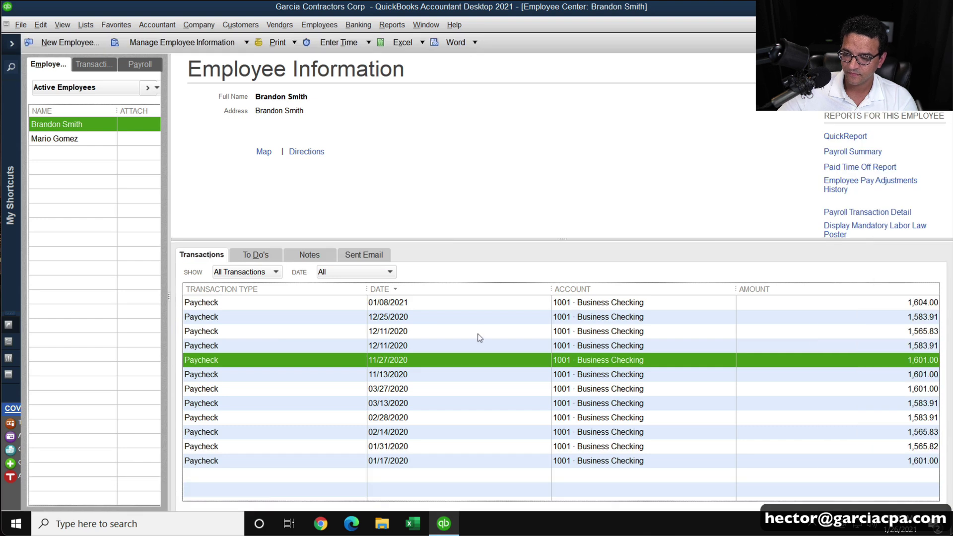
- Open the 11/13/2020 paycheck's detail and add CARES Retention Cr.-Emp to its other payroll items at a rate of 25.00
double_click(403, 379)
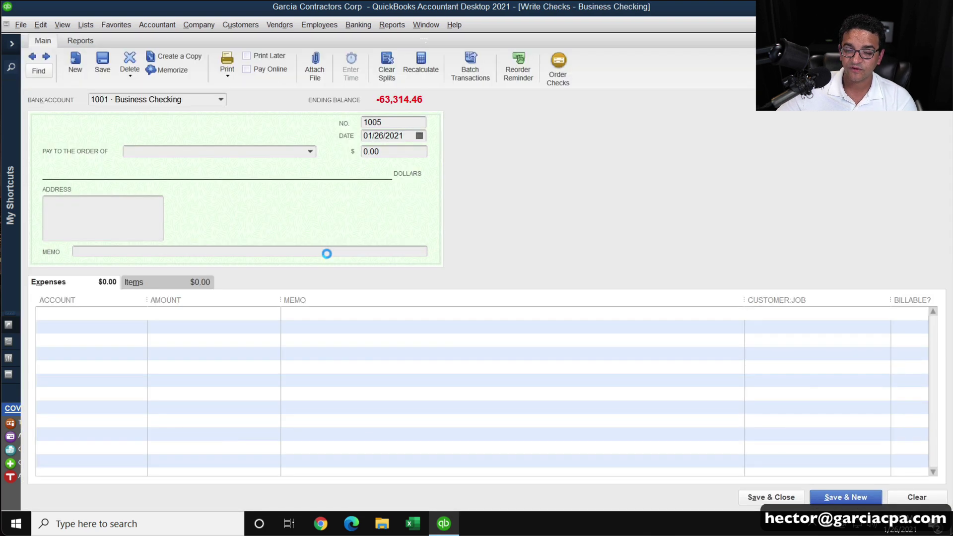
left_click(386, 345)
left_click(386, 234)
type("CARES Retention Cr.-Emp")
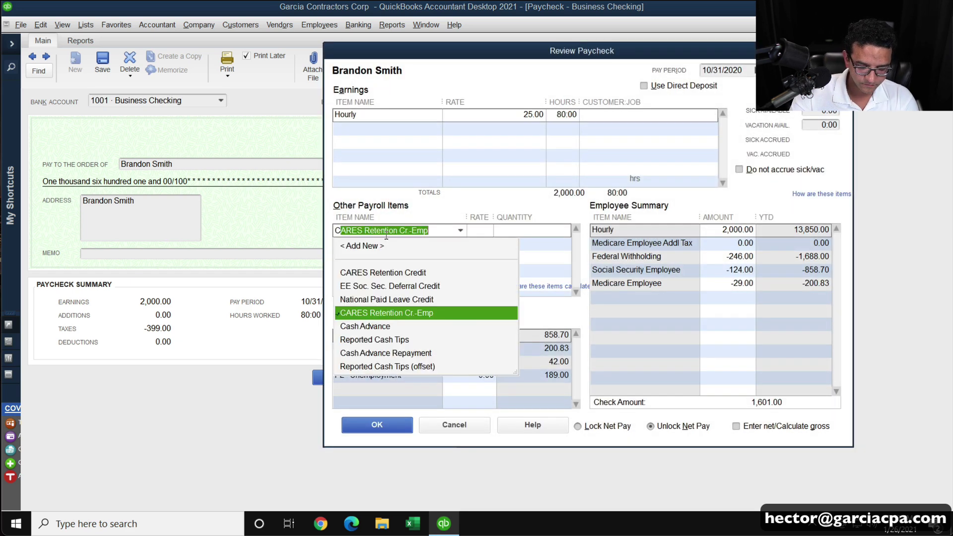
key("Tab")
type("25")
key("Tab")
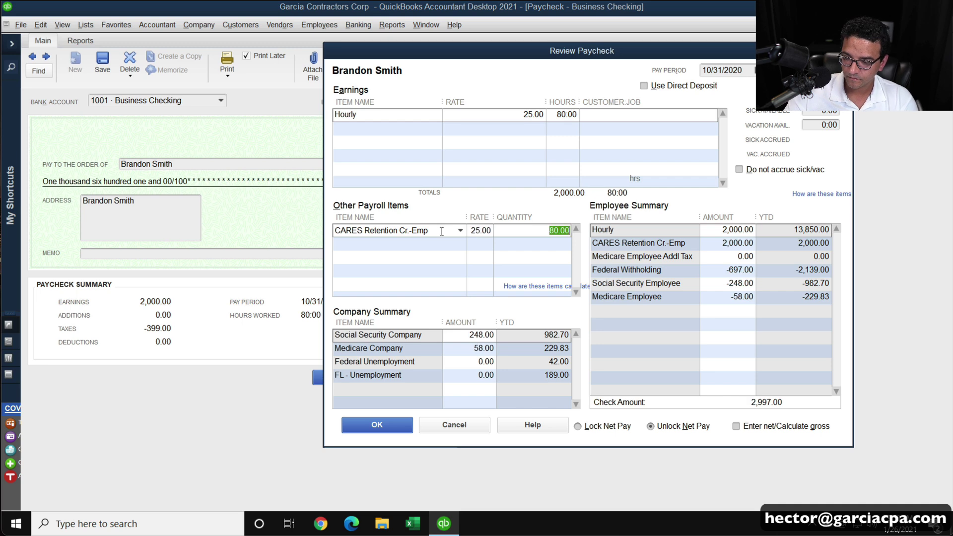
- Zero the Hourly hours on the 11/13/2020 paycheck and set the CARES Retention Cr.-Emp quantity to 80
left_click(615, 119)
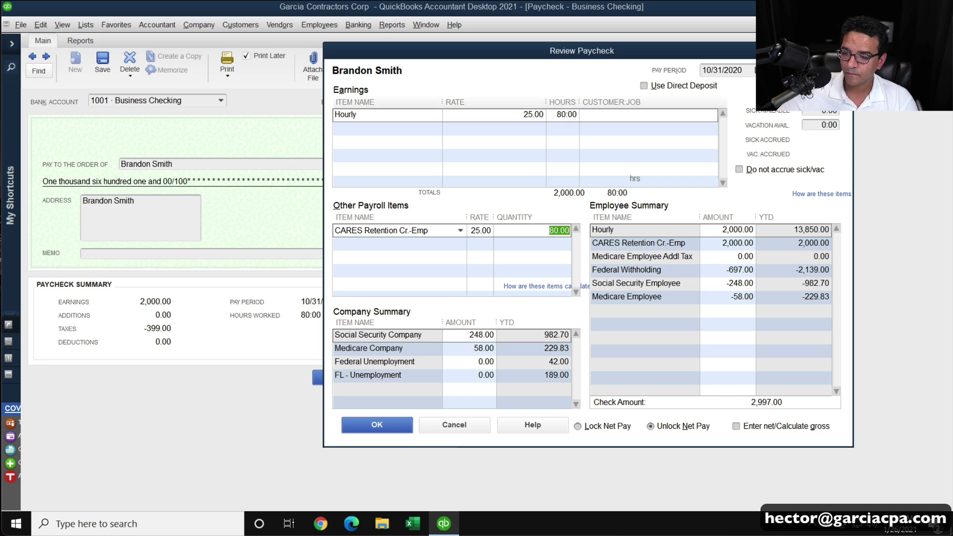
type("0")
left_click(559, 231)
type("80")
key("Tab")
- Check the 11/13/2020 paycheck's net check amount, then accept the detail and record the changed transaction
left_click_drag(493, 53, 608, 78)
right_click(883, 423)
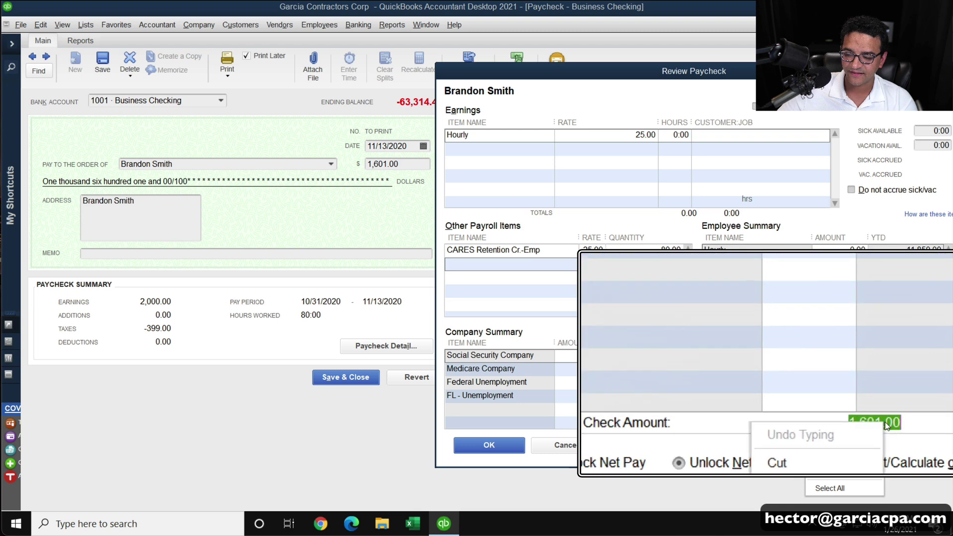
key("Escape")
left_click(492, 445)
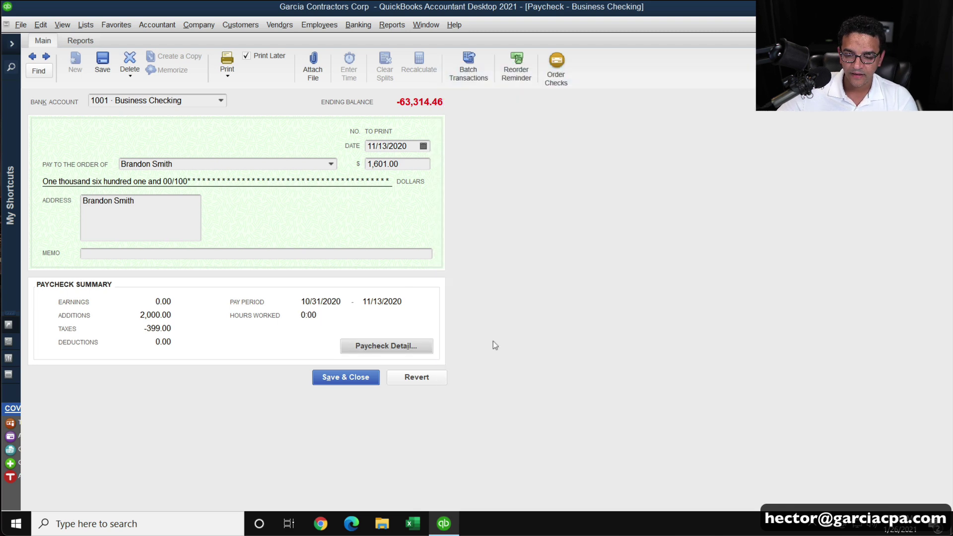
left_click(340, 378)
left_click(425, 168)
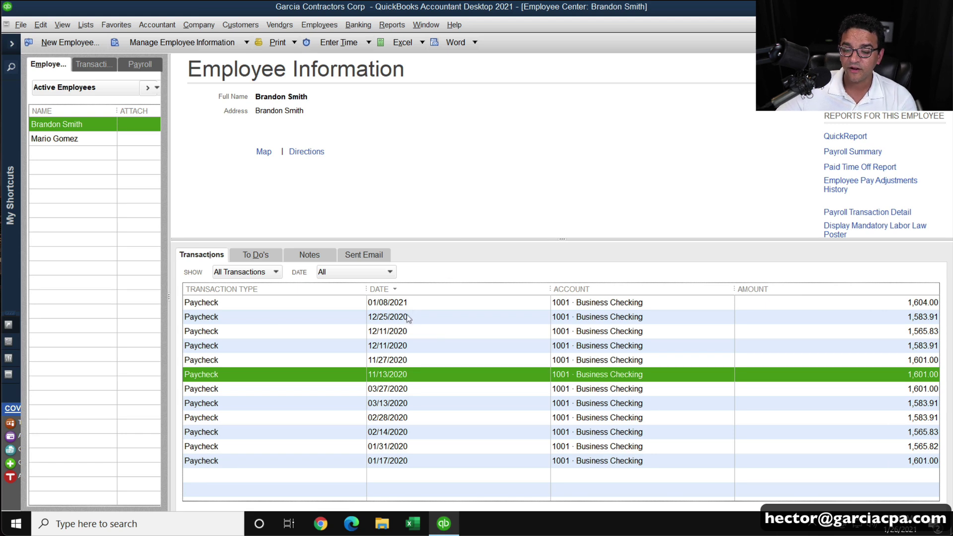
left_click(408, 317)
left_click(403, 331)
left_click(403, 347)
left_click(404, 361)
left_click(403, 375)
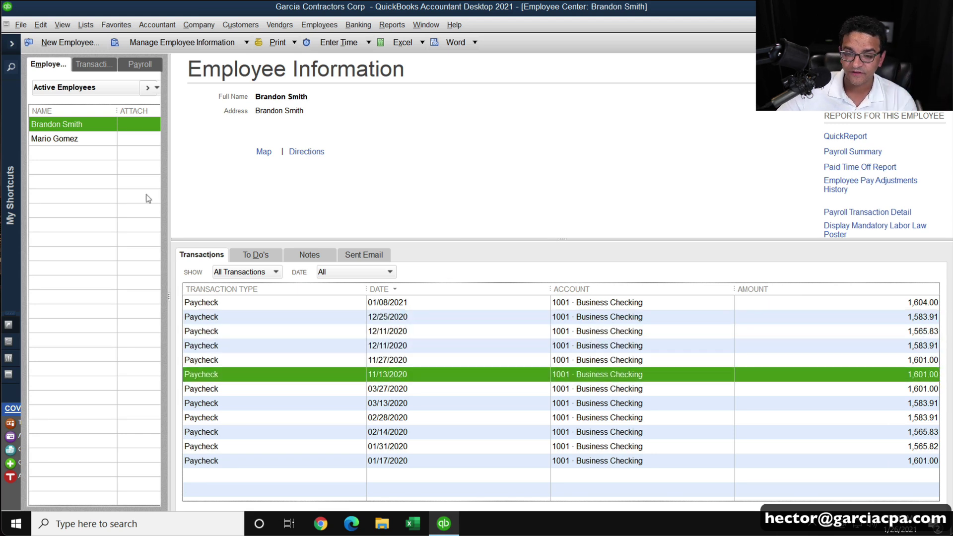
double_click(74, 138)
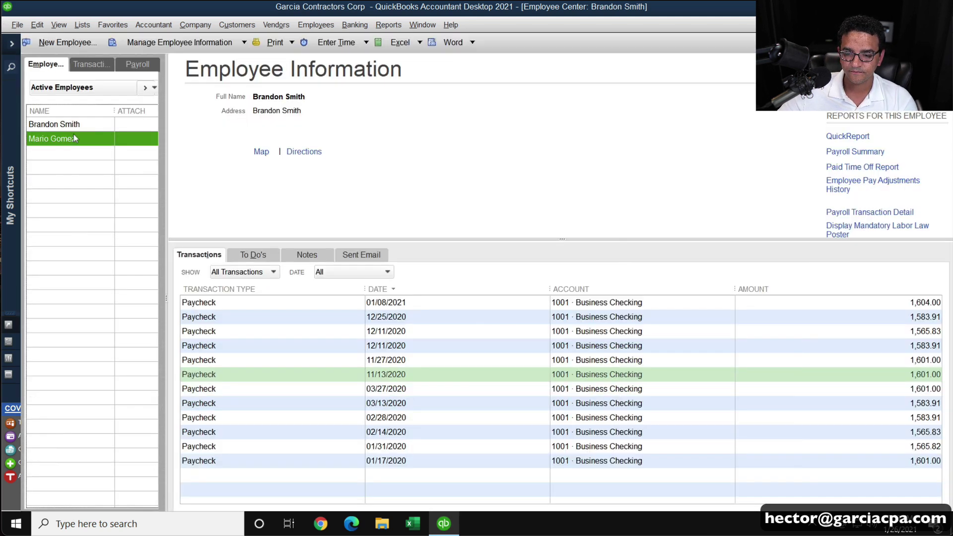
key("Escape")
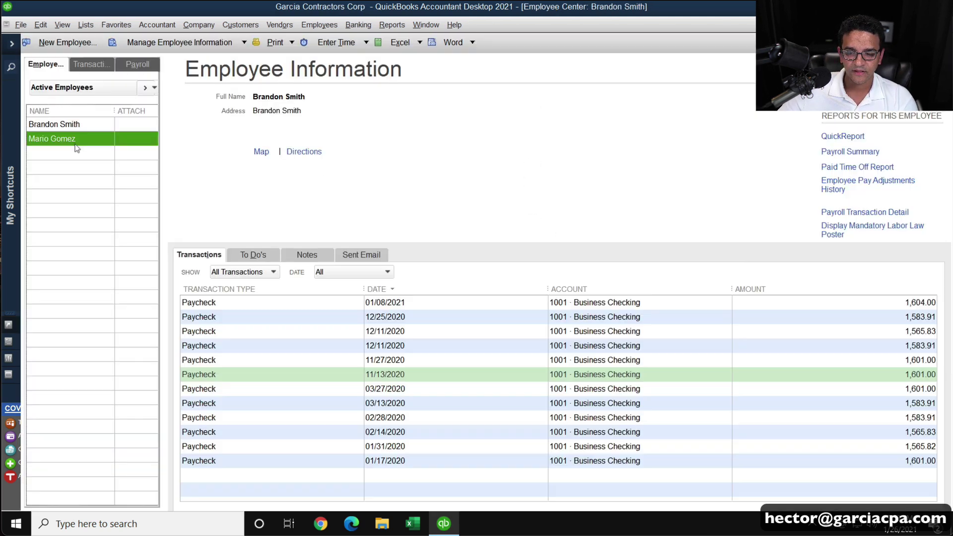
key("Escape")
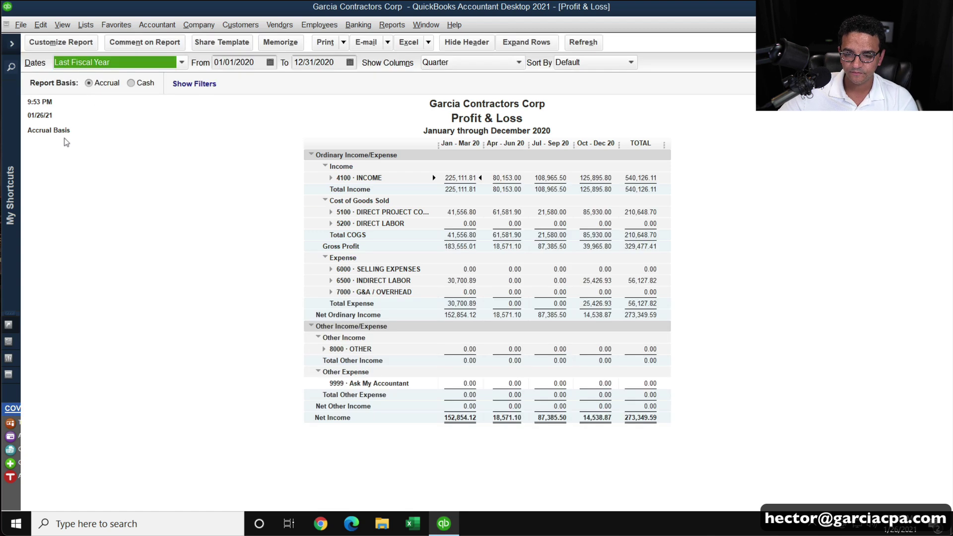
- Reopen the Employee Center's employee list and select the second active employee
left_click(252, 26)
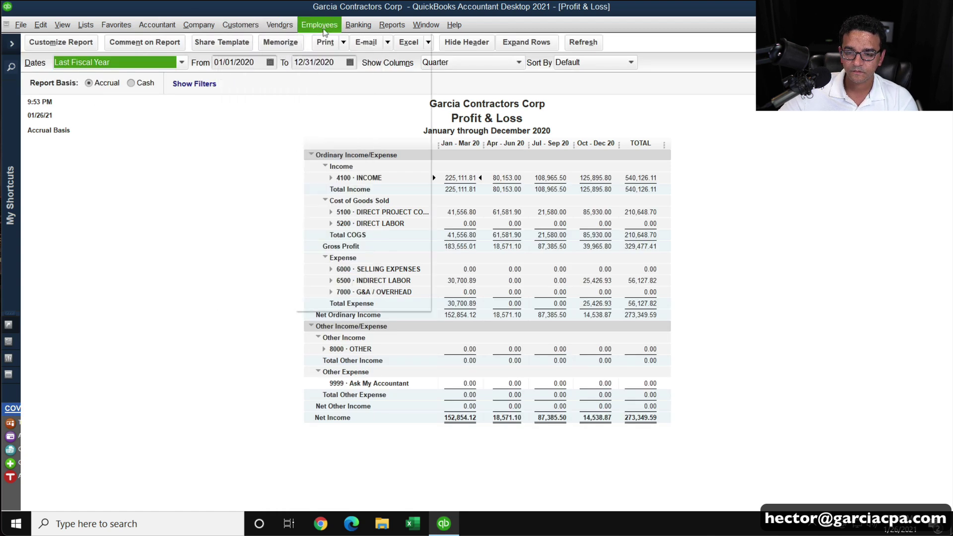
key("Escape")
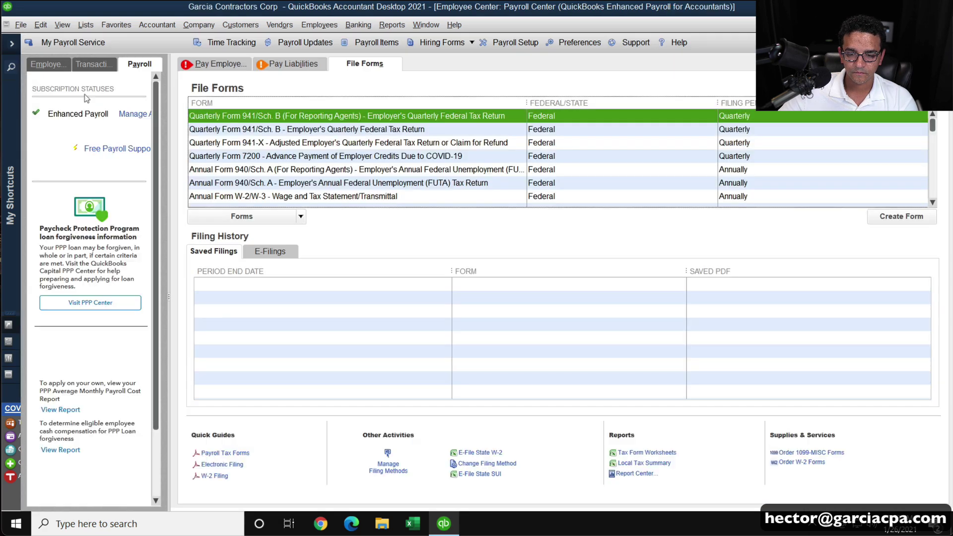
left_click(92, 64)
left_click(55, 64)
left_click(73, 139)
- Open the second employee's 12/25/2020 paycheck detail and add CARES Retention Cr.-Emp to its other payroll items at a rate of 35.00
double_click(396, 318)
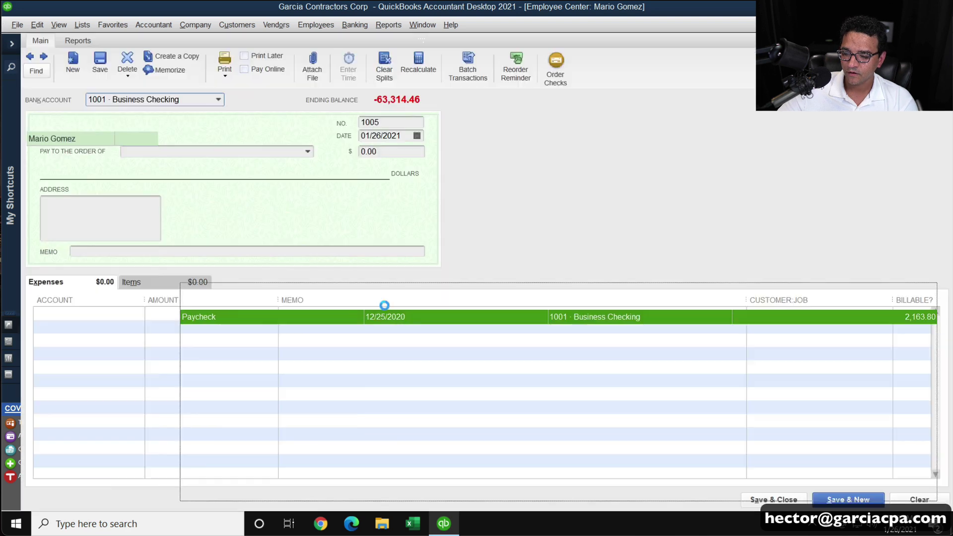
left_click(411, 353)
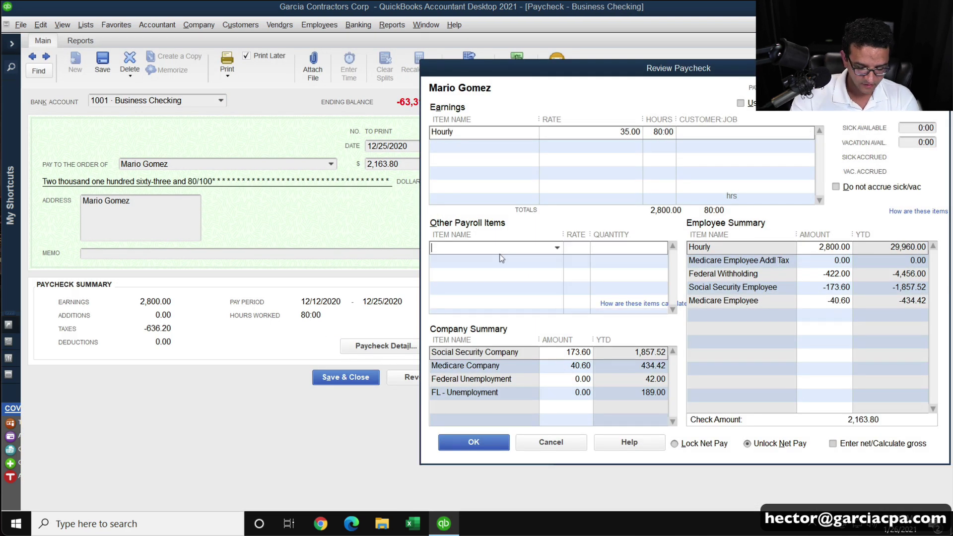
type("CARES Retention Cr.-Emp")
key("Tab")
type("35")
key("Tab")
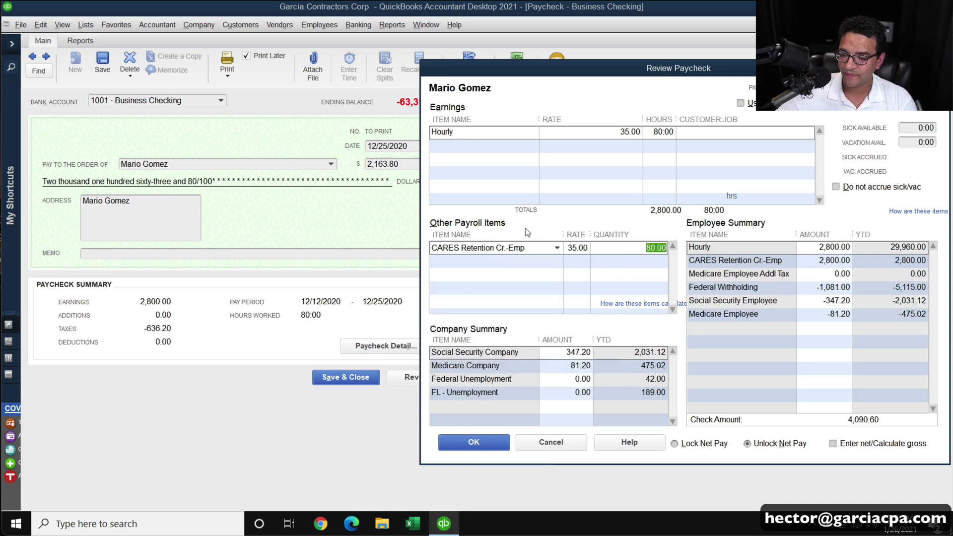
- Zero the Hourly hours on the second employee's 12/25/2020 paycheck and set the CARES Retention Cr.-Emp quantity to 80
left_click(664, 132)
type("0")
left_click(689, 133)
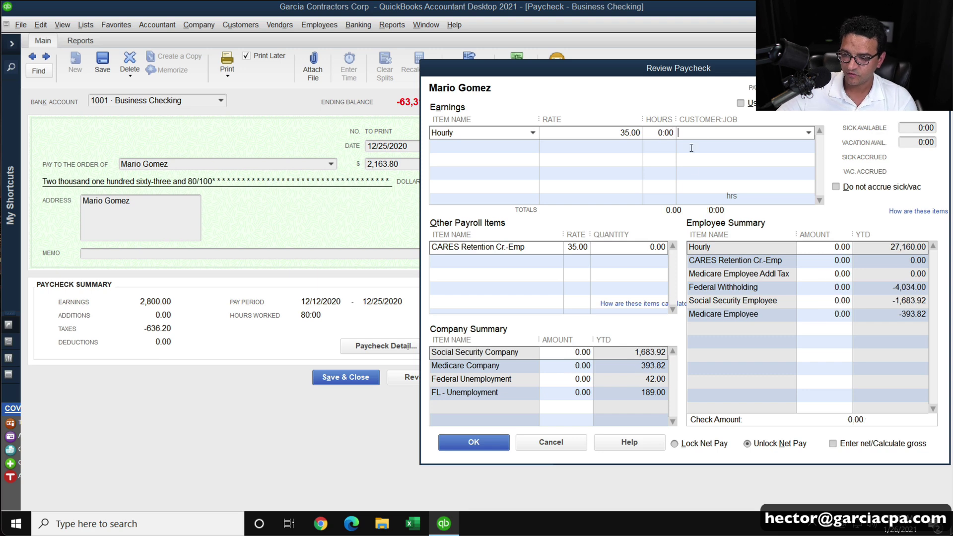
left_click(644, 252)
type("80")
key("Tab")
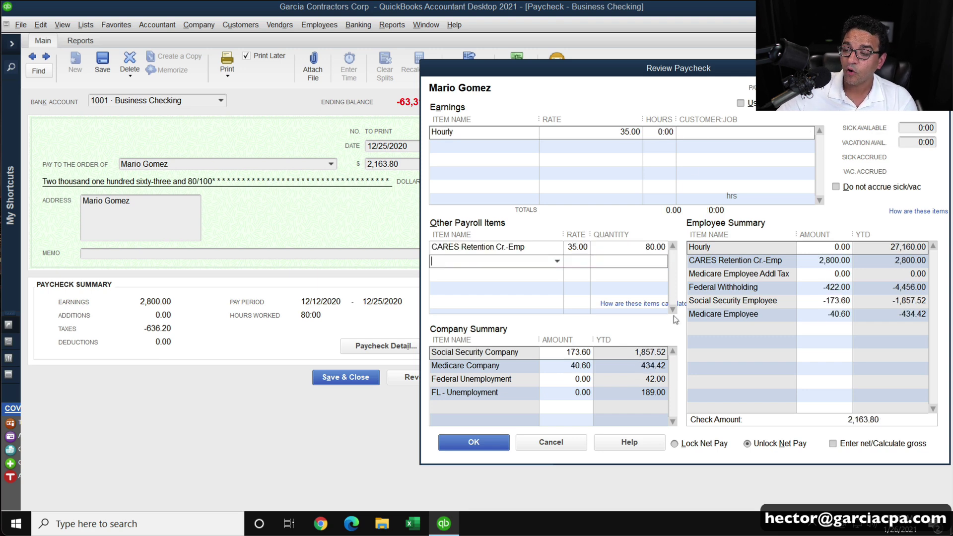
- Accept the second employee's 12/25/2020 paycheck detail, save the check and record the changes
left_click(474, 443)
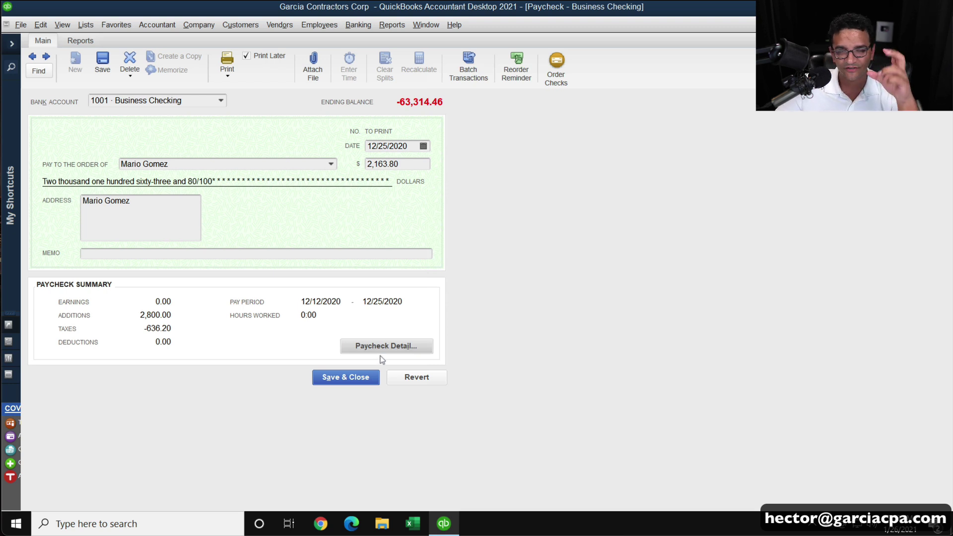
left_click(358, 379)
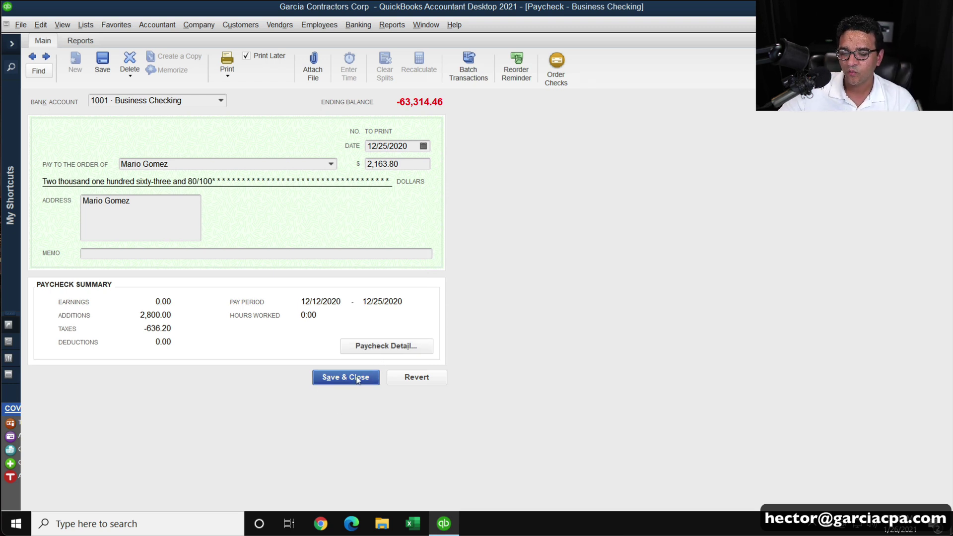
left_click(417, 168)
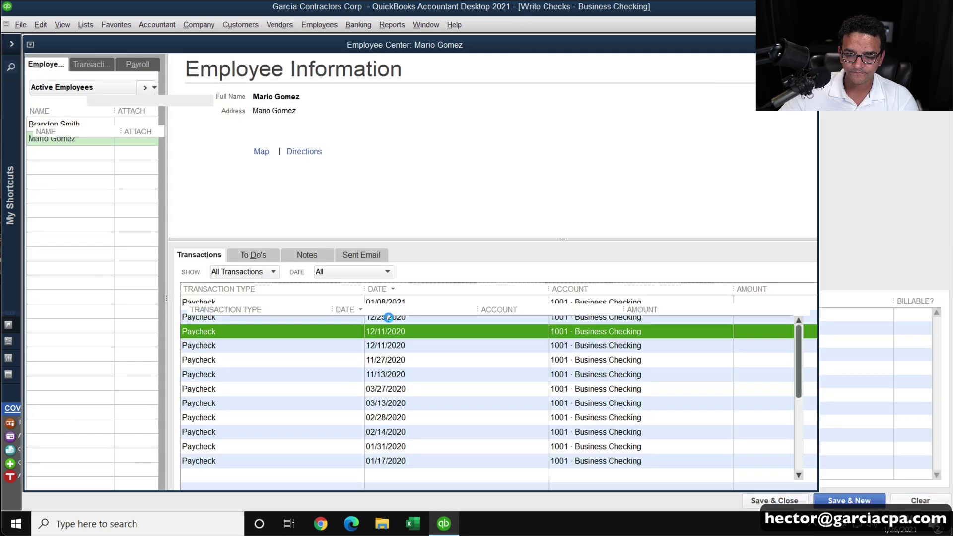
- Open the second employee's 11/13/2020 paycheck detail and add CARES Retention Cr.-Emp to its other payroll items at a rate of 35.00
double_click(386, 375)
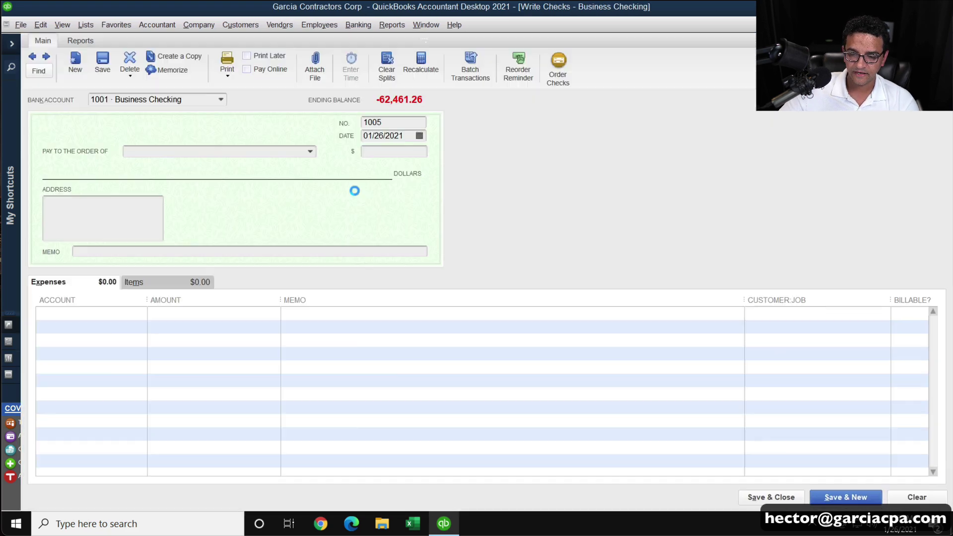
left_click(388, 346)
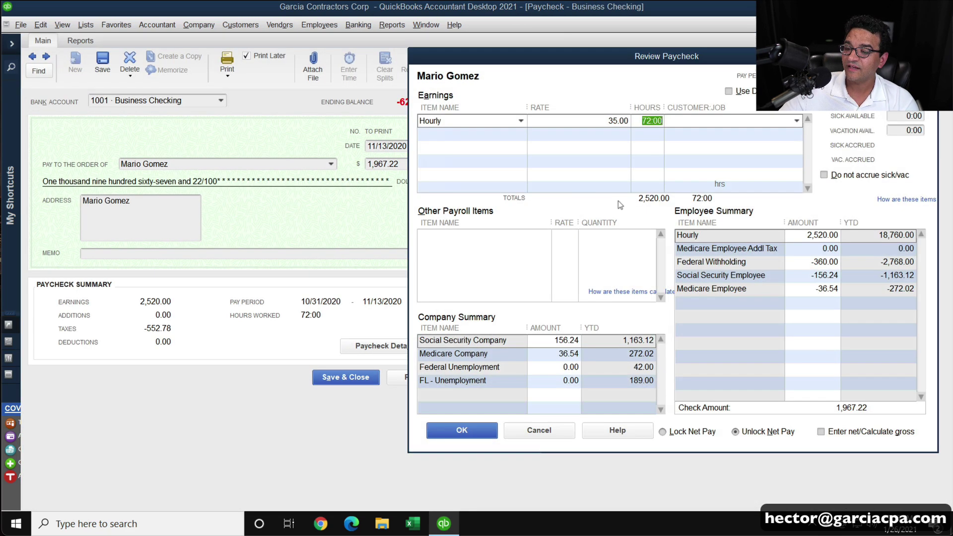
left_click(433, 235)
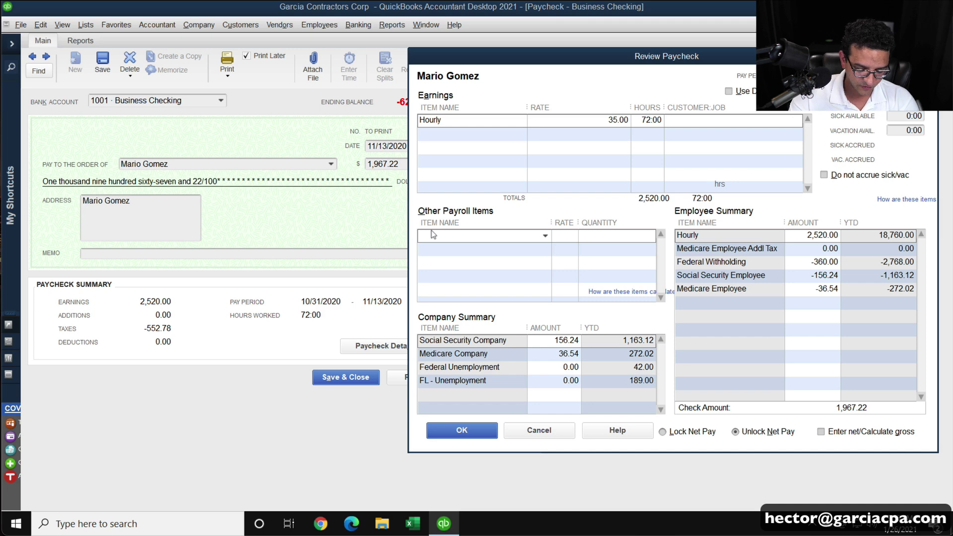
type("CARES Retention Cr.-Emp")
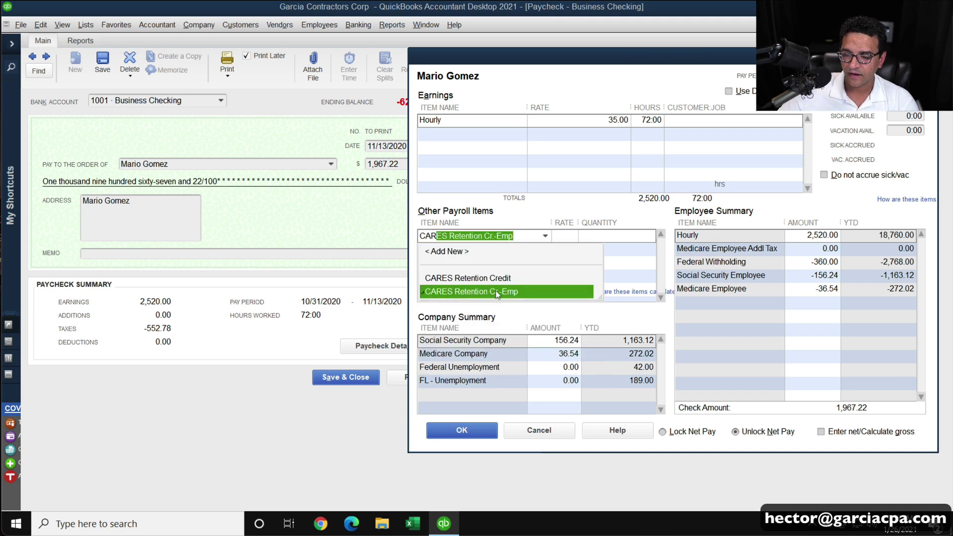
left_click(495, 293)
left_click(577, 239)
type("35")
- Zero the Hourly hours on the second employee's 11/13/2020 paycheck and set the CARES Retention Cr.-Emp quantity to 72
left_click(649, 120)
type("0")
key("Tab")
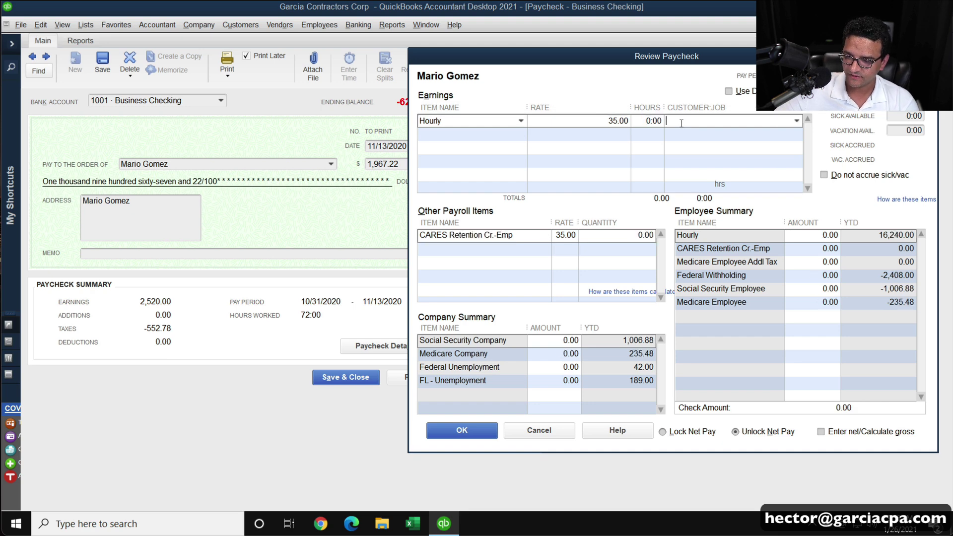
left_click(639, 237)
type("72")
key("Tab")
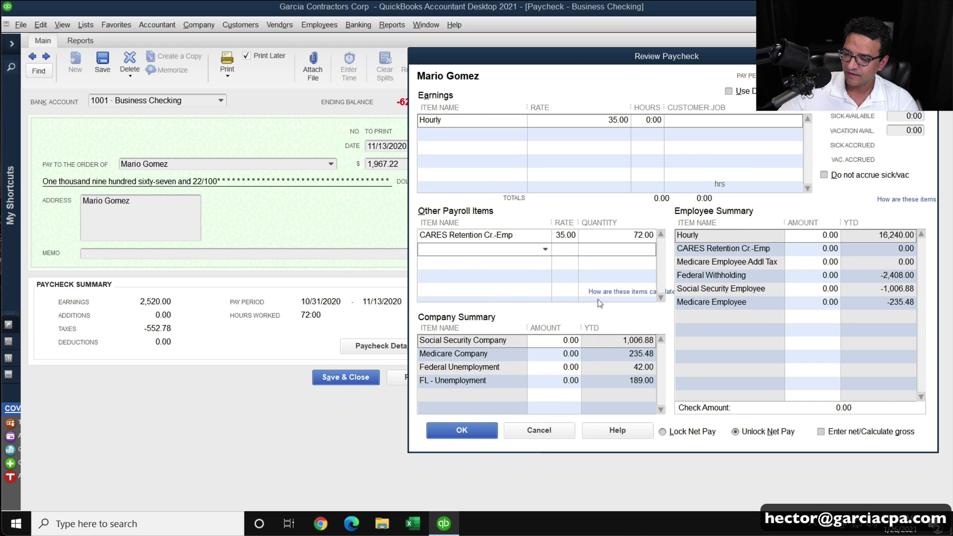
- Override the CARES Retention Cr.-Emp amount in the 11/13/2020 paycheck's employee summary with 2,520.00
left_click(617, 264)
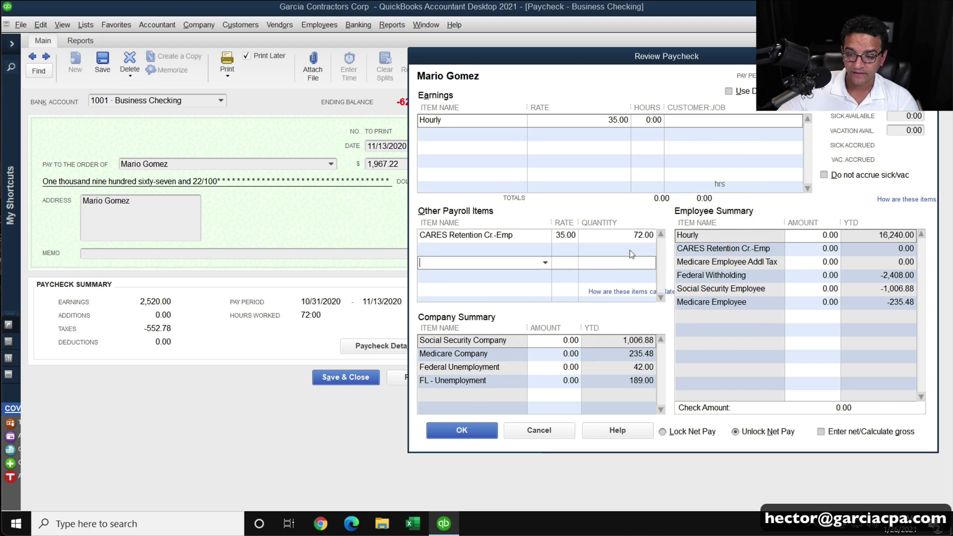
left_click(633, 250)
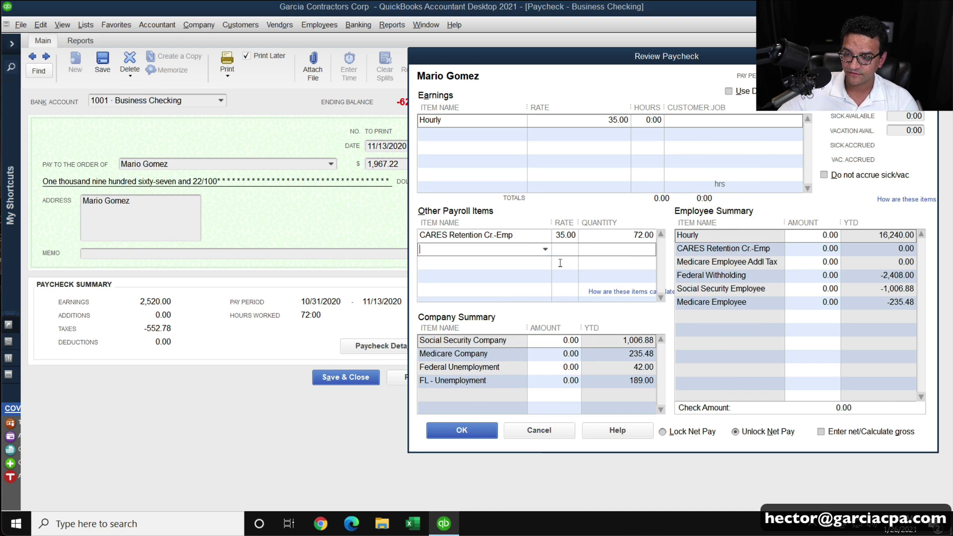
left_click(801, 259)
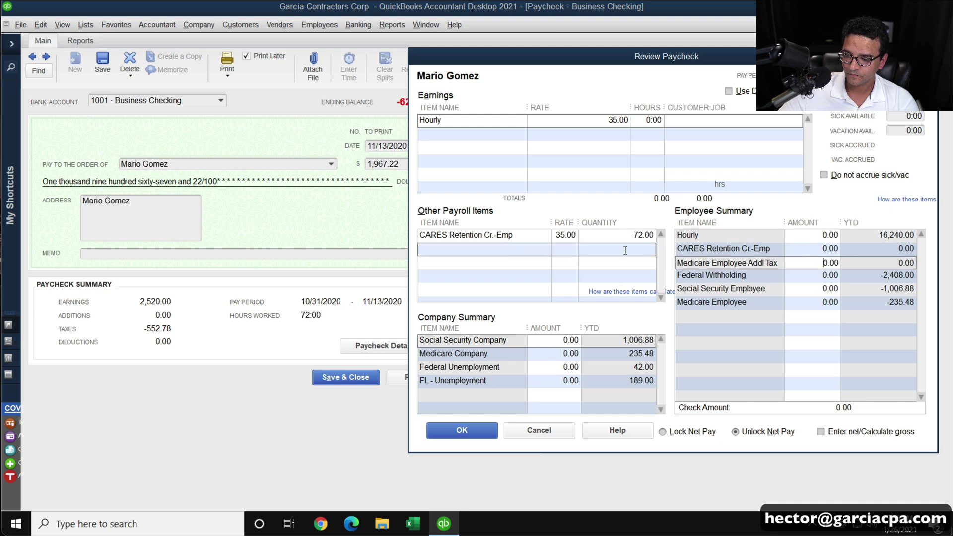
left_click(582, 237)
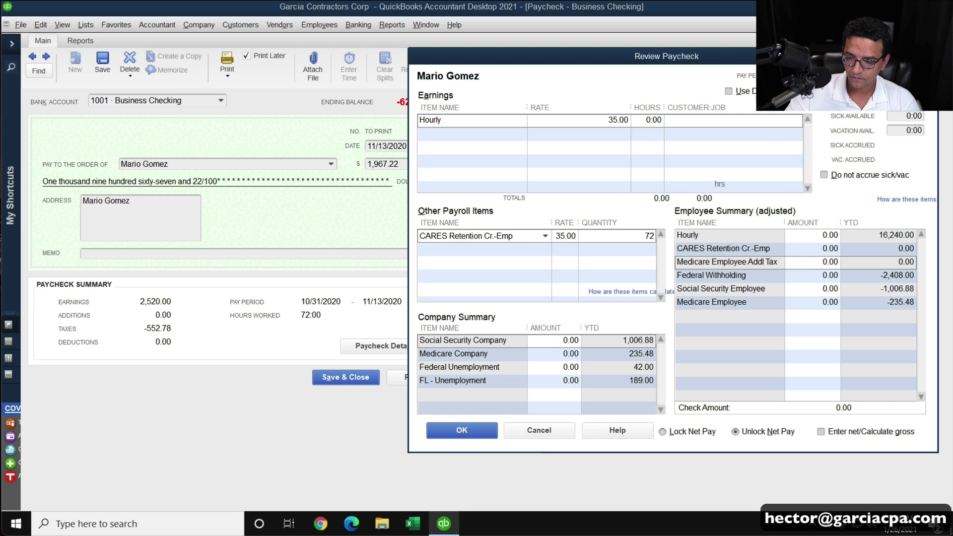
key("Tab")
left_click(803, 240)
left_click(806, 251)
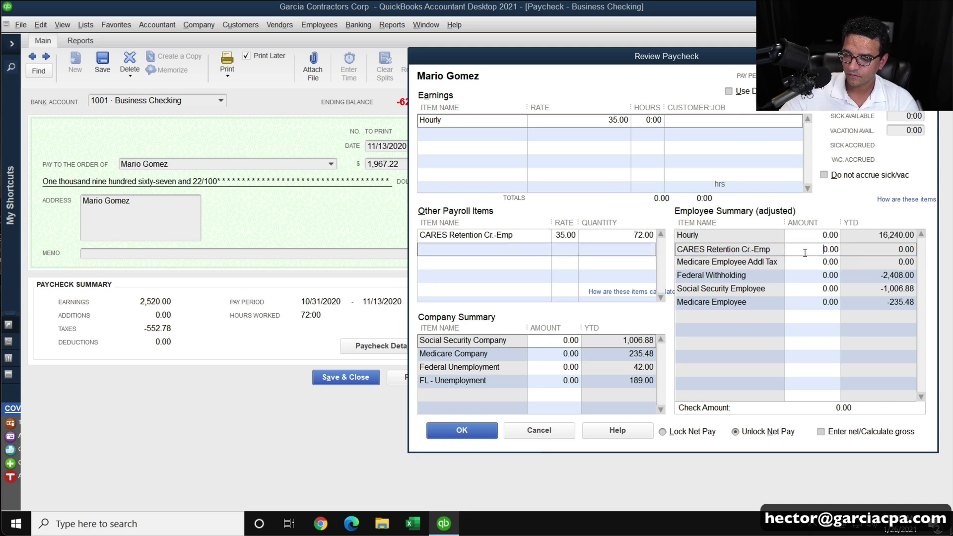
left_click_drag(814, 252, 853, 256)
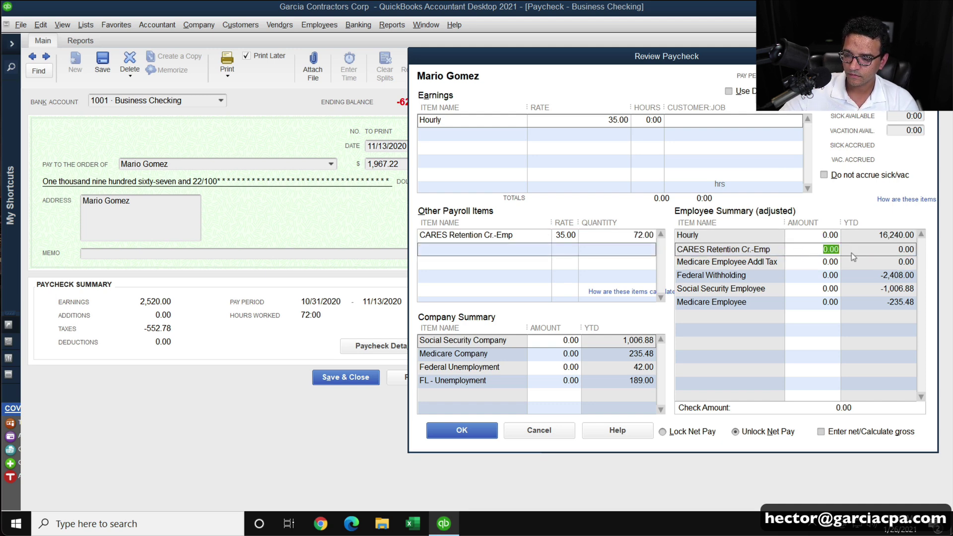
type("2520")
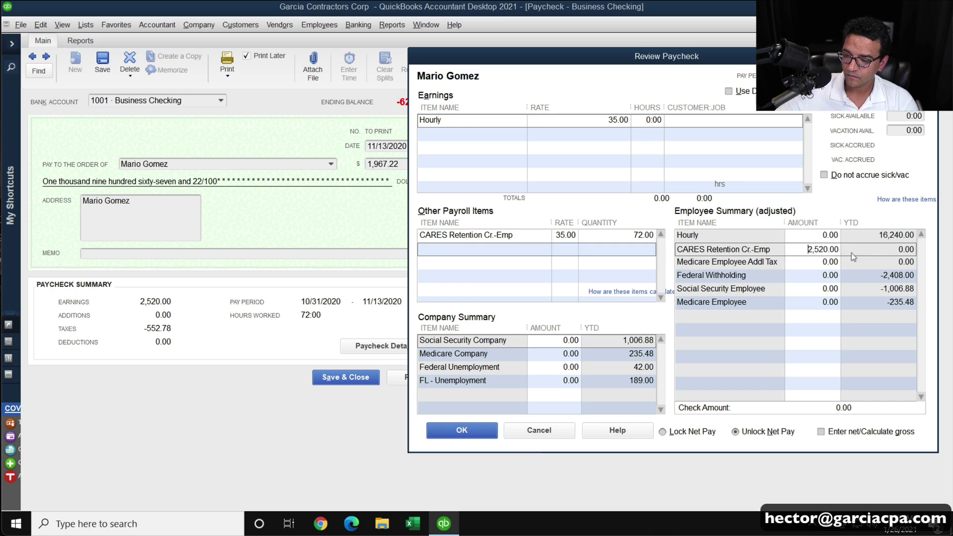
left_click(822, 263)
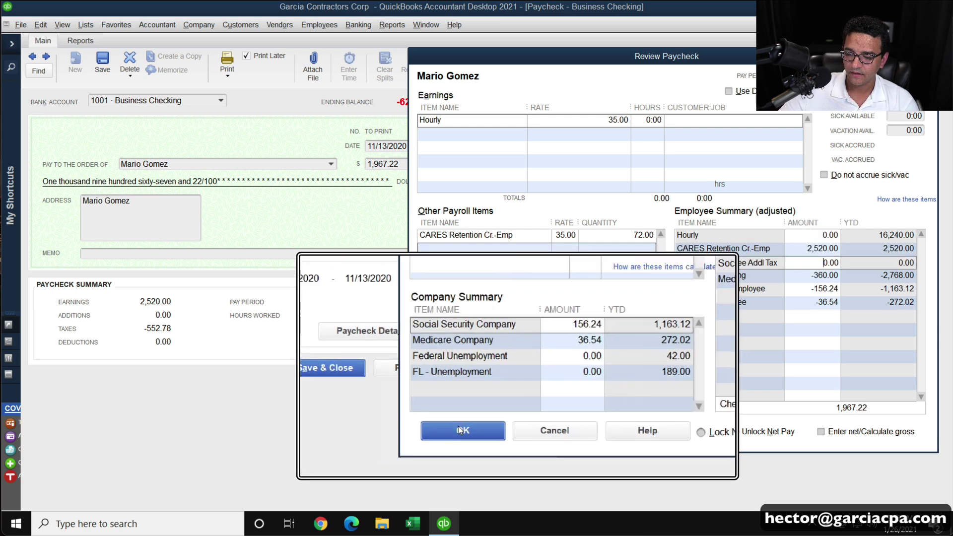
- Accept the second employee's 11/13/2020 paycheck detail, save the check and record the changes
left_click(461, 430)
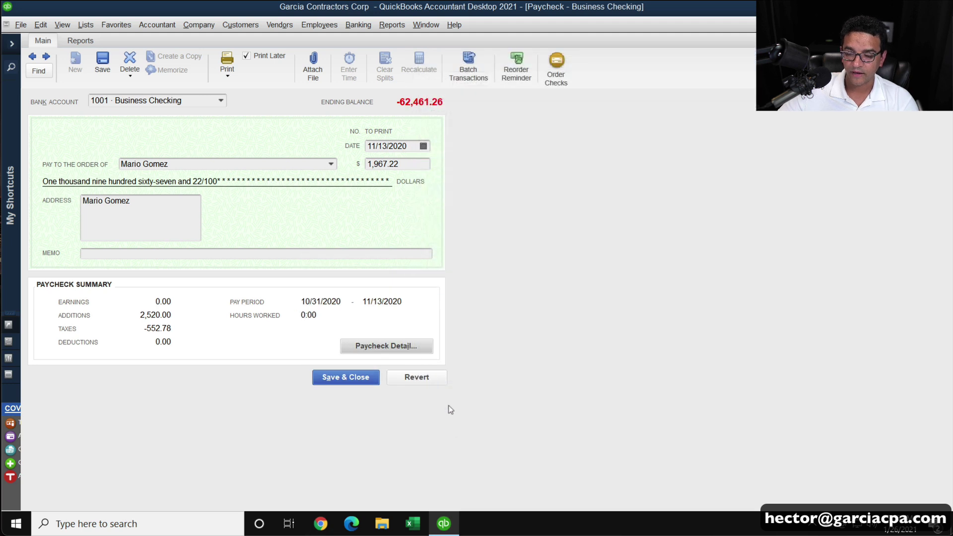
left_click(350, 379)
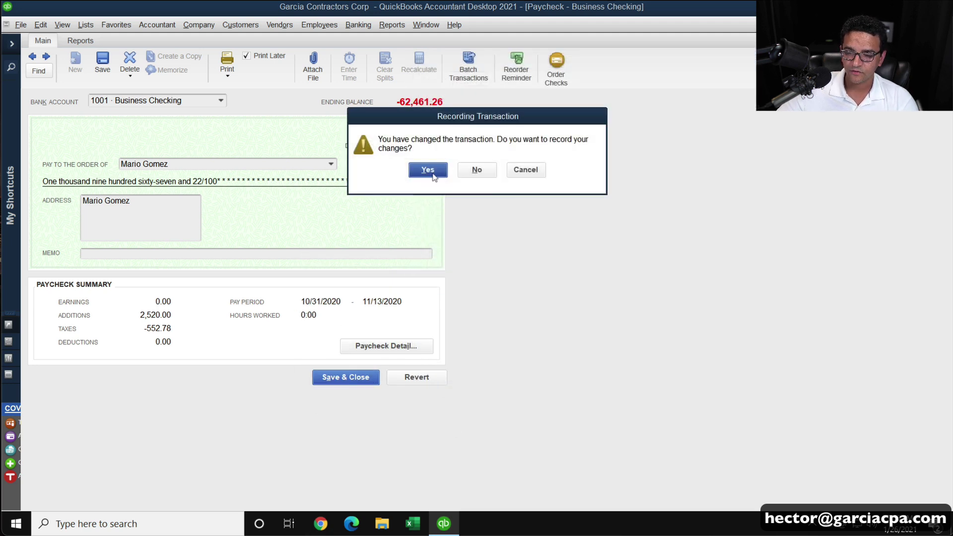
left_click(430, 172)
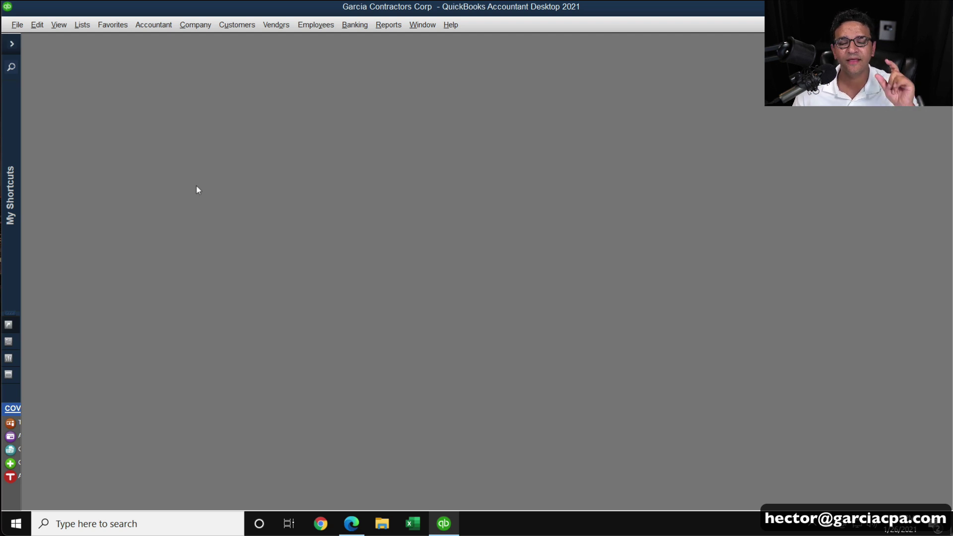
- Run the Payroll Summary report for Last Calendar Quarter, 10/01/2020 to 12/31/2020, and maximize its window
left_click(388, 25)
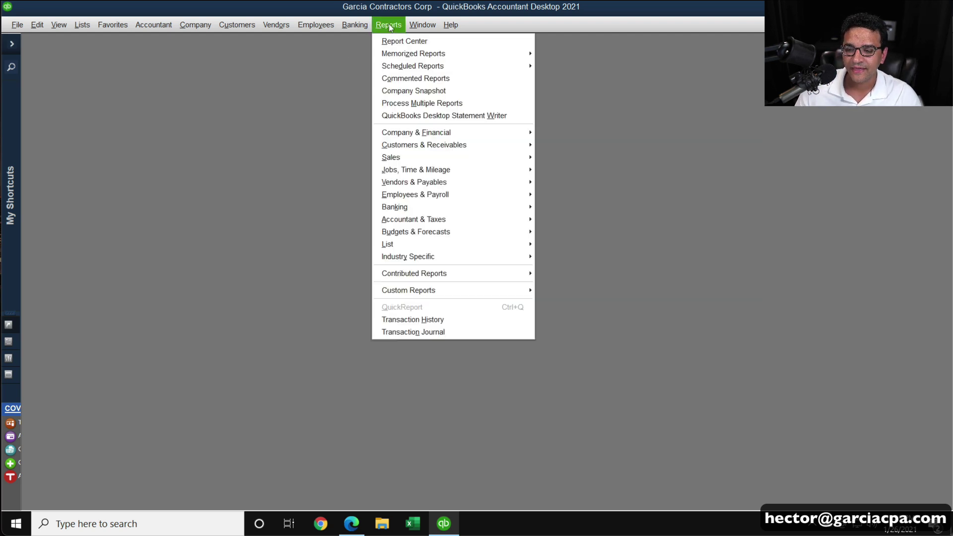
mouse_move(417, 201)
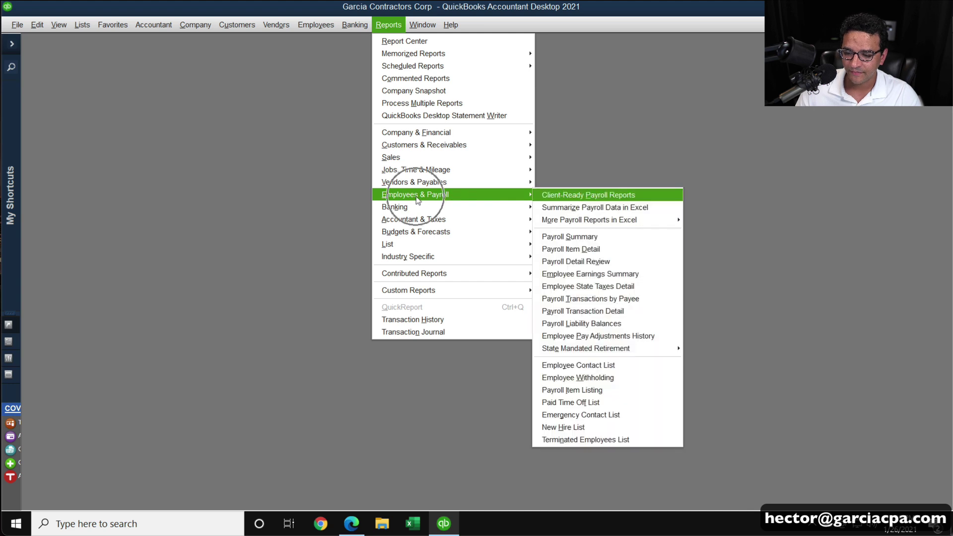
left_click(594, 238)
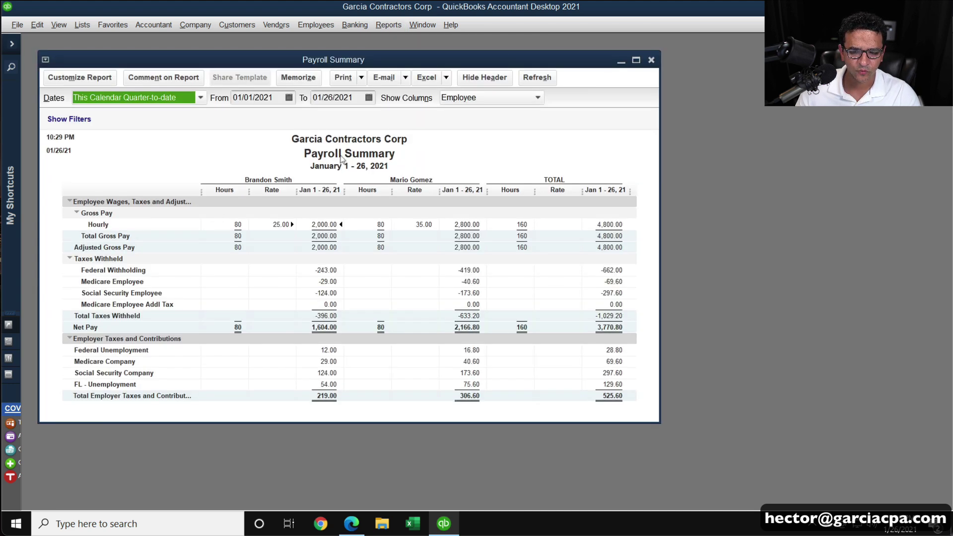
left_click(100, 98)
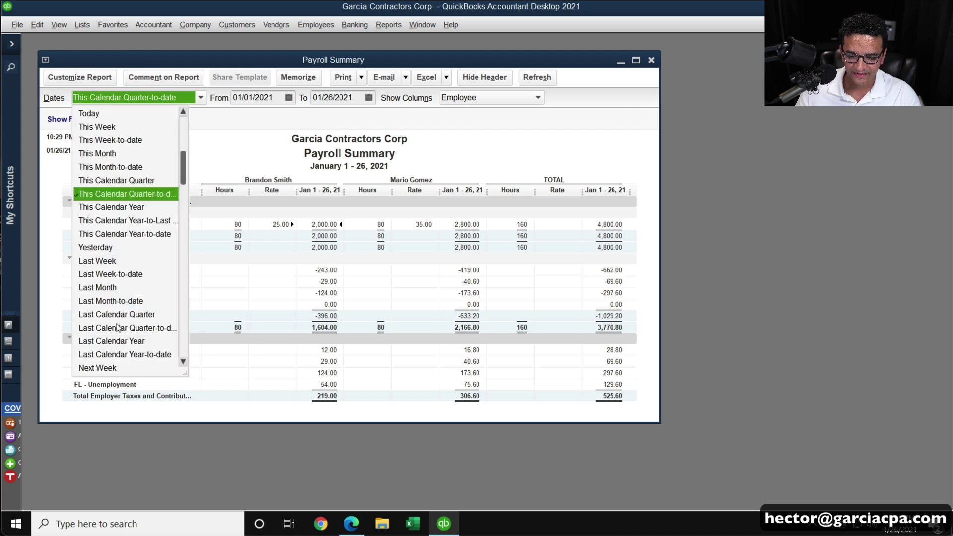
left_click(130, 314)
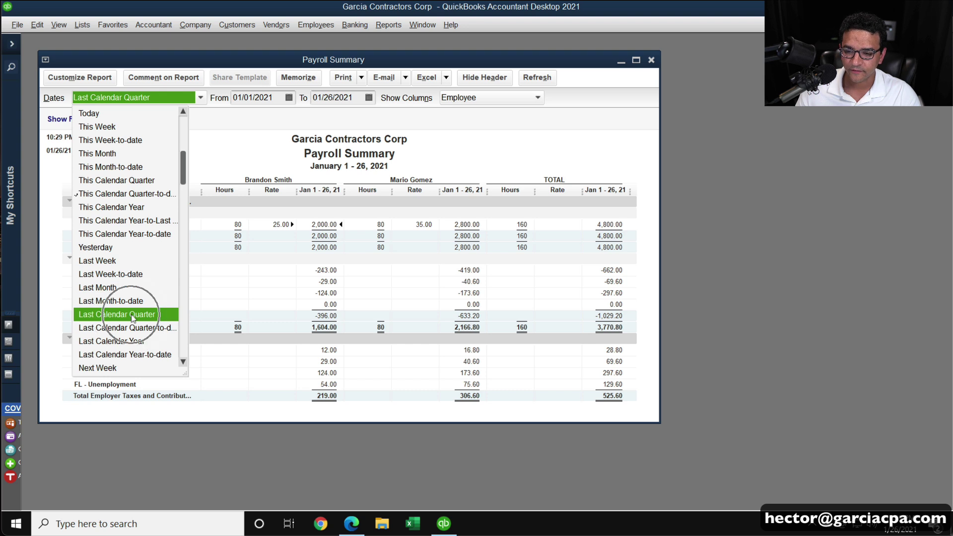
left_click(284, 99)
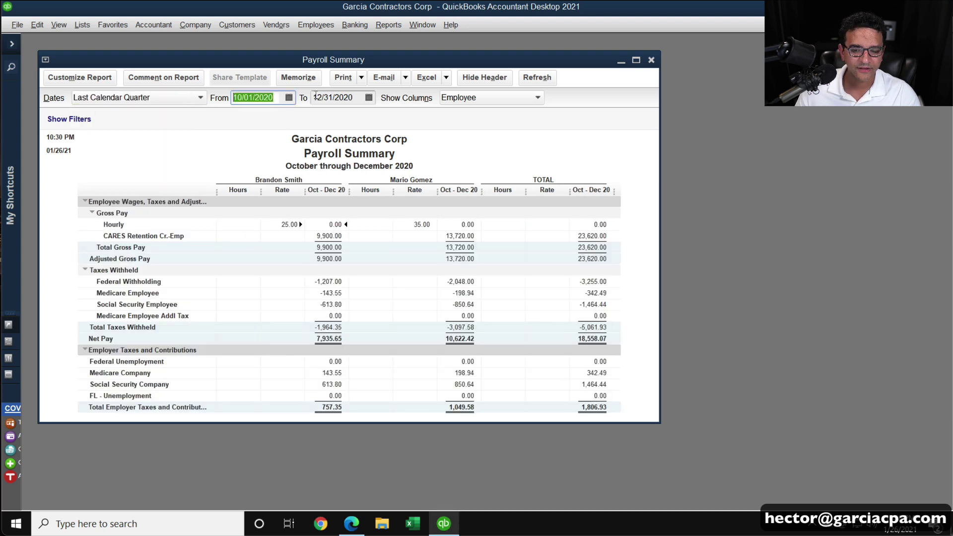
left_click(362, 99)
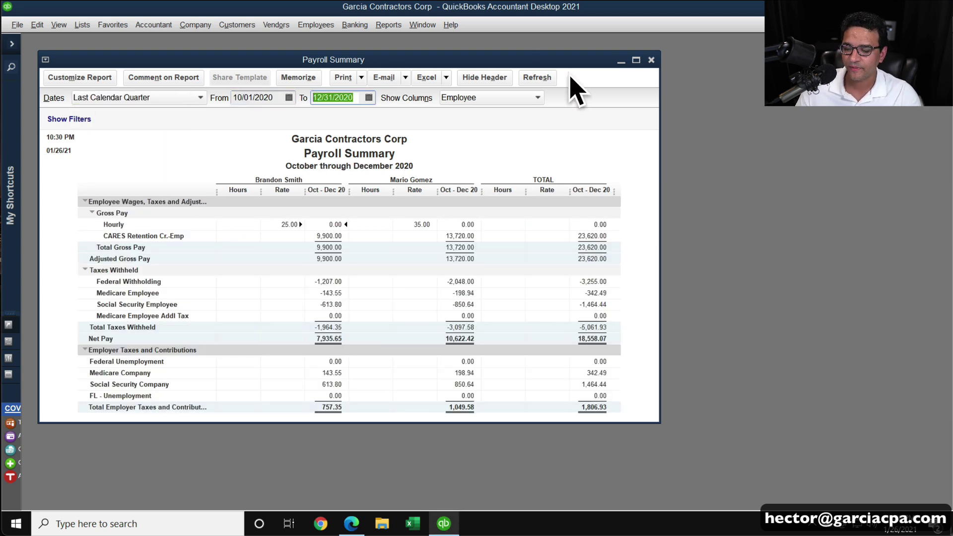
double_click(508, 56)
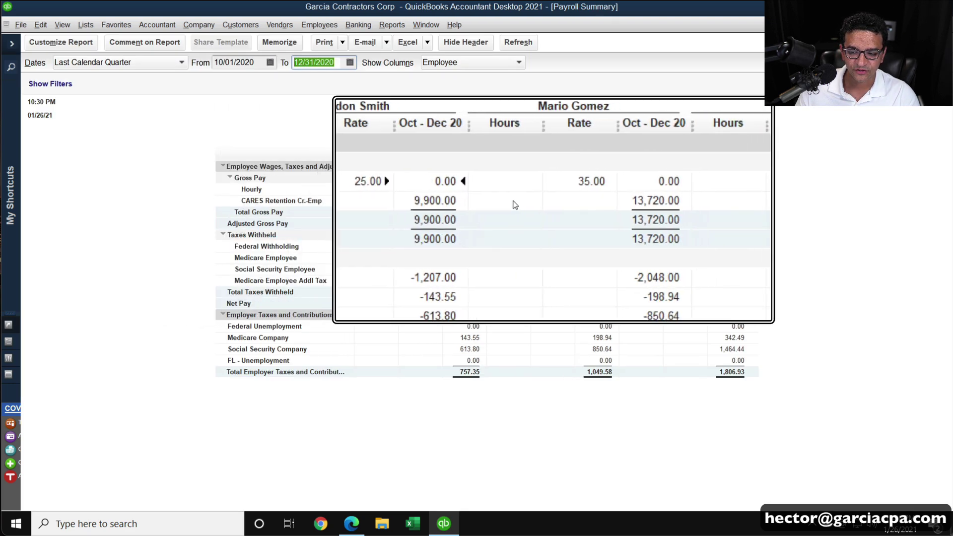
- Drill down from the Payroll Summary into the second employee's CARES Retention Cr.-Emp transactions for the quarter
double_click(600, 201)
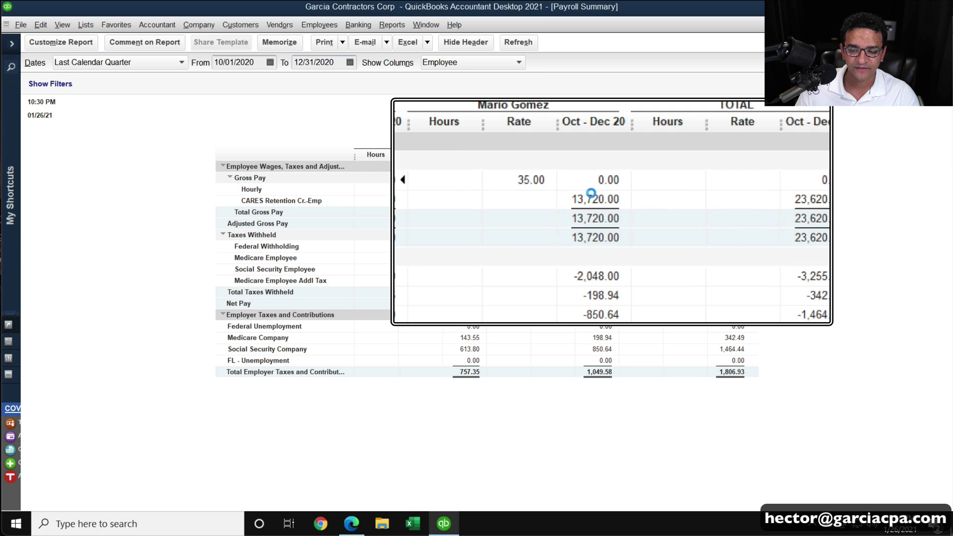
left_click(261, 139)
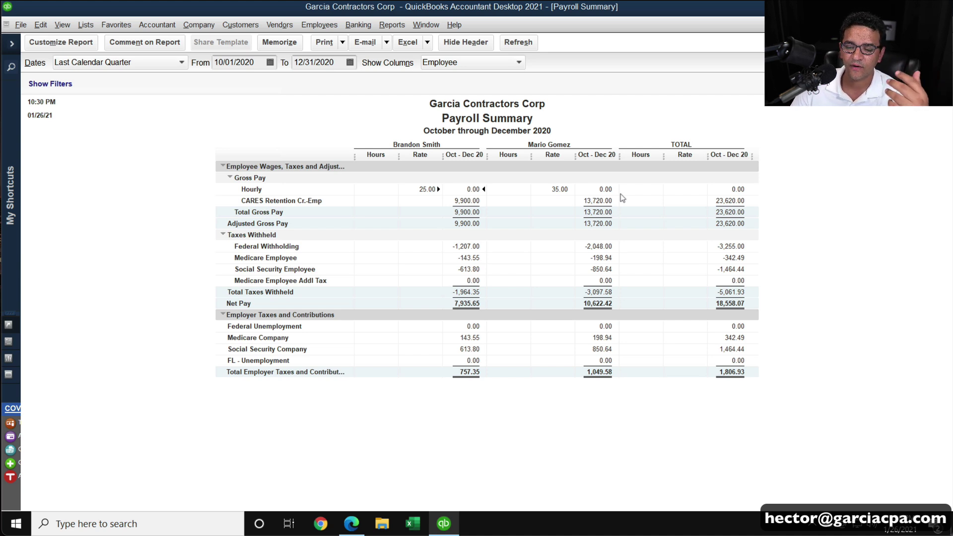
left_click(598, 198)
double_click(598, 197)
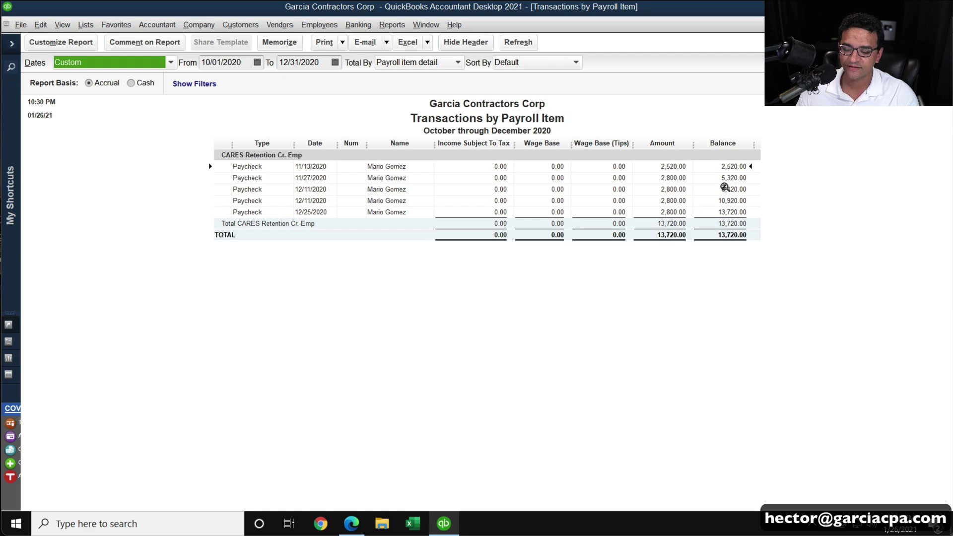
key("super+plus")
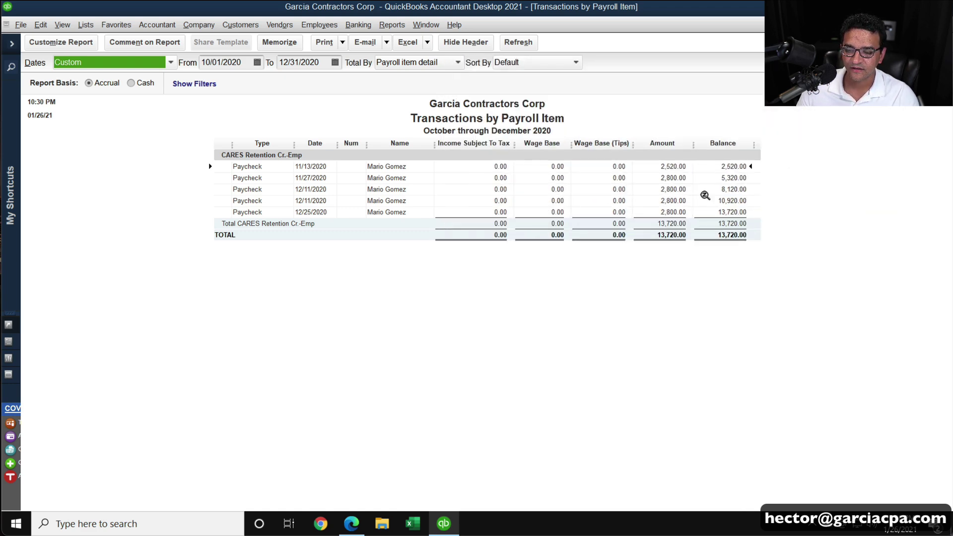
- Open the detail of the second listed 12/11/2020 paycheck and check the CARES Retention Cr.-Emp amount in its employee summary
left_click(666, 199)
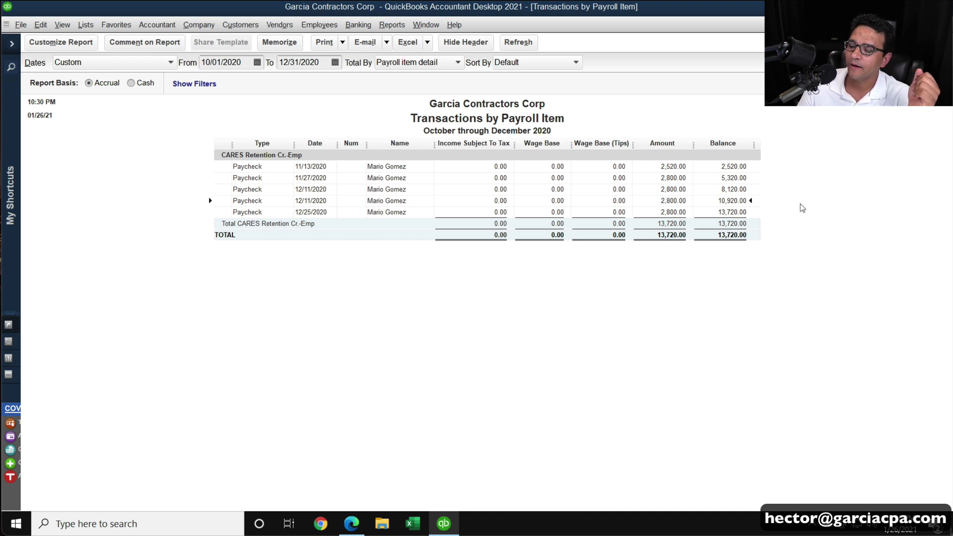
left_click(675, 198)
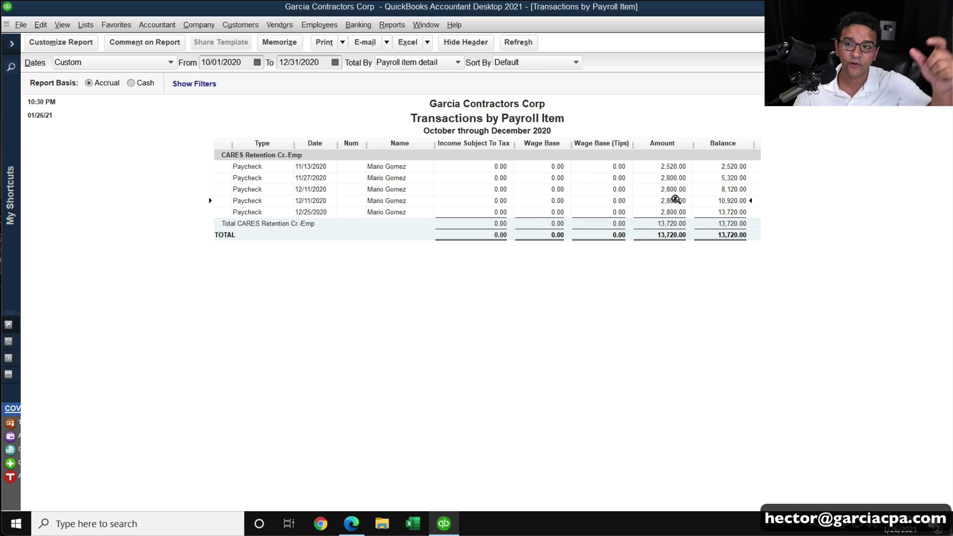
double_click(676, 200)
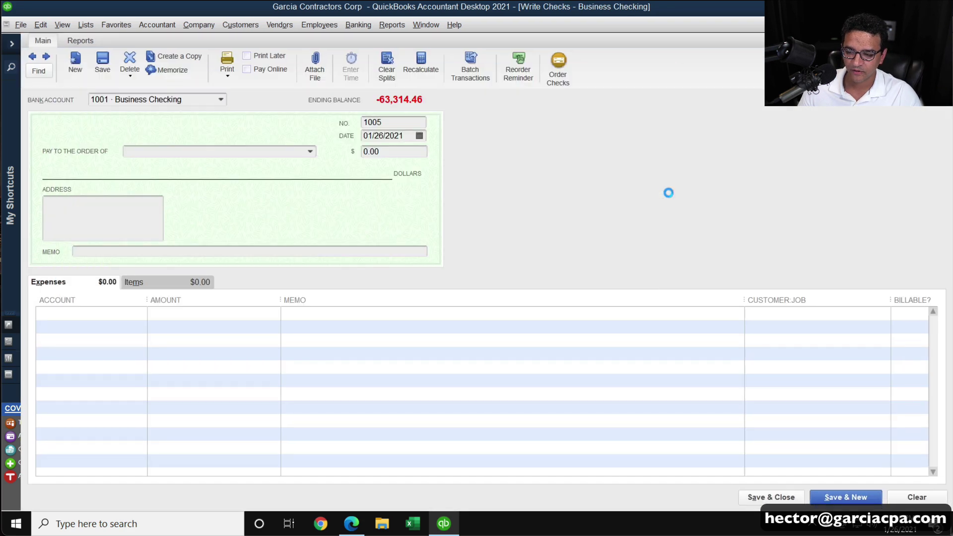
left_click(401, 348)
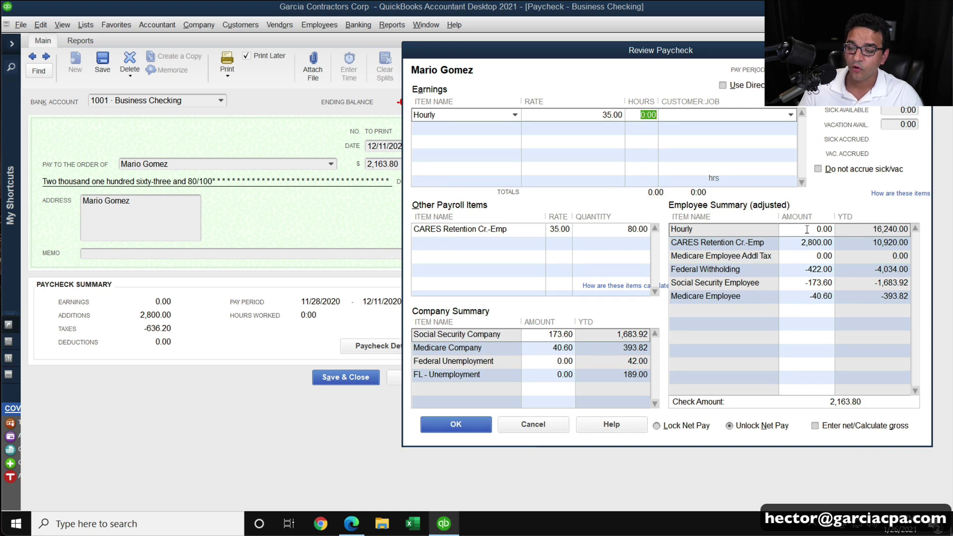
left_click(801, 243)
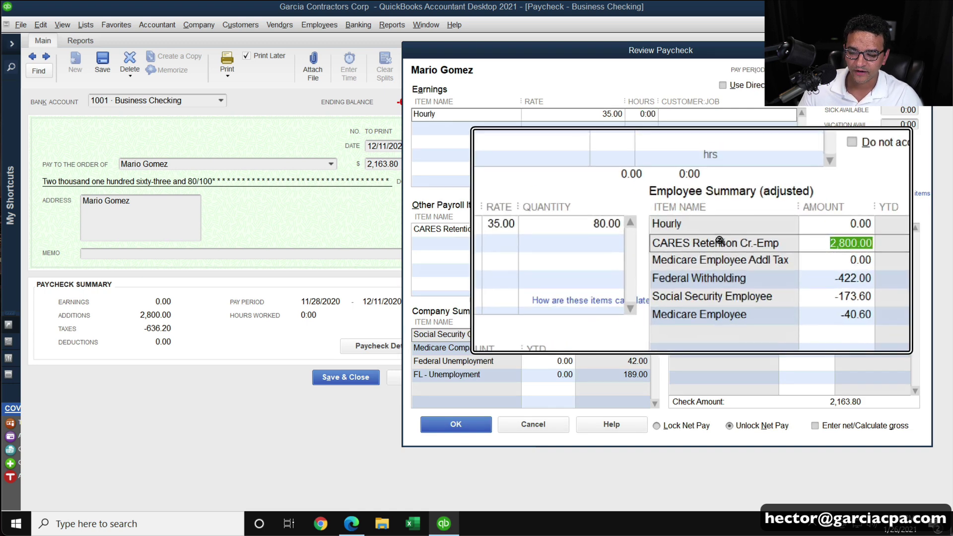
left_click(835, 243)
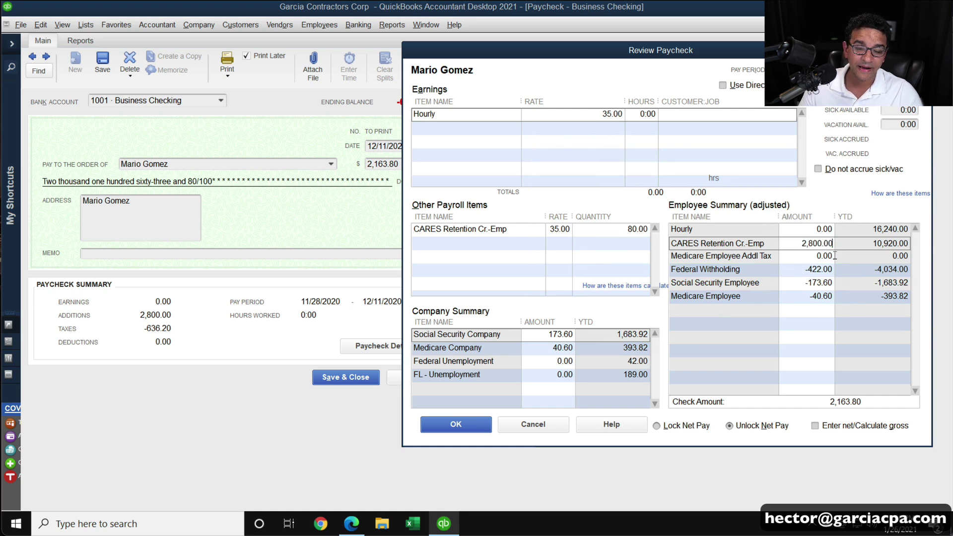
- Subtract 920 from the CARES Retention Cr.-Emp amount in the employee summary, setting it to 1,880.00
type("-920")
key("Return")
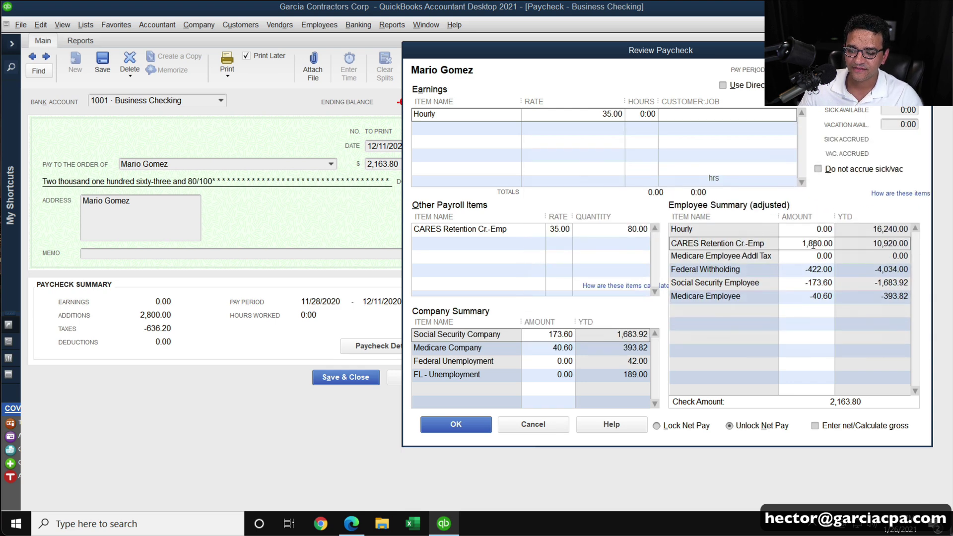
key("Tab")
left_click(810, 242)
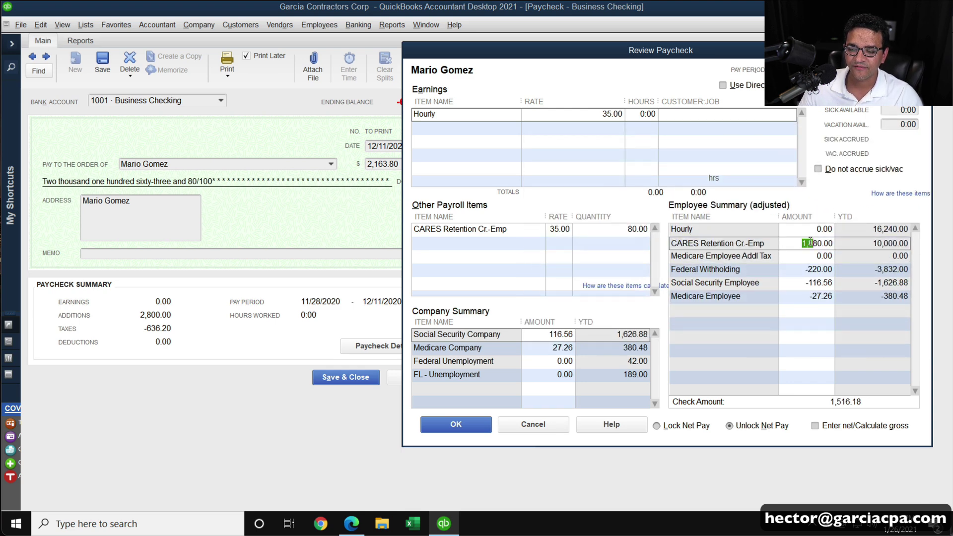
left_click(598, 231)
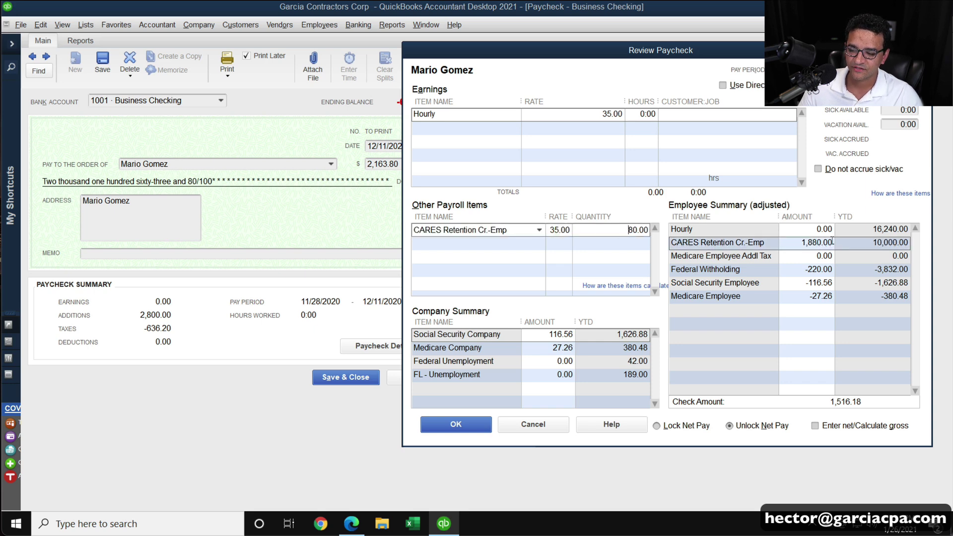
left_click(836, 243)
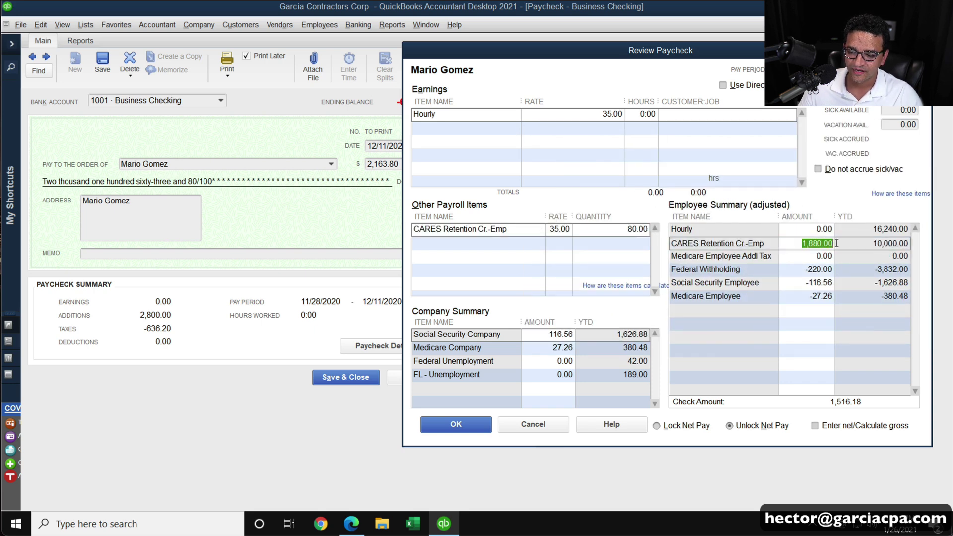
- Try to set the Hourly amount to 920 directly in the employee summary
left_click(856, 232)
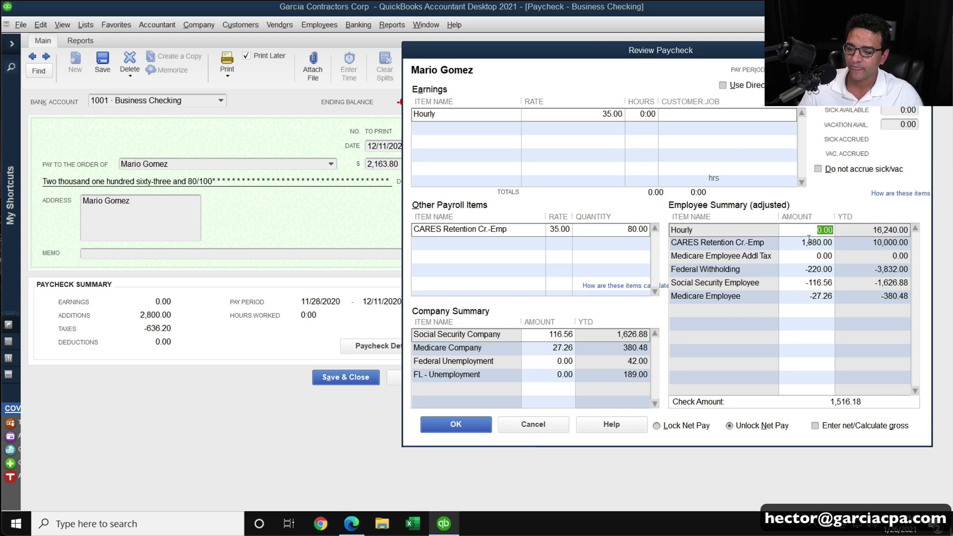
type("920")
key("Tab")
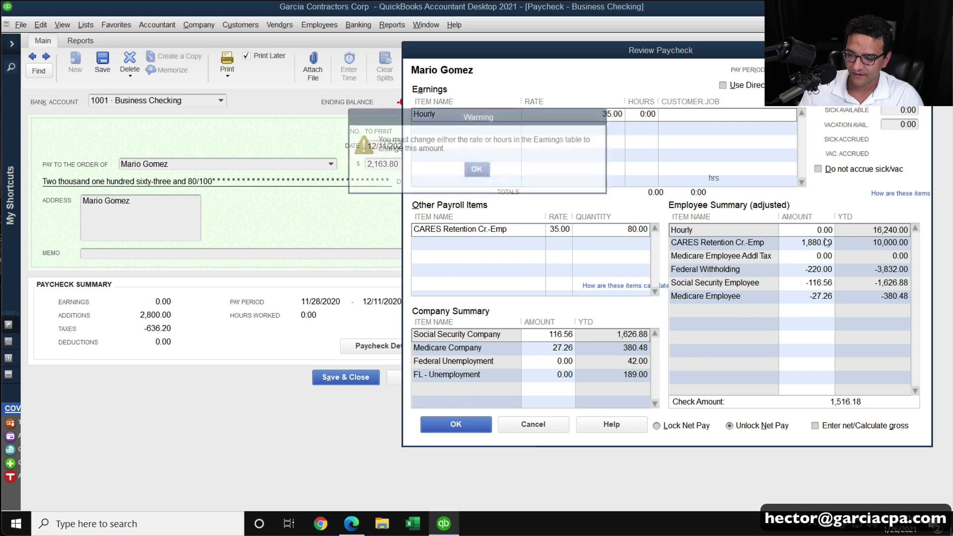
left_click(476, 170)
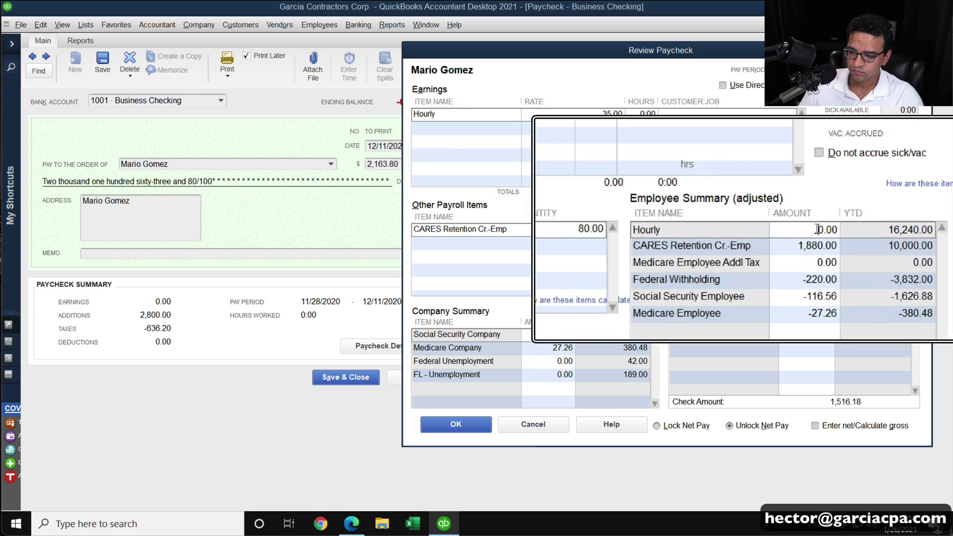
- Calculate 920/35 to get the hours and enter 26.29 as the Hourly hours in the paycheck's earnings
left_click(630, 113)
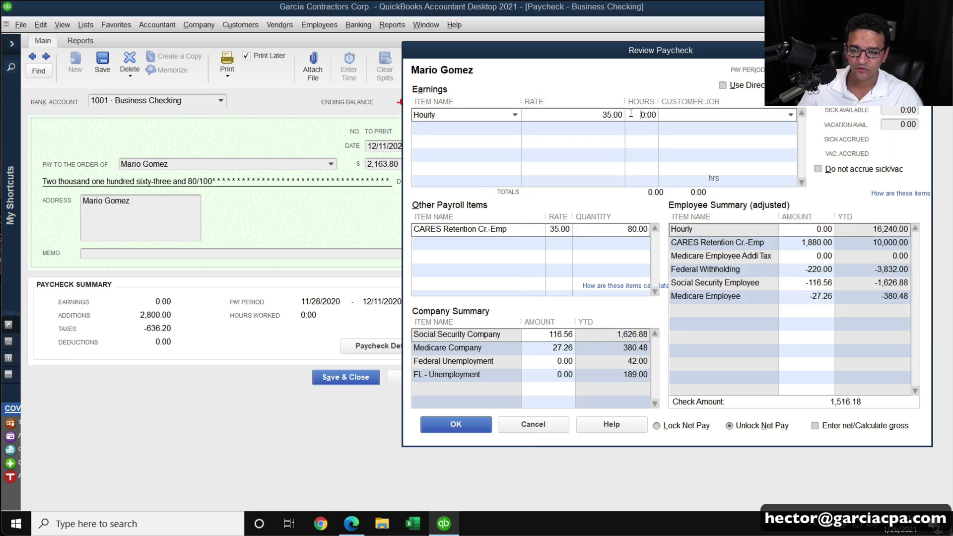
left_click(614, 131)
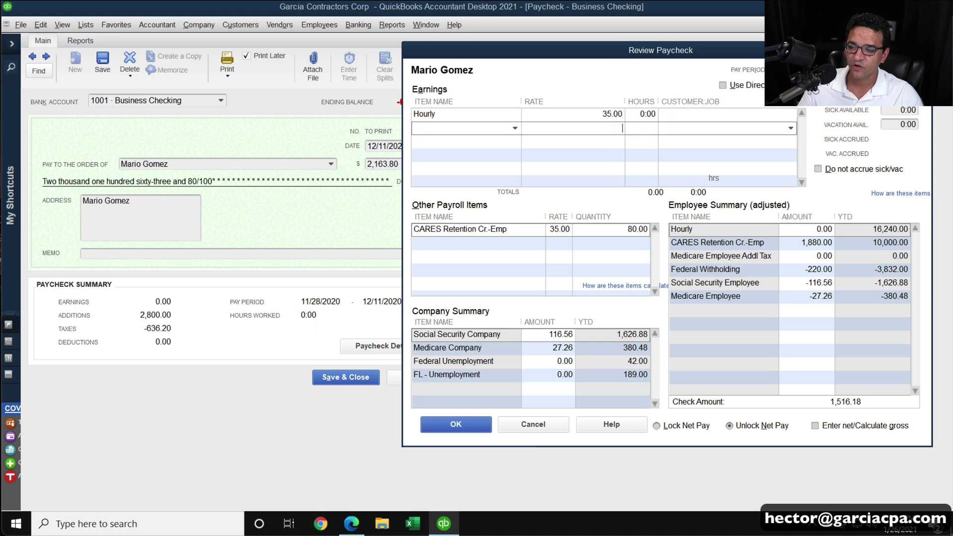
type("920/35")
key("Return")
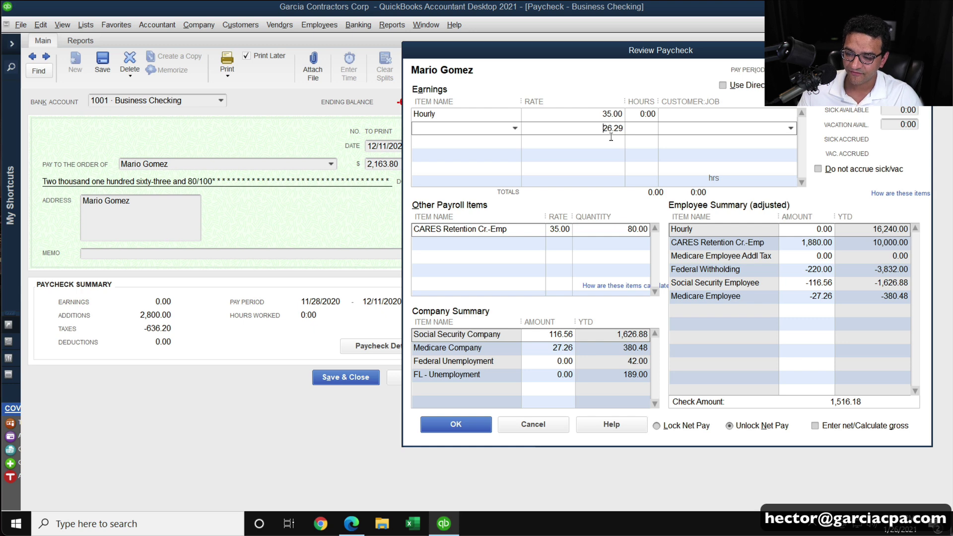
left_click(642, 117)
type("26.29")
left_click(646, 131)
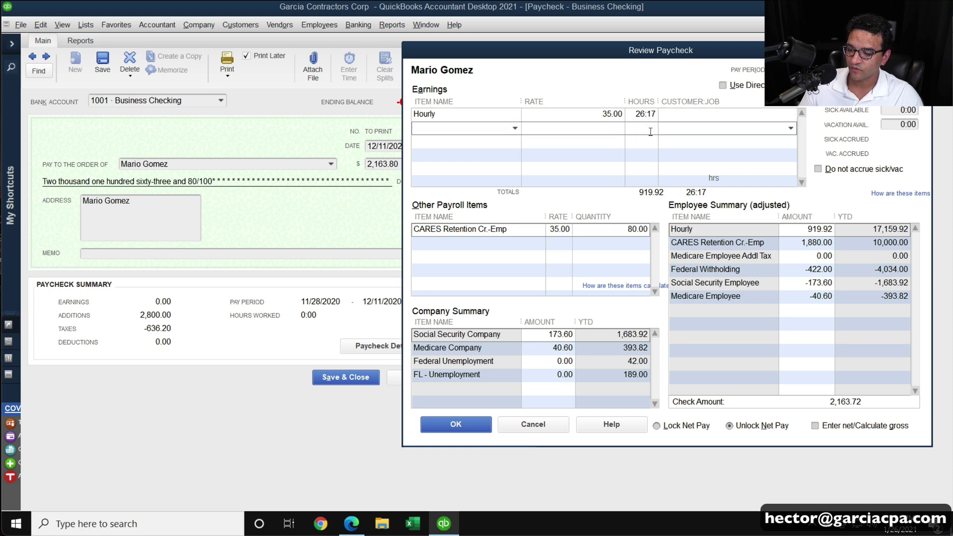
- Compare the Hourly and CARES Retention Cr.-Emp amounts and try to round the Hourly amount to 920
mouse_move(809, 230)
left_mouse_down()
mouse_move(823, 231)
mouse_move(815, 244)
left_mouse_up()
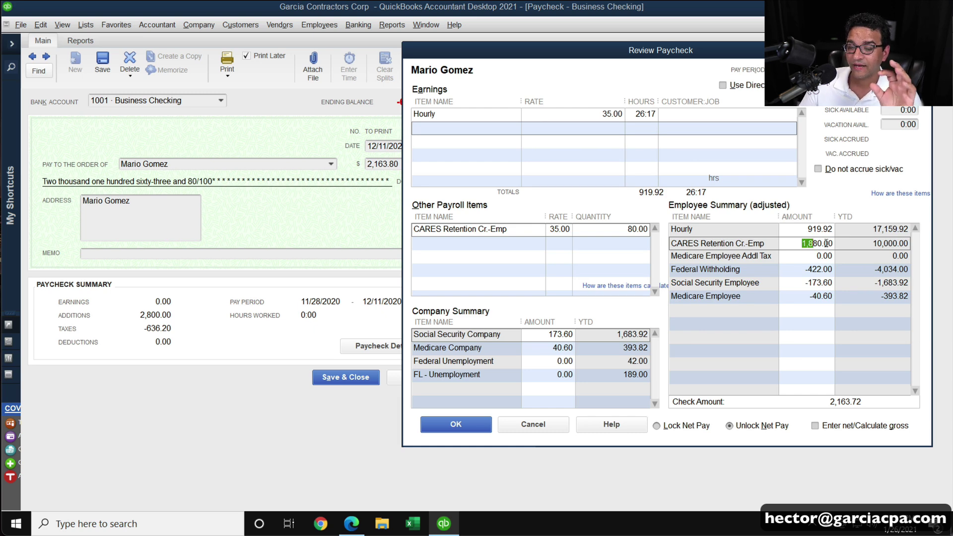
left_click(825, 231)
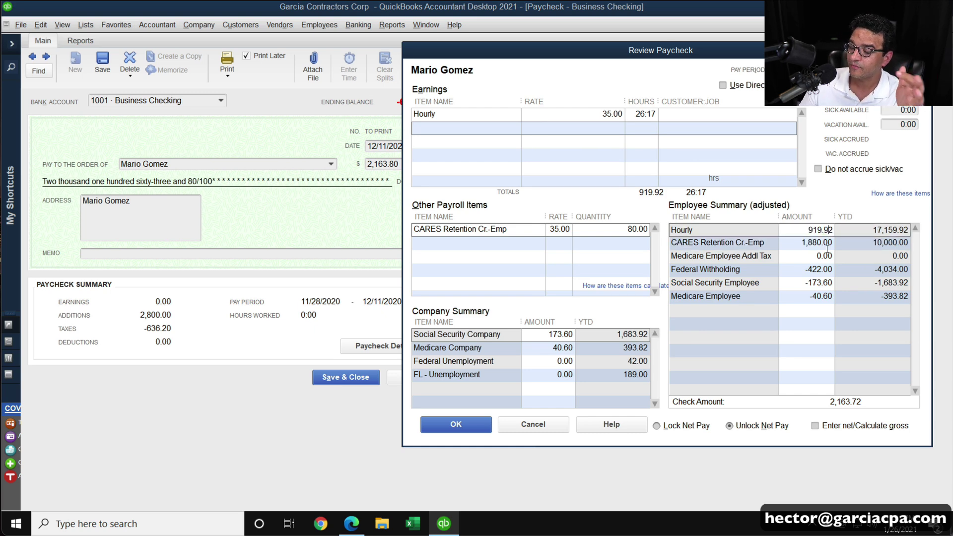
left_click_drag(806, 230, 872, 235)
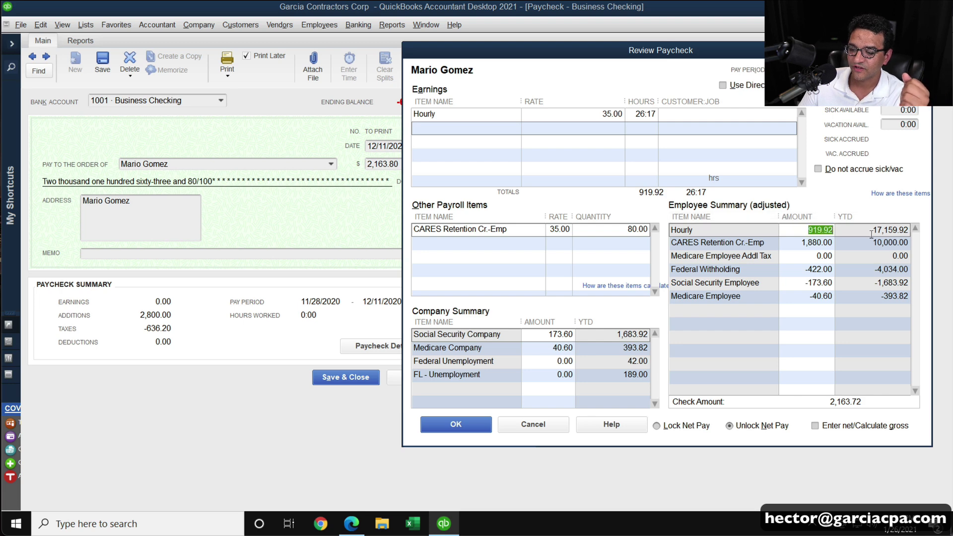
type("9")
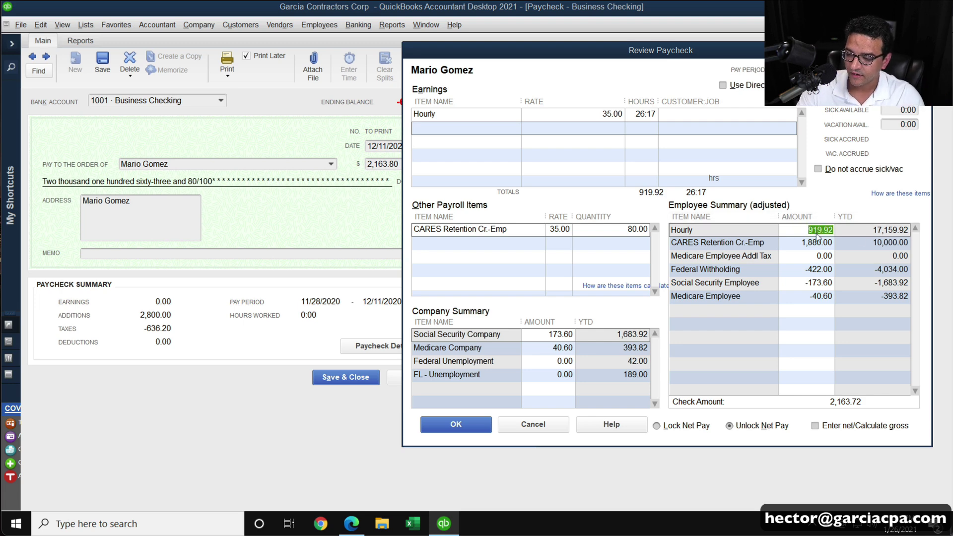
type("20")
key("Tab")
left_click(476, 172)
- Try 26:18 as the Hourly hours, check the Hourly amount, and return the hours to 26:17
left_click(654, 114)
key("BackSpace")
type("8")
key("Tab")
left_click(826, 230)
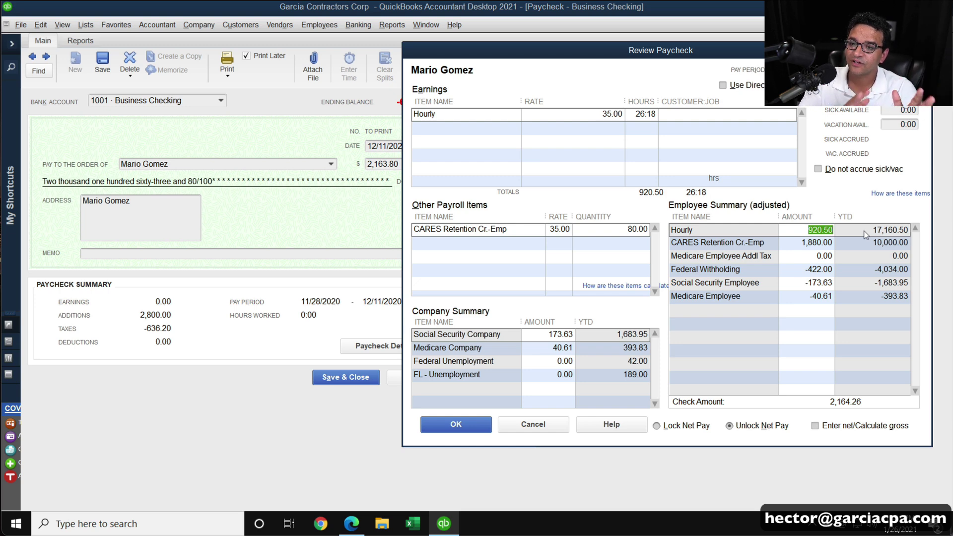
left_click(653, 118)
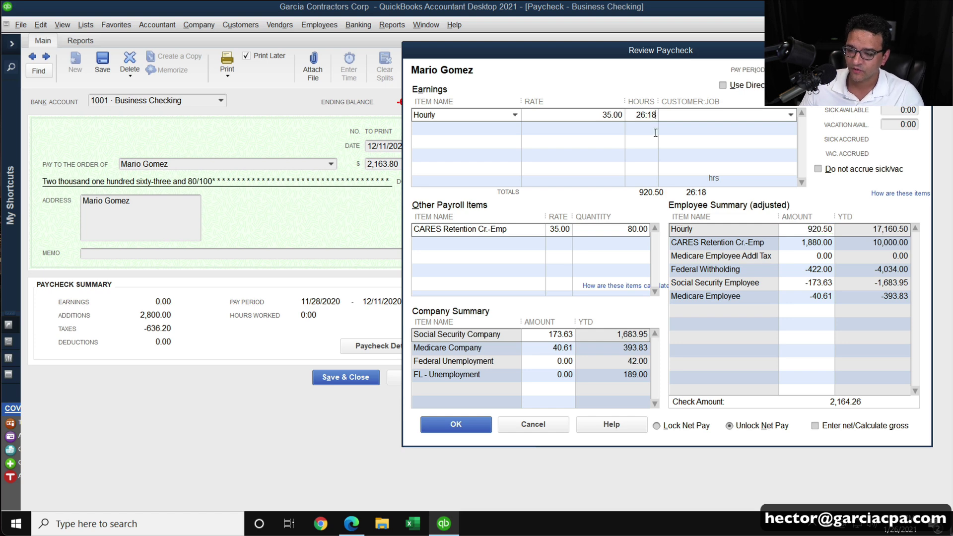
key("BackSpace")
type("7")
key("Tab")
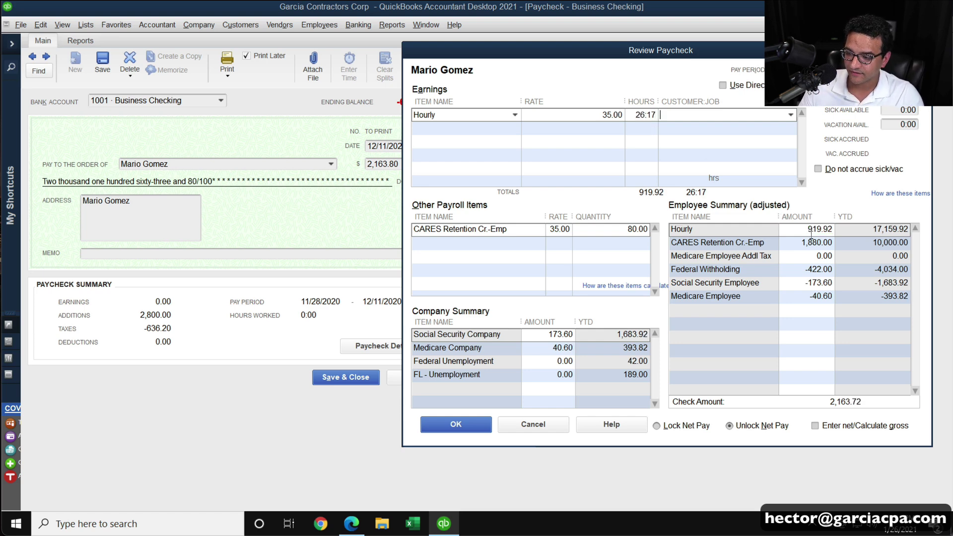
left_click(811, 229)
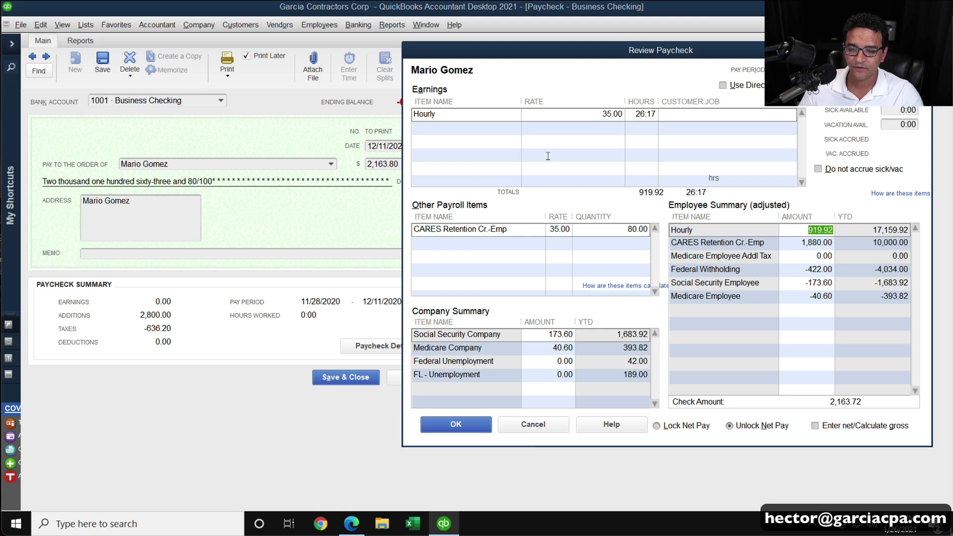
- Add a Bonus line to the paycheck's earnings with a rate of 0.08
left_click(516, 128)
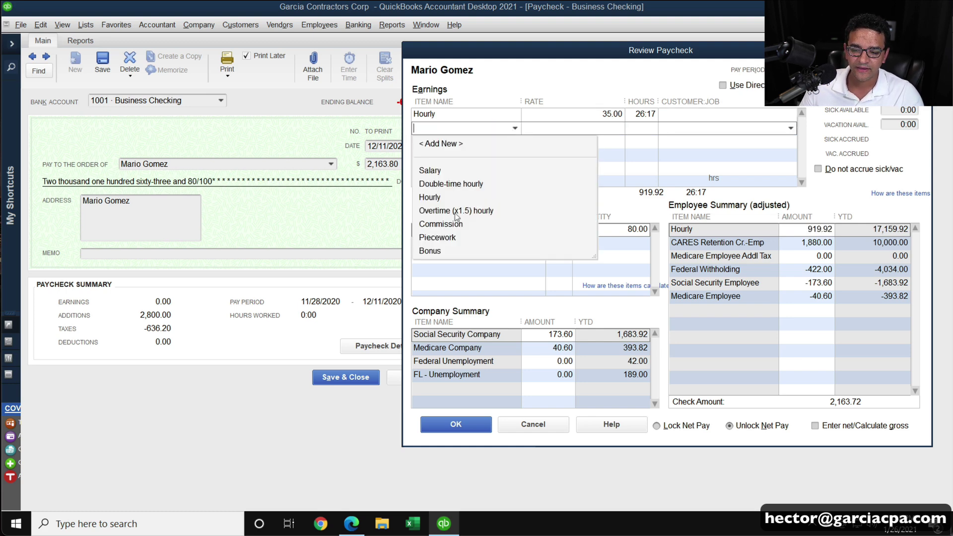
left_click(430, 252)
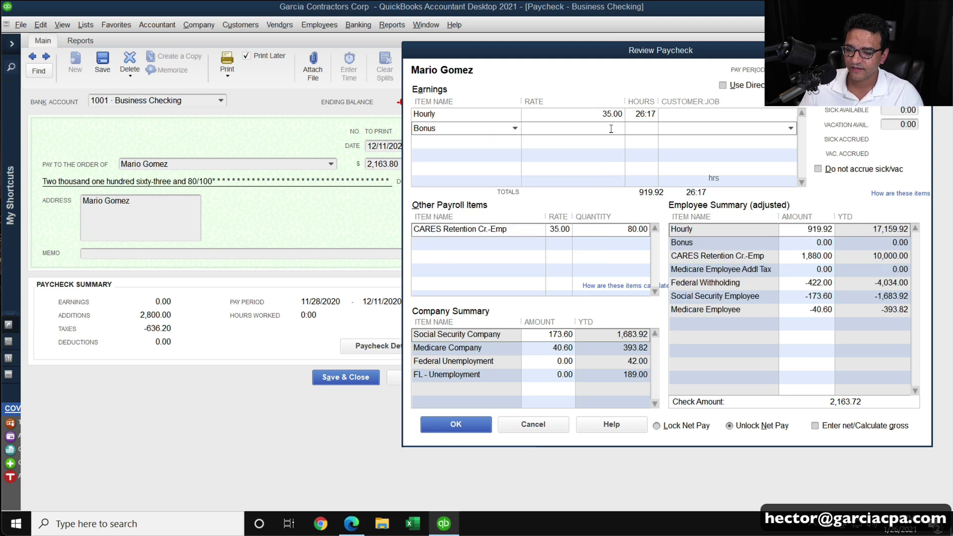
type(".08")
key("Tab")
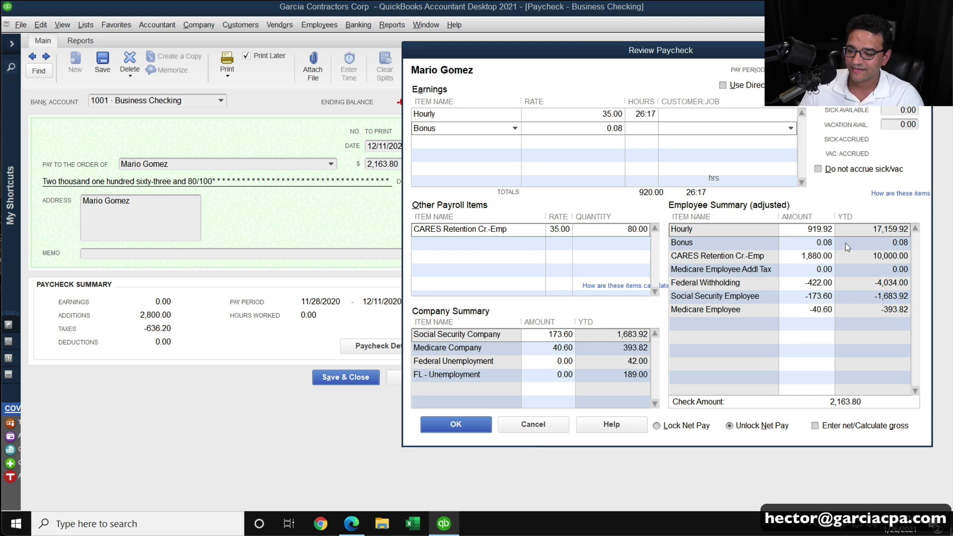
- Try once more to overwrite the Hourly amount in the employee summary with 920
double_click(796, 228)
left_click_drag(805, 229, 865, 233)
type("920")
key("Tab")
left_click(487, 169)
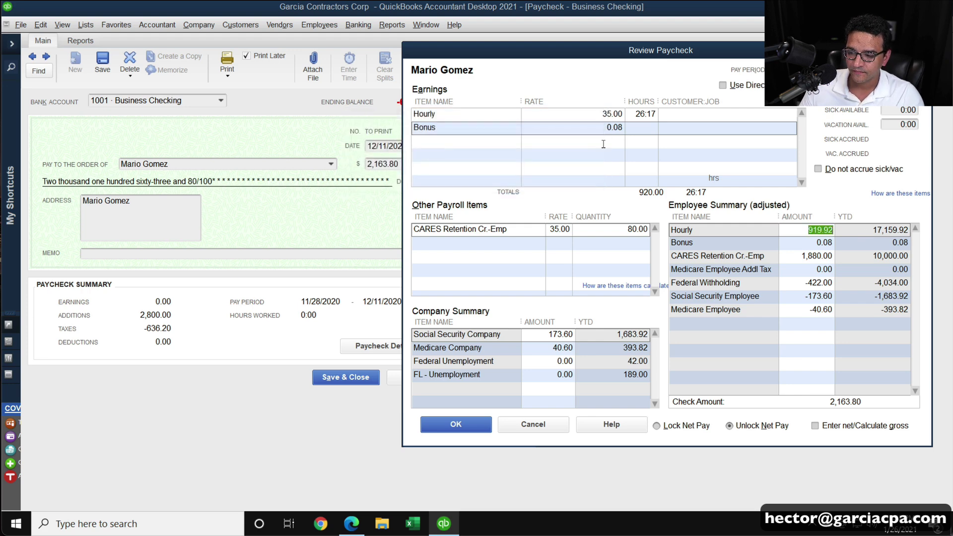
- Check the Bonus, Hourly and CARES Retention Cr.-Emp amounts, then accept the 12/11/2020 paycheck detail and save the check with its changes
left_click(611, 128)
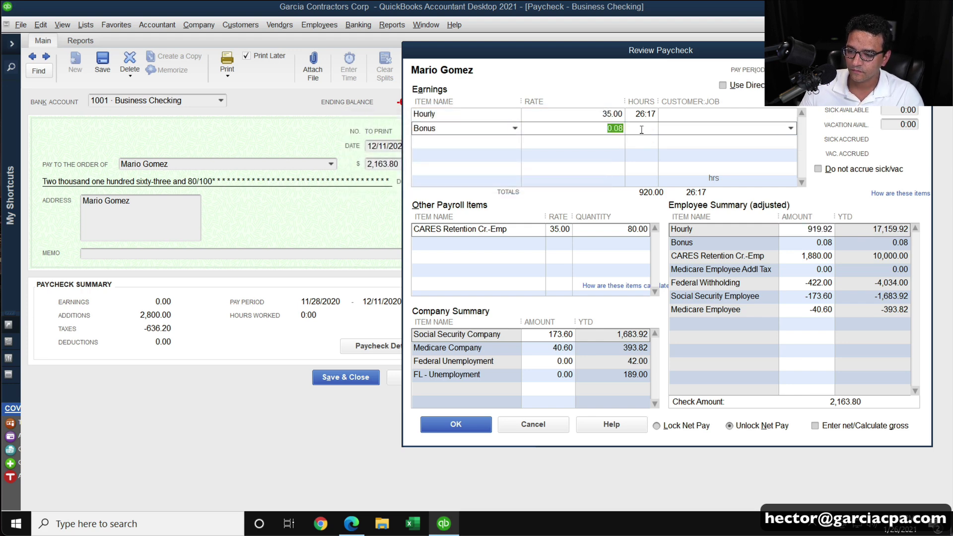
left_click(634, 149)
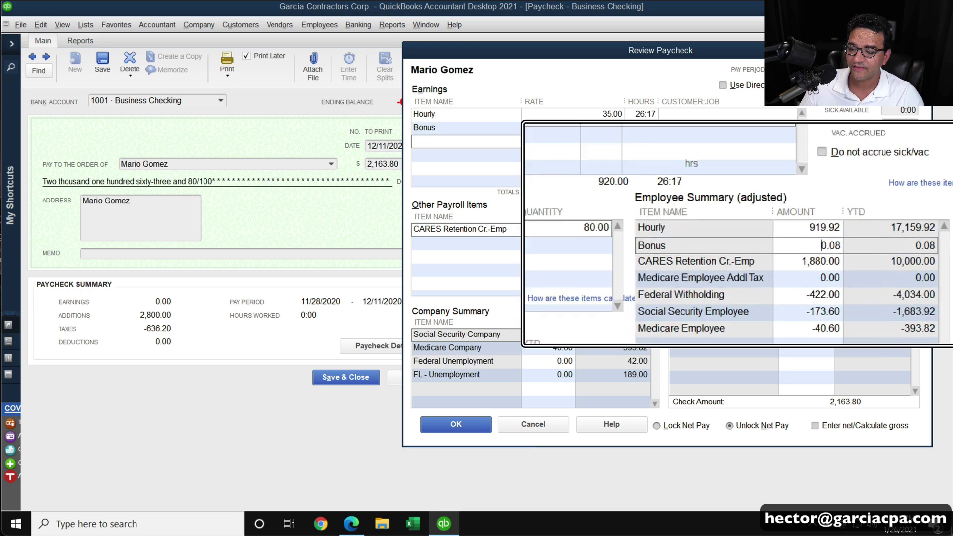
right_click(811, 231)
left_click(832, 191)
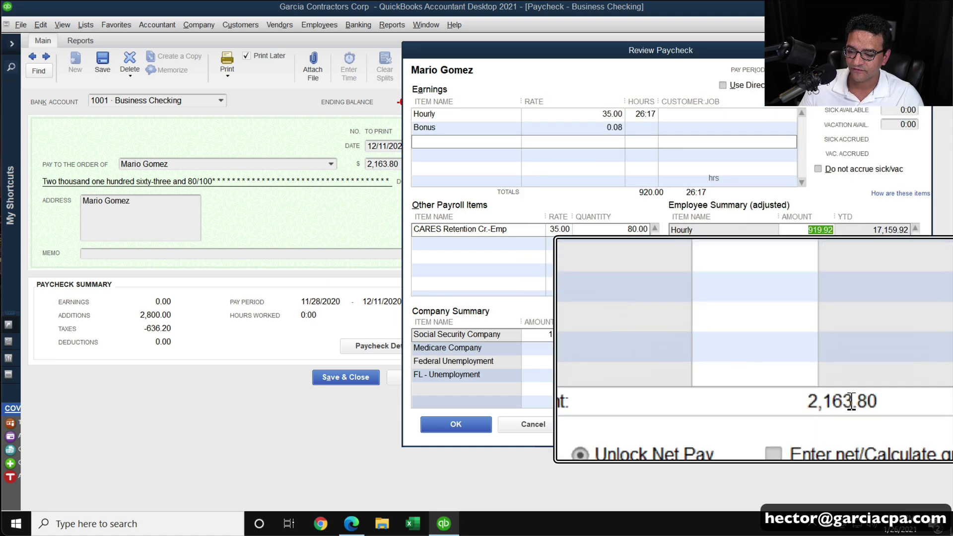
left_click(828, 256)
left_click_drag(826, 256, 805, 257)
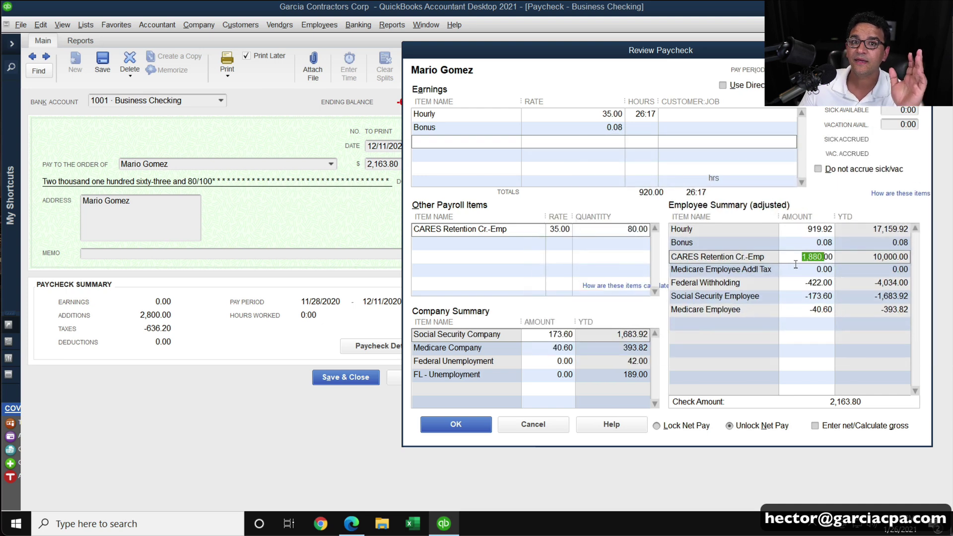
left_click(796, 256)
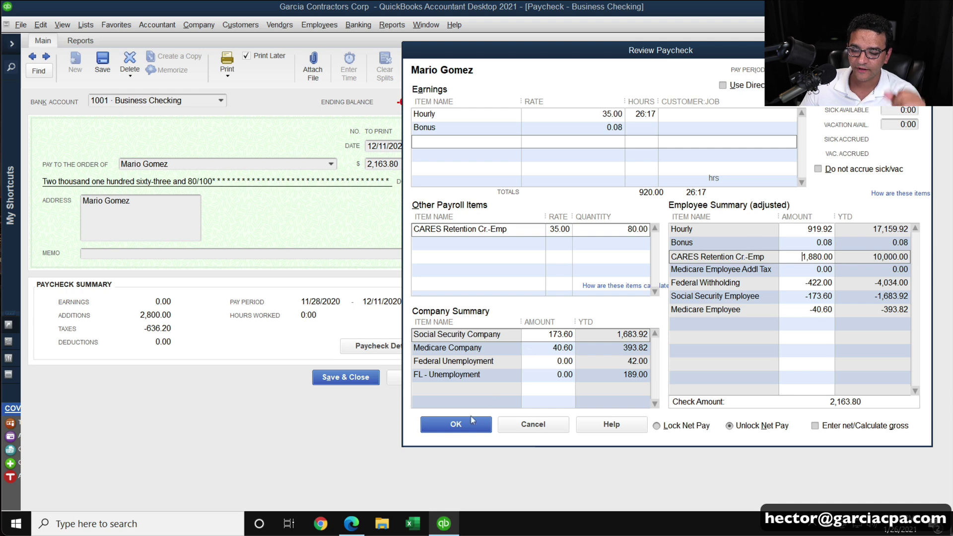
left_click(456, 424)
left_click(361, 379)
left_click(432, 174)
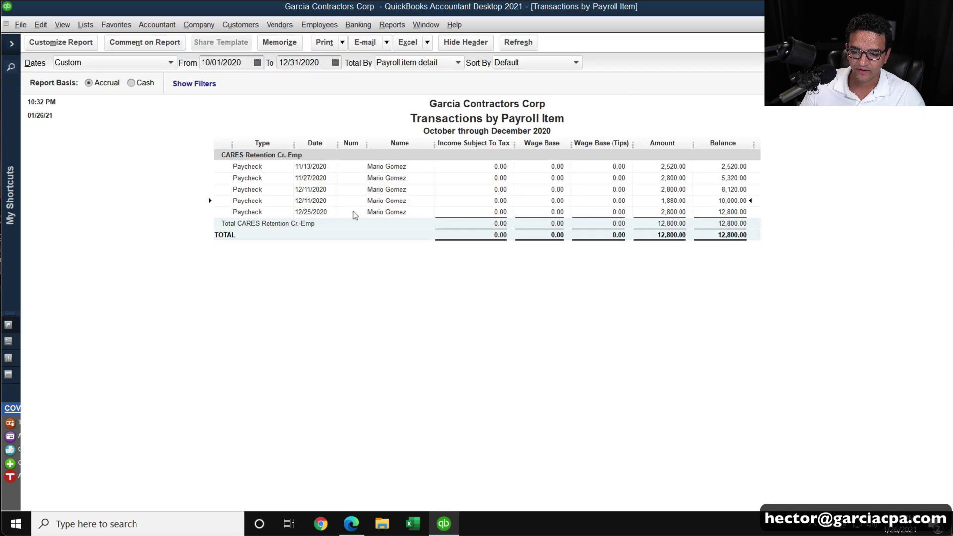
- Open the detail of the second employee's 12/25/2020 paycheck and set the Hourly hours to 80
double_click(370, 205)
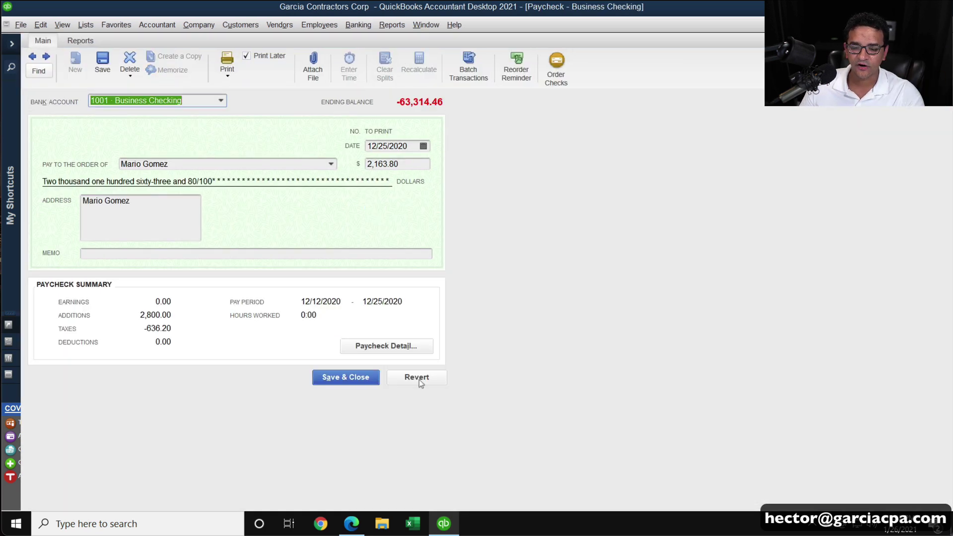
left_click(412, 348)
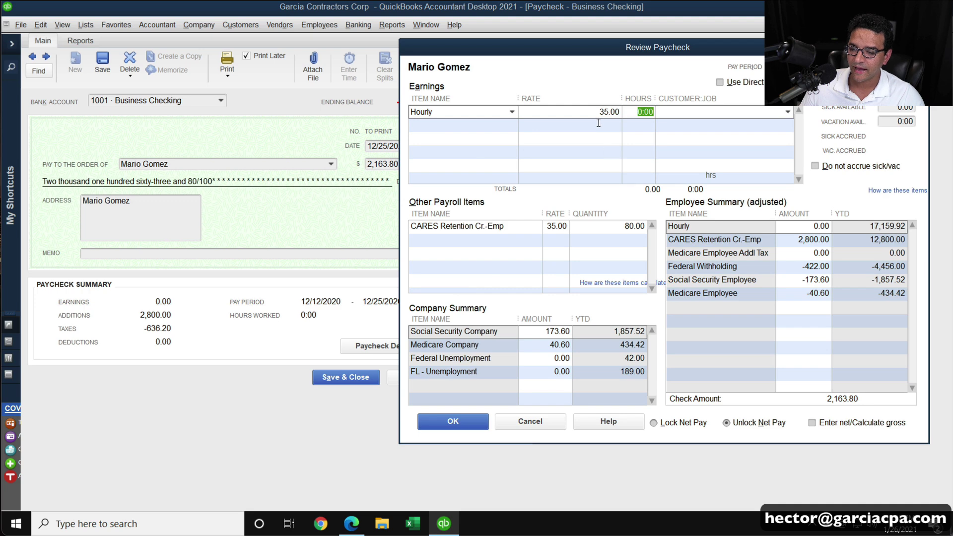
type("80")
key("Tab")
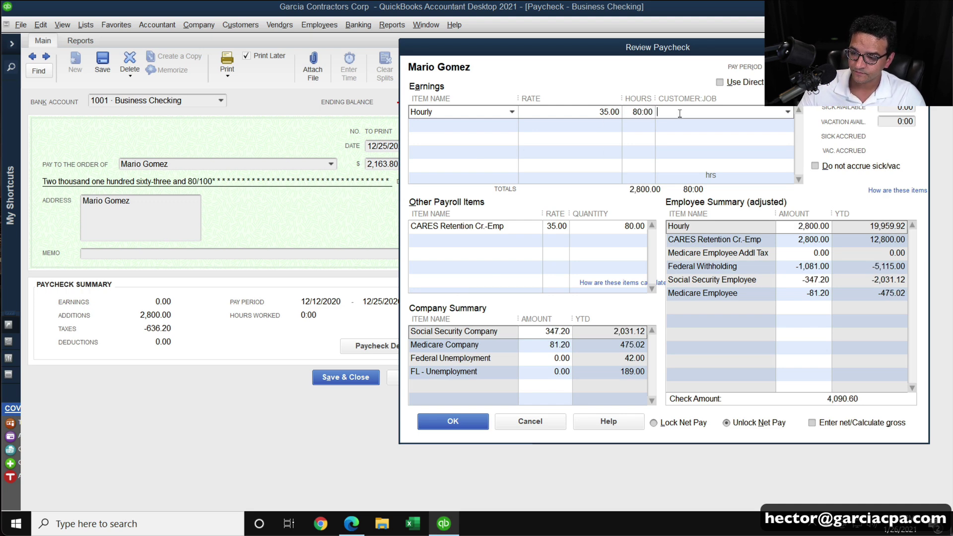
- Re-enter 80 as the CARES Retention Cr.-Emp quantity, check the Hourly amount, and accept the paycheck detail
left_click(582, 229)
type("80")
key("Tab")
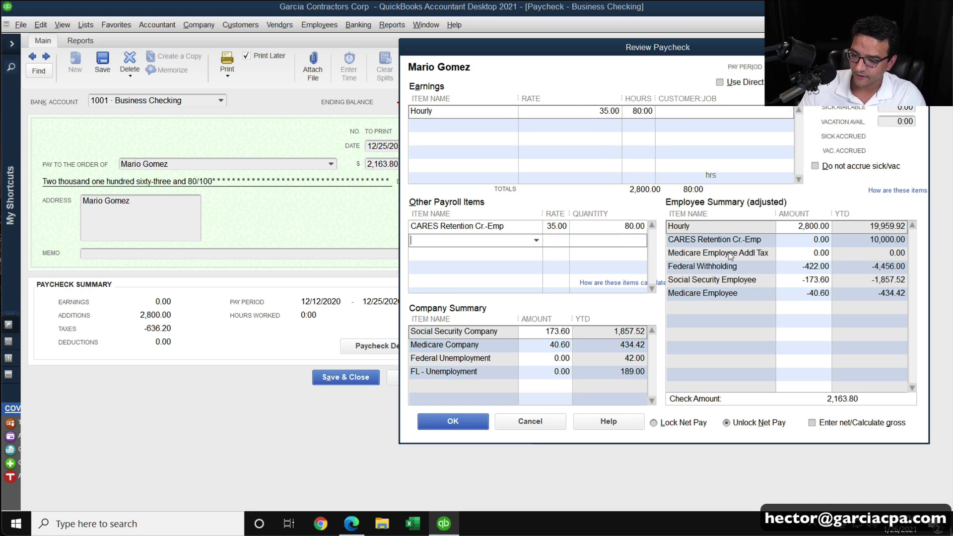
left_click(812, 226)
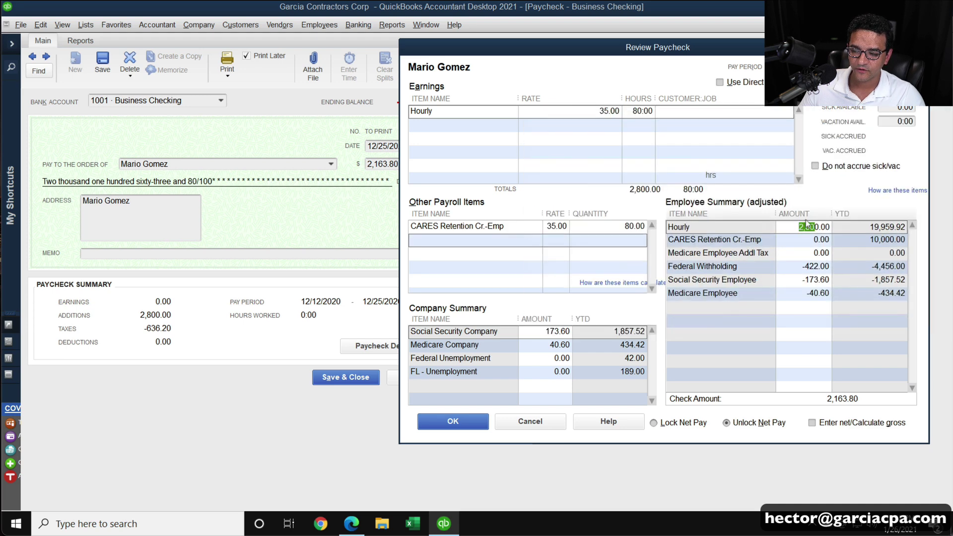
left_click(453, 420)
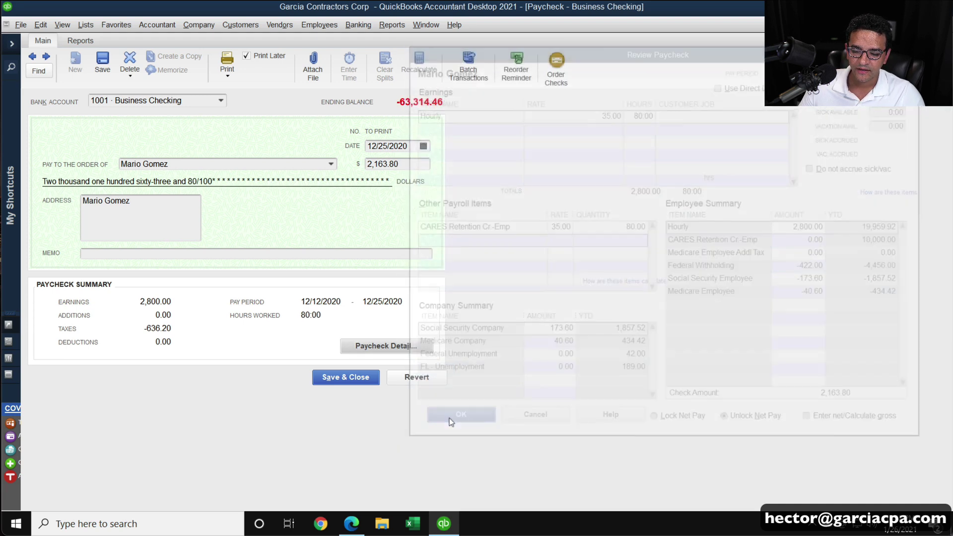
- Save the second employee's 12/25/2020 paycheck with its changes, then reopen its detail from the payroll item report to check it
left_click(352, 376)
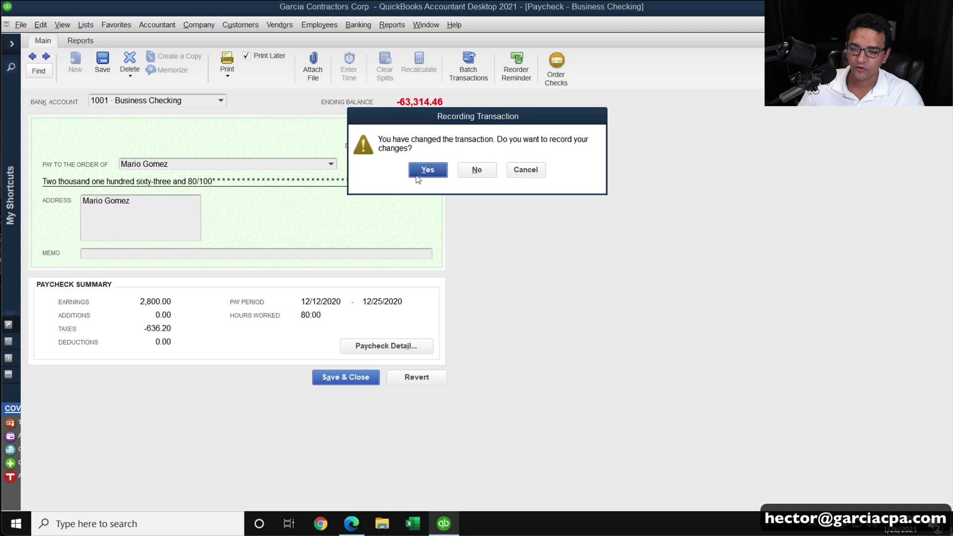
left_click(431, 170)
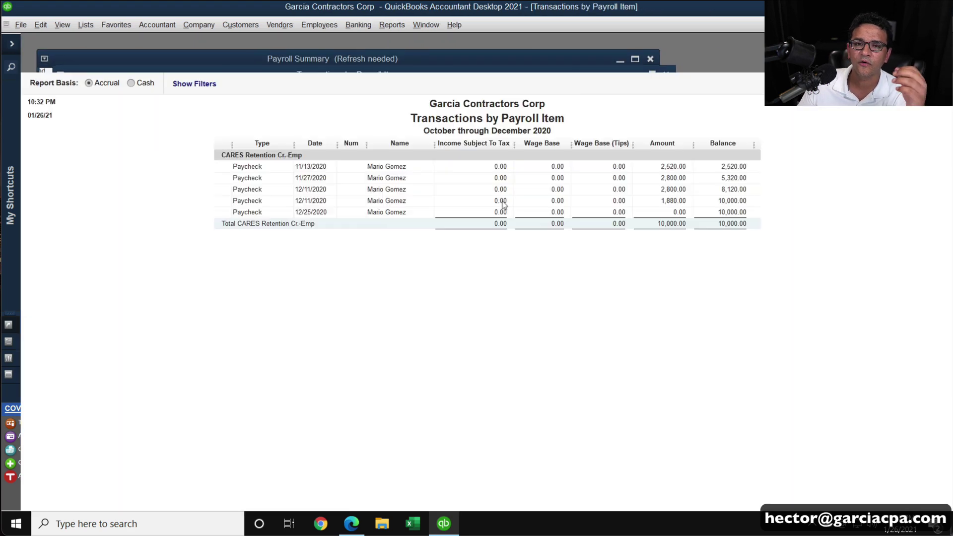
double_click(314, 209)
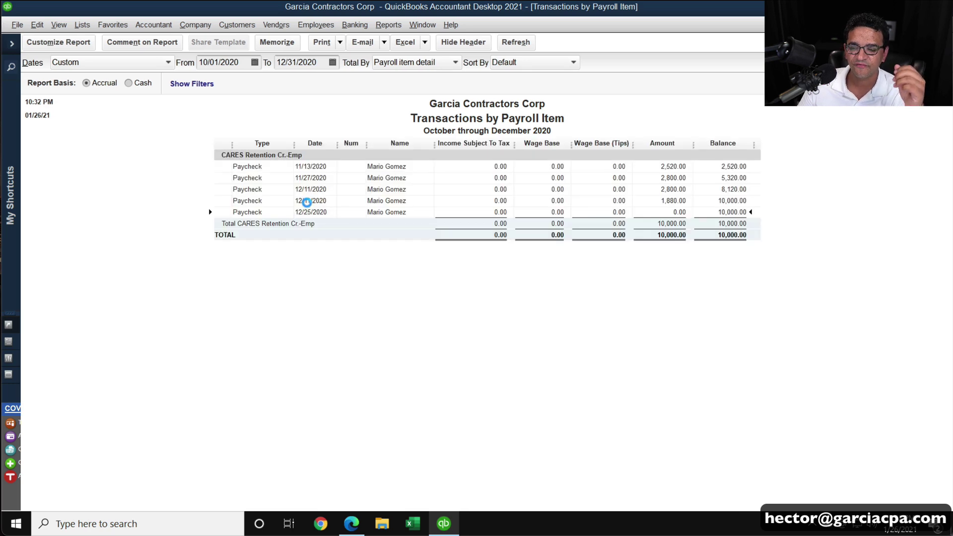
left_click(407, 344)
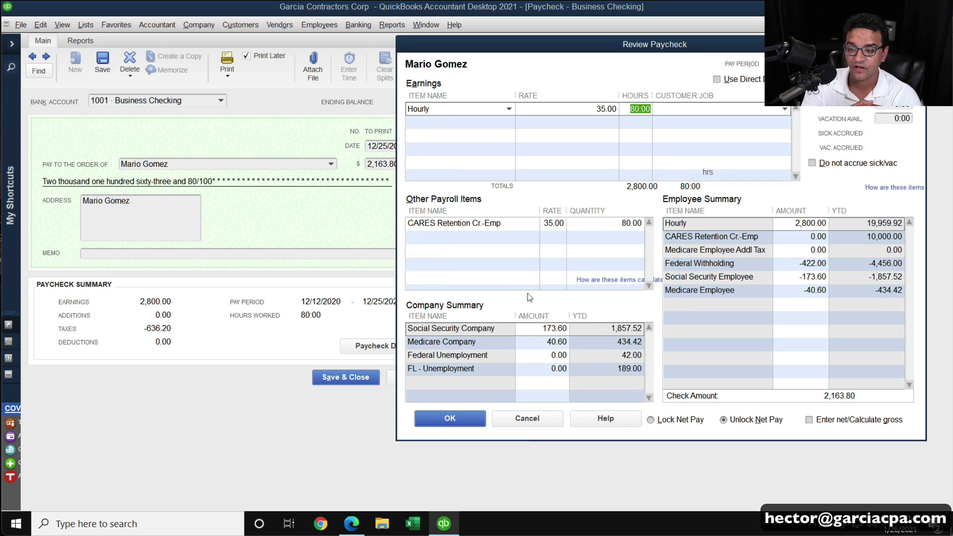
left_click(541, 419)
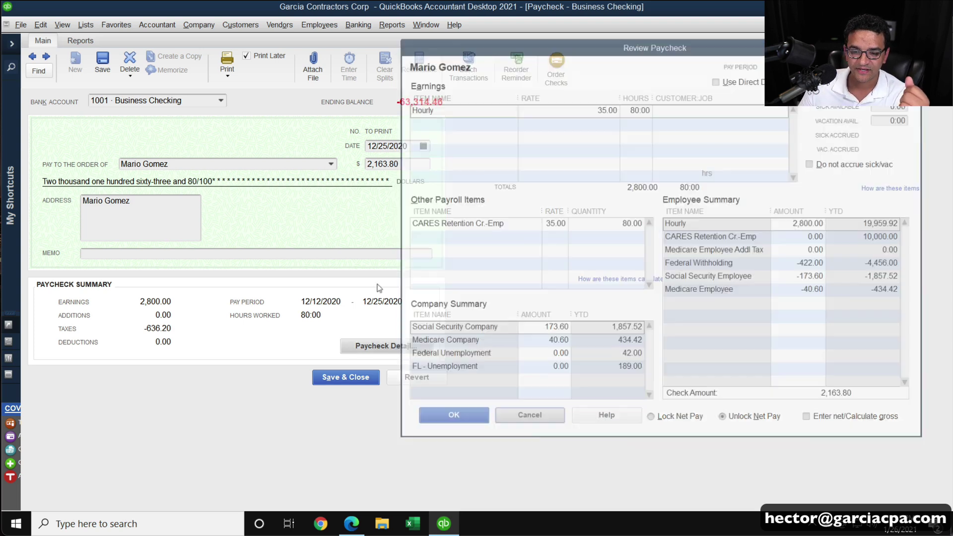
- Preview the second employee's 12/25/2020 pay stub, inspect its earnings and year-to-date amounts, and return to the Payroll Summary report
left_click(227, 75)
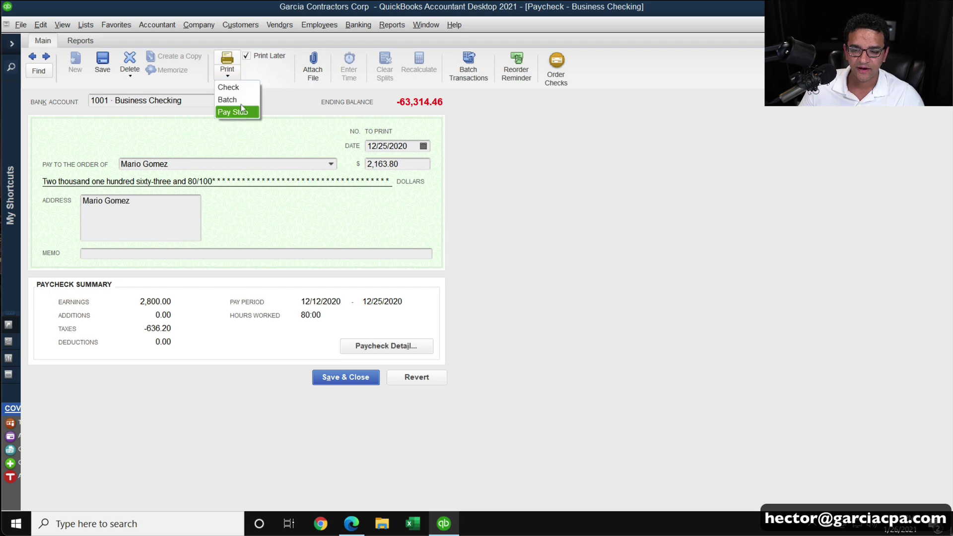
left_click(233, 112)
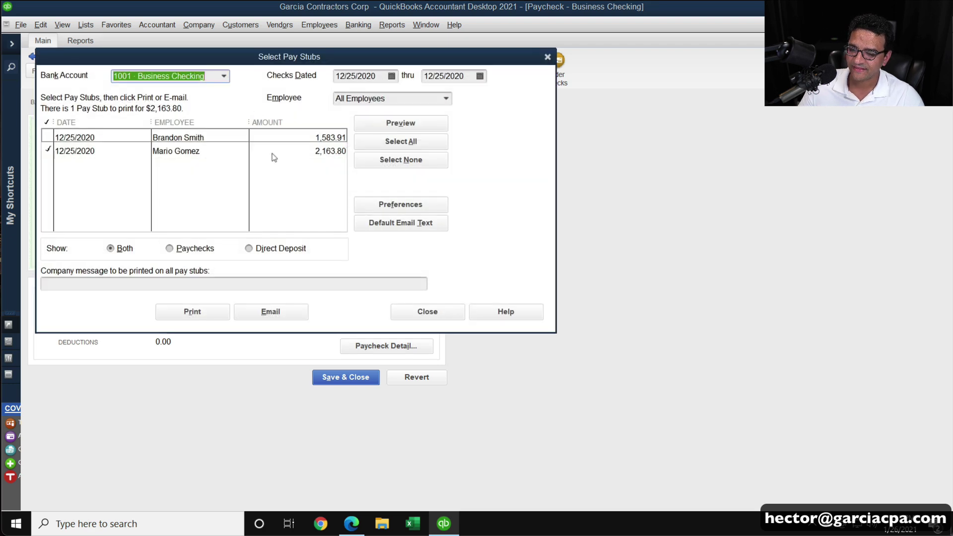
left_click(405, 122)
left_click(486, 245)
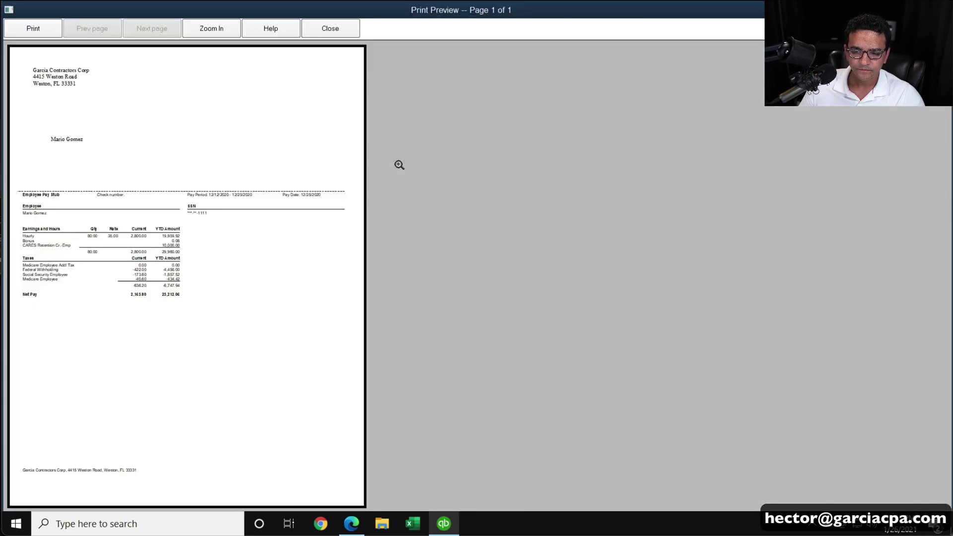
left_click(100, 234)
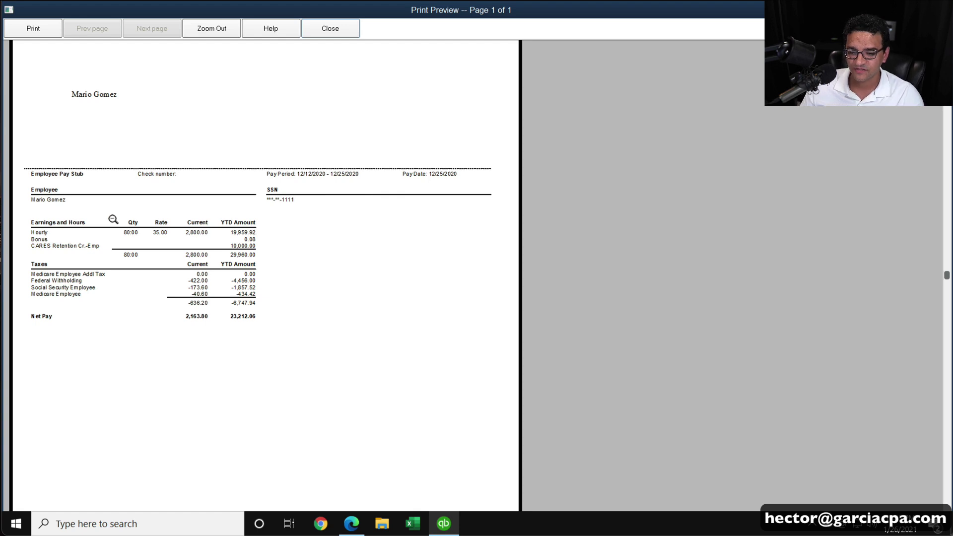
left_click(342, 28)
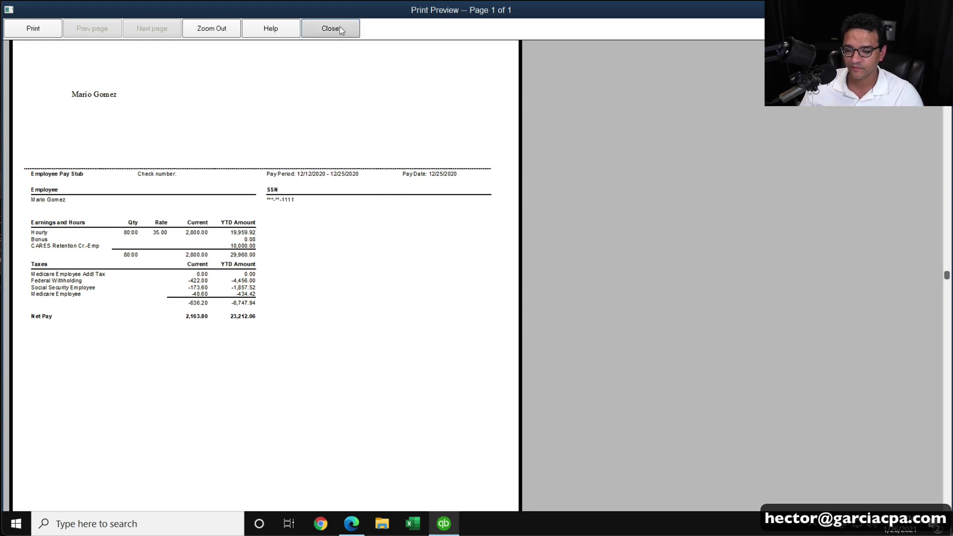
left_click(430, 313)
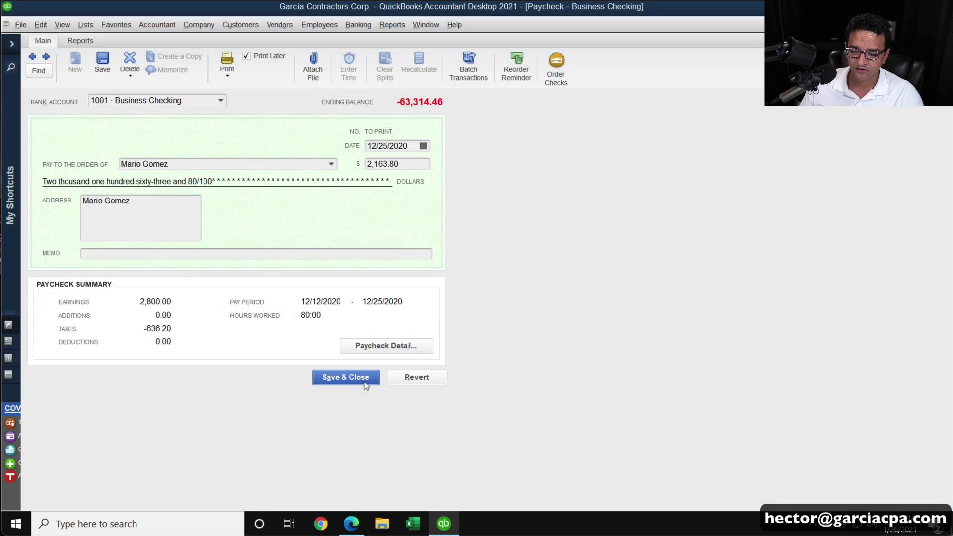
left_click(365, 379)
key("Escape")
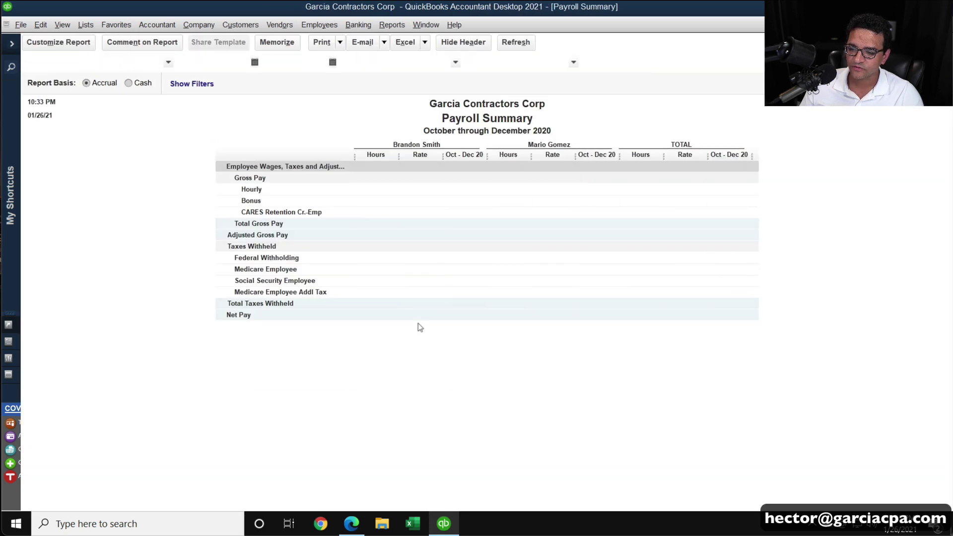
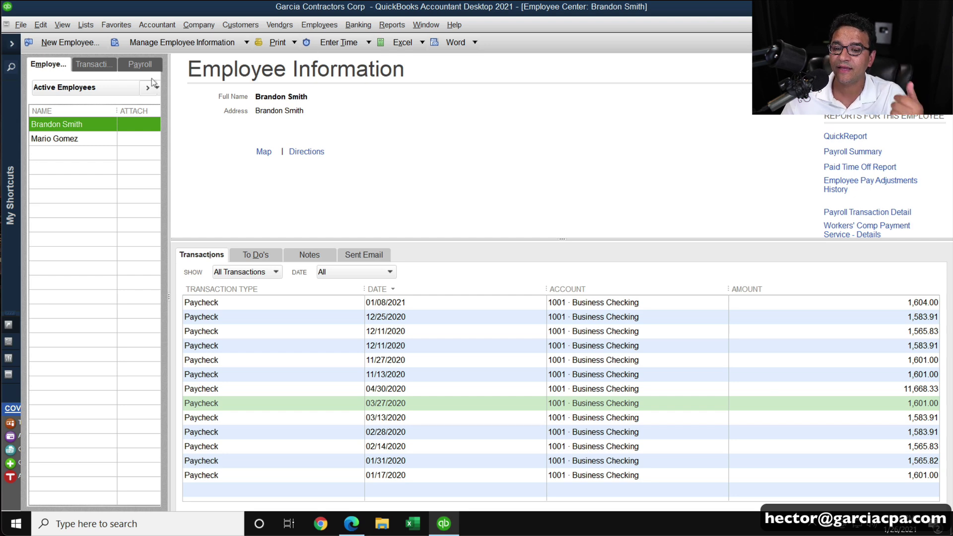
- Start an unscheduled payroll with both the pay period end and the check date set to 06/30/2020, accepting the past date
left_click(141, 65)
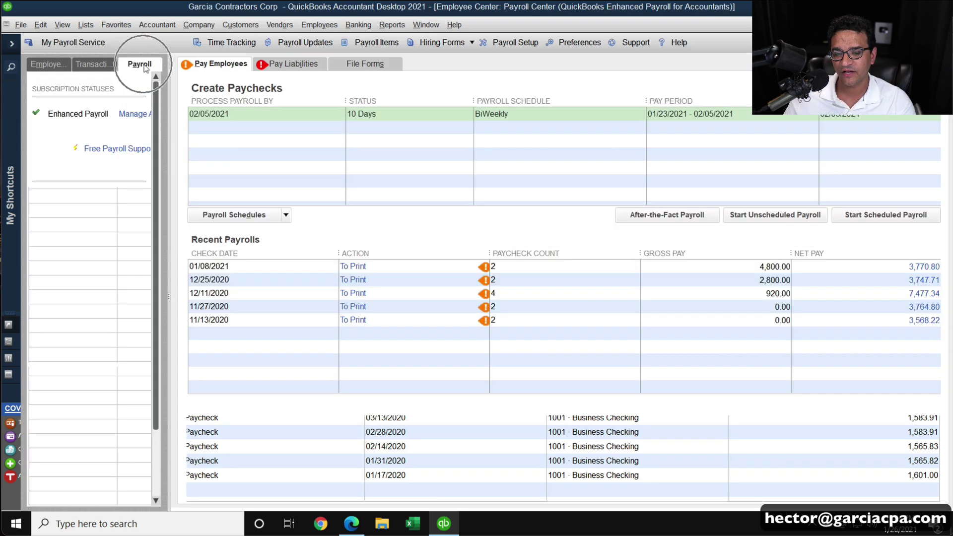
left_click(787, 218)
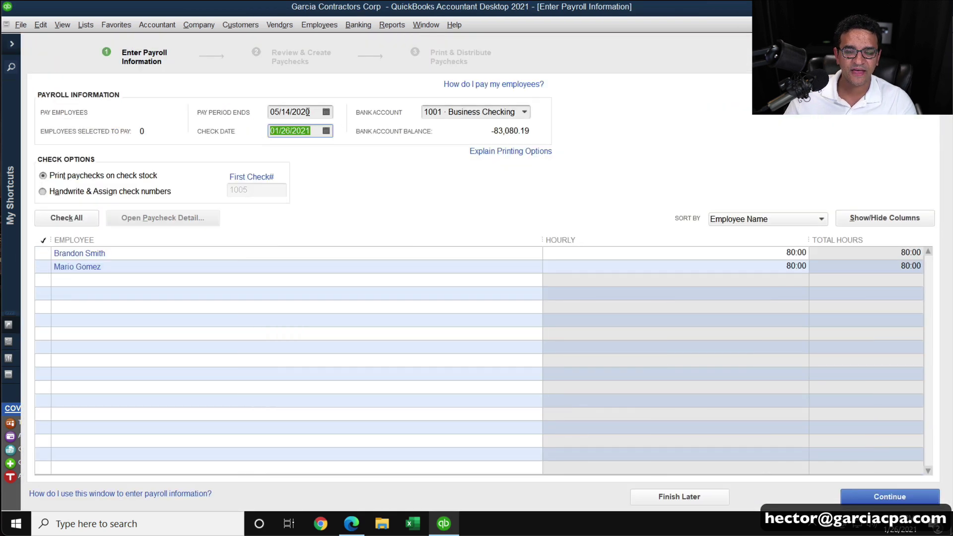
left_click(308, 112)
type("06/30/")
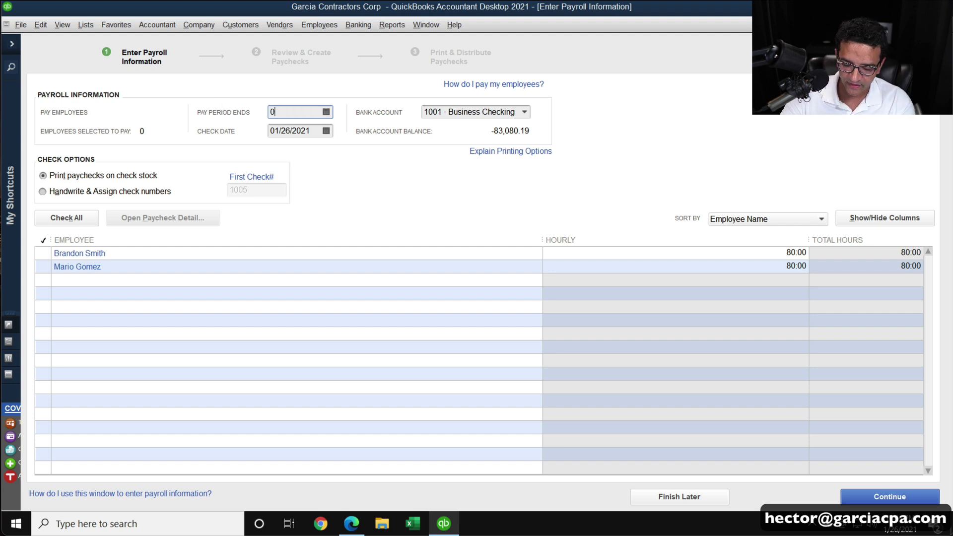
type("2020")
key("Tab")
type("06302020")
key("Tab")
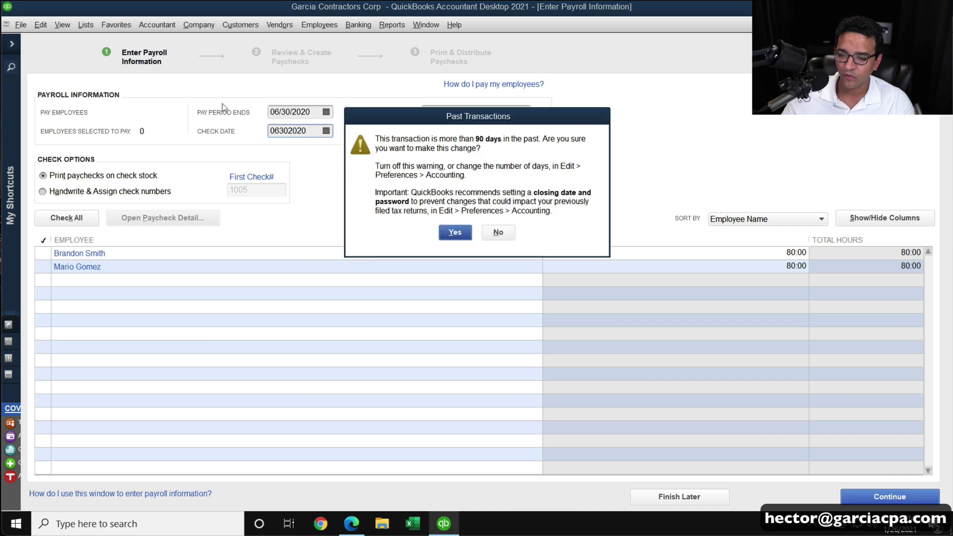
left_click(440, 226)
- Select both employees for the unscheduled payroll, continuing despite their existing paychecks
left_click(43, 253)
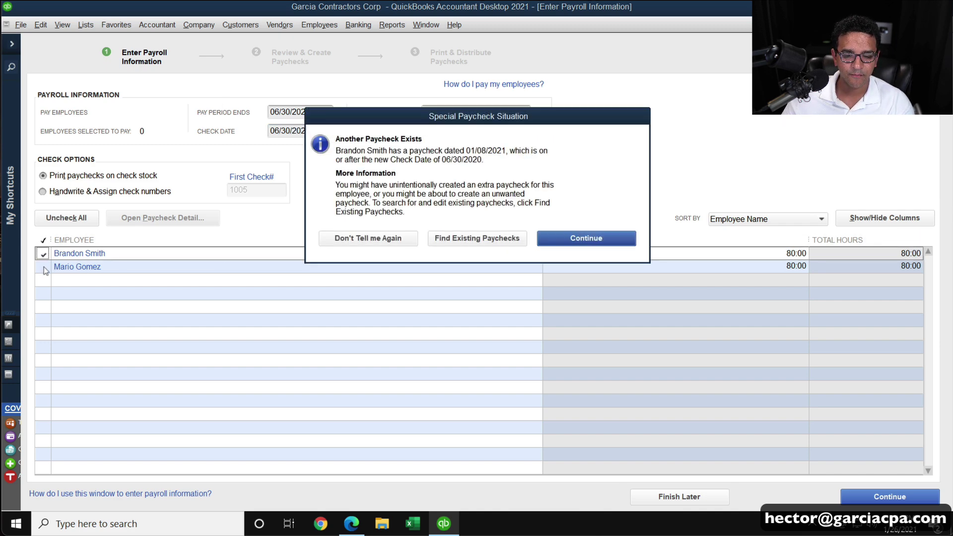
left_click(586, 238)
left_click(43, 267)
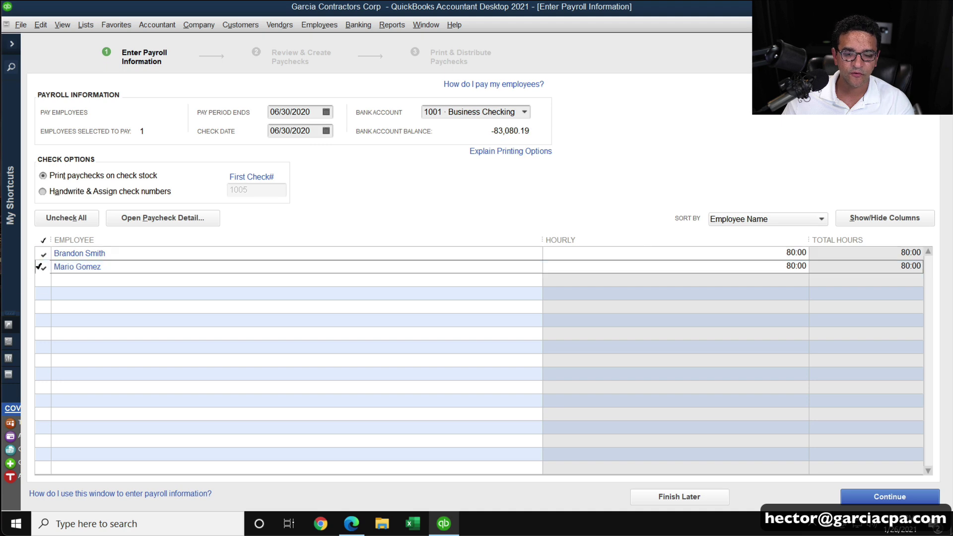
left_click(593, 239)
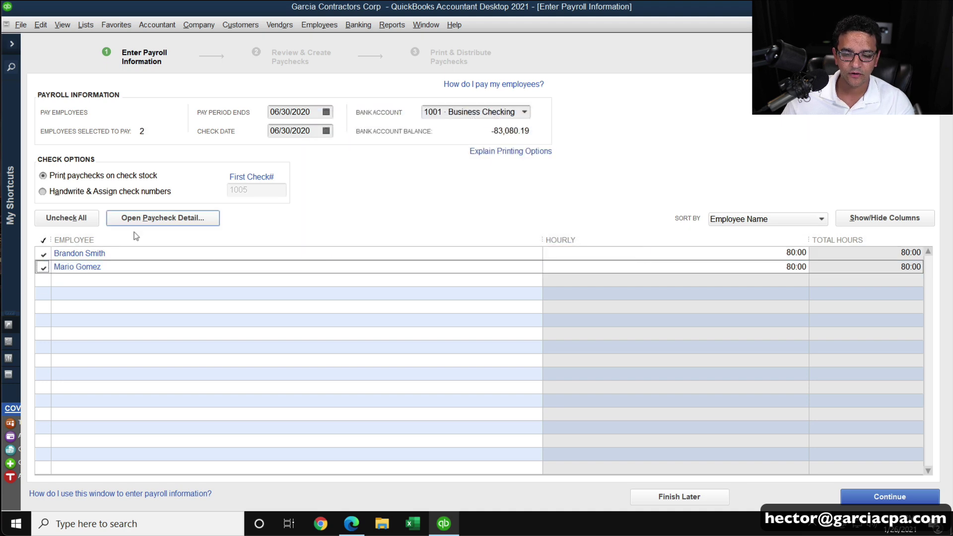
- In the first employee's paycheck preview, set the Hourly rate to 10,000 and the hours to -1
left_click(92, 253)
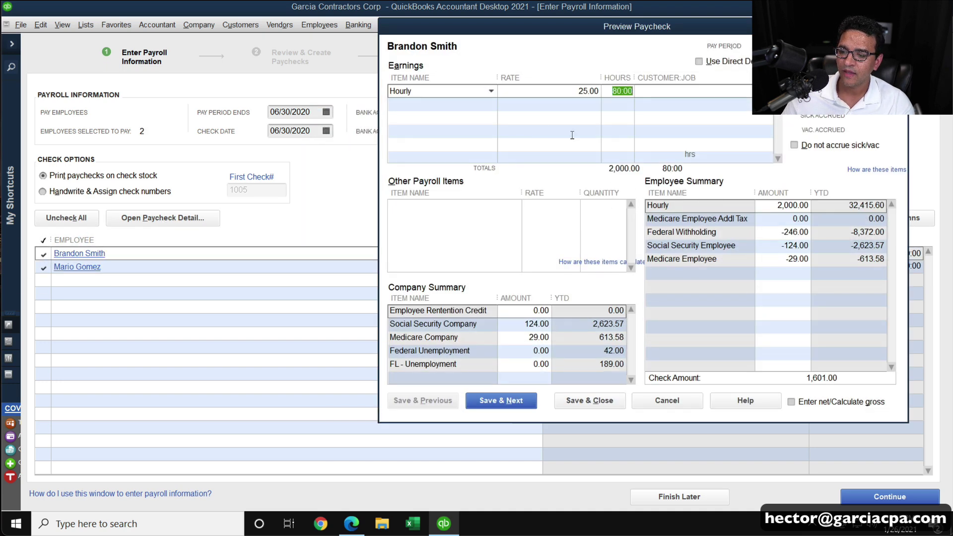
left_click(567, 95)
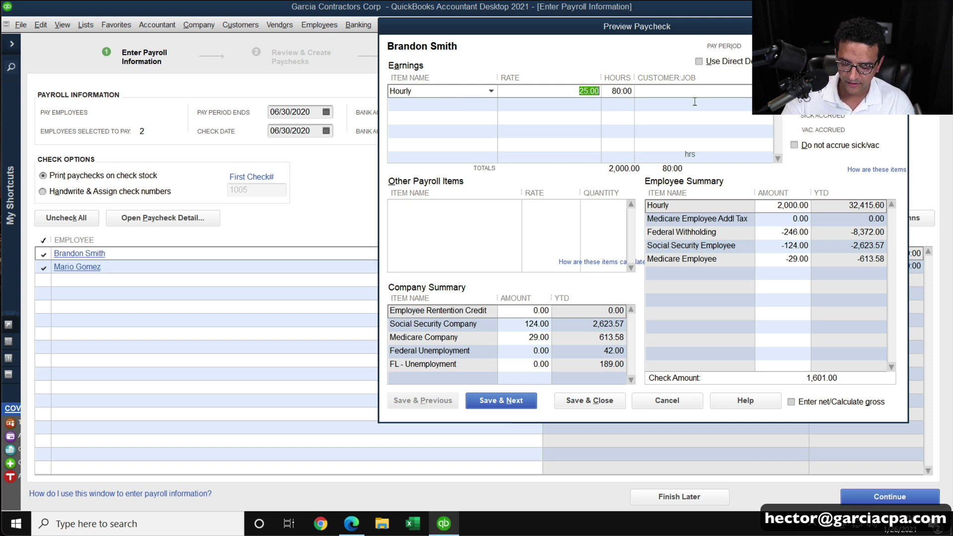
type("10,0")
type("00")
key("Tab")
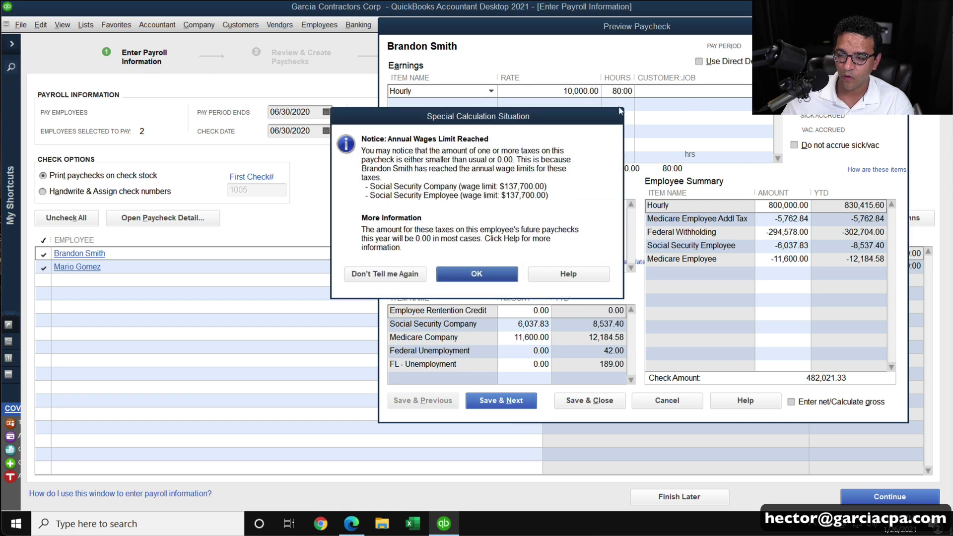
left_click(477, 274)
type("-1")
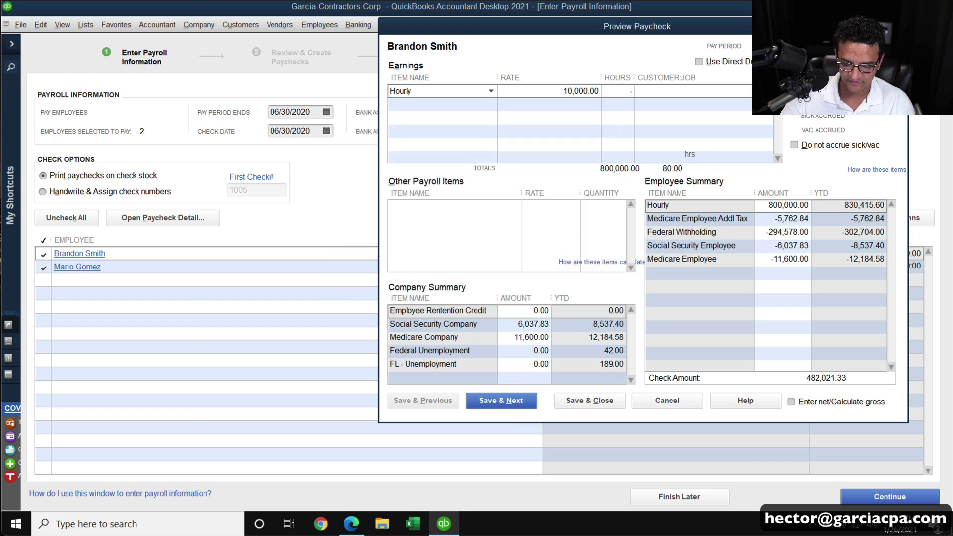
key("Tab")
- Add the CARES Retention Cr.-Emp item to the first employee's other payroll items with a rate of 10,000 and quantity 1
left_click(445, 206)
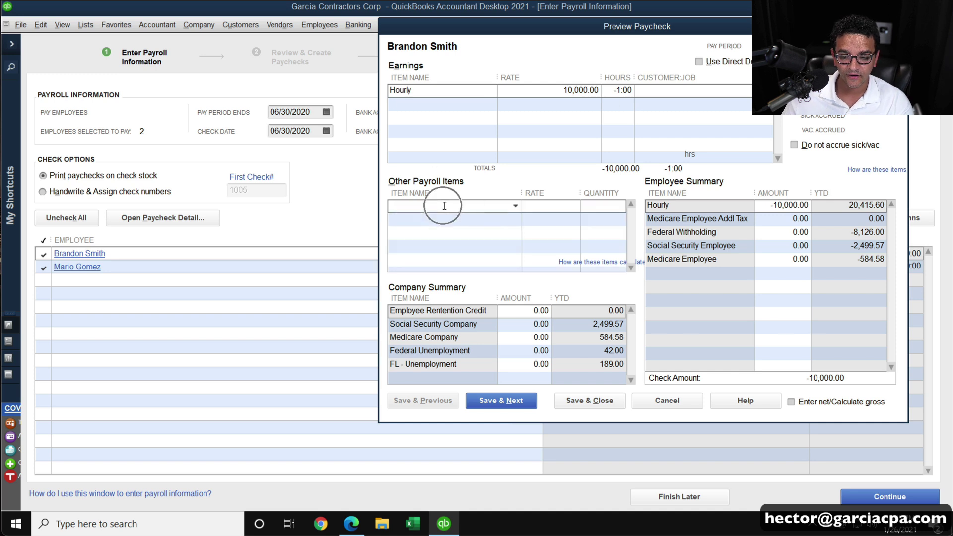
left_click(515, 207)
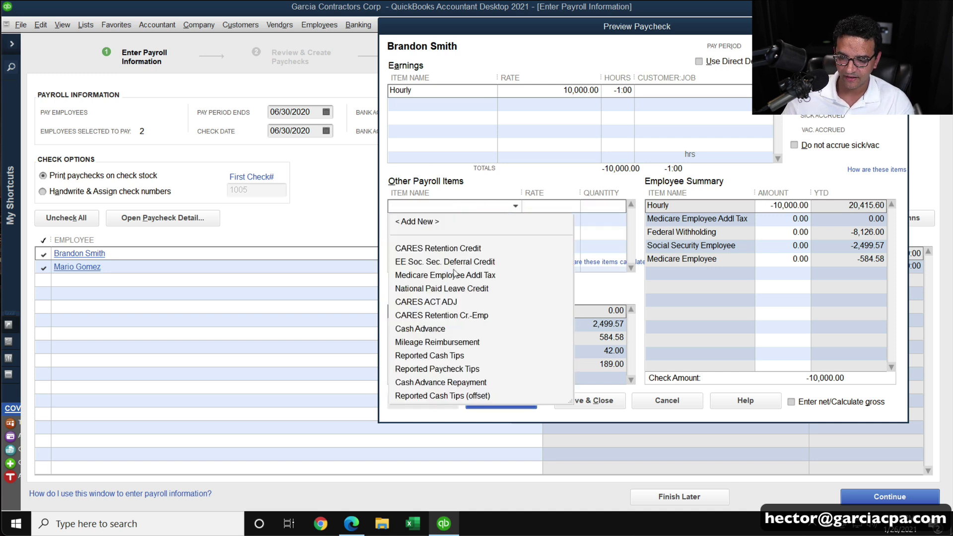
left_click(476, 315)
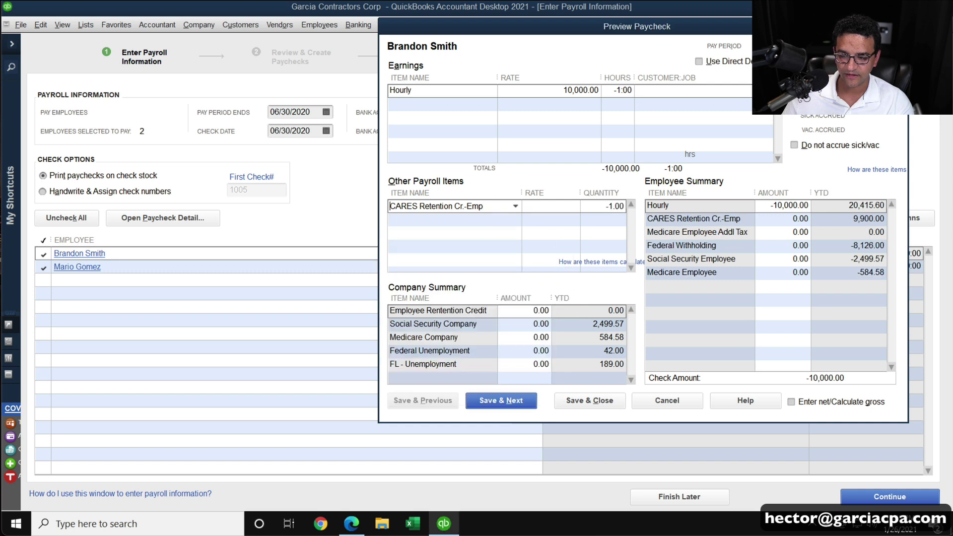
type("10000")
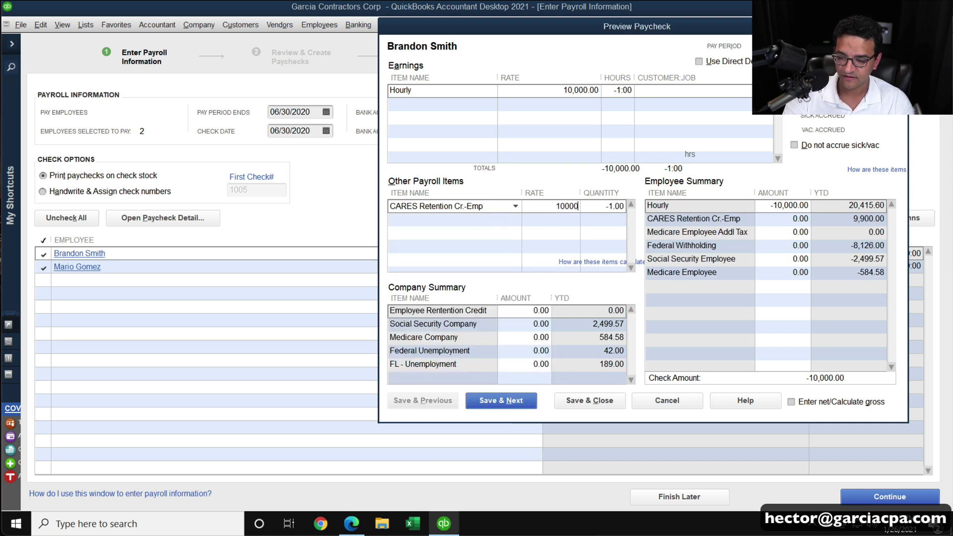
key("Tab")
type("1")
key("Tab")
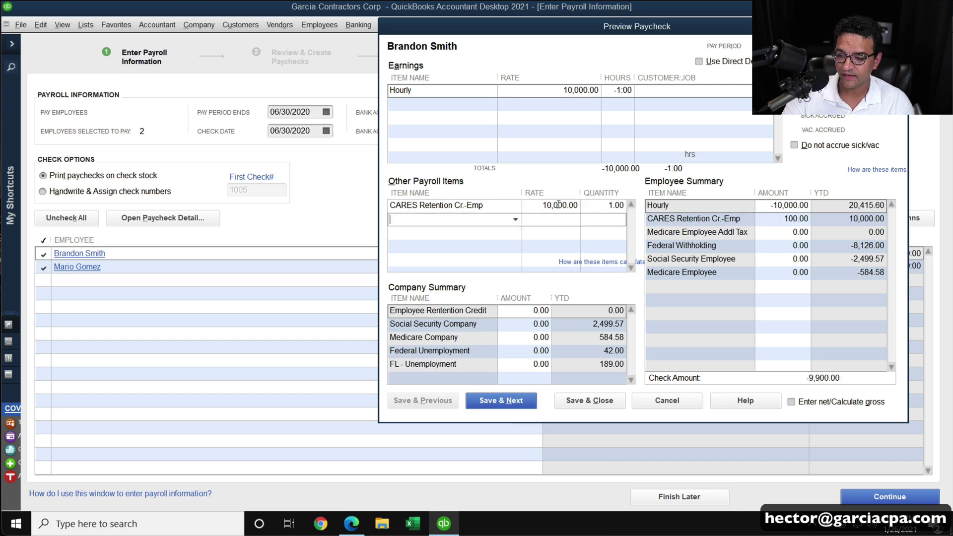
- Override the CARES Retention Cr.-Emp amount in the employee summary with 10,000, then save and move to the second employee's paycheck
left_click(760, 218)
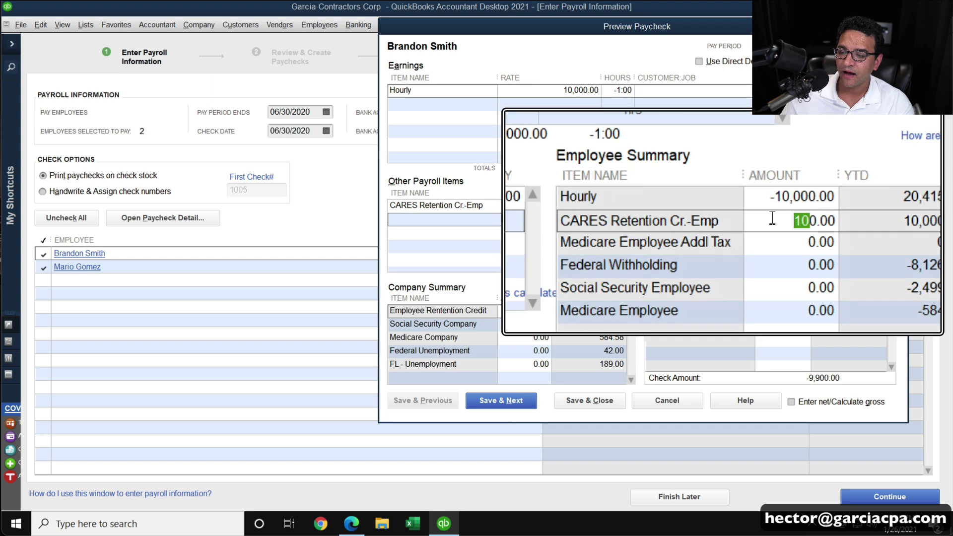
left_click_drag(773, 219, 826, 219)
type("10000")
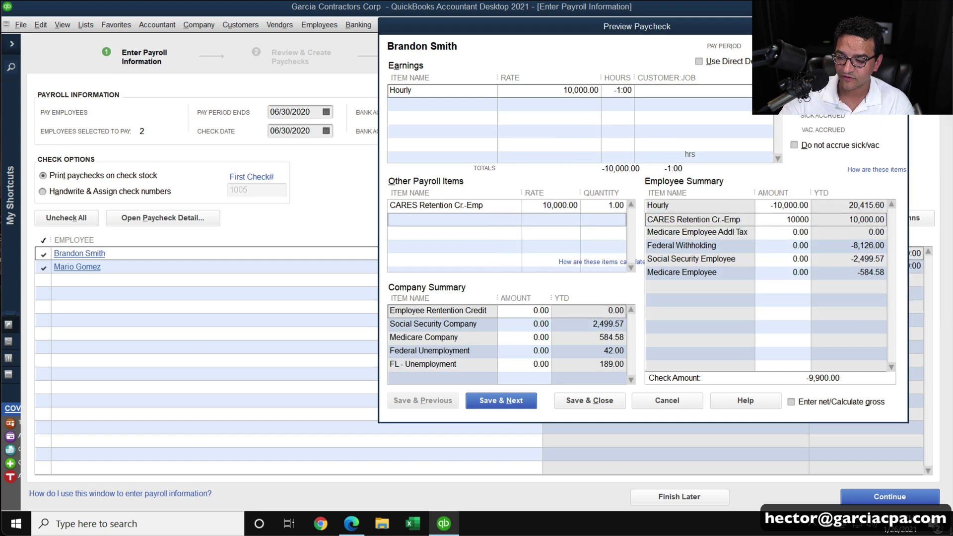
key("Tab")
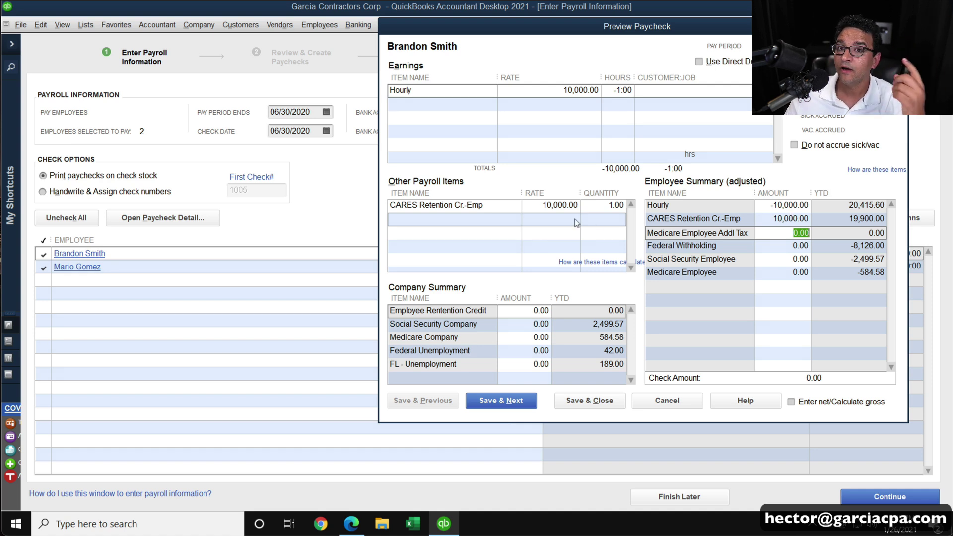
left_click(509, 399)
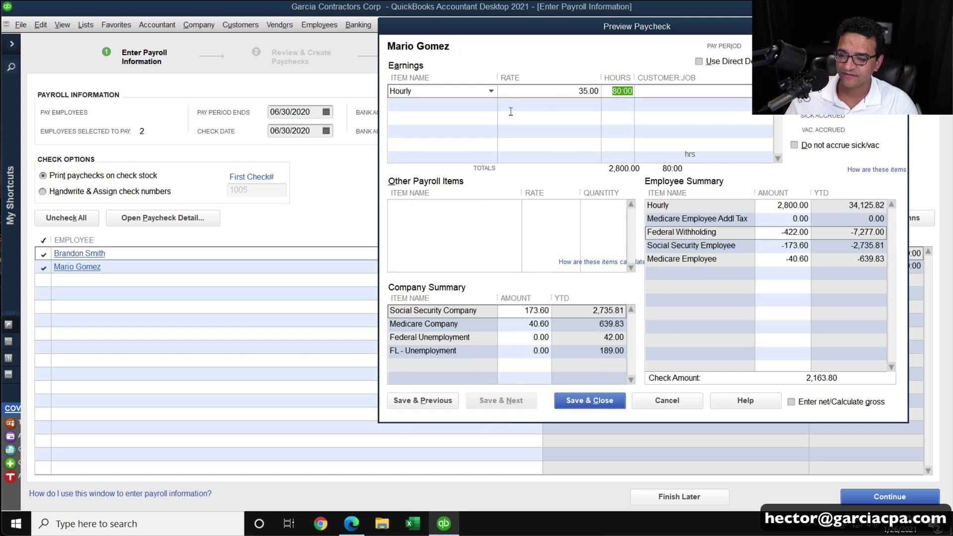
- In the second employee's paycheck preview, set the Hourly rate to 10,000 and the hours to -1, dismissing the annual wage limit notice
left_click(548, 94)
type("10000")
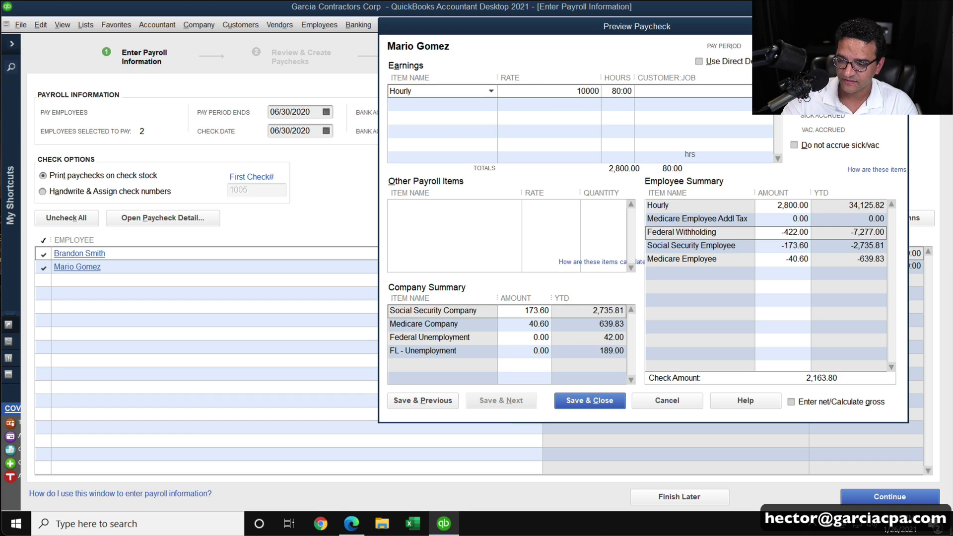
key("Tab")
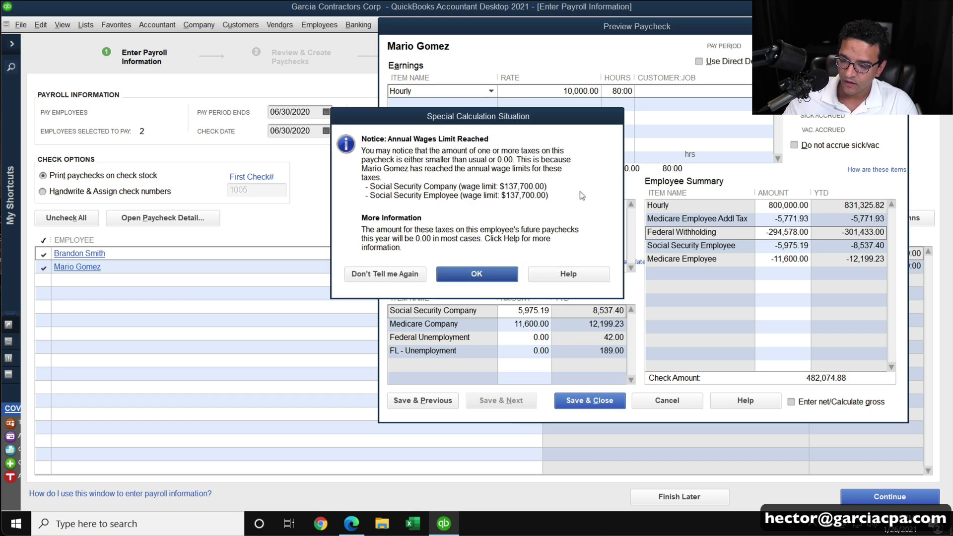
left_click(484, 273)
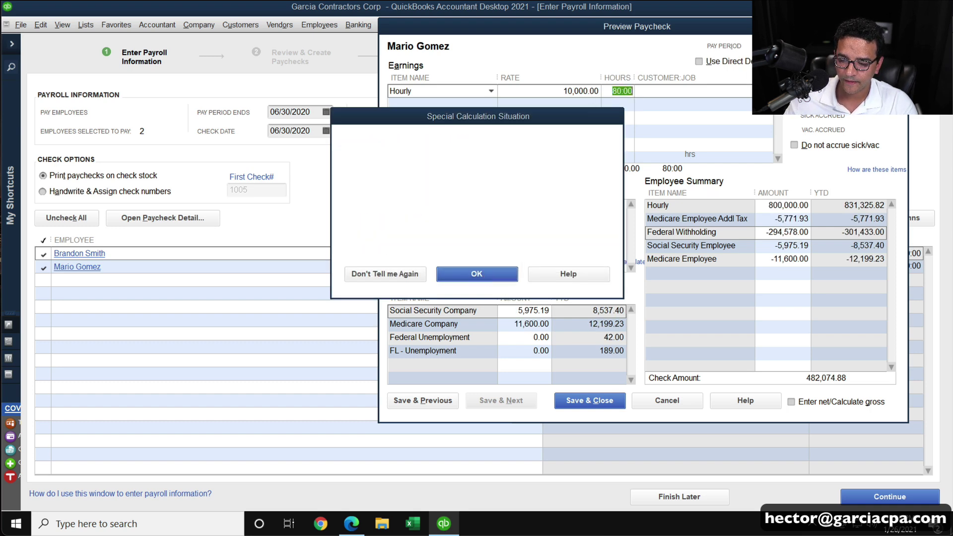
type("-1")
key("Tab")
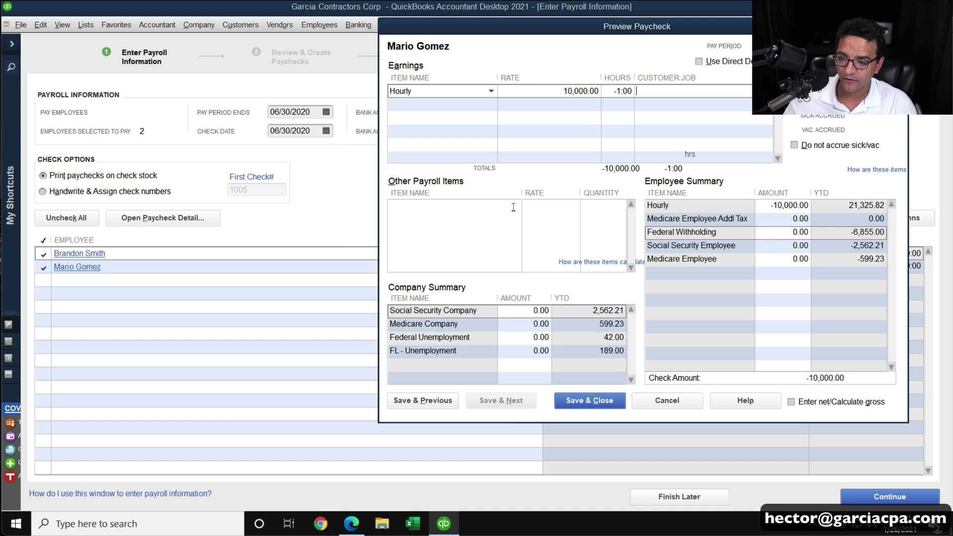
- Add the CARES Retention Cr.-Emp item to the second employee's other payroll items with a rate of 10,000 and quantity 1
left_click(487, 205)
type("care")
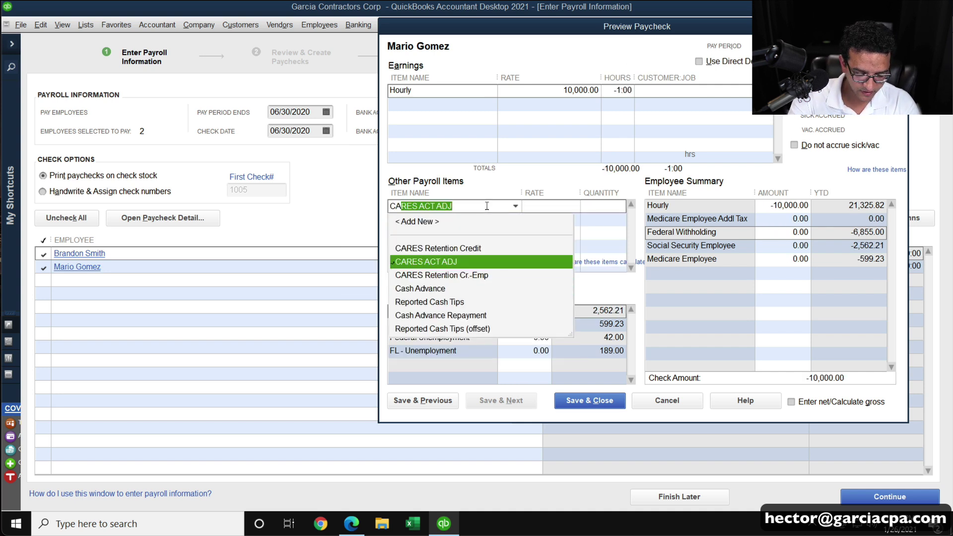
left_click(477, 279)
left_click(549, 206)
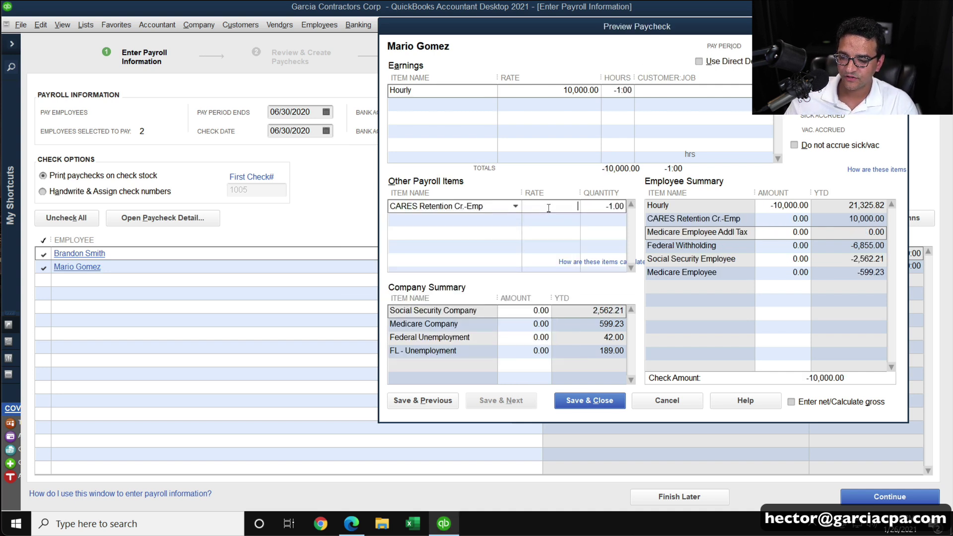
type("10,000")
key("Tab")
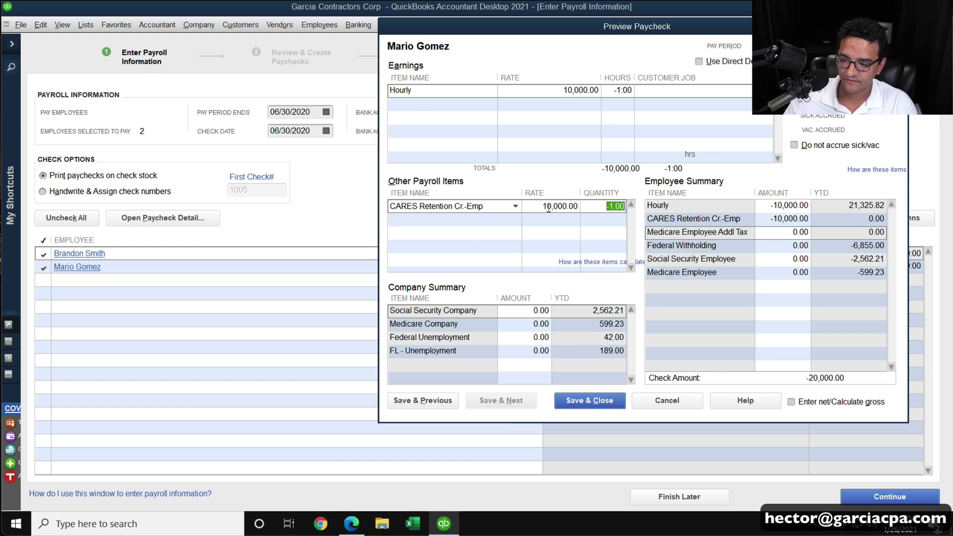
type("1")
key("Tab")
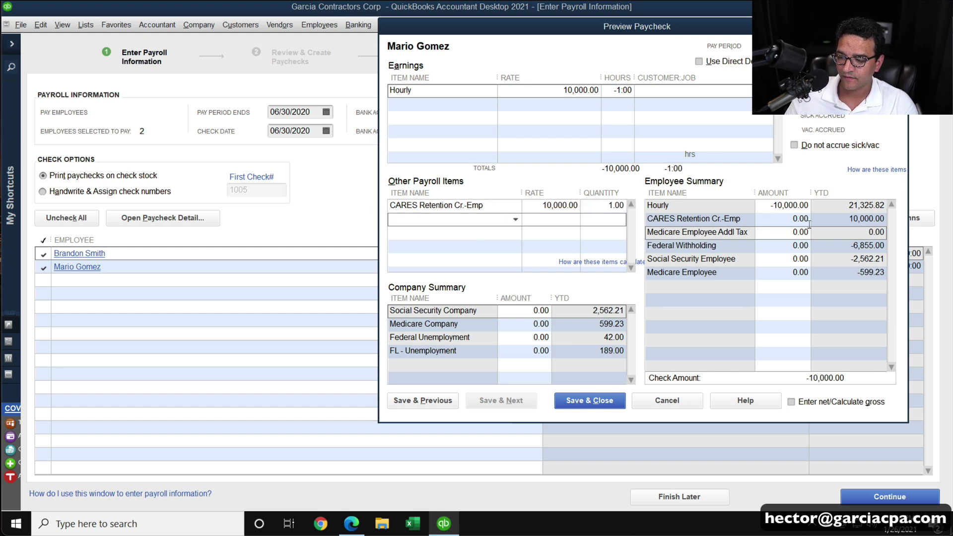
- Override the second employee's CARES Retention Cr.-Emp amount in the employee summary with 10,000, then save and close the paycheck
left_click(794, 221)
left_click_drag(794, 221, 834, 225)
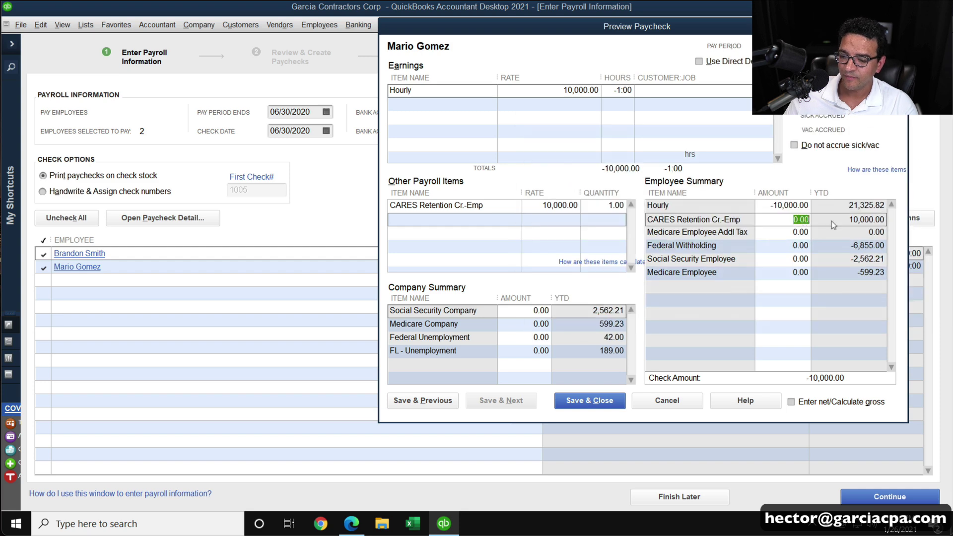
type("10000")
key("Tab")
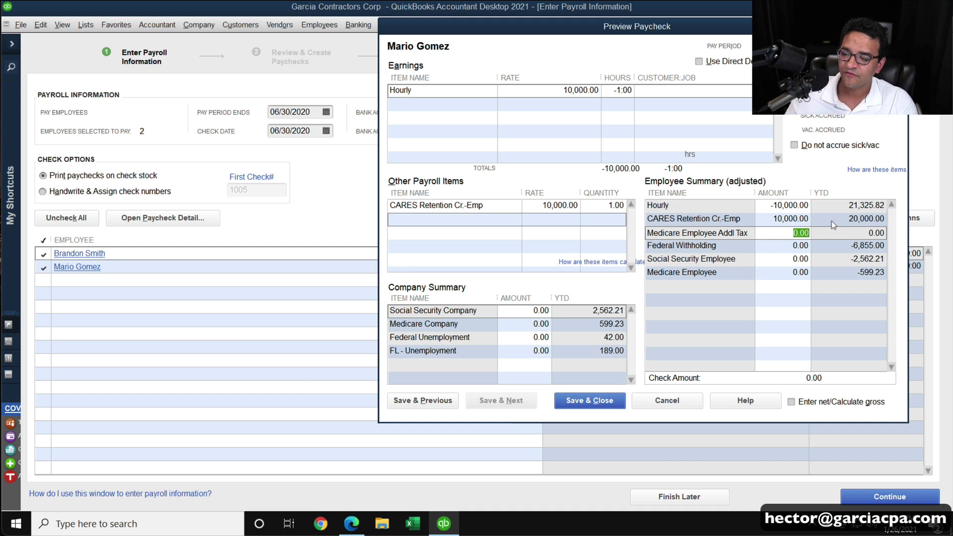
left_click(767, 219)
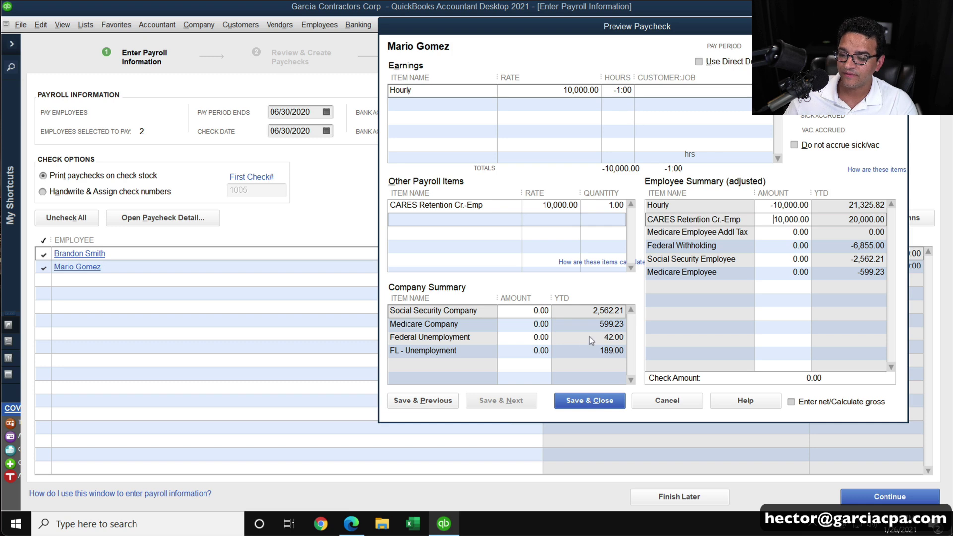
left_click(590, 400)
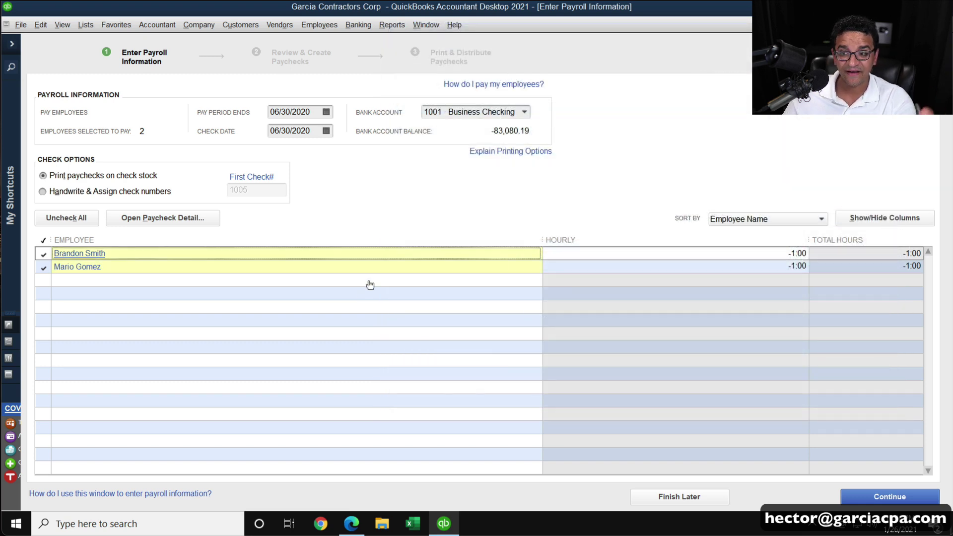
- Continue to the payroll review, create both adjustment paychecks and close the confirmation without printing
left_click(886, 497)
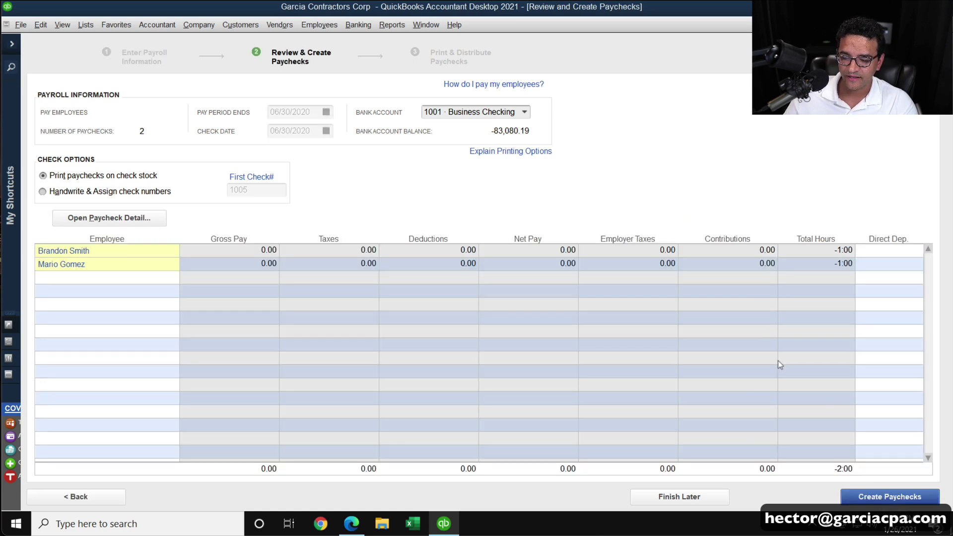
left_click(867, 495)
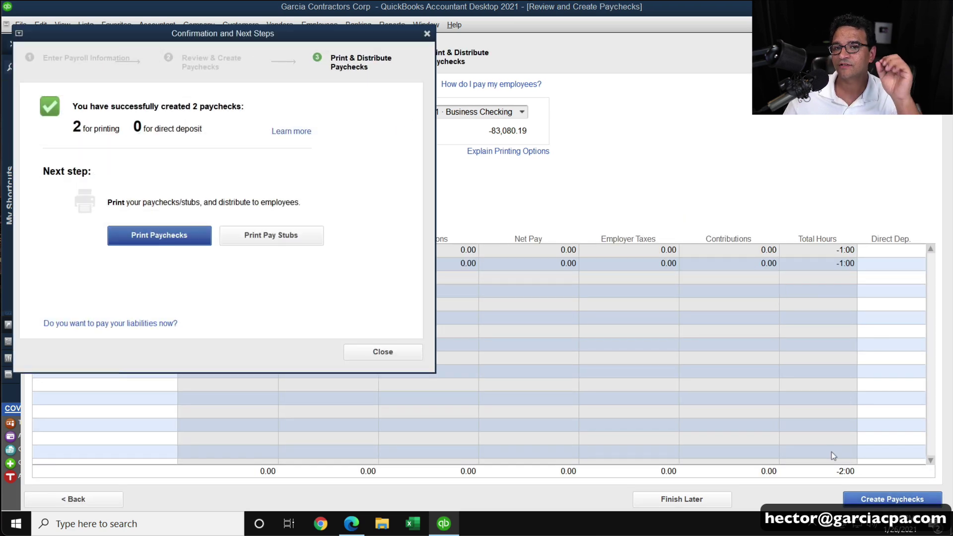
left_click(427, 33)
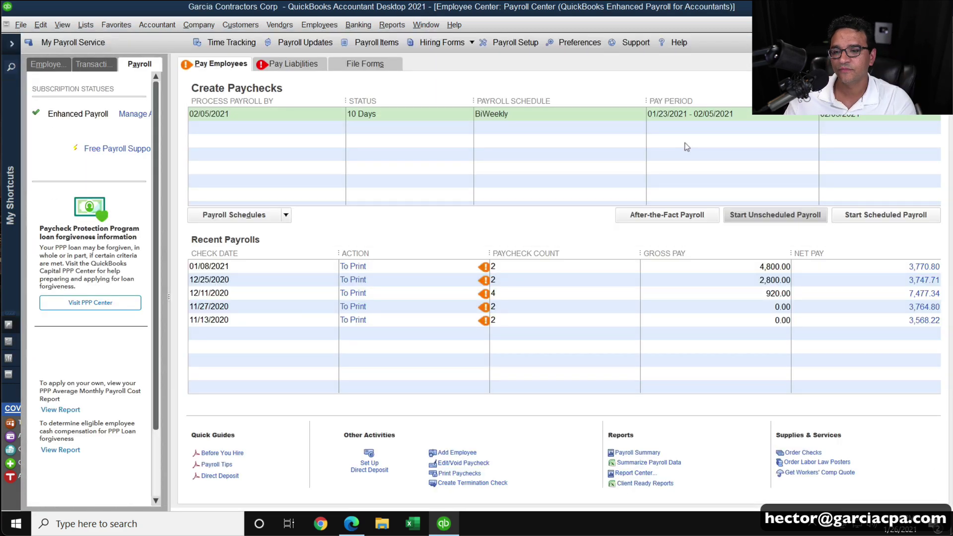
- Open the Payroll Summary report and set its date range to 04/01/2020 through 06/30/2020
left_click(392, 25)
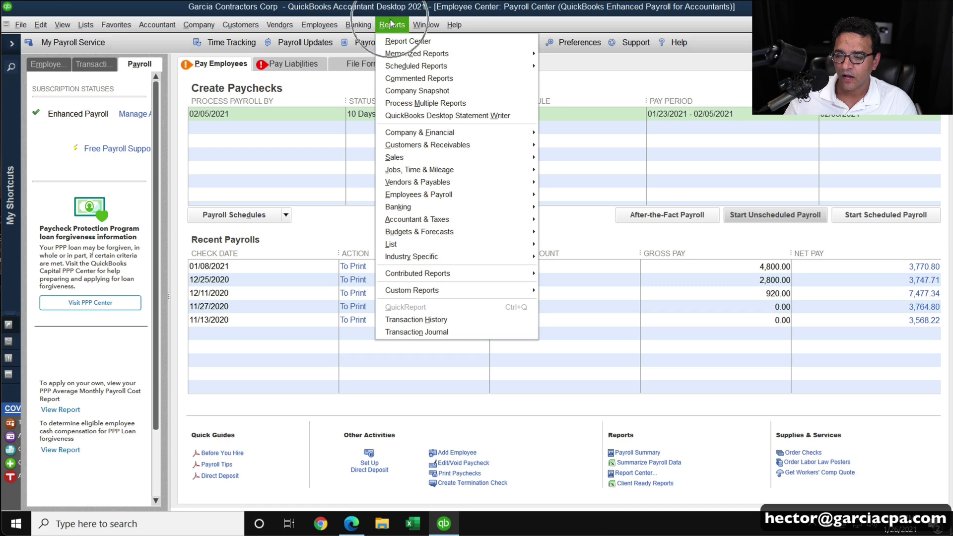
mouse_move(410, 196)
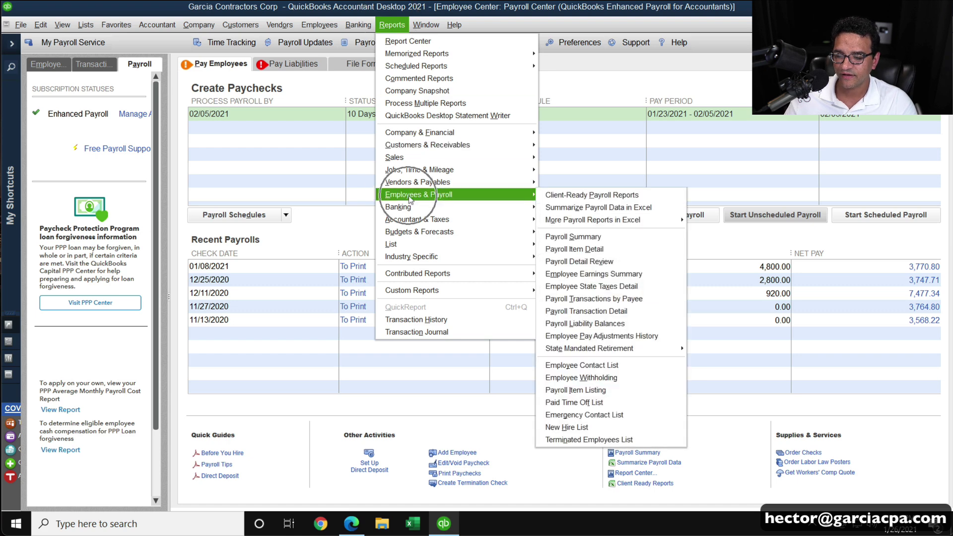
left_click(574, 237)
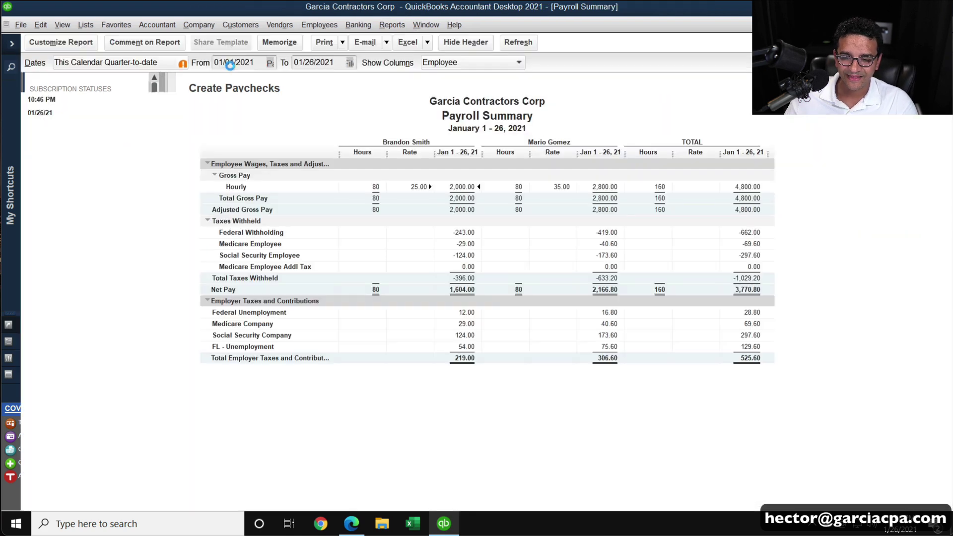
type("04/01/2020")
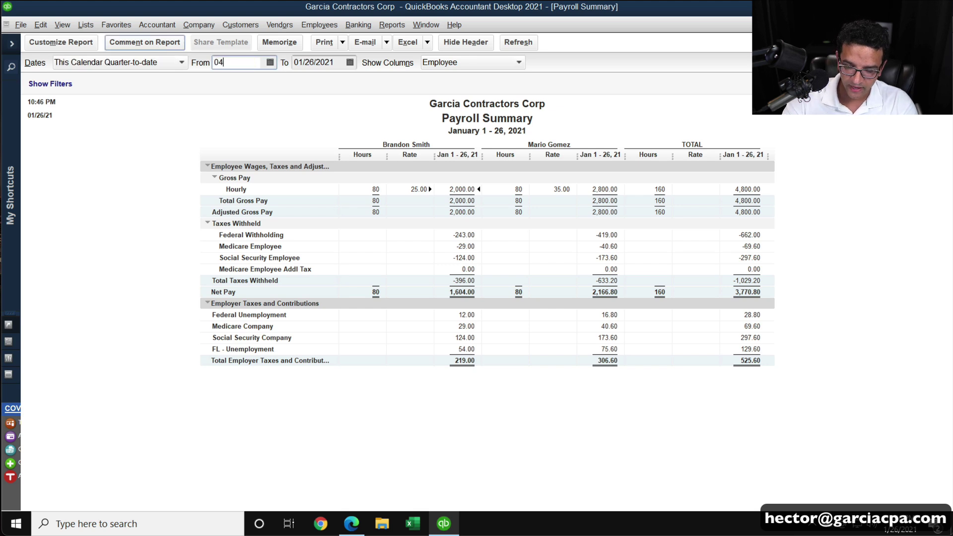
key("Tab")
type("0")
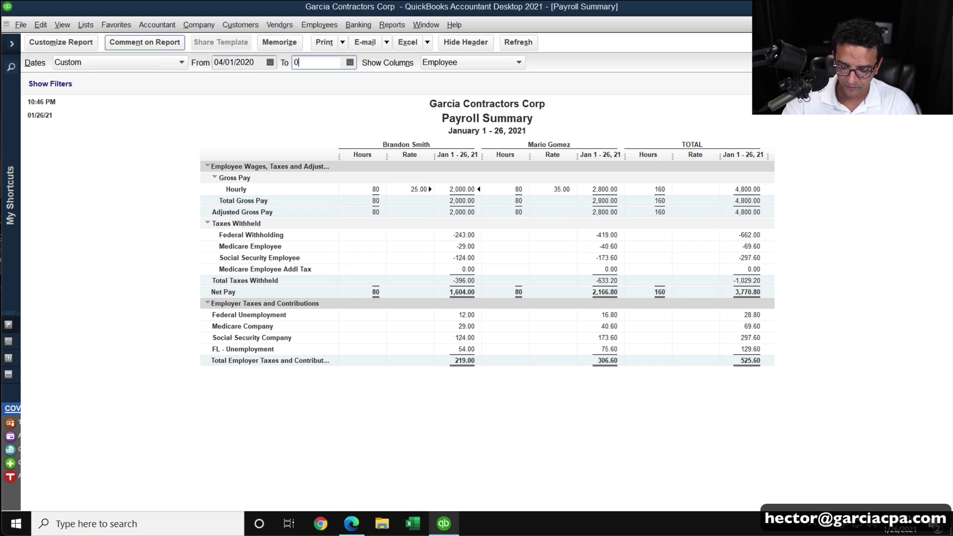
type("6/30/20")
key("Tab")
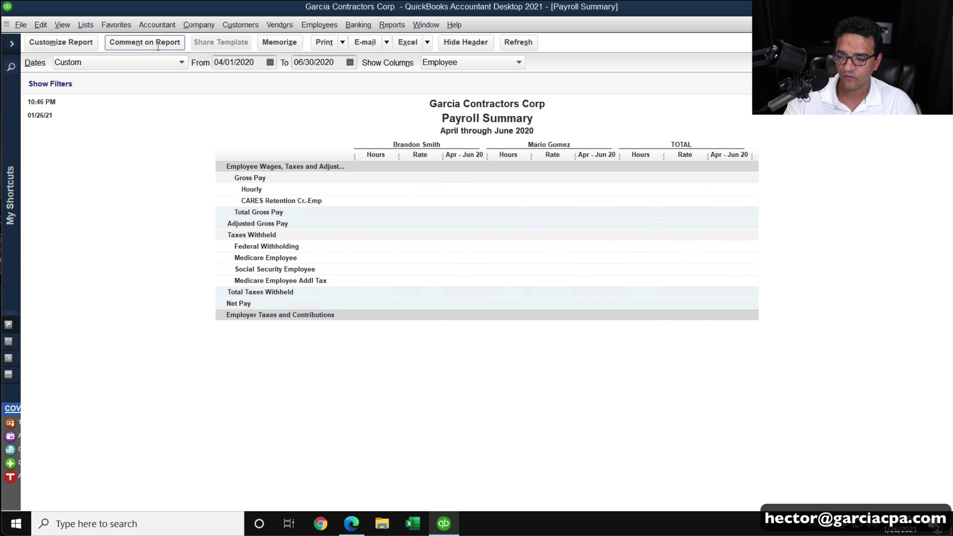
left_click(812, 151)
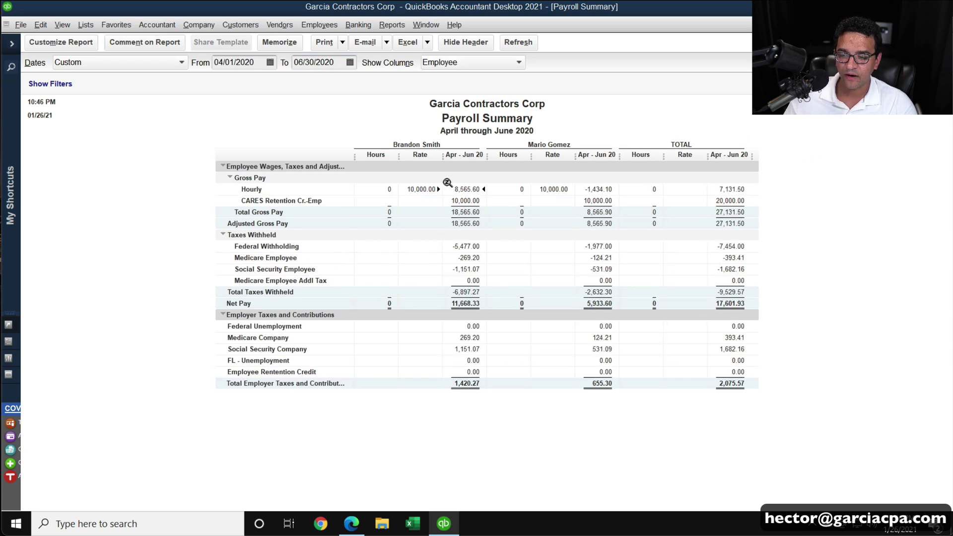
- Examine both employees' Hourly hours, rates and amounts for the quarter in the Payroll Summary
key("super+plus")
key("super+minus")
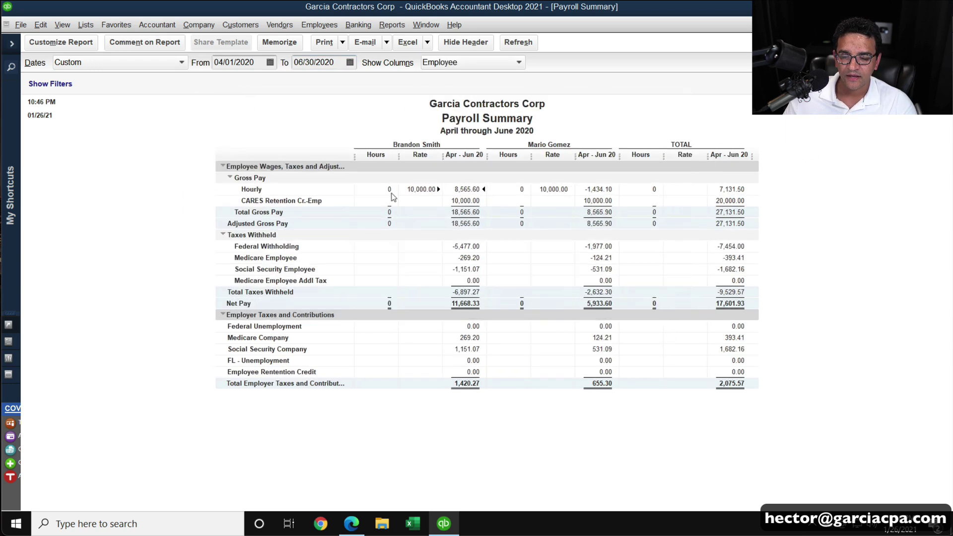
key("super+plus")
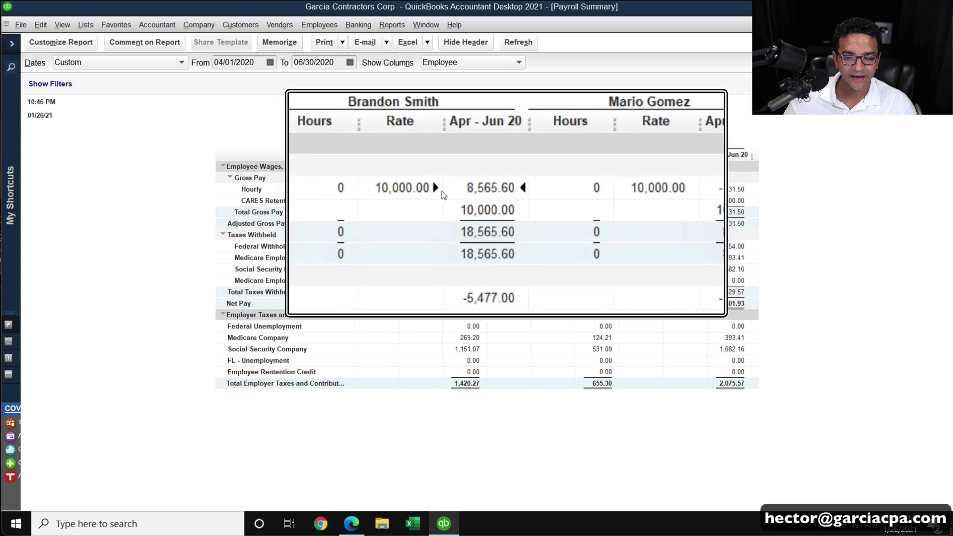
key("super+minus")
key("super+plus")
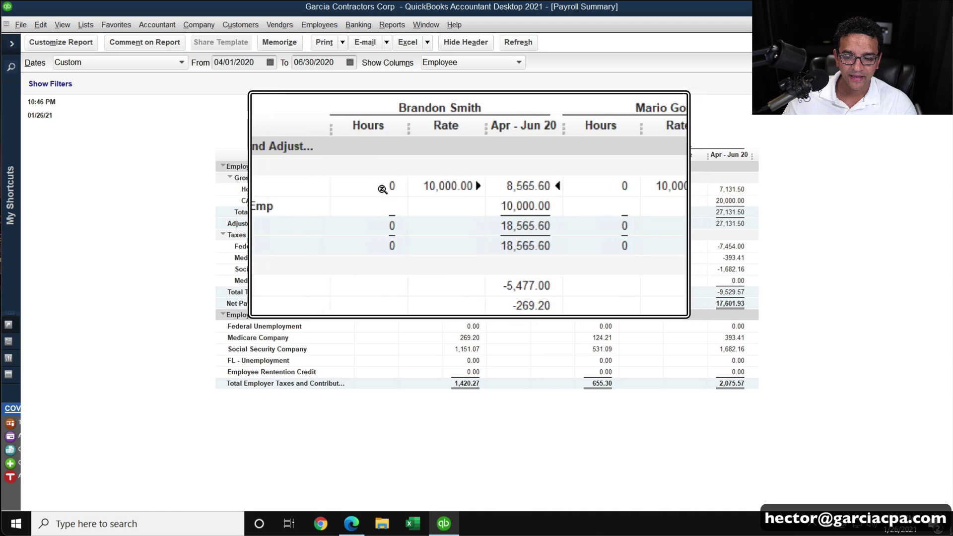
key("super+minus")
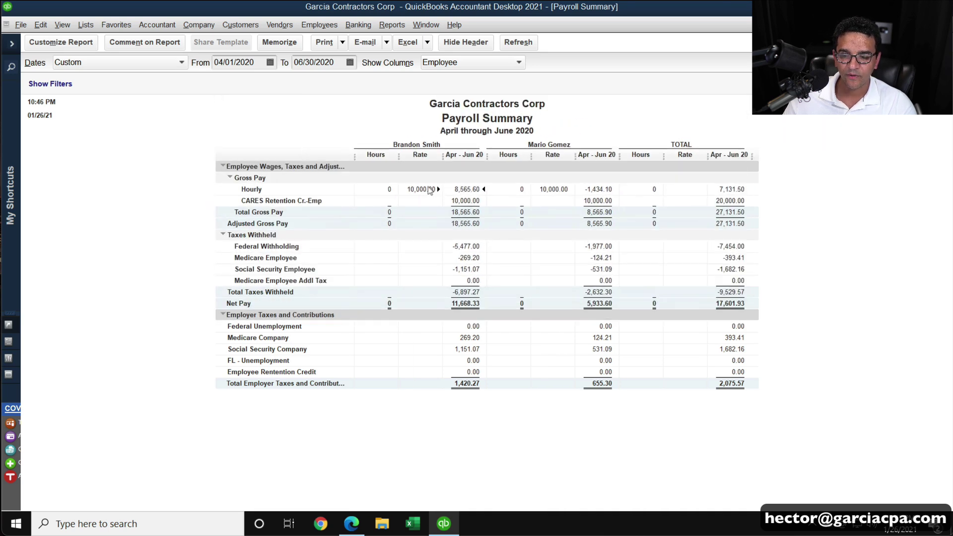
key("super+plus")
key("super+minus")
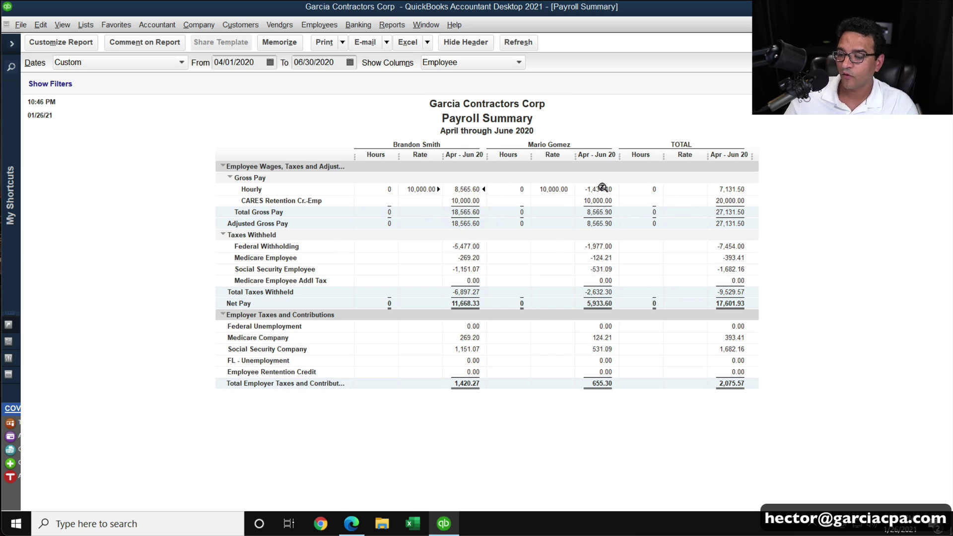
key("super+plus")
key("super+minus")
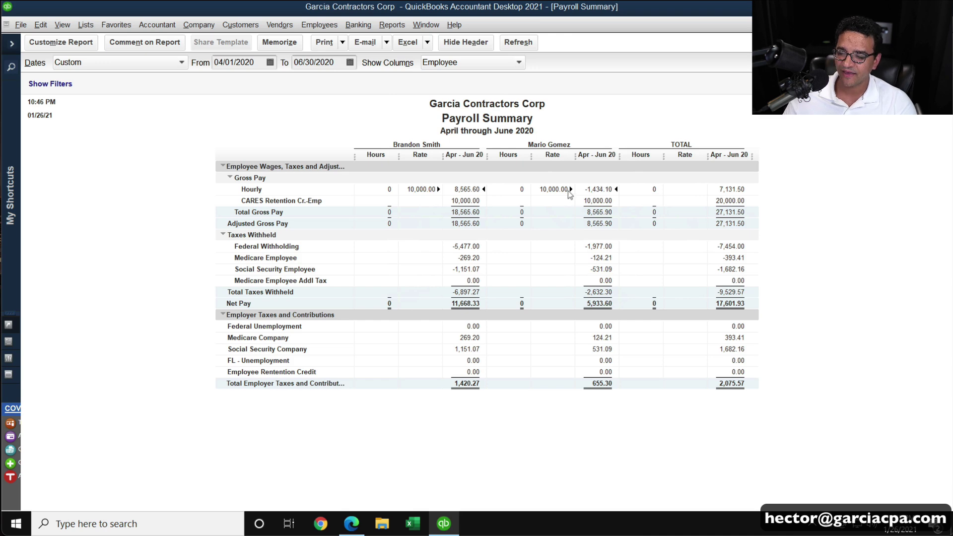
- Open the filter settings for customizing the Payroll Summary report and look through the available filters
left_click(468, 63)
left_click(468, 62)
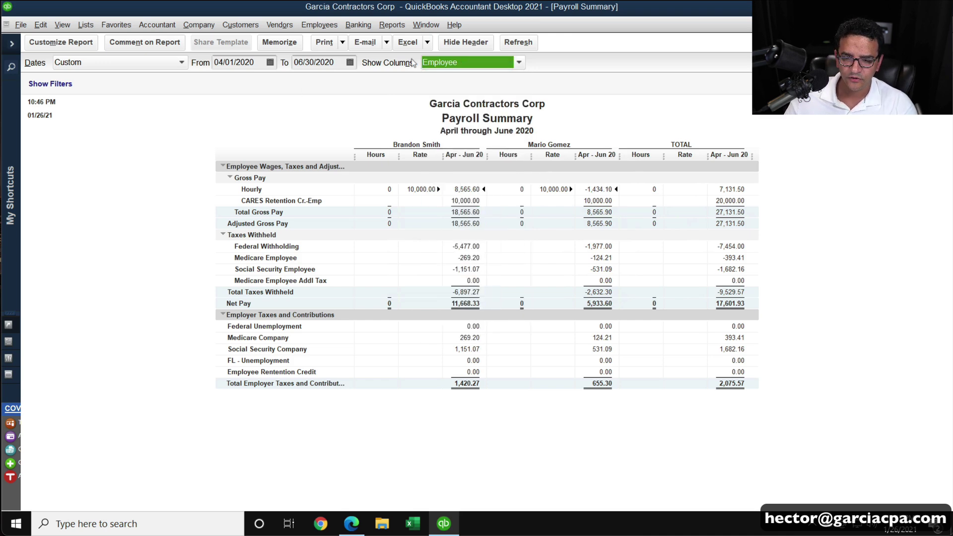
left_click(60, 42)
left_click(278, 78)
left_click(239, 172)
scroll(240, 173, "down", 5)
left_click(240, 172)
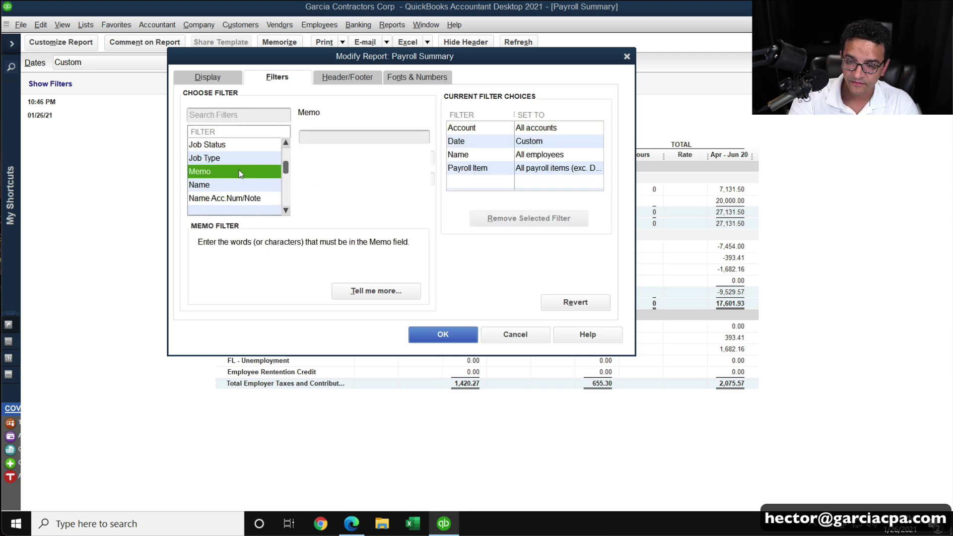
left_click(243, 115)
type("mario")
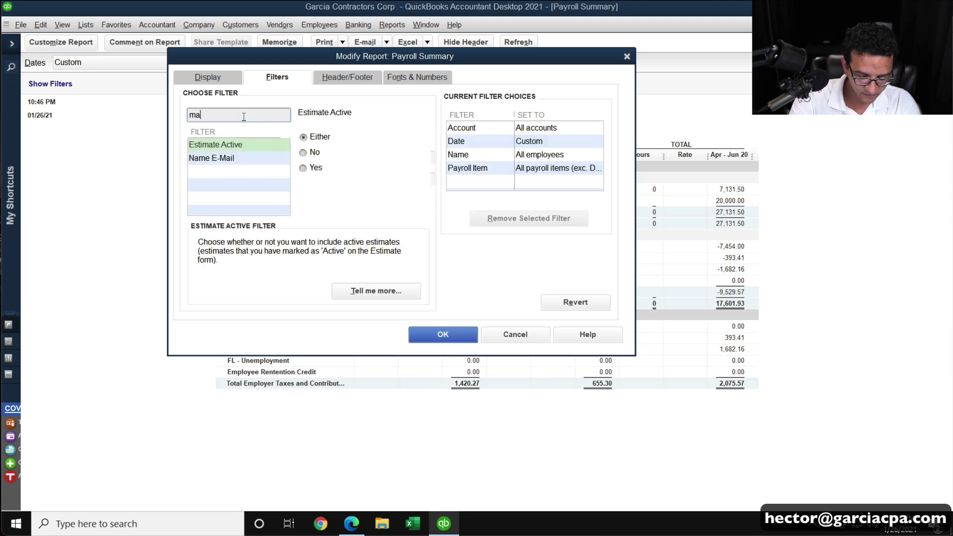
key("BackSpace")
key("BackSpace")
key("BackSpace")
key("BackSpace")
key("BackSpace")
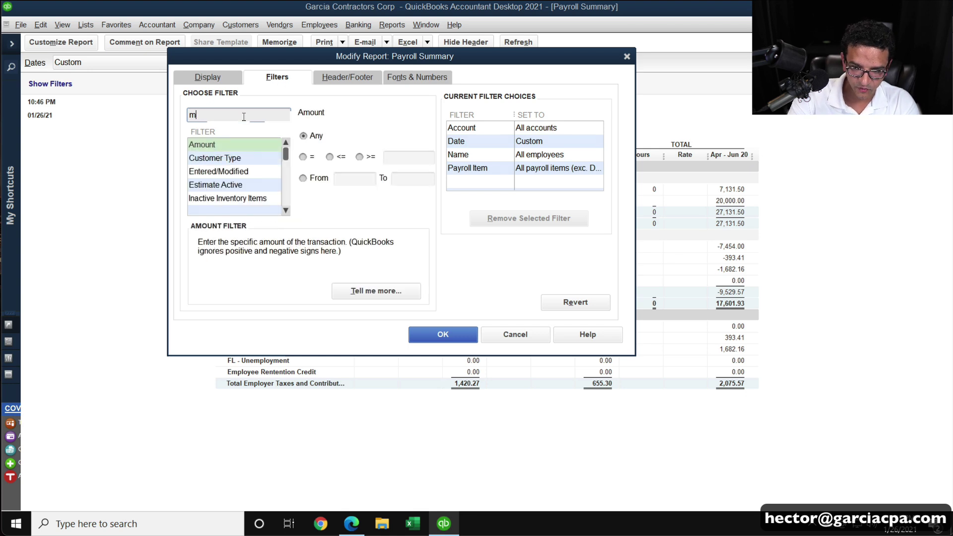
- Filter the Payroll Summary by Name to the second employee and open the transactions behind the total Hourly amount
type("na")
left_click(226, 159)
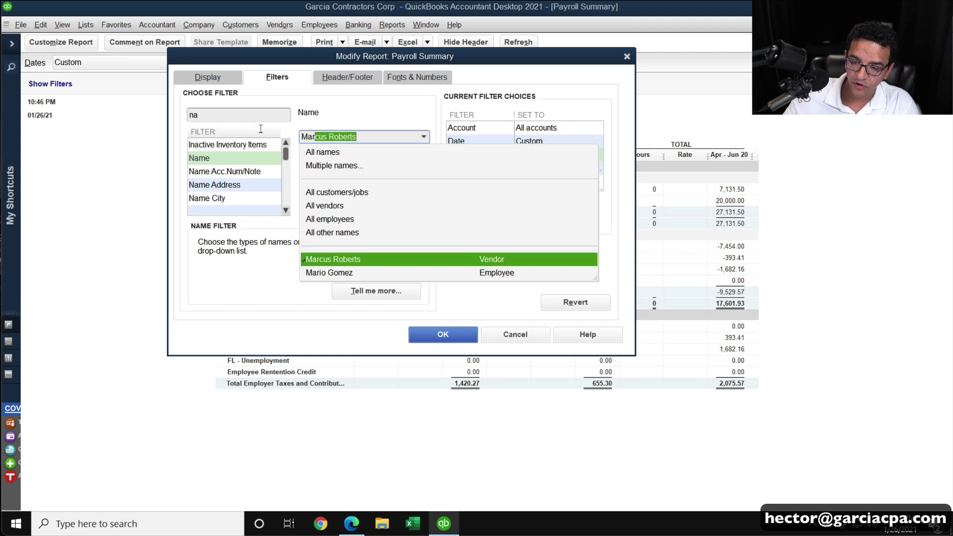
left_click(357, 273)
left_click(429, 337)
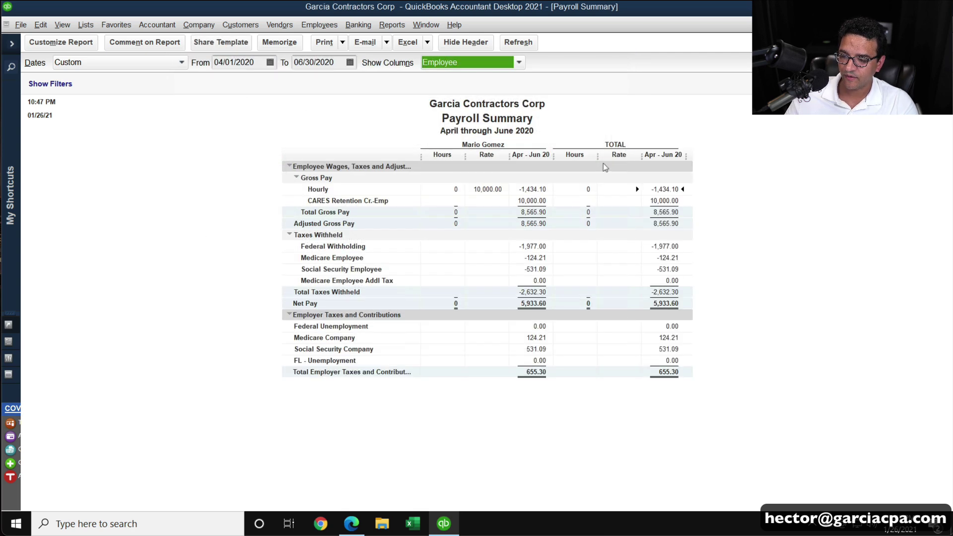
double_click(664, 188)
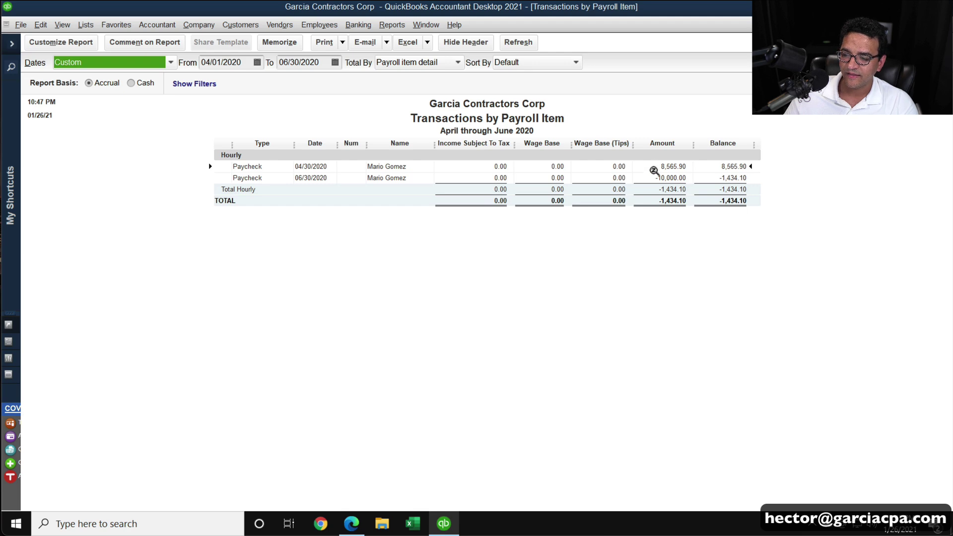
- Examine the second employee's 04/30/2020 paycheck behind the Hourly amount, and return to the Payroll Summary
double_click(674, 166)
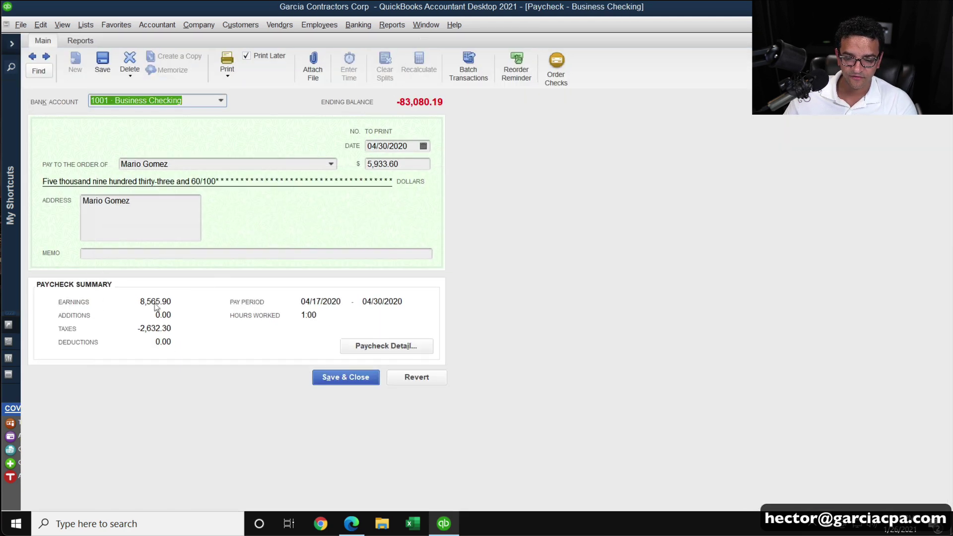
key("Escape")
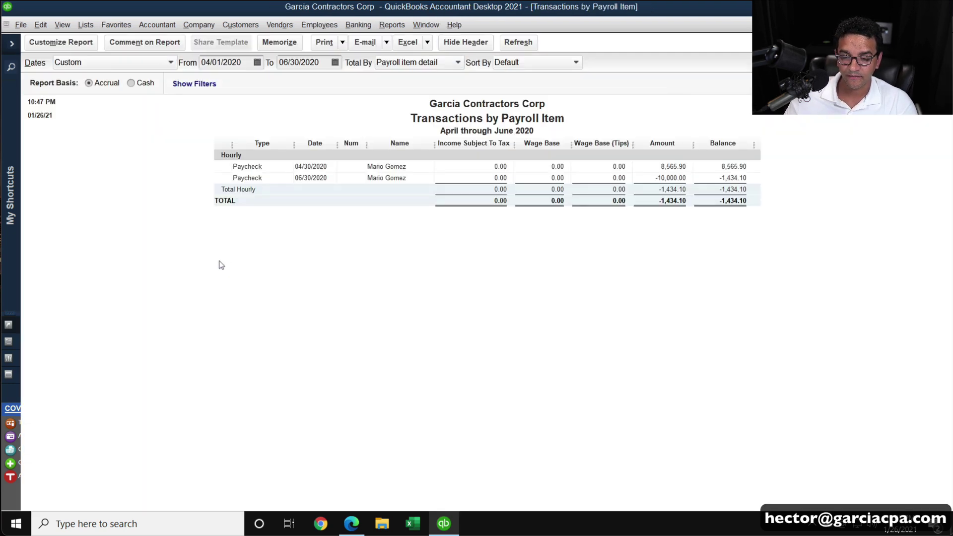
key("Escape")
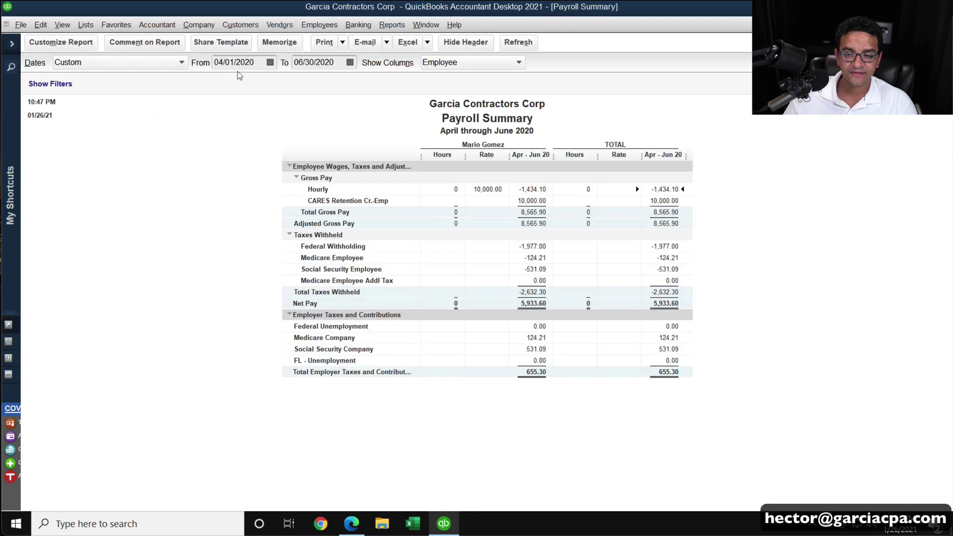
- Remove the Name filter from the Payroll Summary report so it covers all employees
left_click(60, 42)
left_click(282, 74)
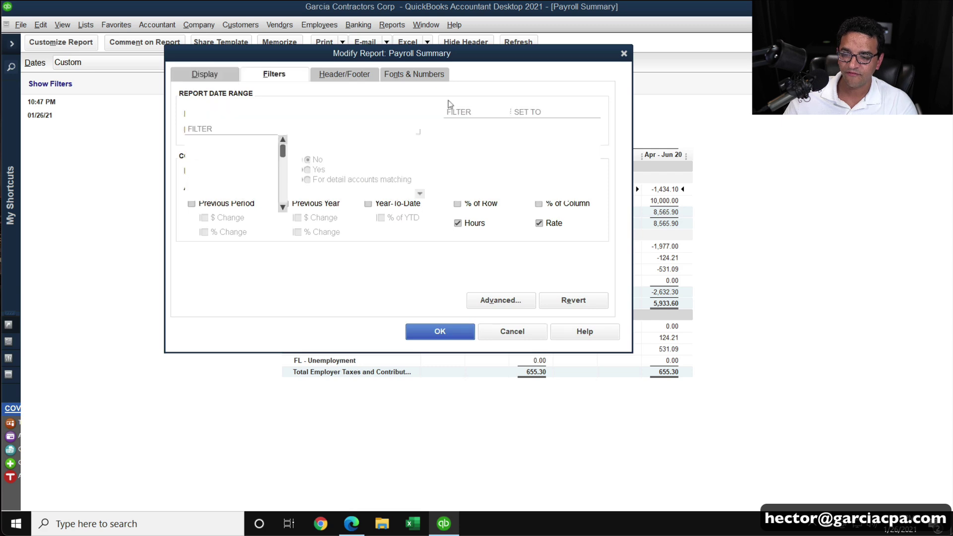
left_click(557, 152)
left_click(516, 215)
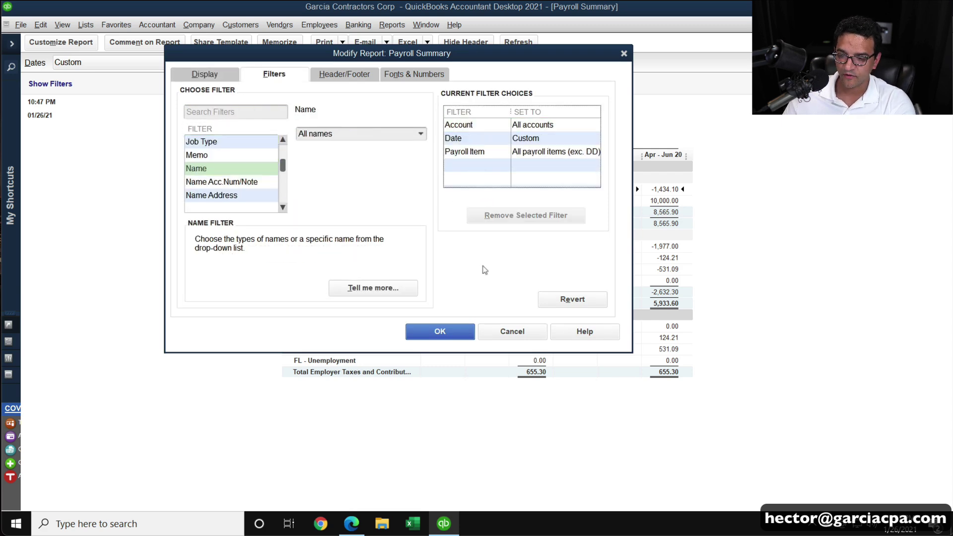
left_click(440, 331)
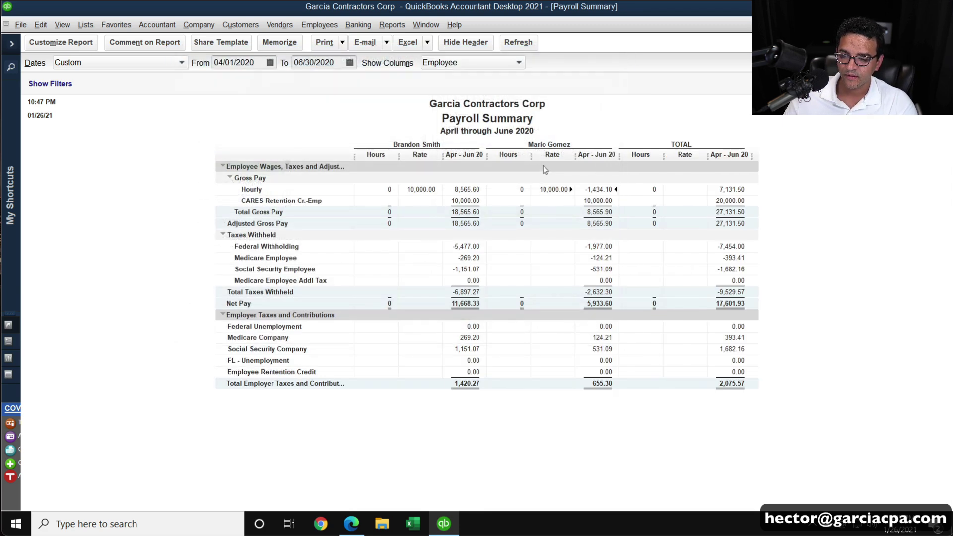
- Open the transactions behind the first employee's Hourly amount and examine the 06/30/2020 adjustment paycheck
double_click(466, 188)
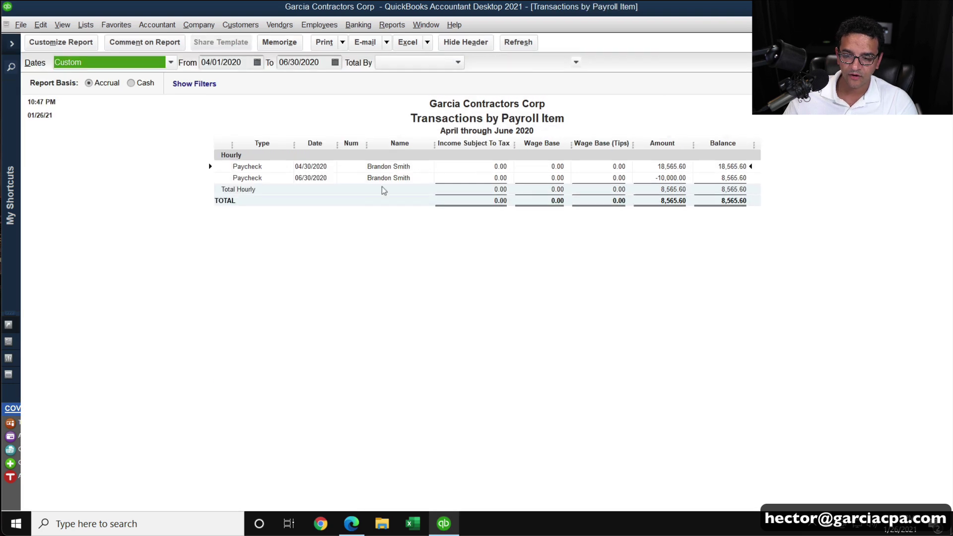
double_click(377, 171)
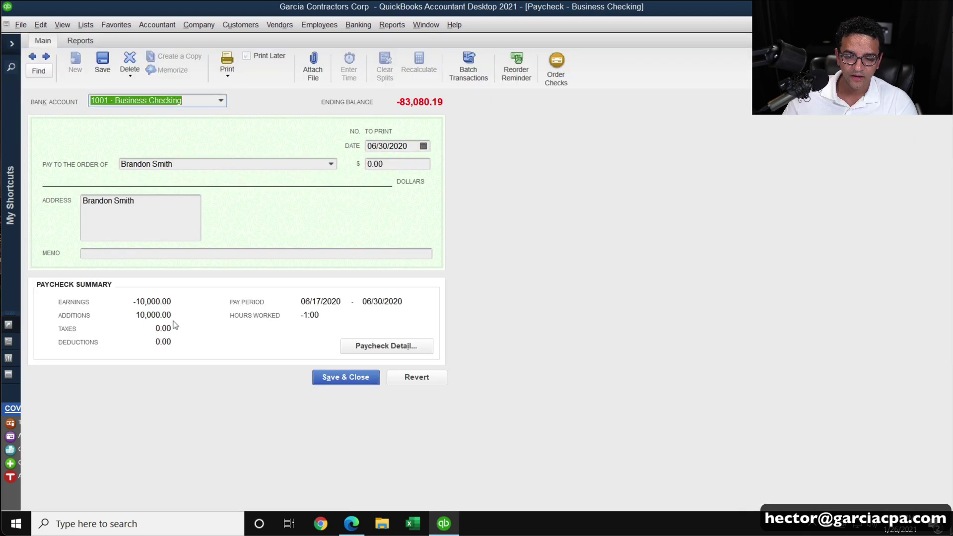
- Review the first employee's 06/30/2020 paycheck details and 04/30/2020 paycheck, returning to the Payroll Summary report
left_click(380, 343)
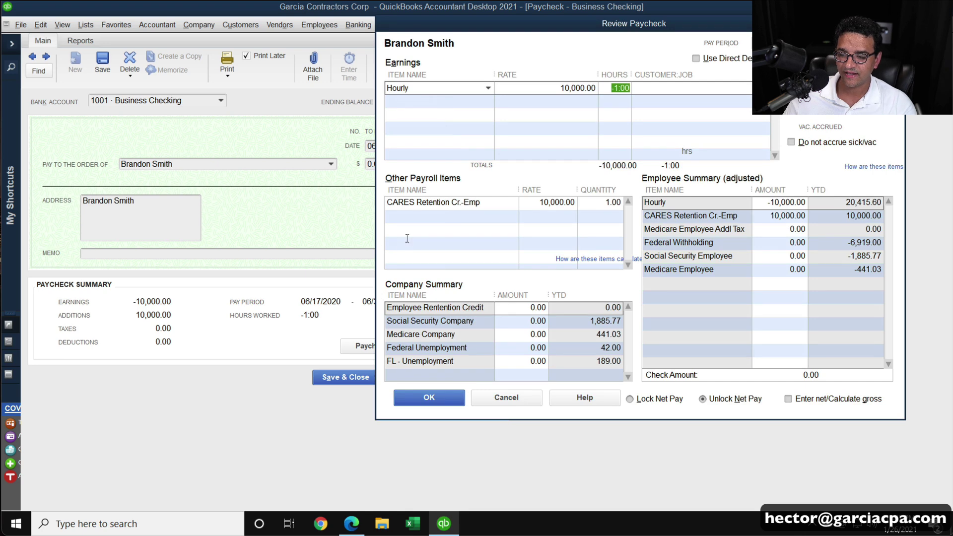
key("Escape")
double_click(378, 163)
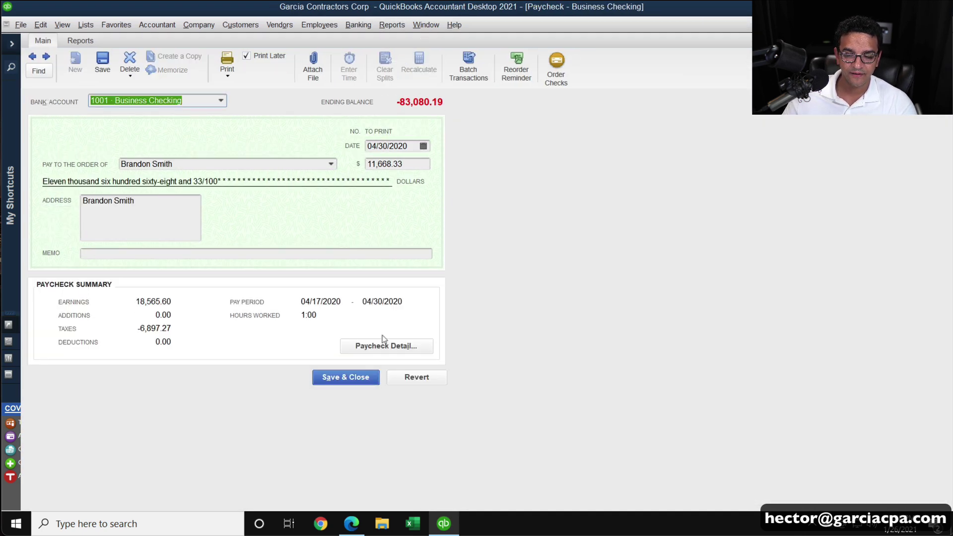
key("Escape")
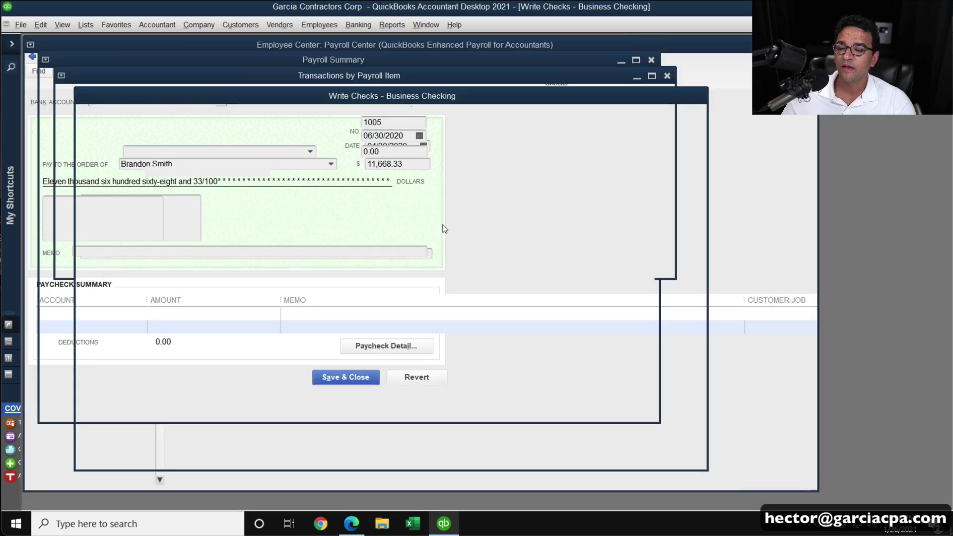
key("Escape")
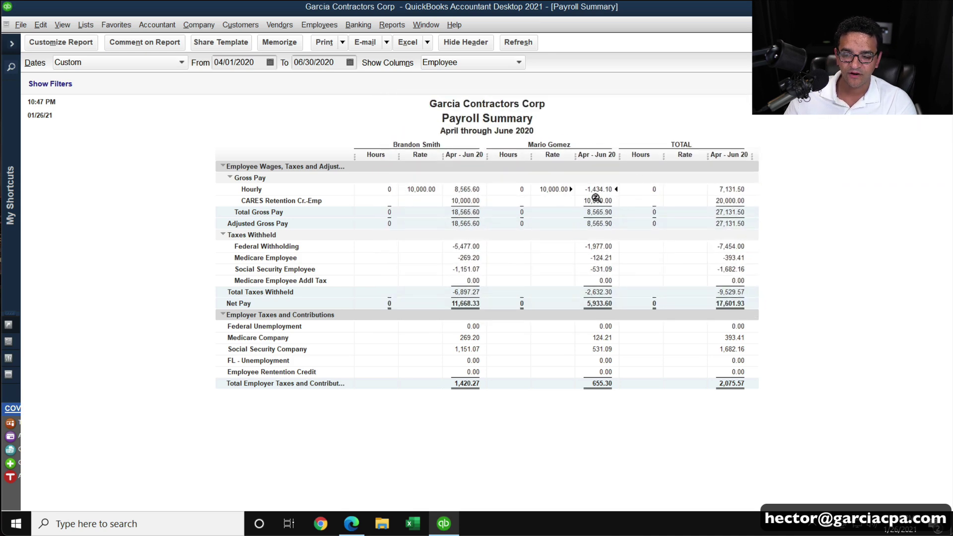
- Copy the Hourly amount from the second employee's 04/30/2020 paycheck details and return to the Payroll Summary report
double_click(595, 189)
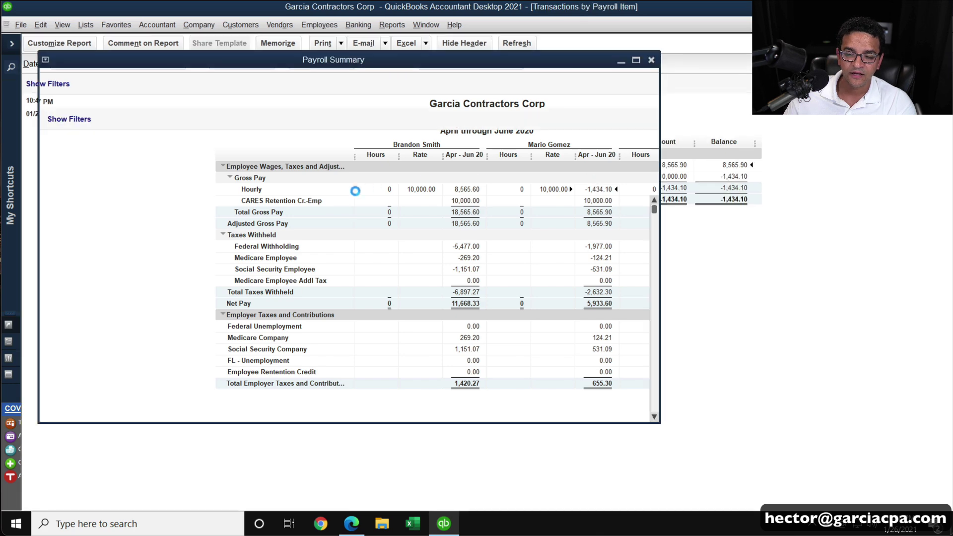
double_click(662, 164)
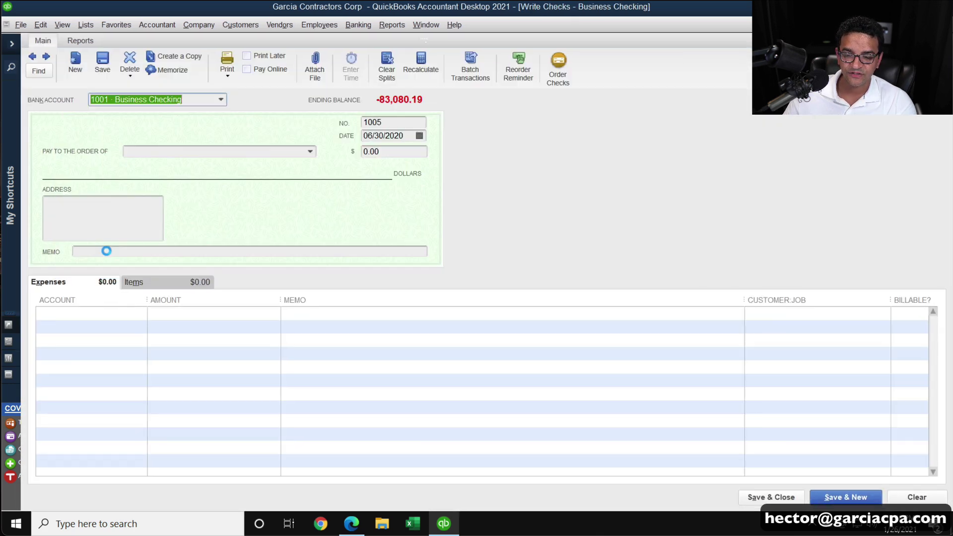
left_click(392, 346)
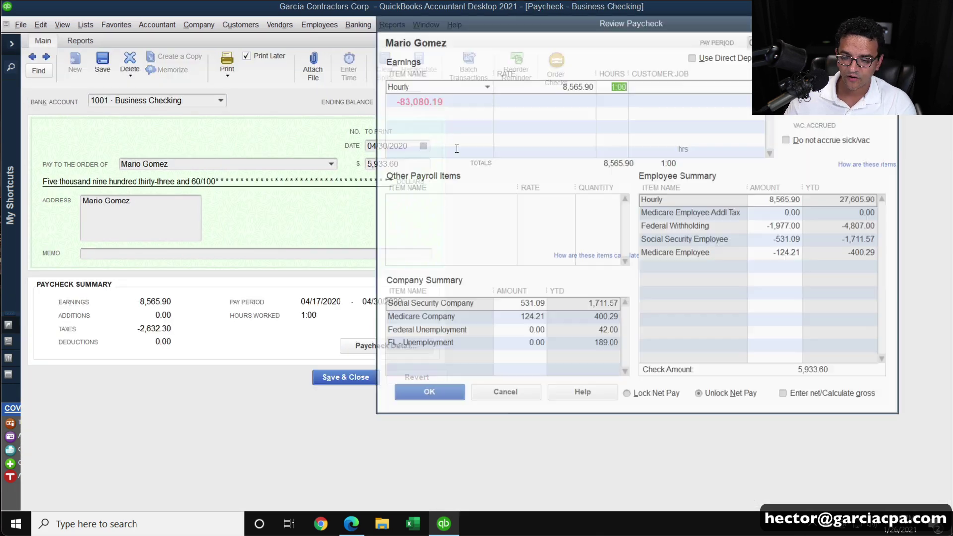
left_click(755, 202)
right_click(796, 201)
left_click(815, 238)
key("Escape")
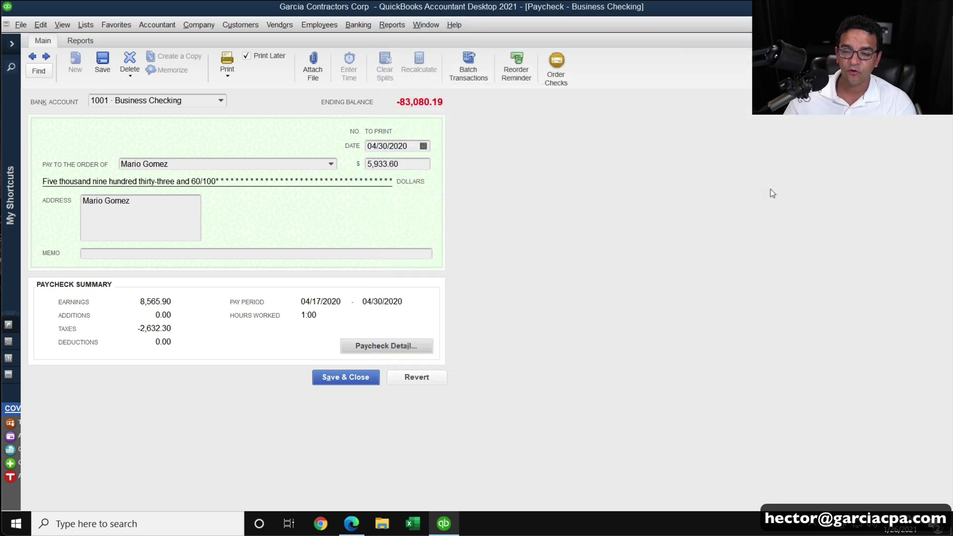
key("Escape")
key("Escape")
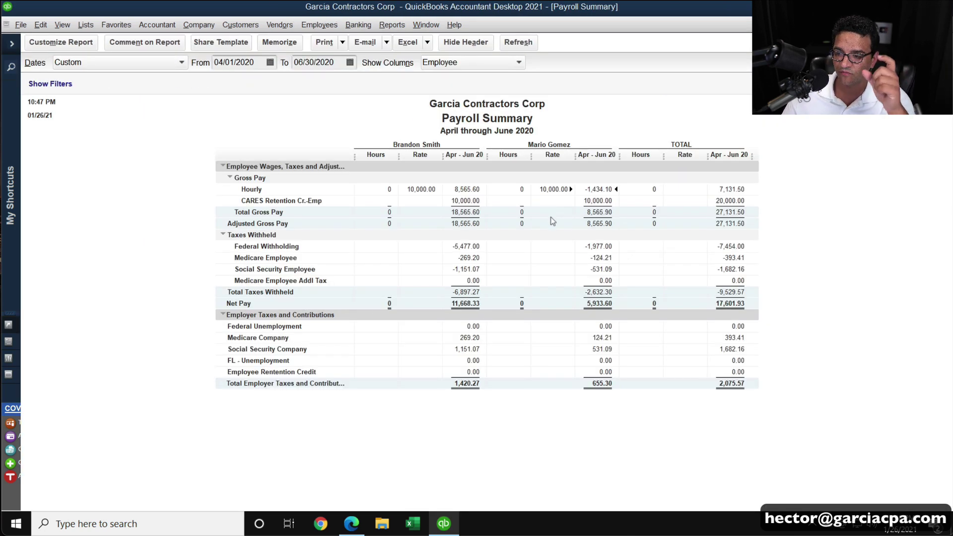
- Open the second employee's 06/30/2020 paycheck from the CARES Retention Cr.-Emp amount and set its Hourly rate to 8,565.90
double_click(599, 200)
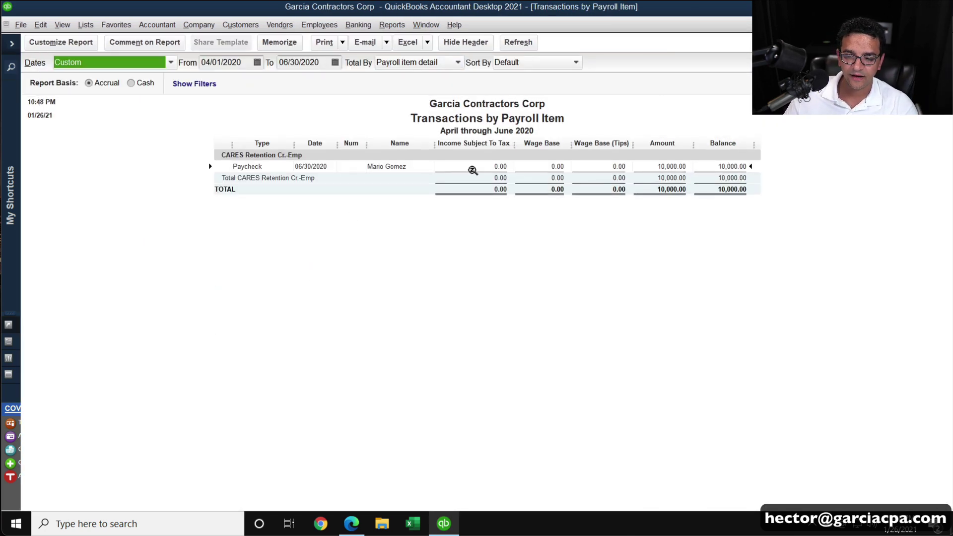
double_click(498, 163)
left_click(367, 346)
left_click(547, 81)
type("8565.90")
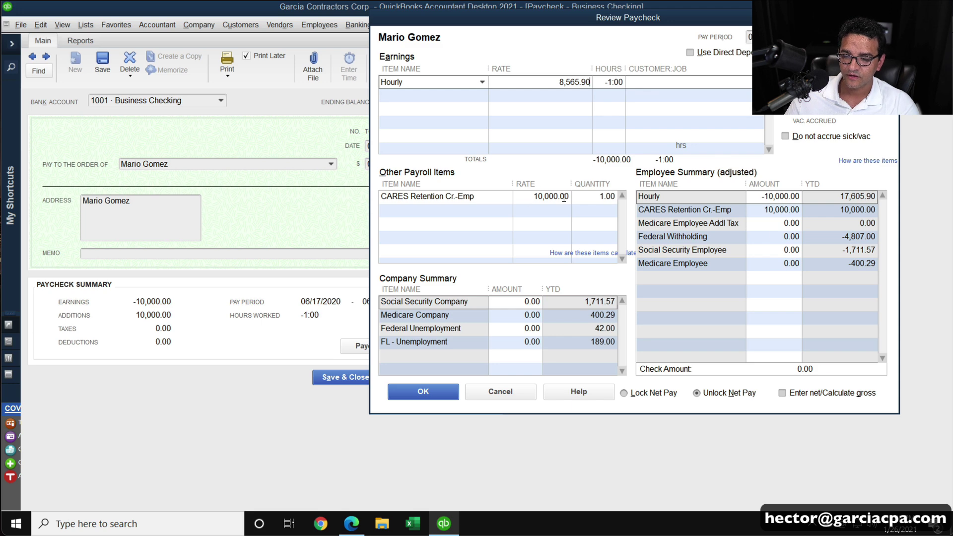
- Set the CARES Retention Cr.-Emp rate and its Employee Summary amount to 8,565.90 in the reviewed paycheck
left_click(611, 197)
key("ctrl+v")
key("Tab")
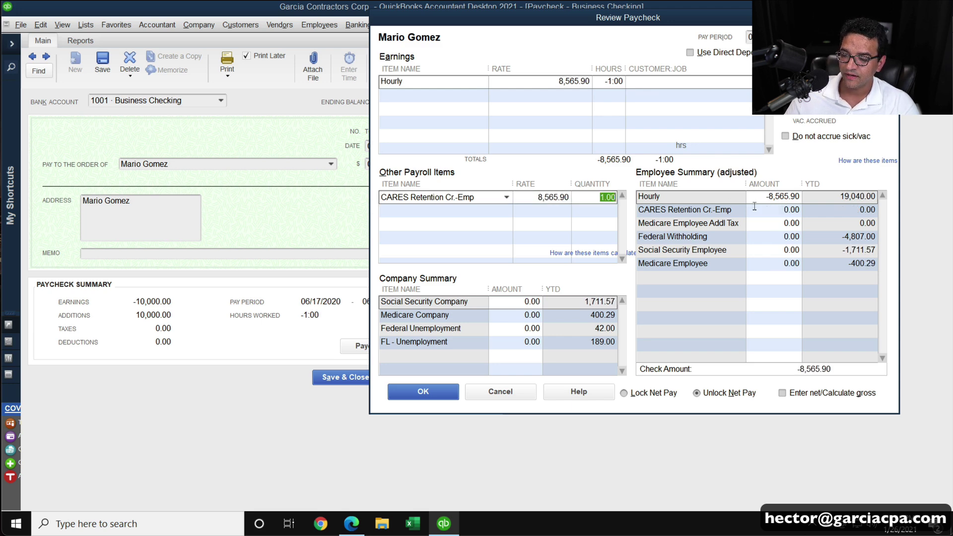
left_click(766, 214)
key("ctrl+v")
left_click(784, 198)
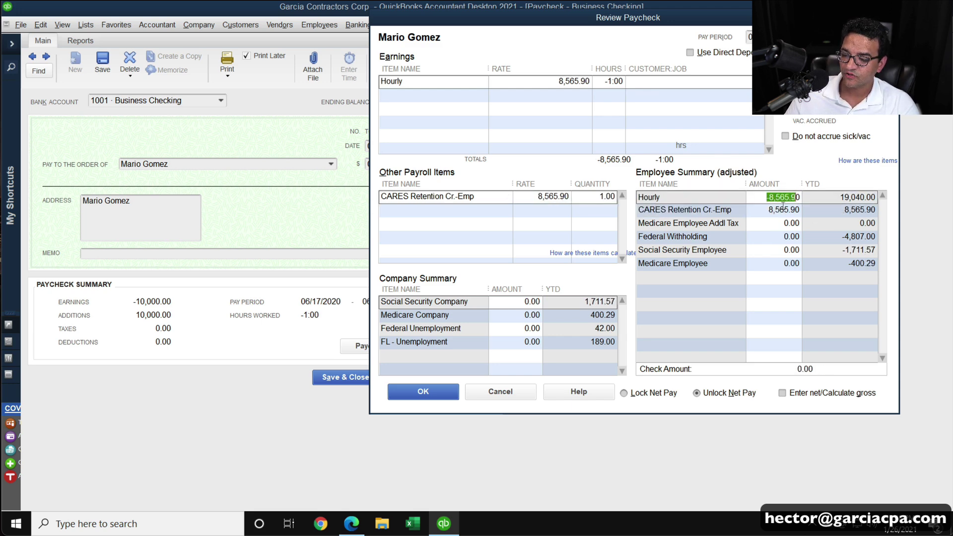
key("super+plus")
key("super+Escape")
left_click(778, 213)
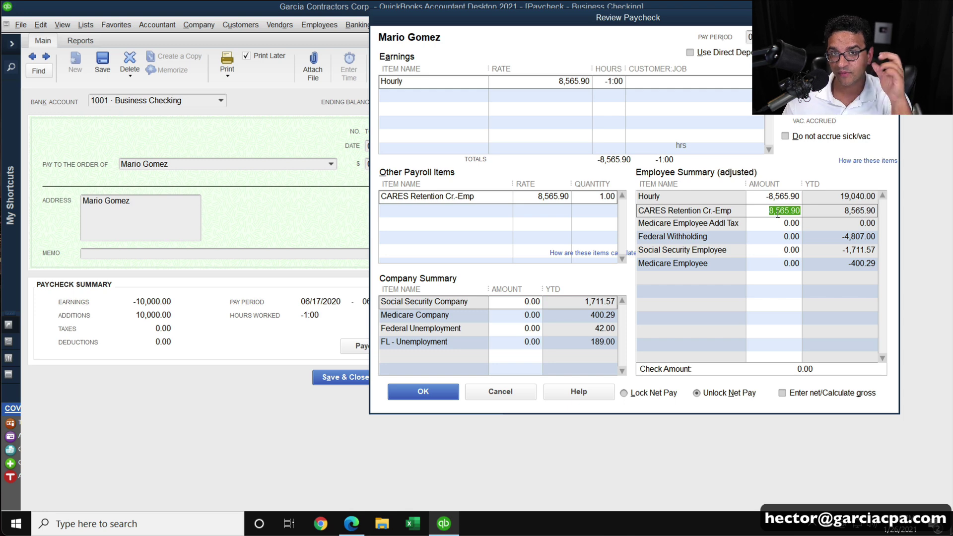
left_click(768, 238)
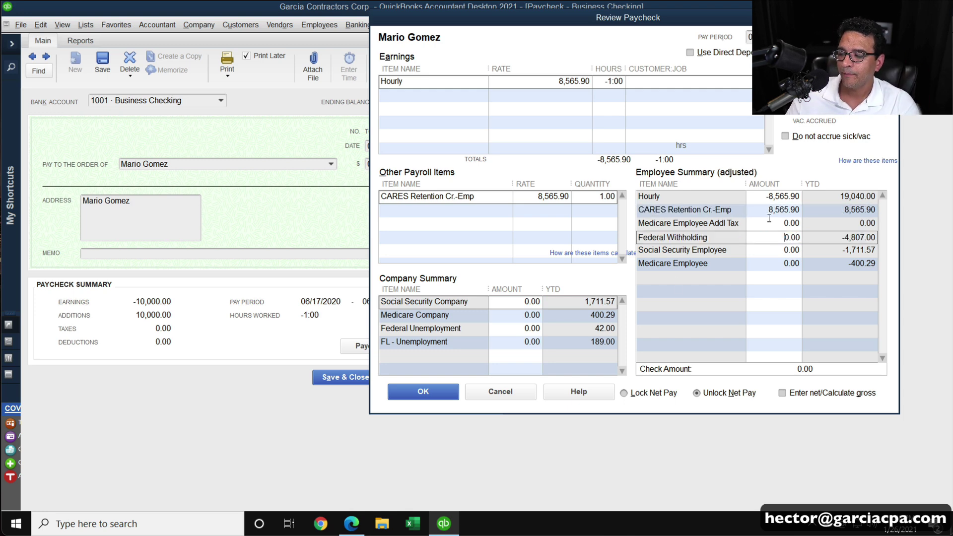
- Save the adjusted 06/30/2020 paycheck, accepting the change to a past transaction, and return to the Payroll Summary report
left_click(423, 391)
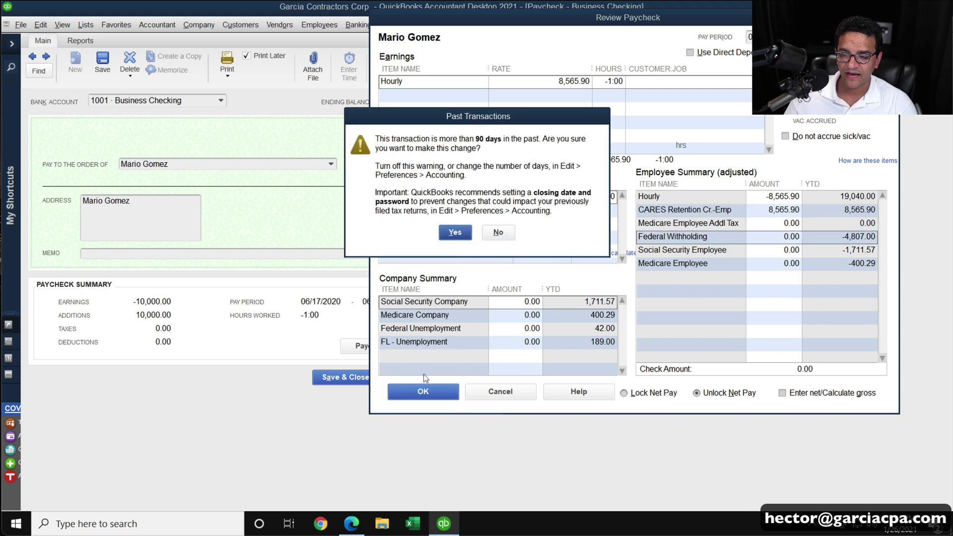
left_click(455, 233)
left_click(343, 377)
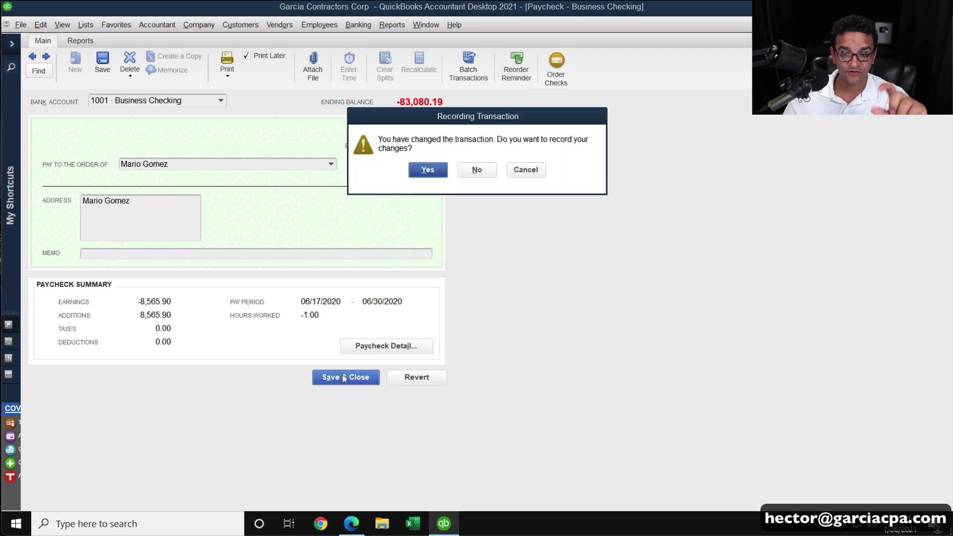
left_click(437, 172)
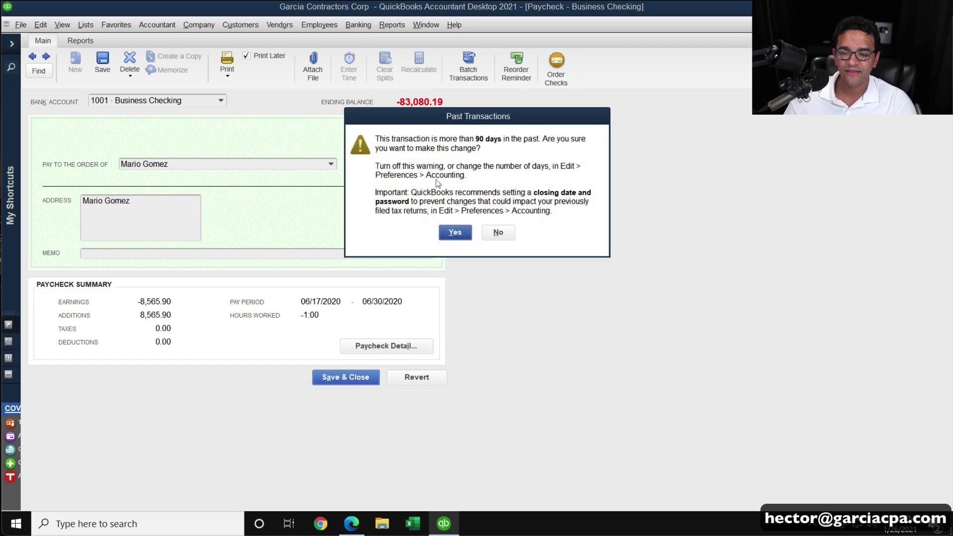
left_click(453, 233)
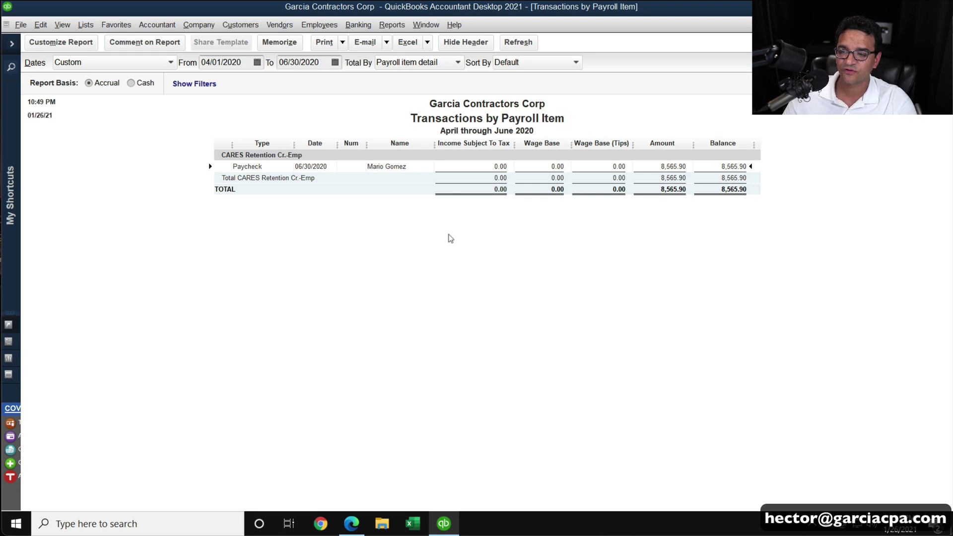
key("Escape")
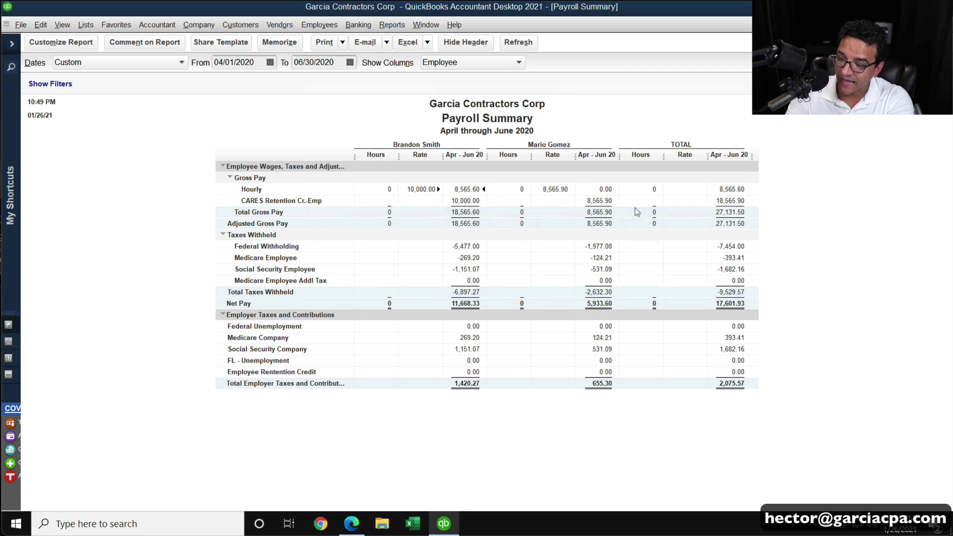
- Close the Payroll Summary report and open payroll tax form processing
key("Escape")
left_click(392, 25)
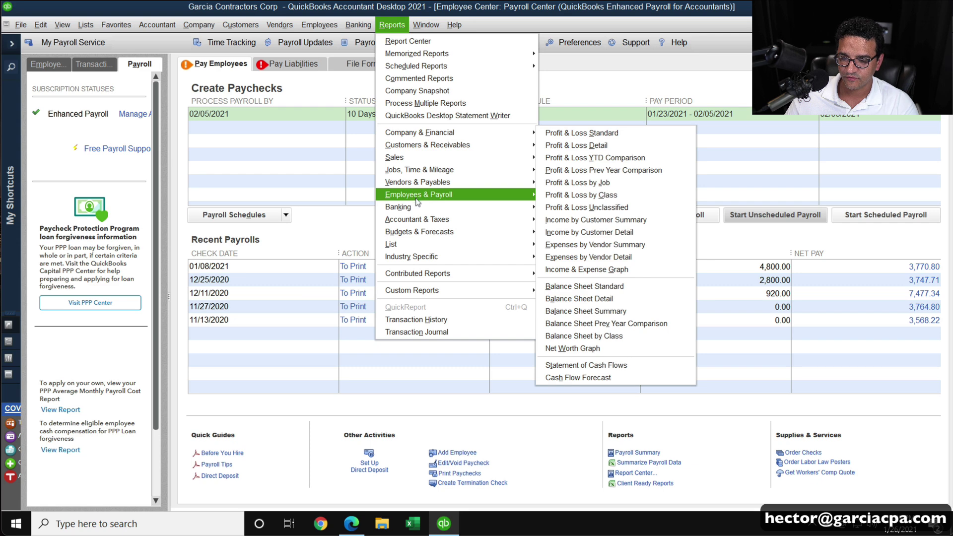
left_click(319, 25)
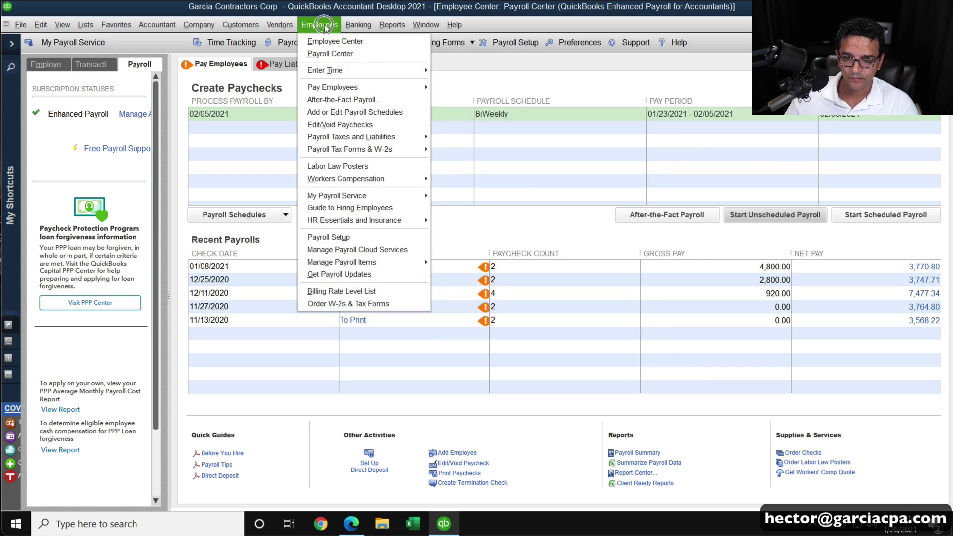
mouse_move(358, 137)
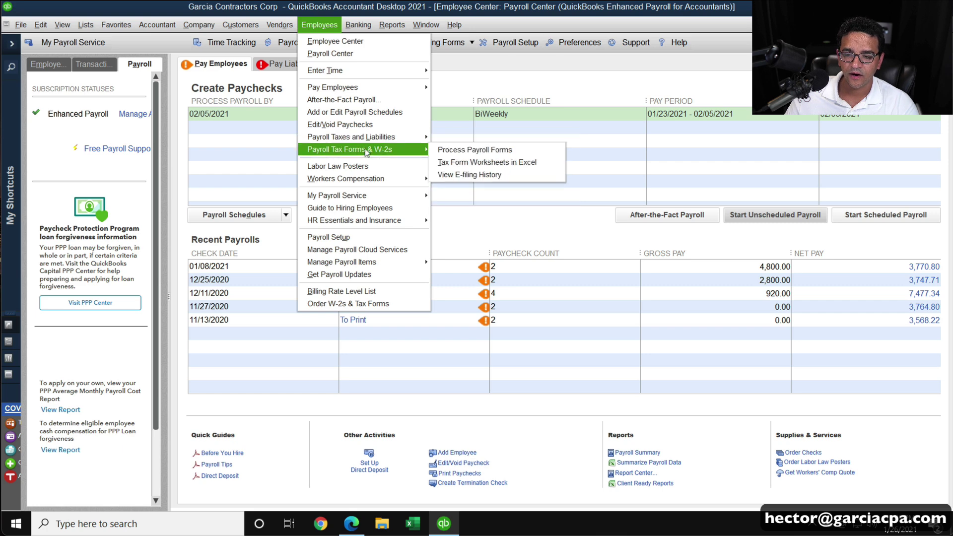
left_click(447, 150)
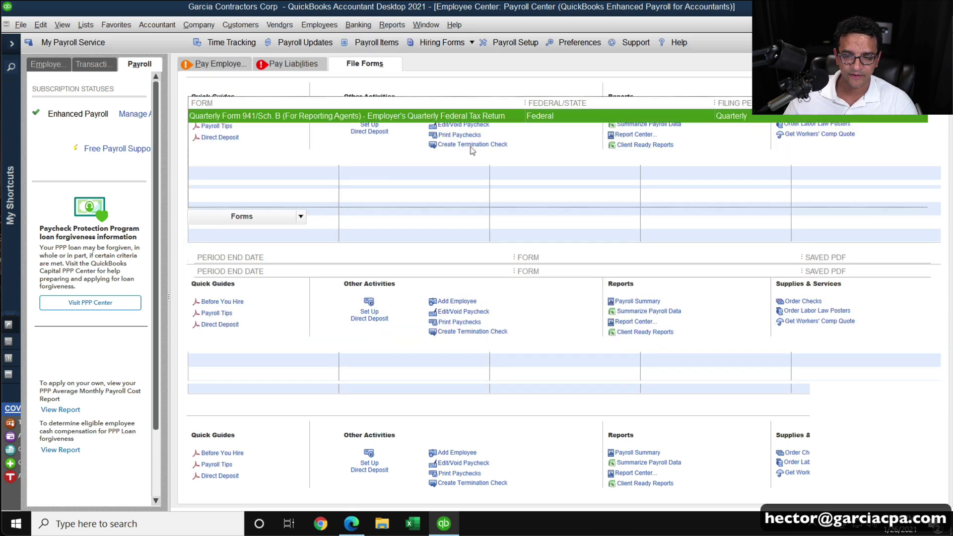
- Create the federal Quarterly Form 941/Sch. B (For Reporting Agents) for the quarter ending 06/30/2020
left_click(908, 218)
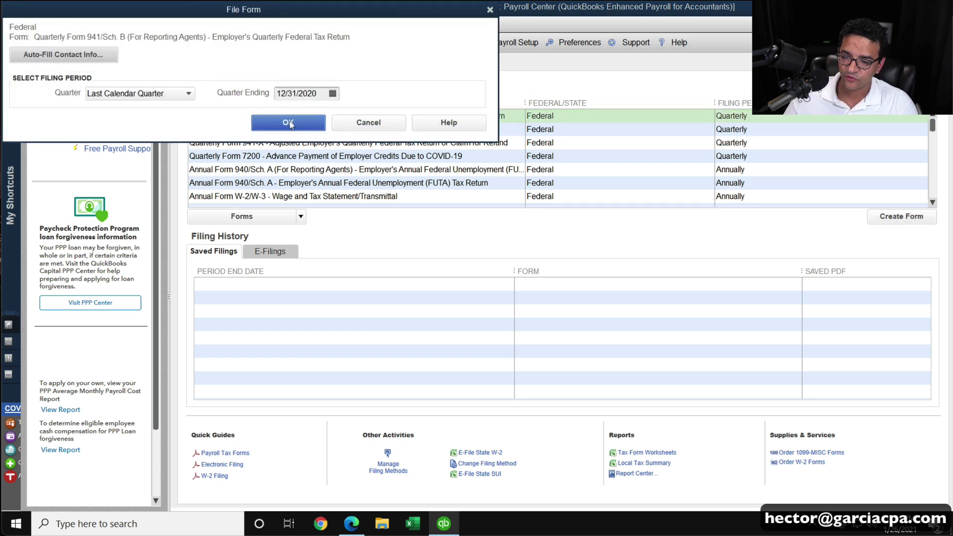
left_click(304, 96)
type("0630")
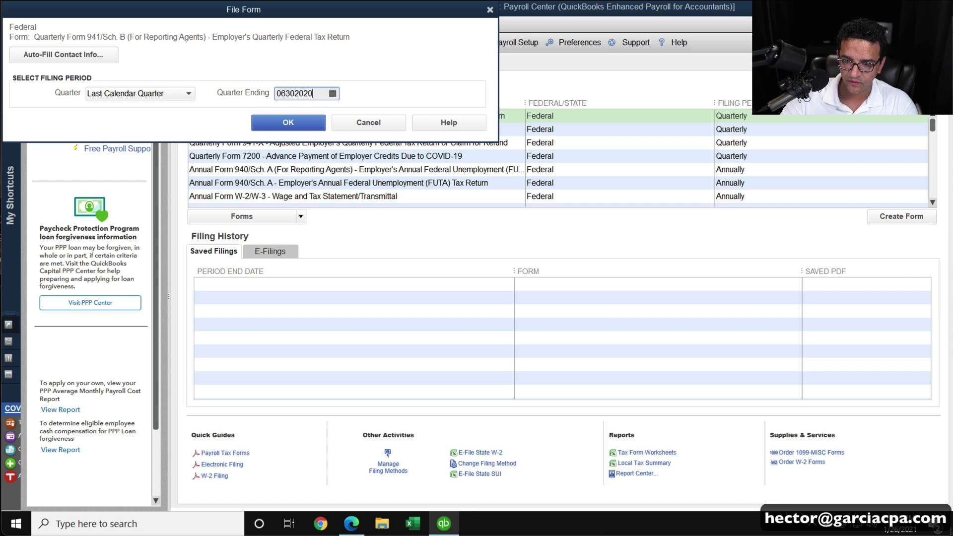
left_click(270, 124)
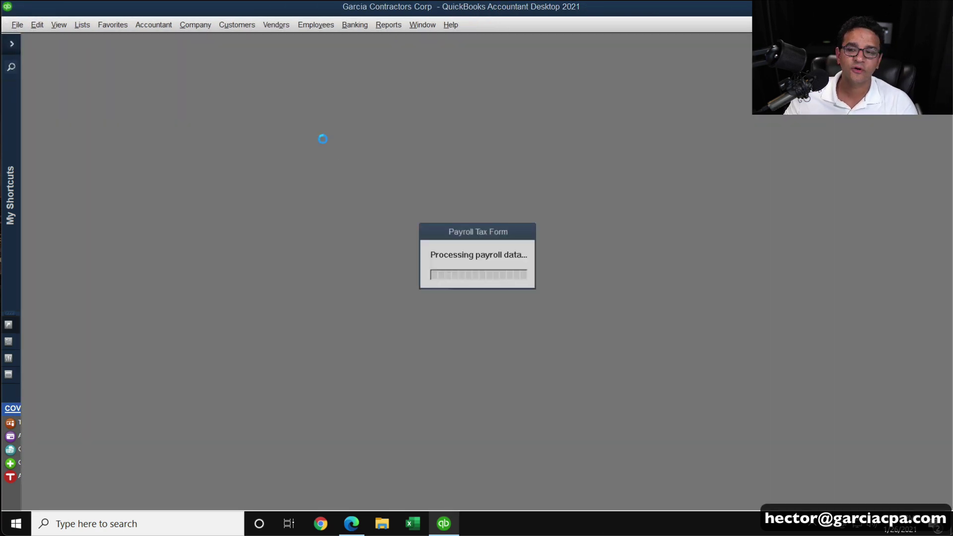
- Examine Form 941 from the interview through Part 3, including the employee retention credit and balance due lines
scroll(887, 305, "down", 1)
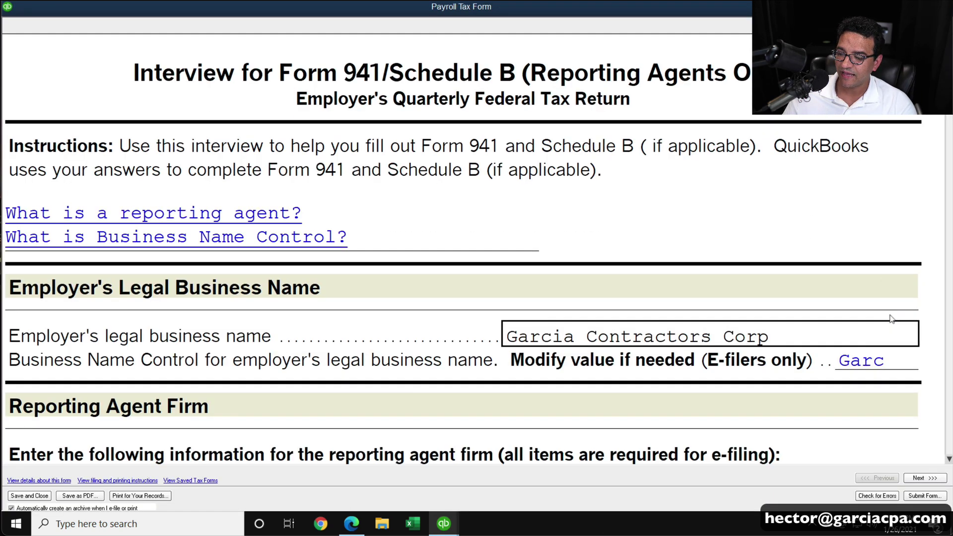
left_click(924, 478)
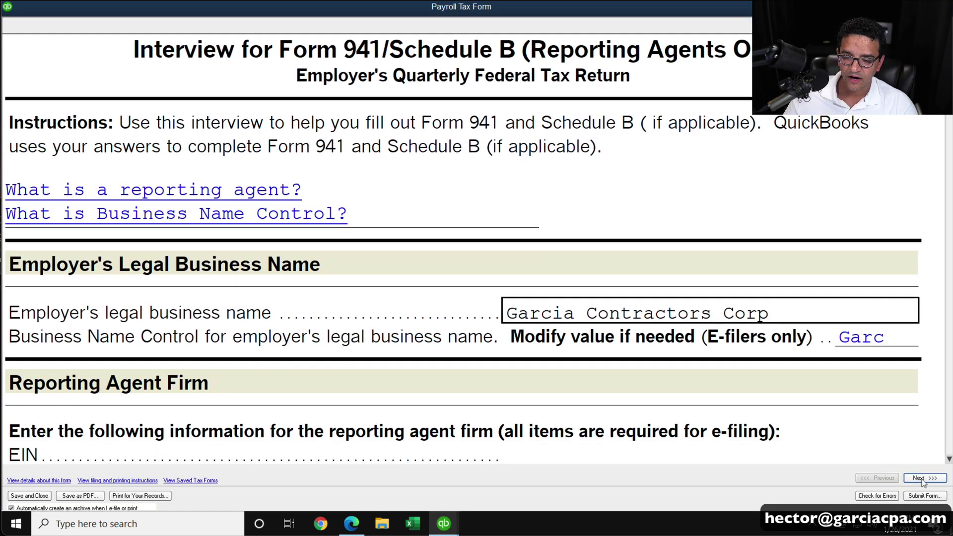
scroll(949, 442, "down", 17)
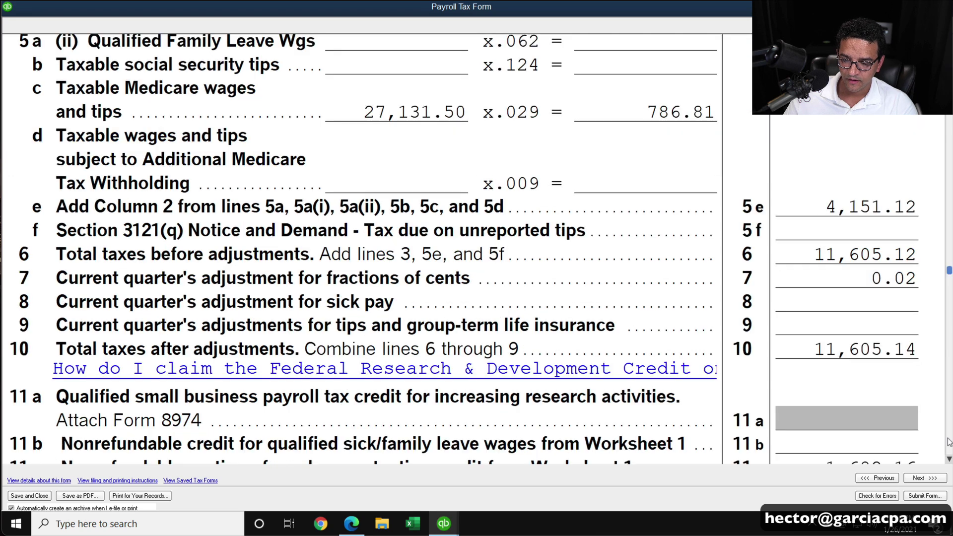
scroll(904, 424, "down", 8)
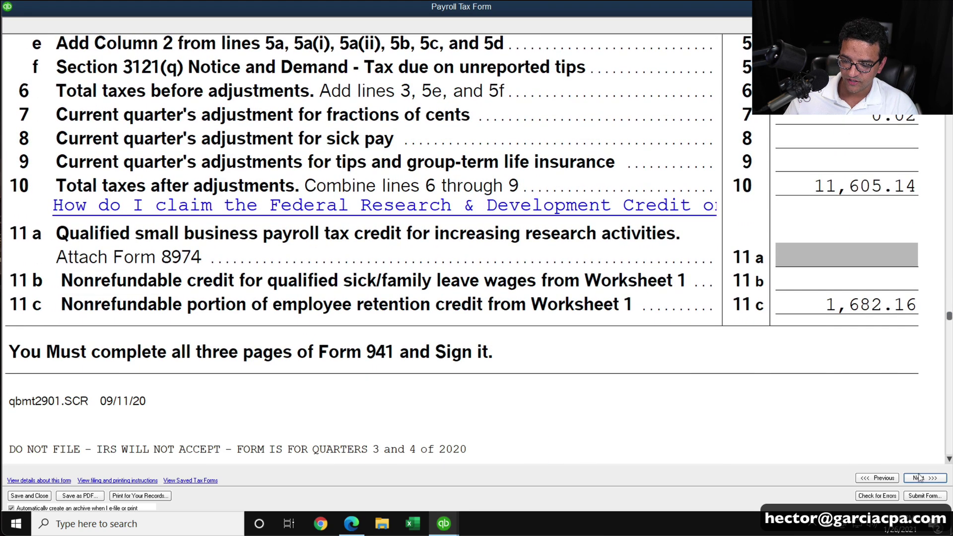
scroll(810, 380, "down", 2)
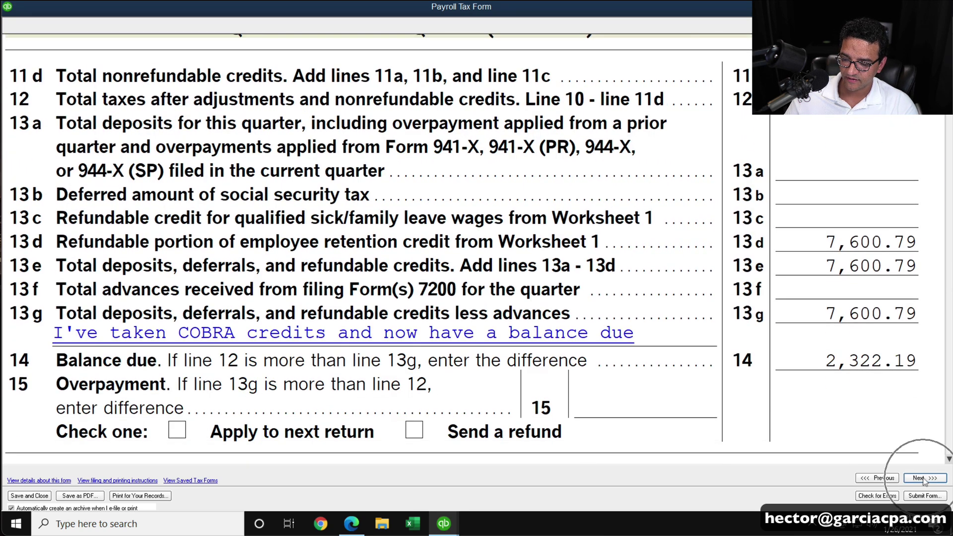
scroll(797, 402, "down", 9)
scroll(797, 401, "down", 3)
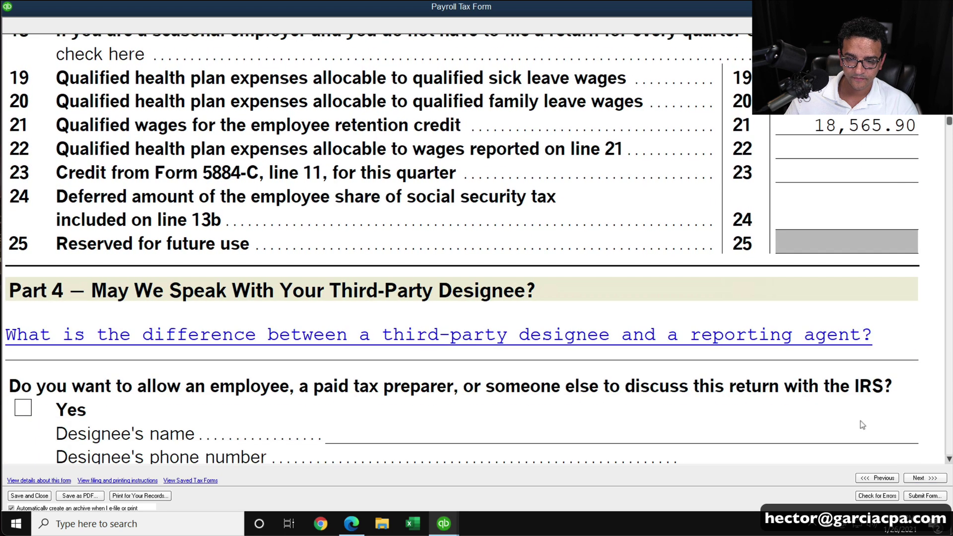
- Examine Worksheet 1 from Step 1 through the employee retention credit figures in Step 3, and close the payroll tax form
left_click(925, 478)
scroll(691, 344, "down", 2)
left_click(925, 478)
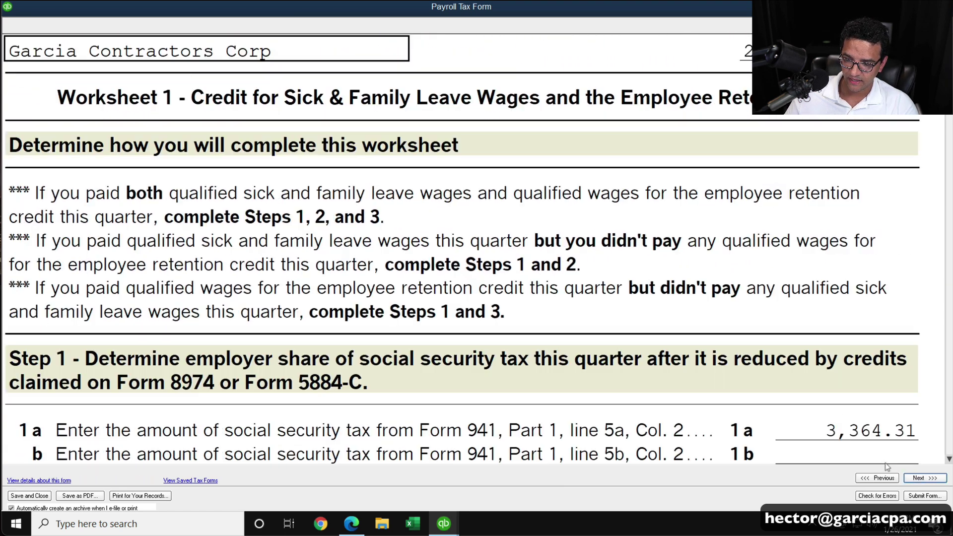
scroll(707, 375, "down", 3)
scroll(710, 370, "down", 20)
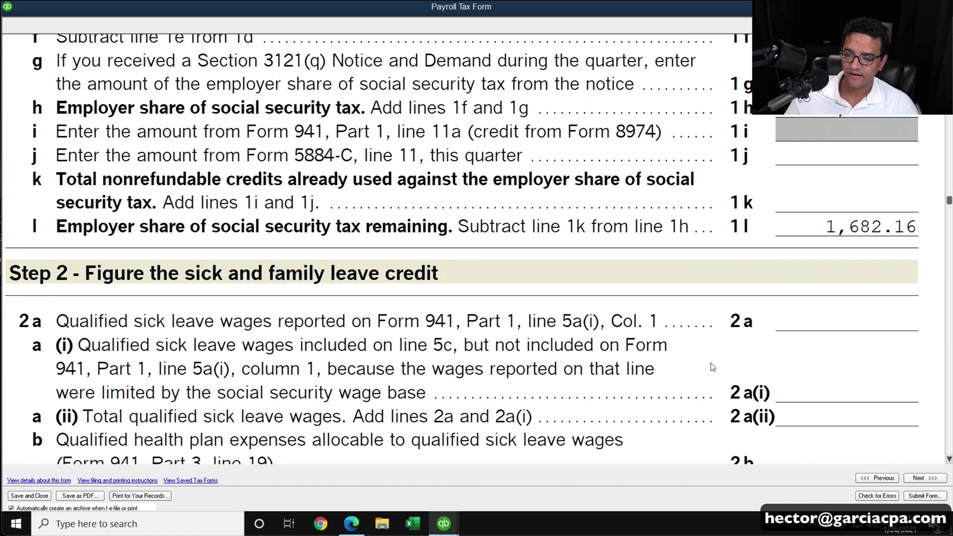
scroll(709, 361, "down", 5)
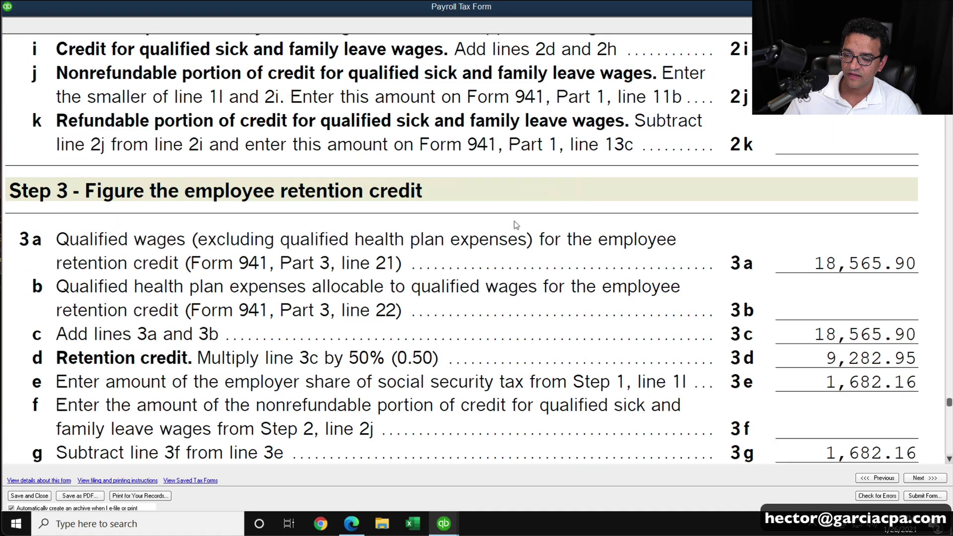
left_click(868, 266)
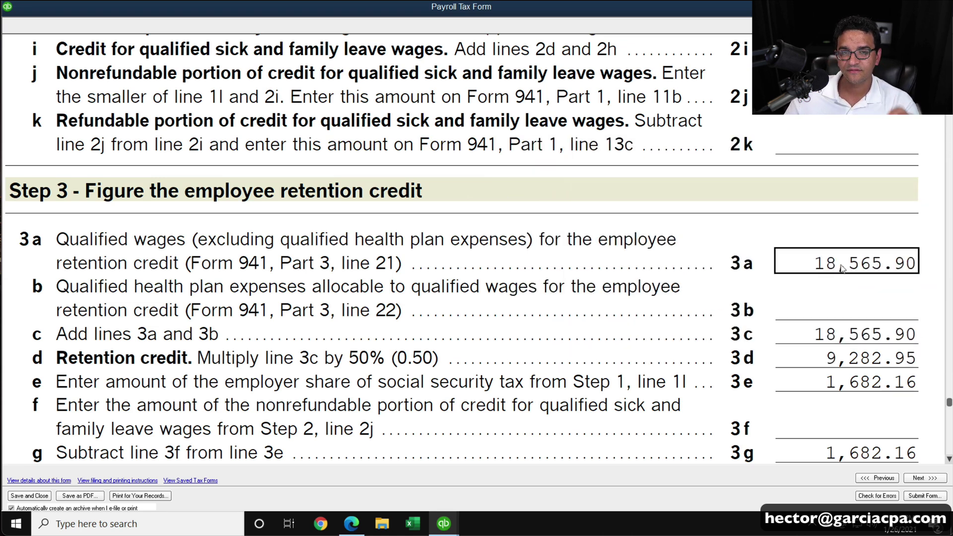
scroll(818, 268, "down", 3)
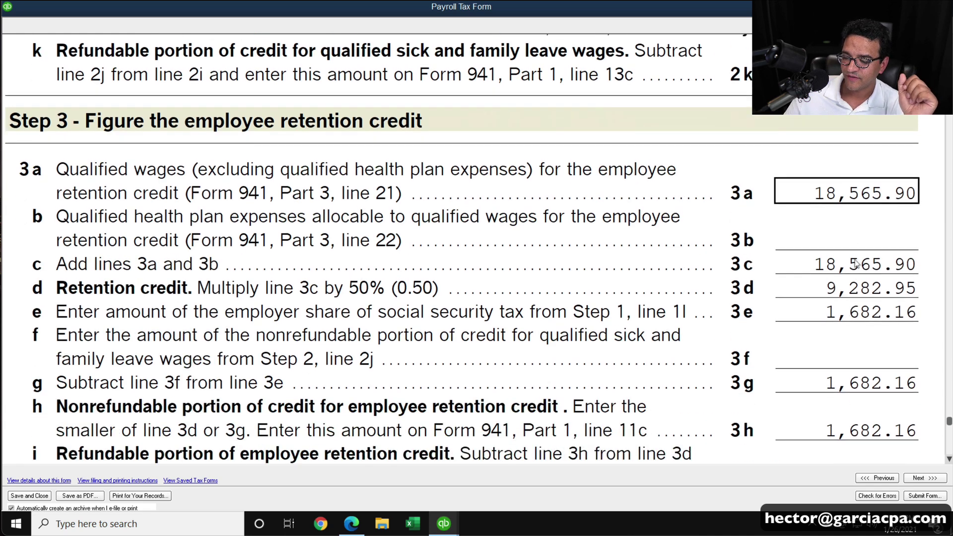
left_click(845, 243)
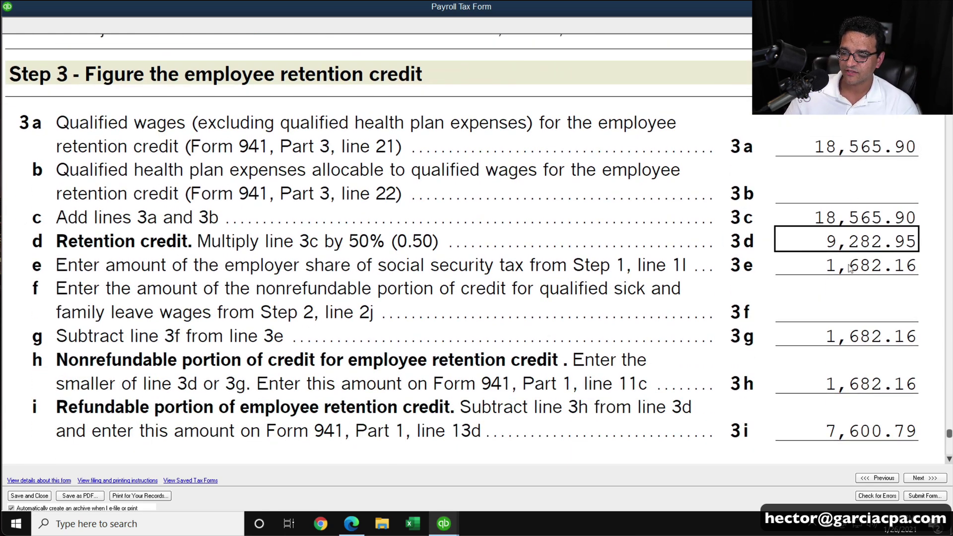
scroll(864, 336, "down", 2)
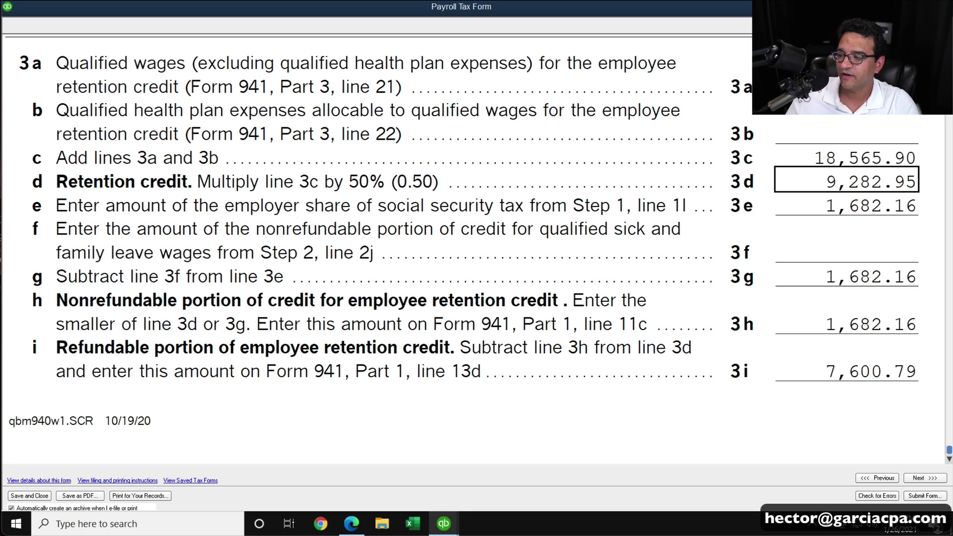
key("Escape")
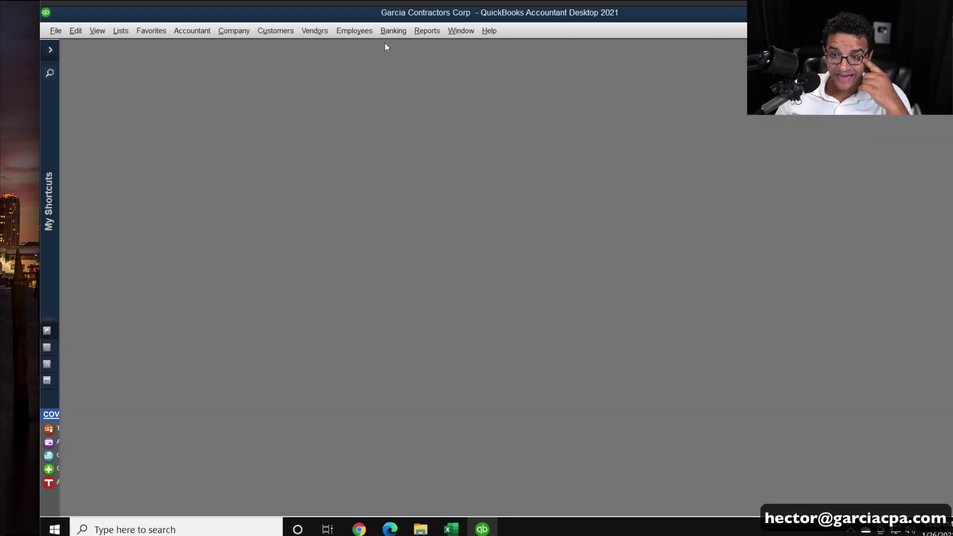
- Open payroll tax form processing and create another federal Quarterly Form 941/Sch. B (For Reporting Agents)
left_click(340, 31)
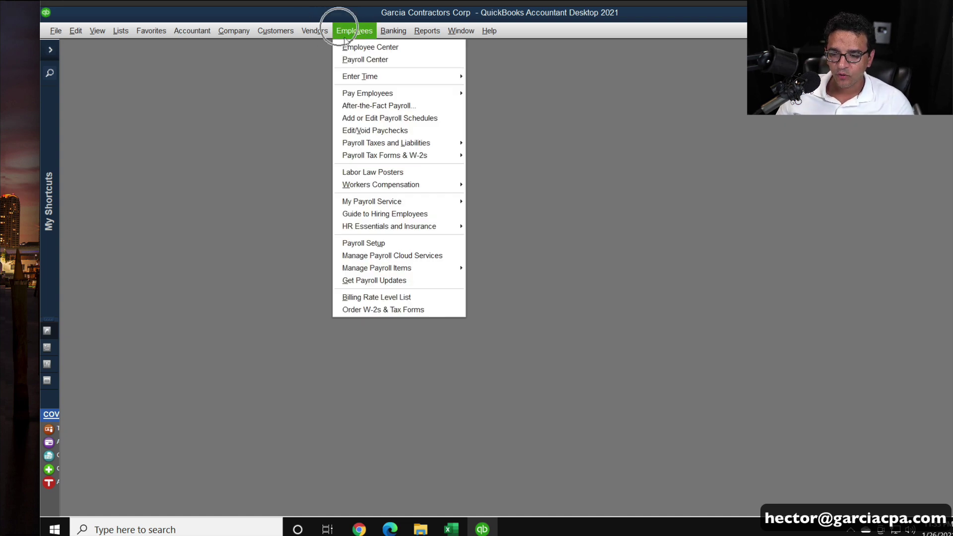
left_click(373, 156)
left_click(550, 159)
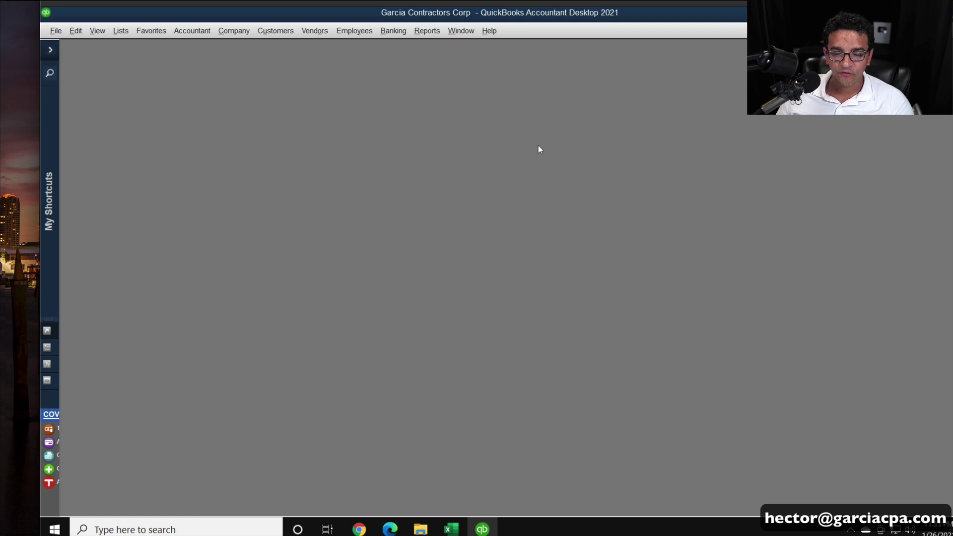
double_click(596, 54)
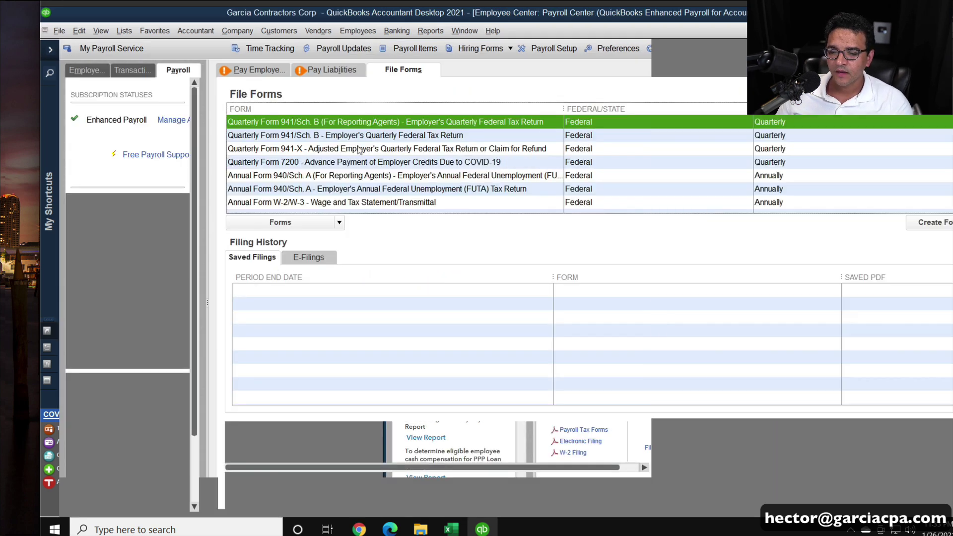
left_click(927, 223)
left_click(327, 128)
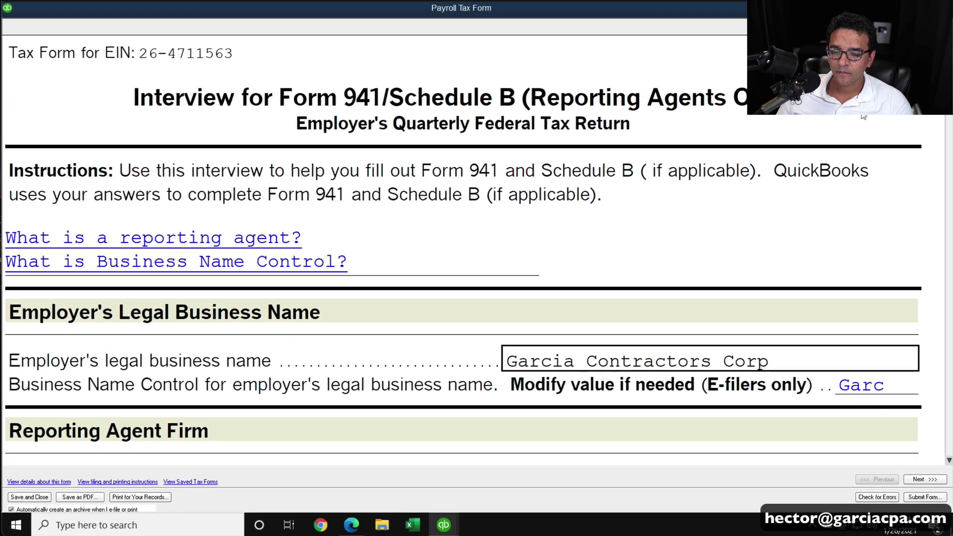
- Examine Form 941 through Part 1, focusing on the refundable retention credit on line 13d and the line 15 overpayment, and close the form
left_click(949, 462)
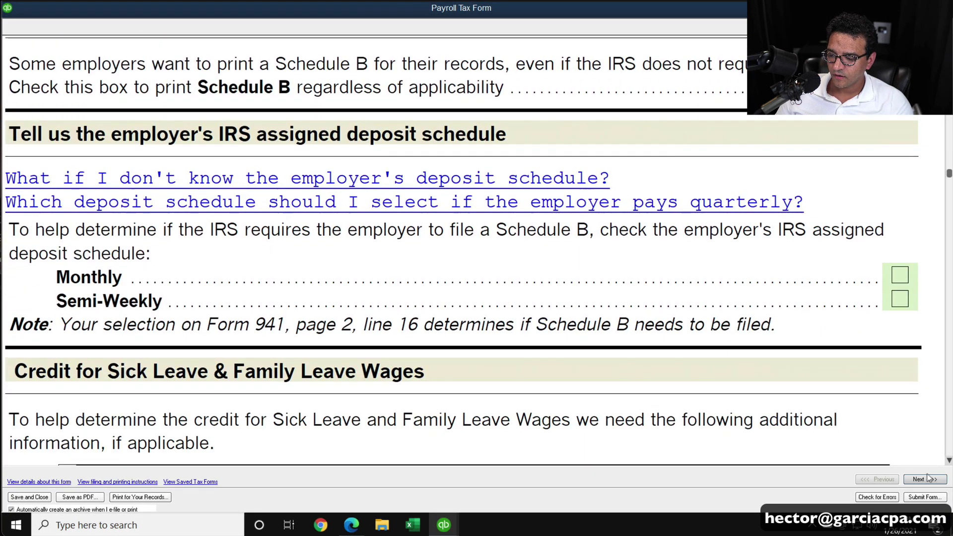
left_click(928, 479)
left_click(950, 448)
left_click(949, 448)
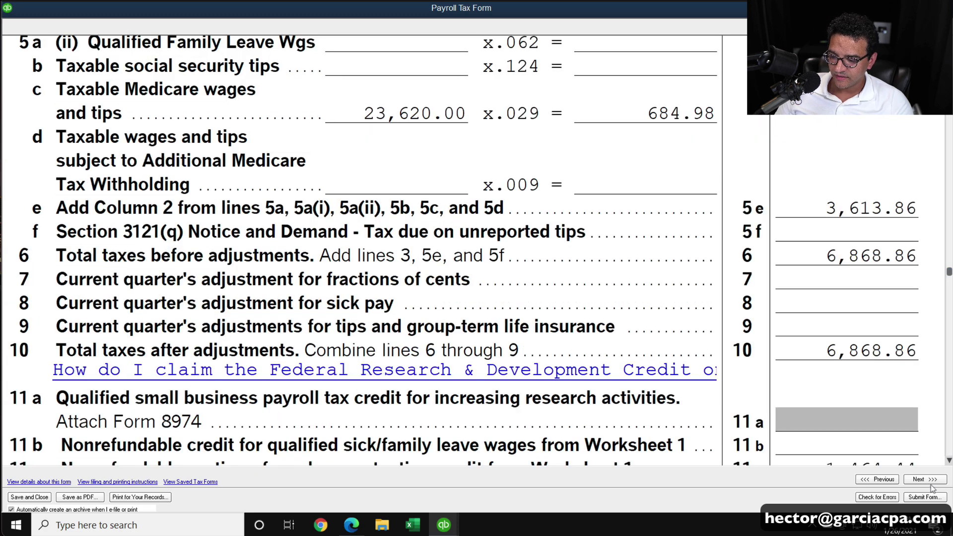
left_click(924, 479)
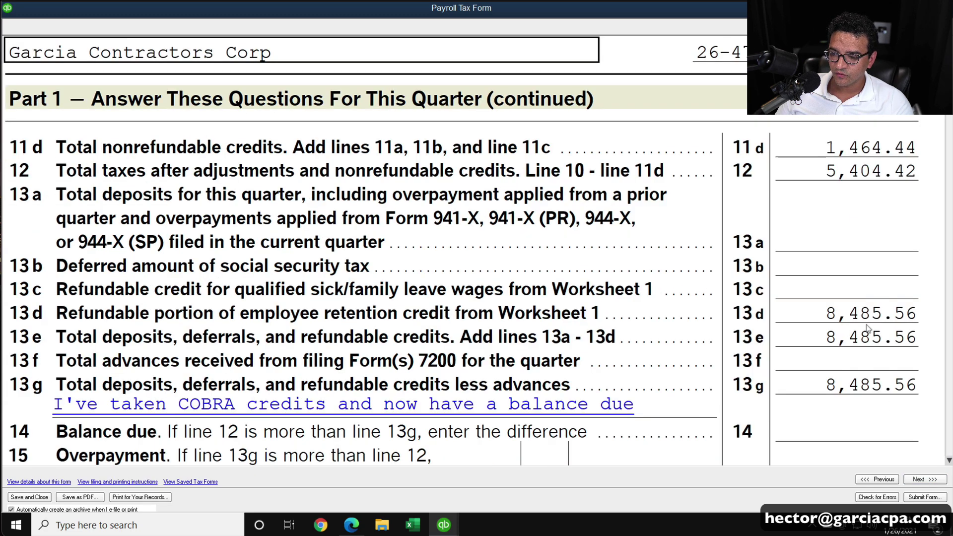
scroll(847, 209, "down", 3)
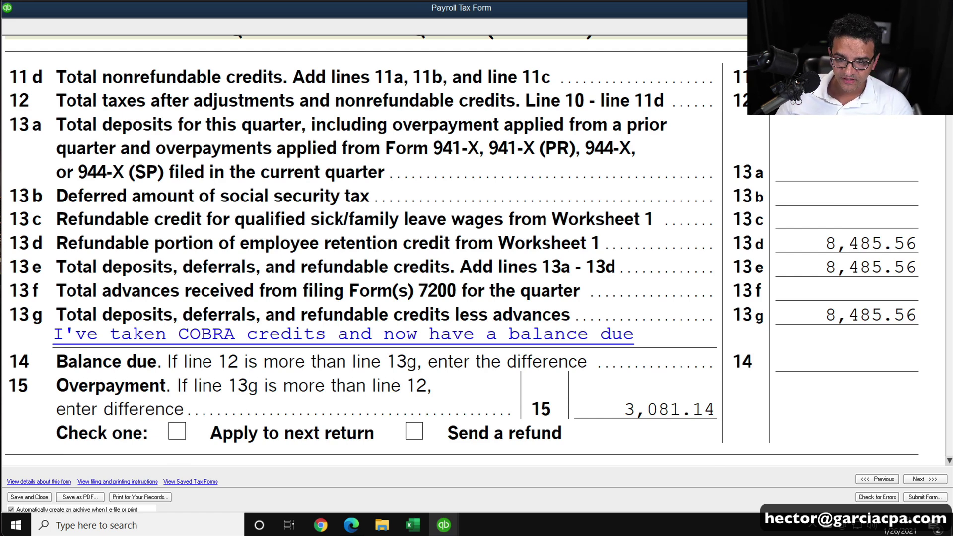
left_click(865, 248)
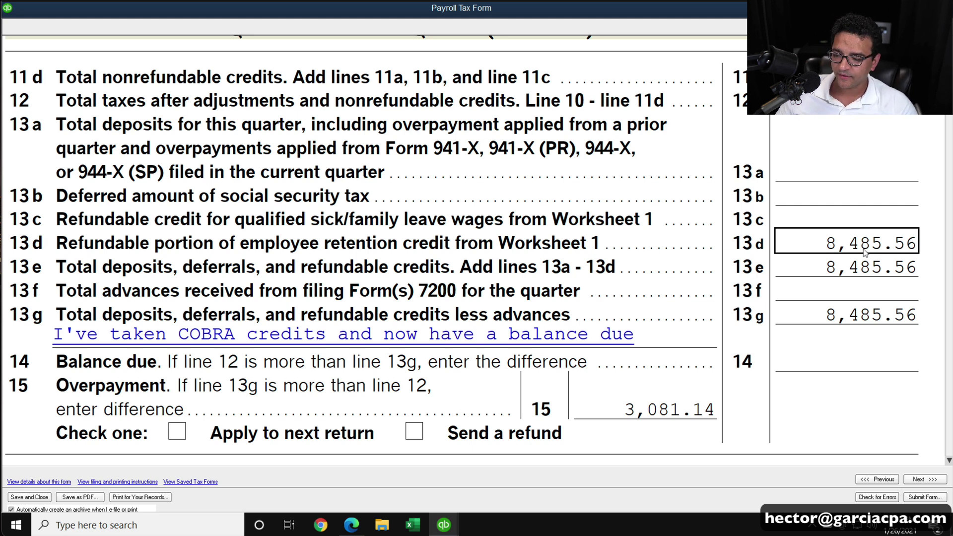
left_click(688, 399)
key("super+plus")
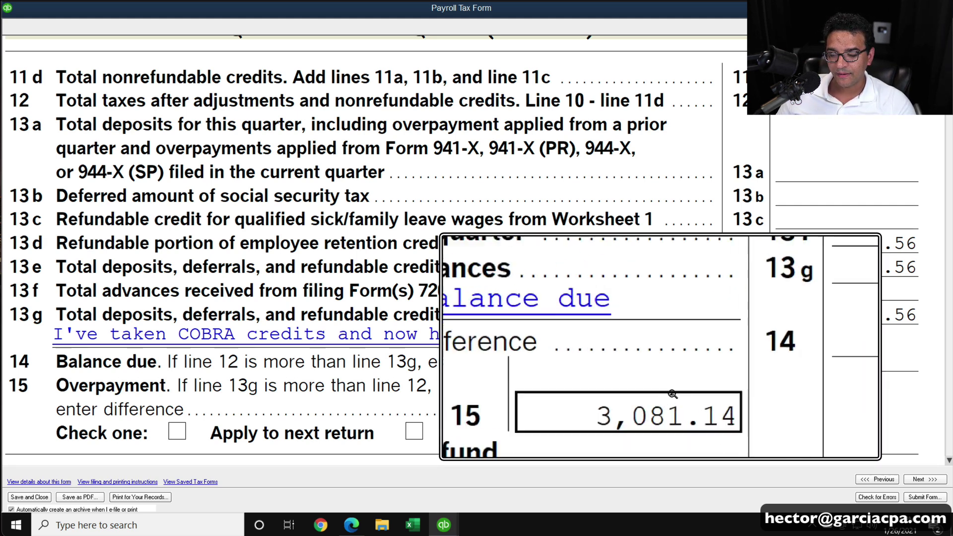
key("super+Escape")
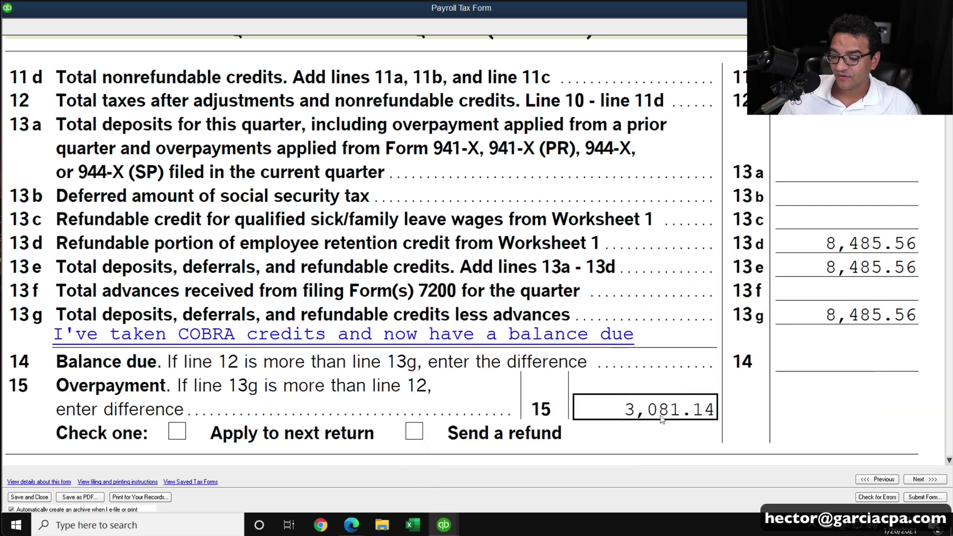
left_click(942, 8)
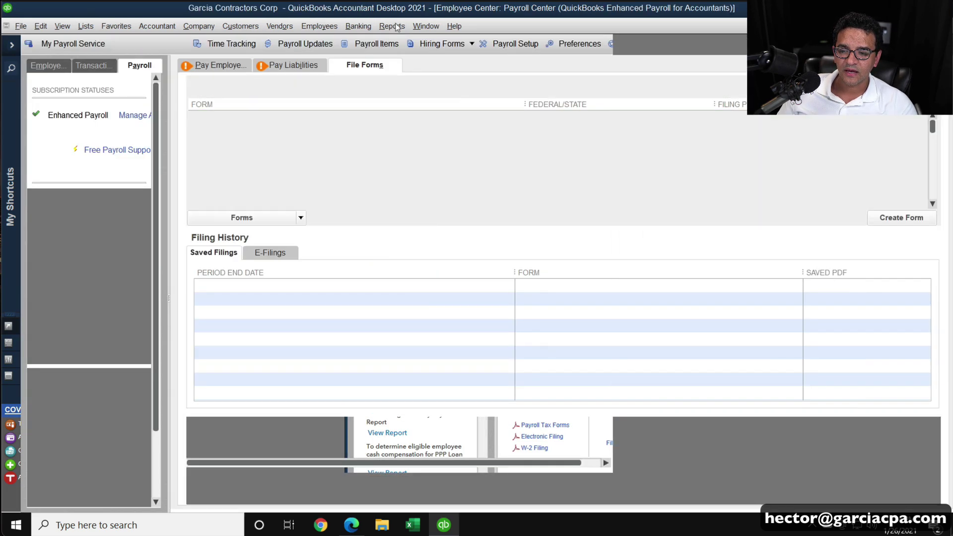
- Run the standard Balance Sheet report for Last Fiscal Quarter to review the payroll liabilities balance
left_click(392, 26)
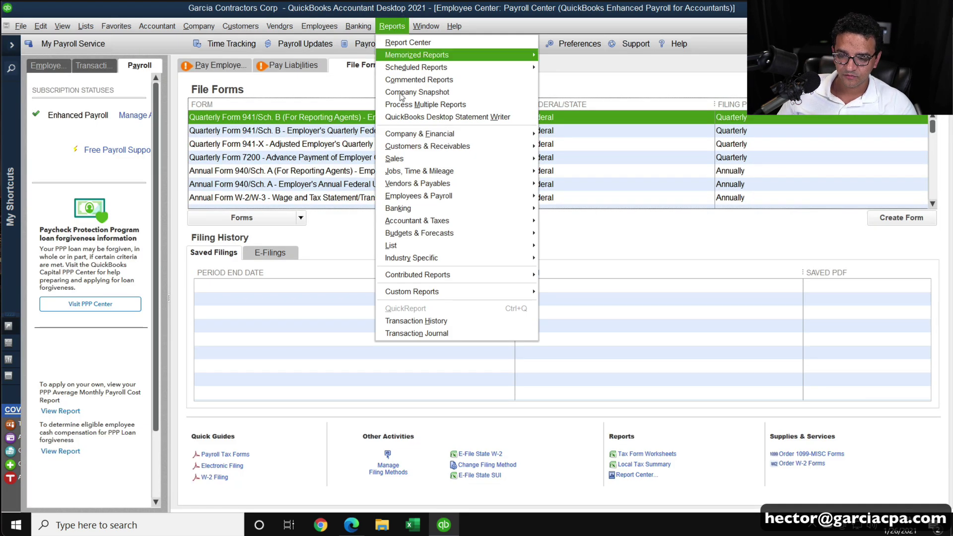
mouse_move(410, 135)
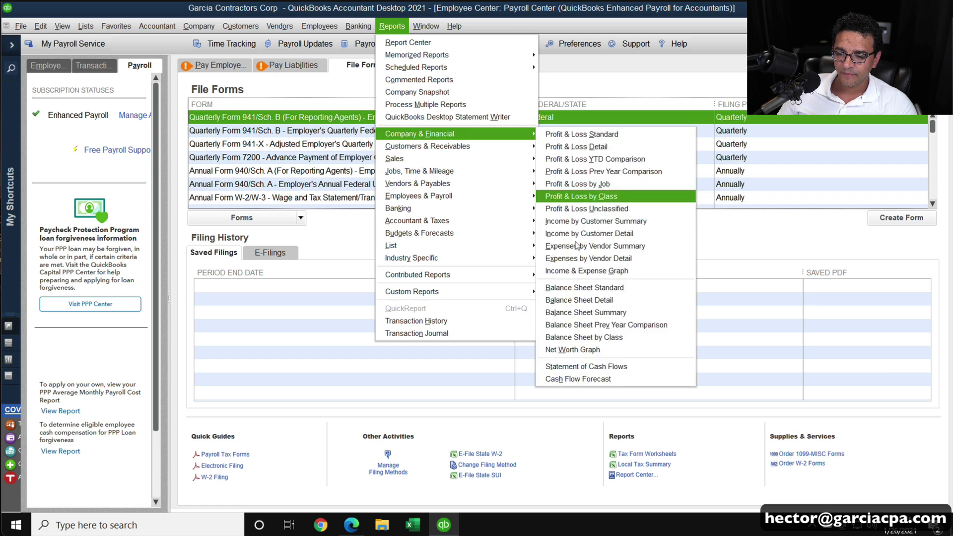
left_click(579, 290)
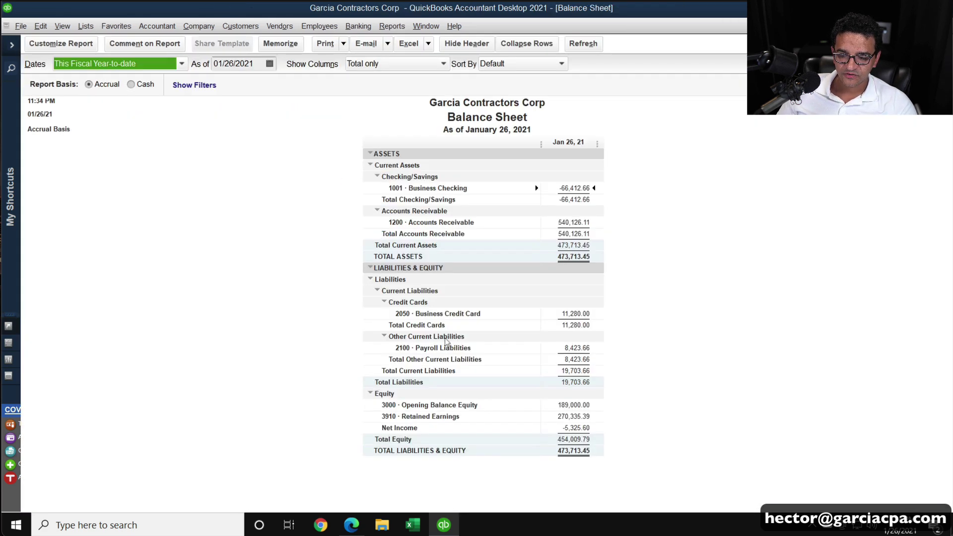
left_click(93, 64)
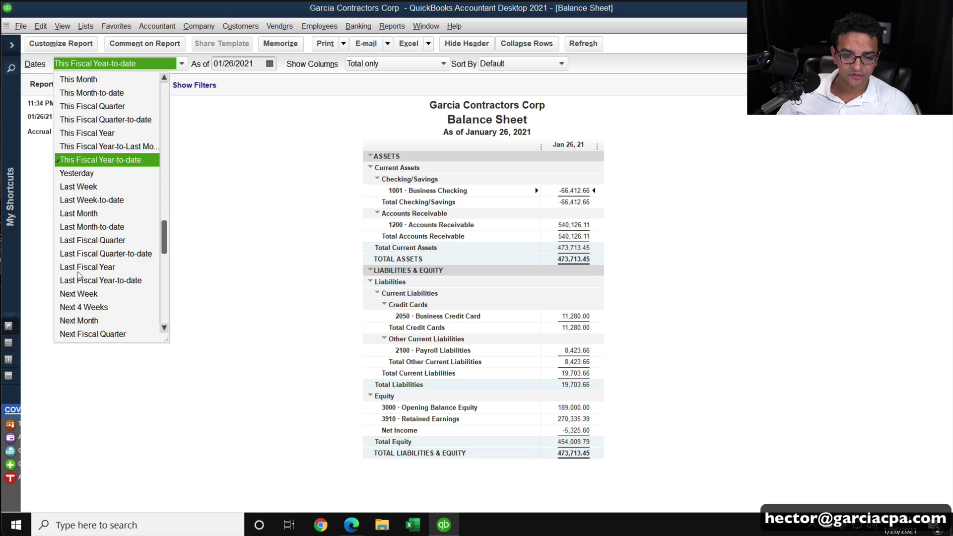
left_click(102, 241)
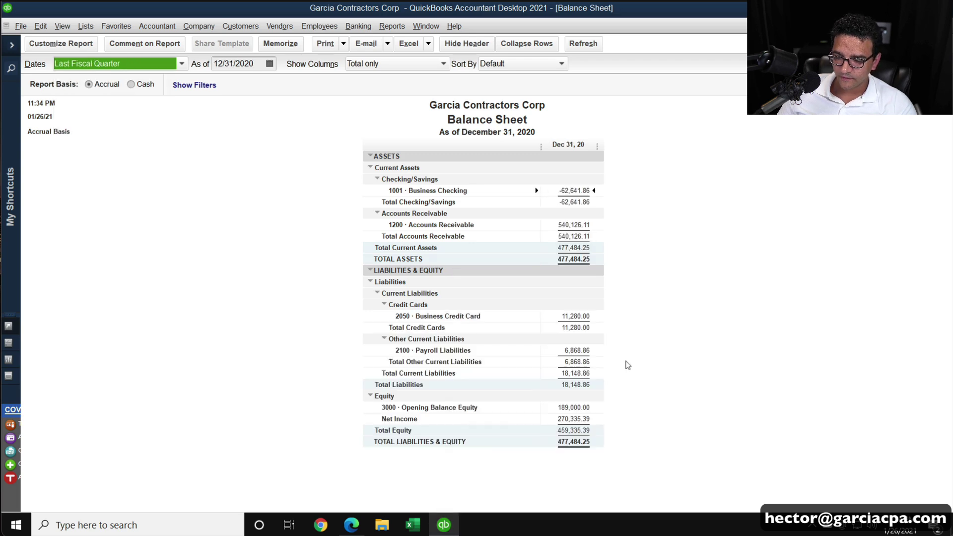
key("Escape")
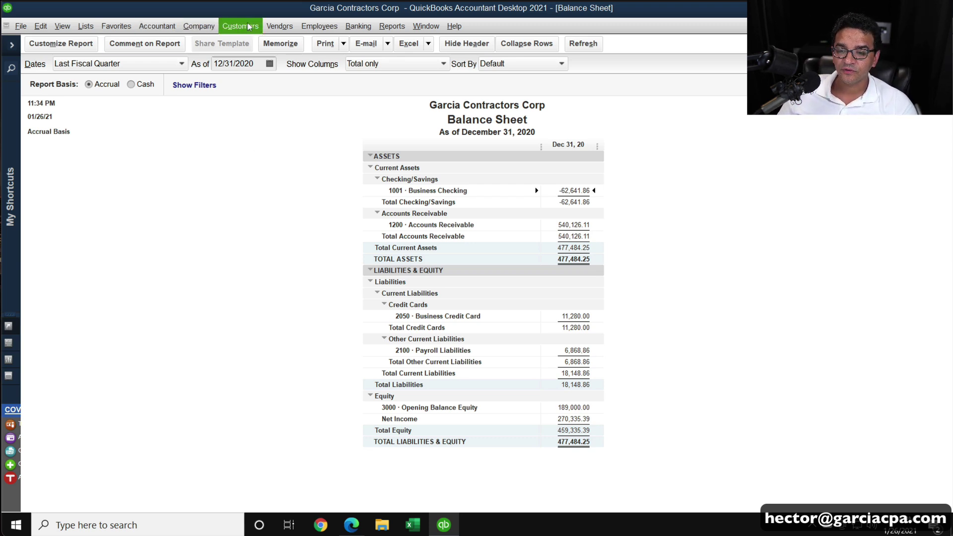
- Open the Q4 2020 Federal 941/944/943 liability payment from the Payroll Center's pay liabilities list
left_click(319, 26)
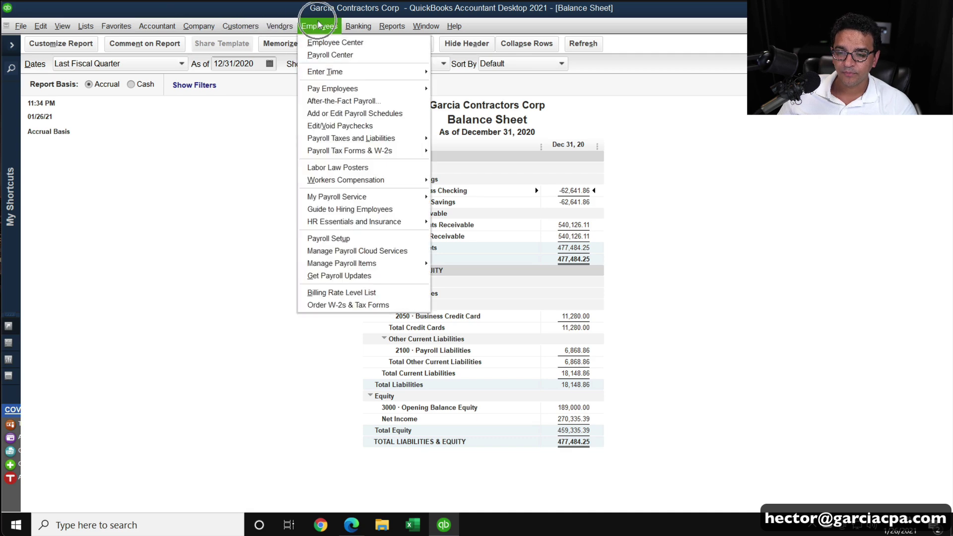
left_click(330, 55)
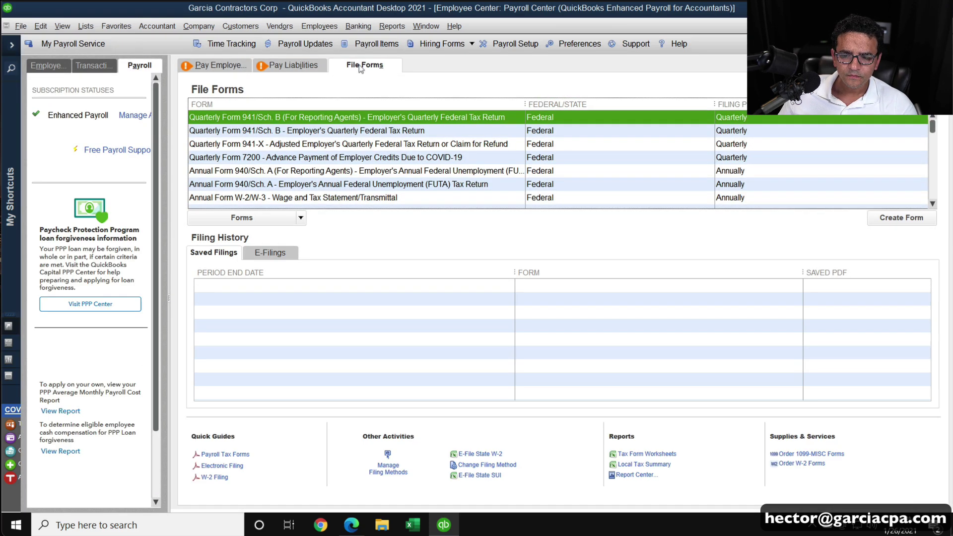
left_click(302, 65)
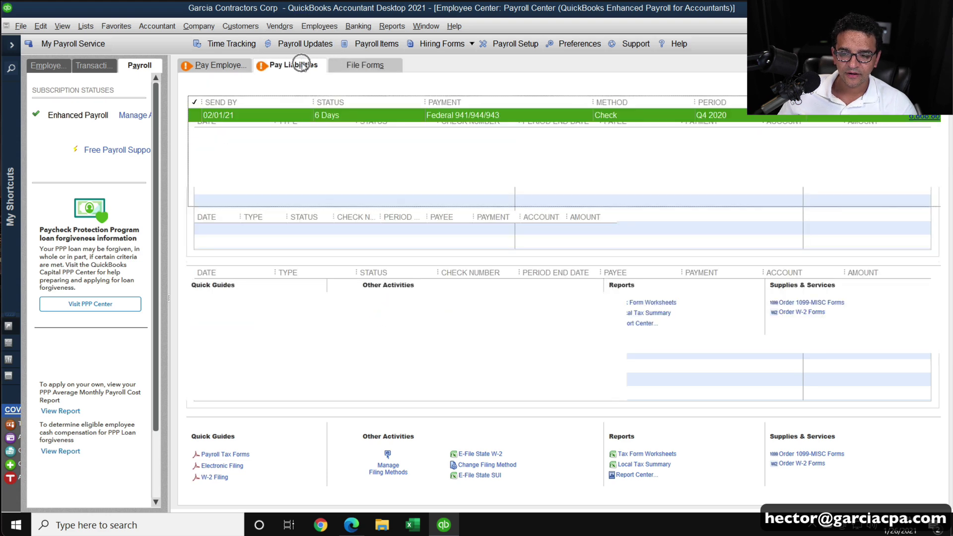
left_click(449, 115)
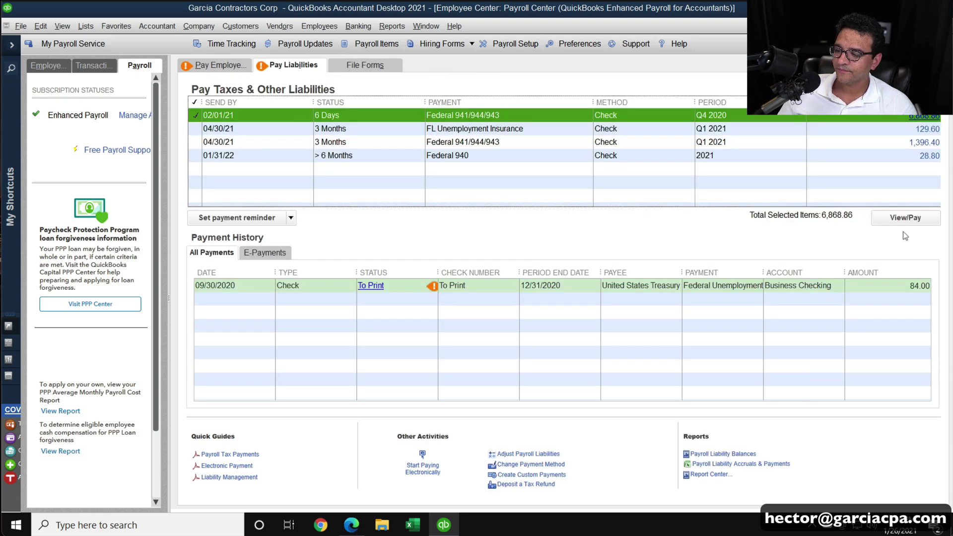
left_click(905, 218)
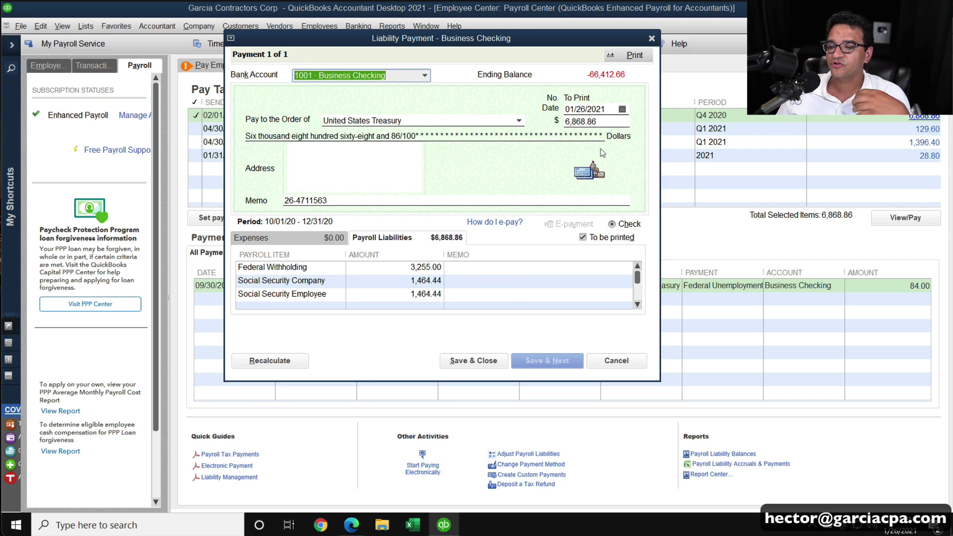
- Date the Q4 2020 federal liability payment 12/31/2020 and set the check amount to 0
left_click_drag(609, 110, 521, 97)
type("1")
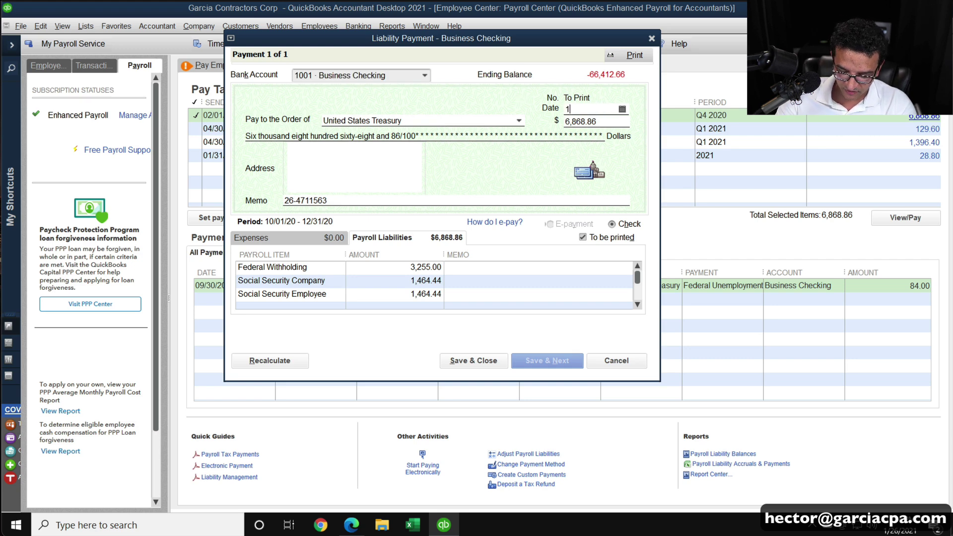
type("2/31/2020")
key("Tab")
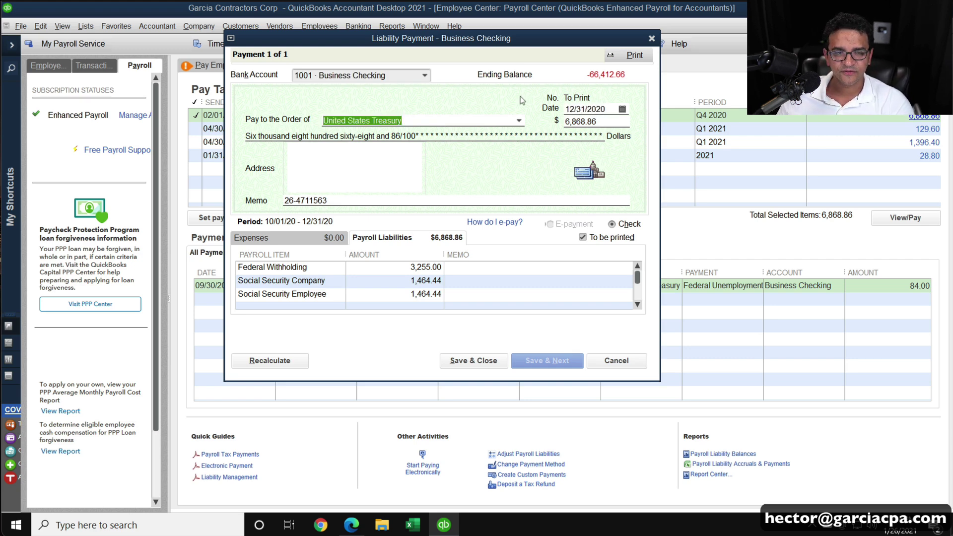
key("Tab")
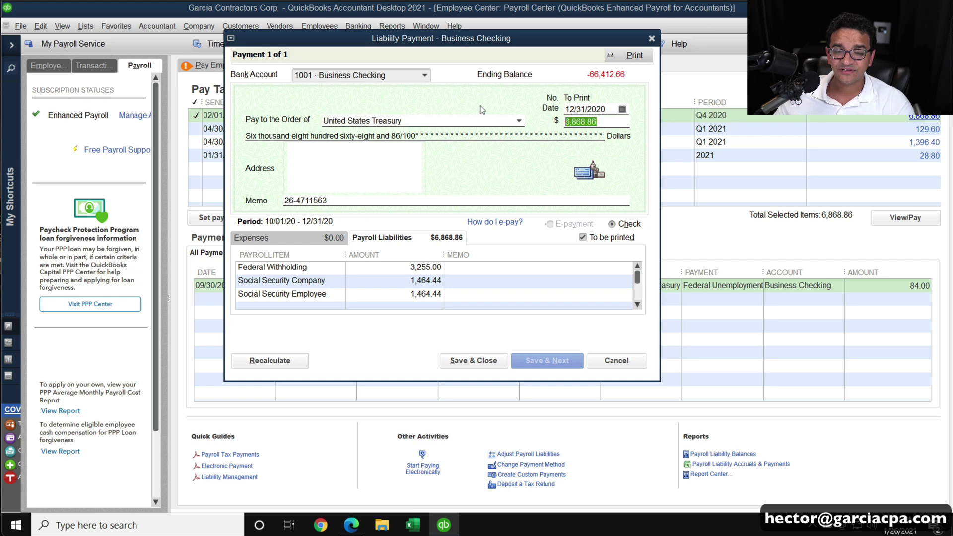
type("0")
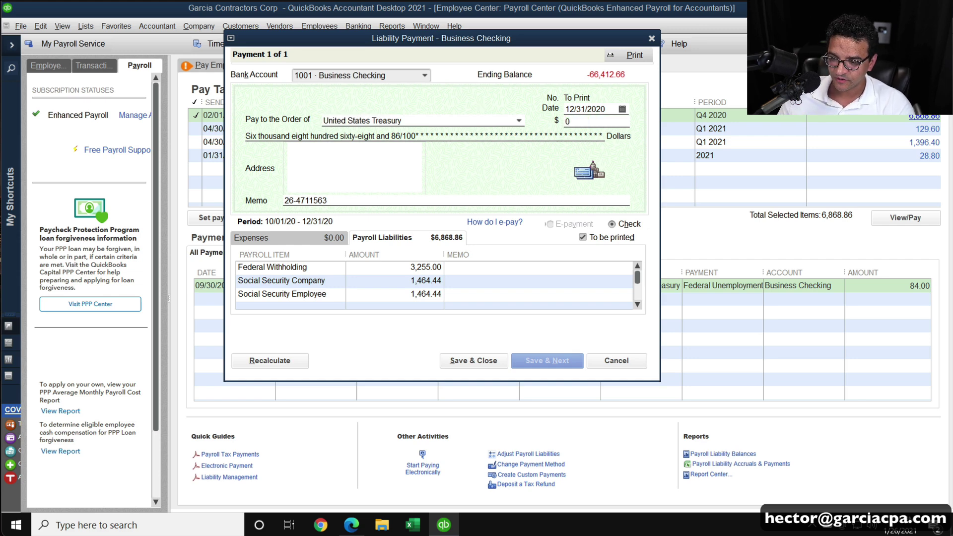
- Add a CARES Retention Credit line of 8,485.56 with the memo "Refundable Credit" below the existing payroll liability items
scroll(628, 295, "down", 3)
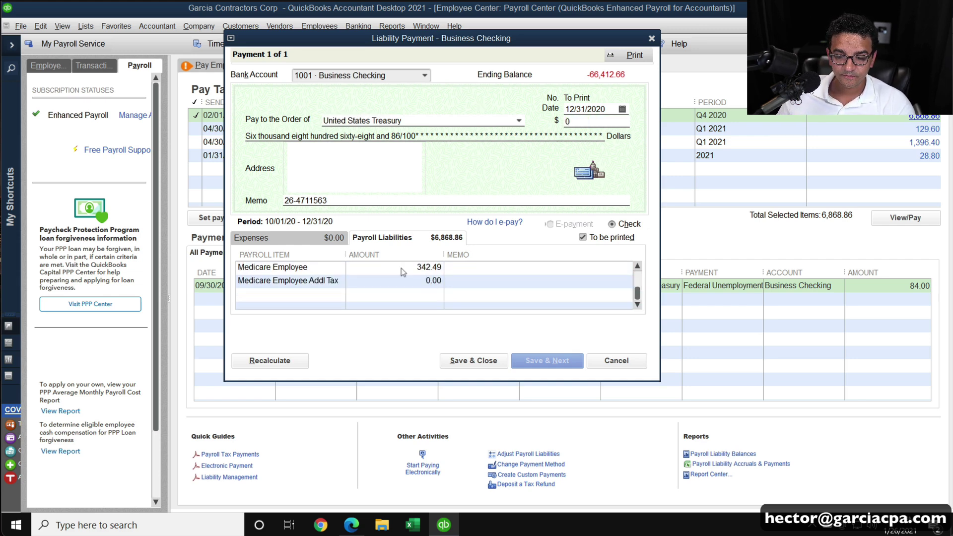
left_click(396, 241)
left_click(309, 299)
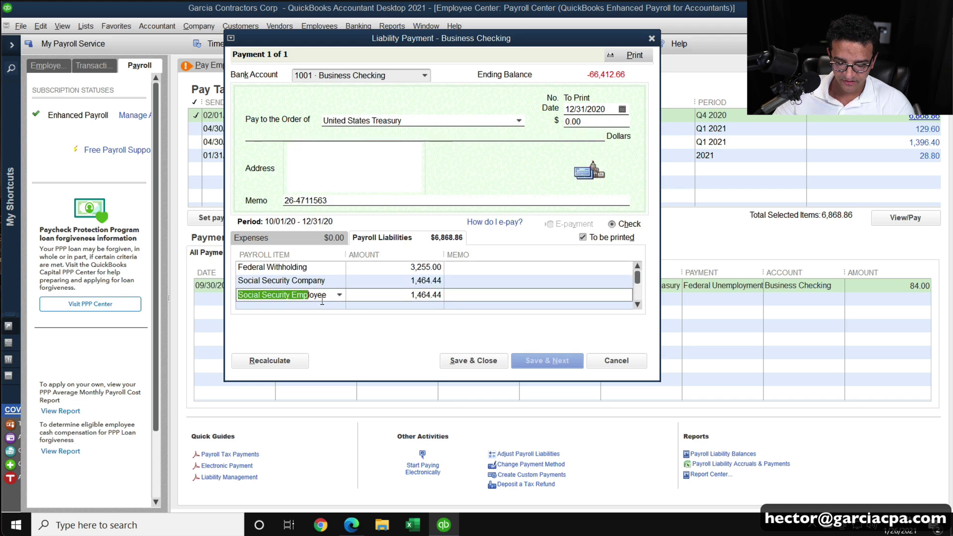
scroll(322, 300, "down", 3)
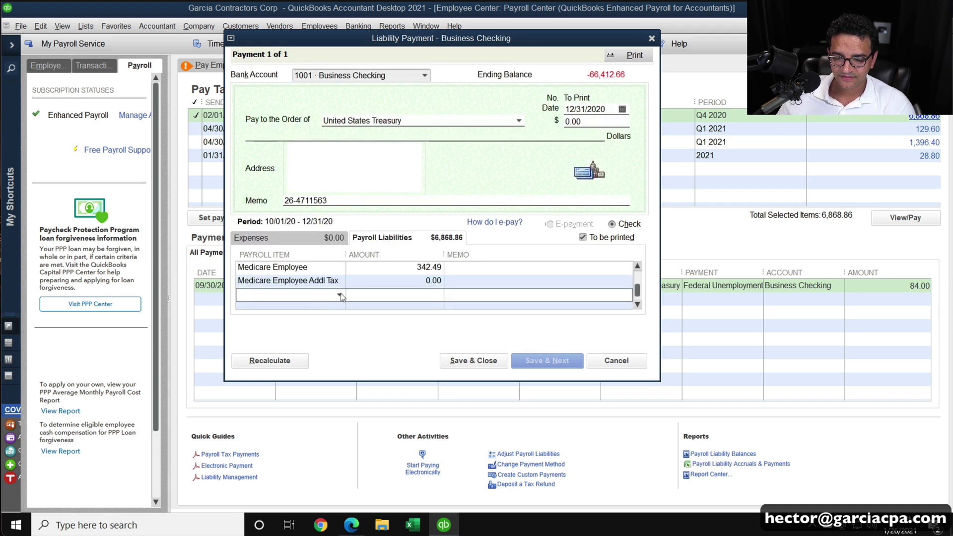
left_click(340, 295)
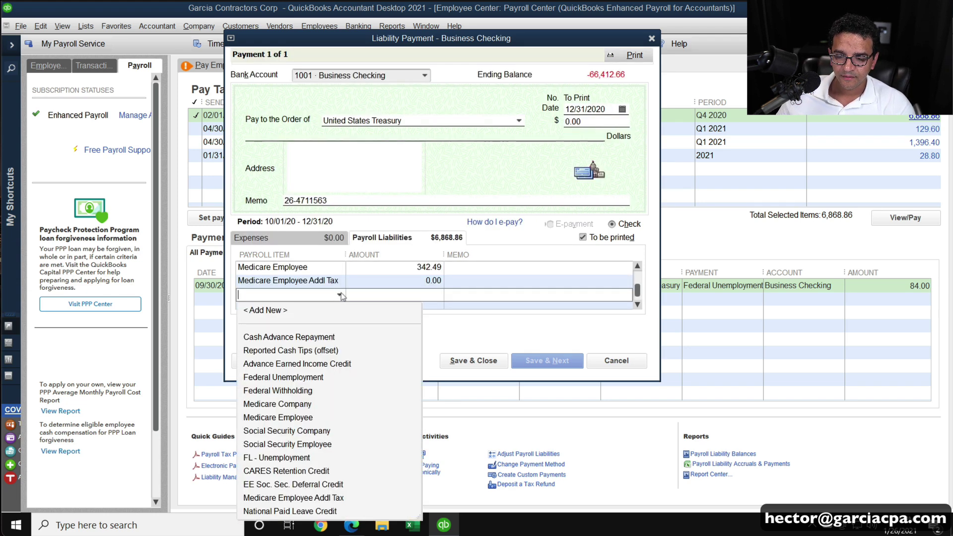
left_click(273, 472)
left_click(419, 297)
type("8,485.56")
key("Tab")
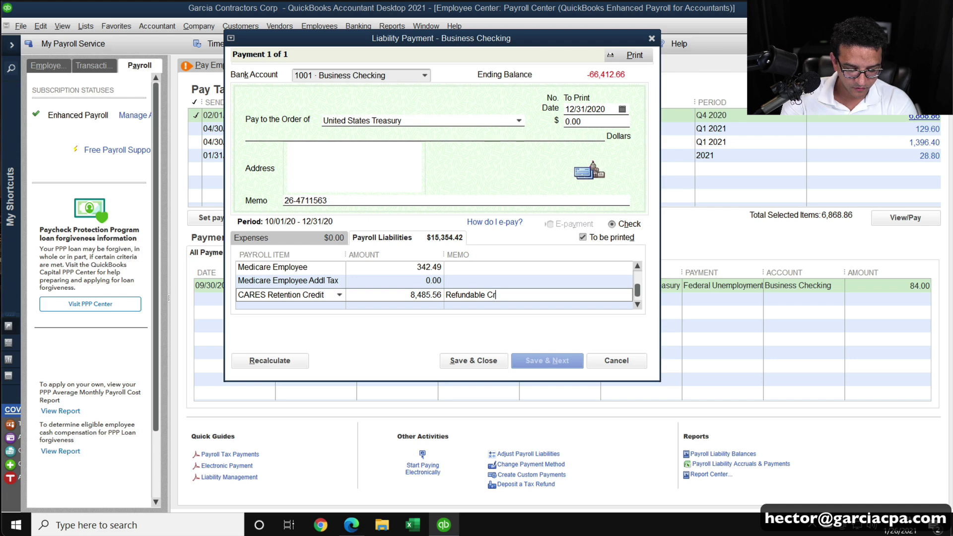
- Add a second CARES Retention Credit line of 1,464.44 with the memo "Non-refundable"
left_click(308, 305)
type("CARES Retention Credit")
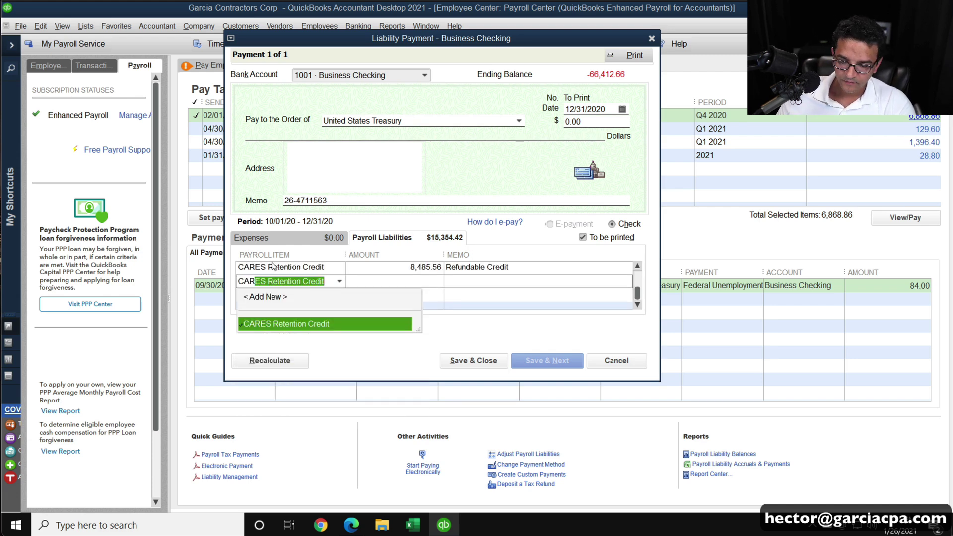
left_click(291, 324)
left_click(417, 281)
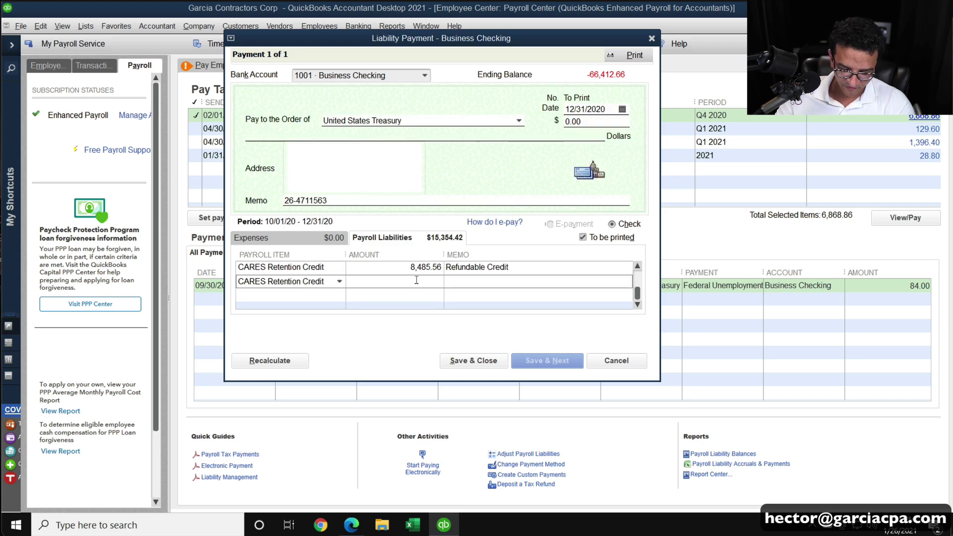
type("1,464.44")
left_click(468, 281)
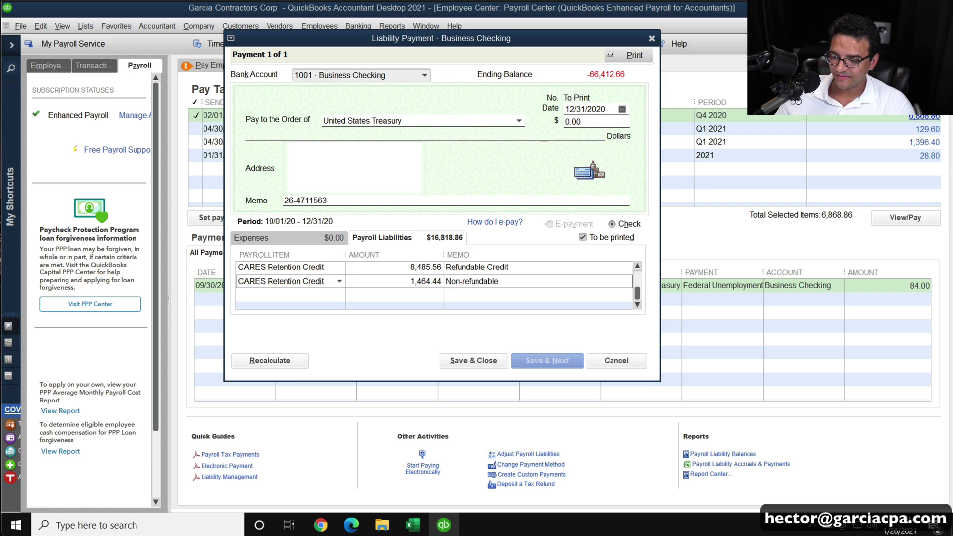
- Make both CARES Retention Credit amounts negative: -8,485.56 for the refundable line and -1,464.44 for the non-refundable line
left_click(402, 267)
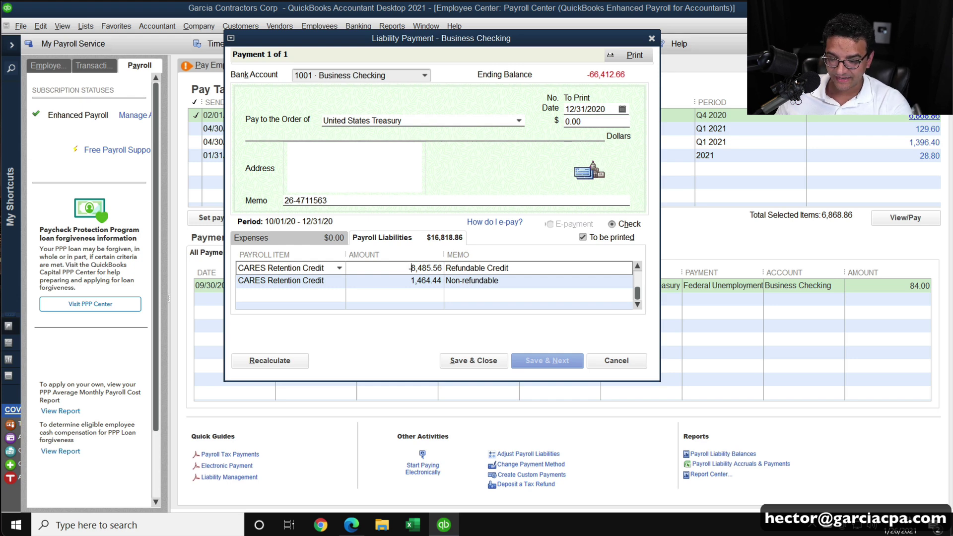
type("-")
left_click(396, 282)
type("-")
left_click(507, 269)
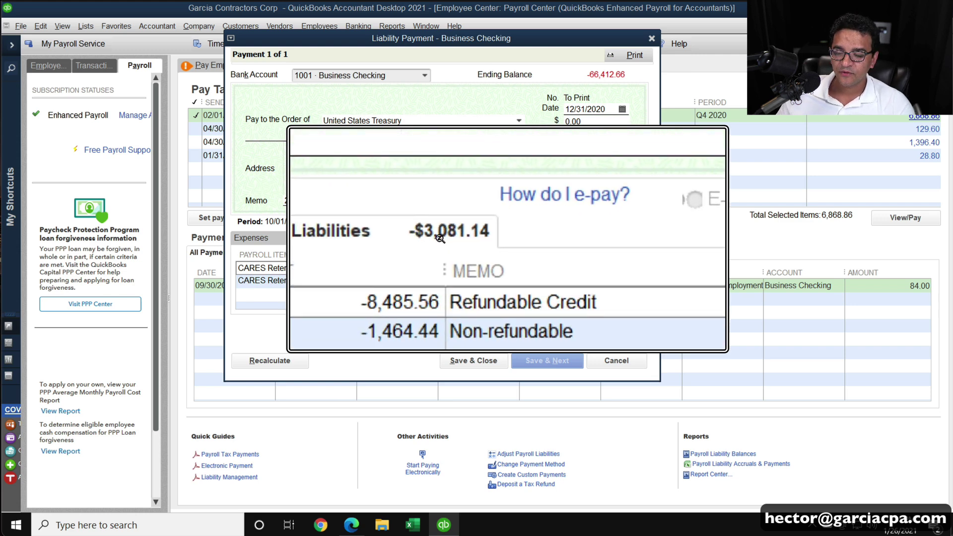
key("Escape")
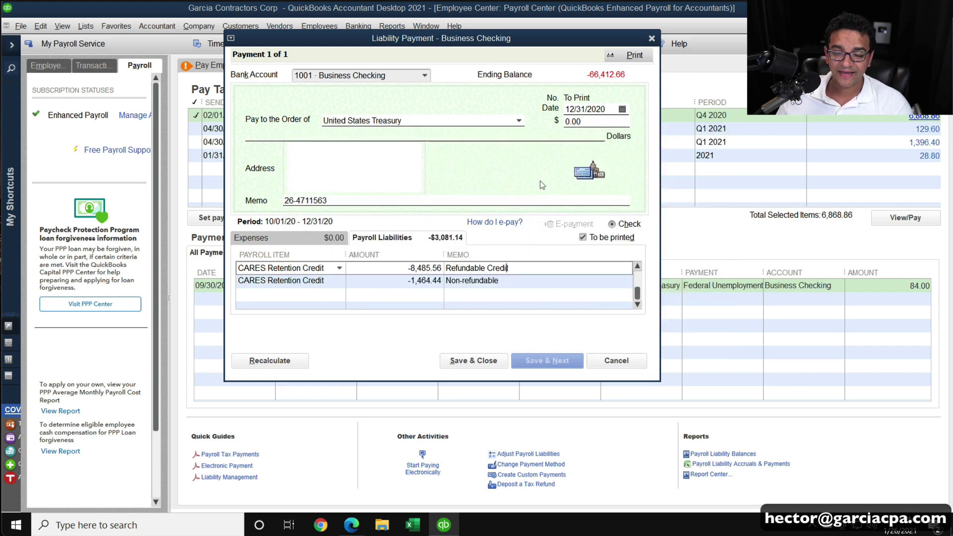
- Offset the credit with an expense line of 3,081.14 to 2100 Payroll Liabilities, then save and close the liability payment
left_click(594, 123)
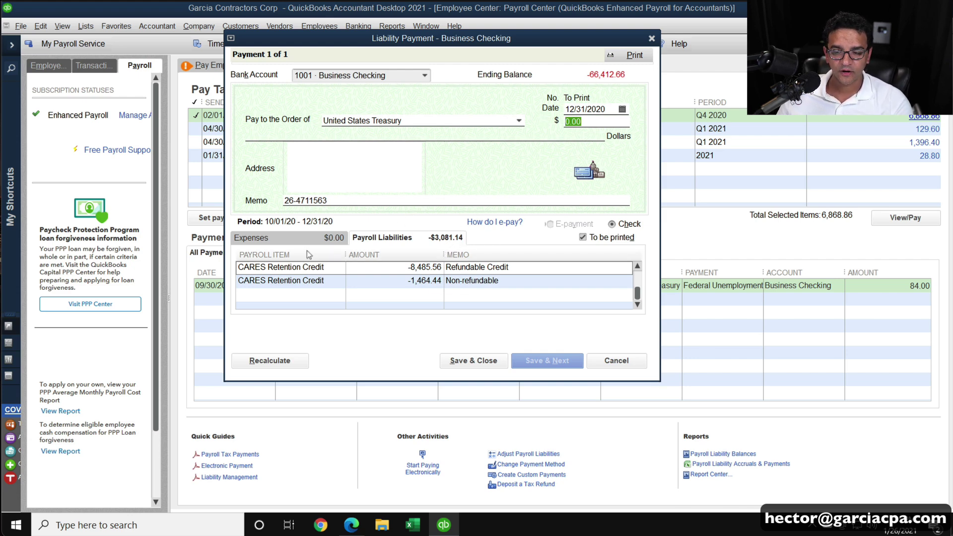
left_click(281, 241)
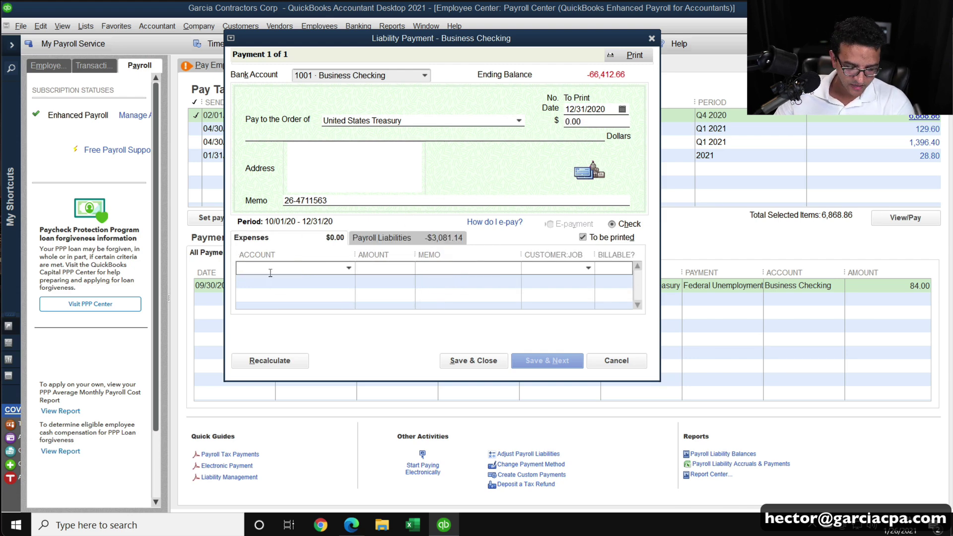
type("Pay")
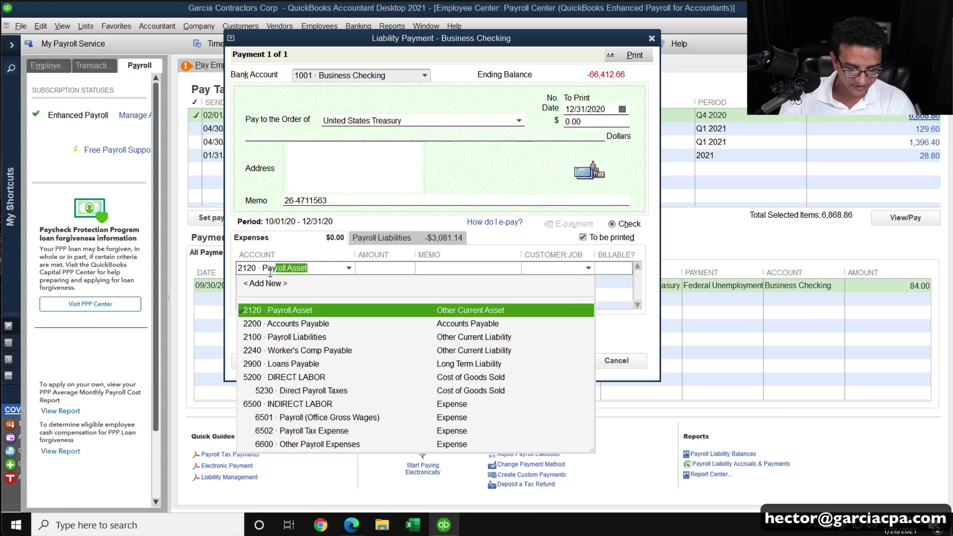
type("roll Liabilitie")
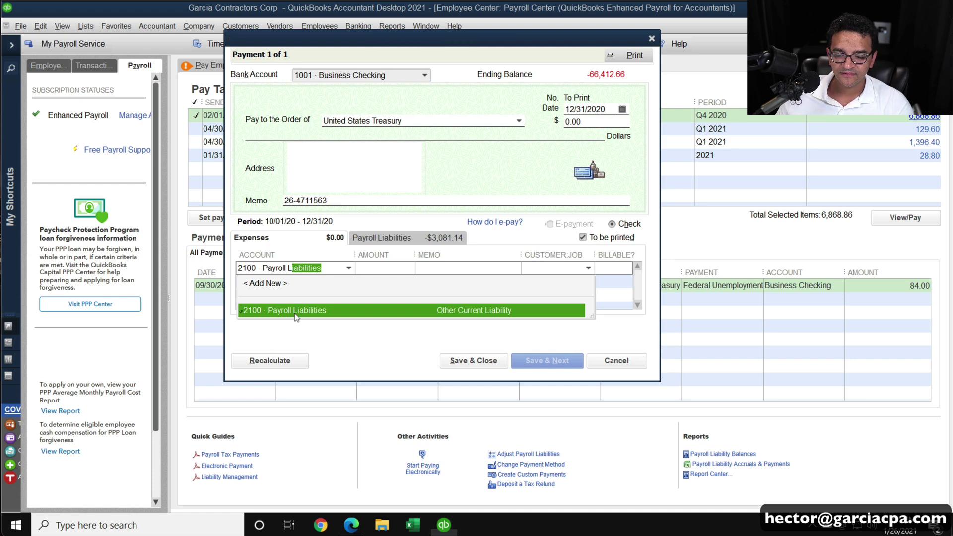
left_click(381, 269)
left_click(519, 231)
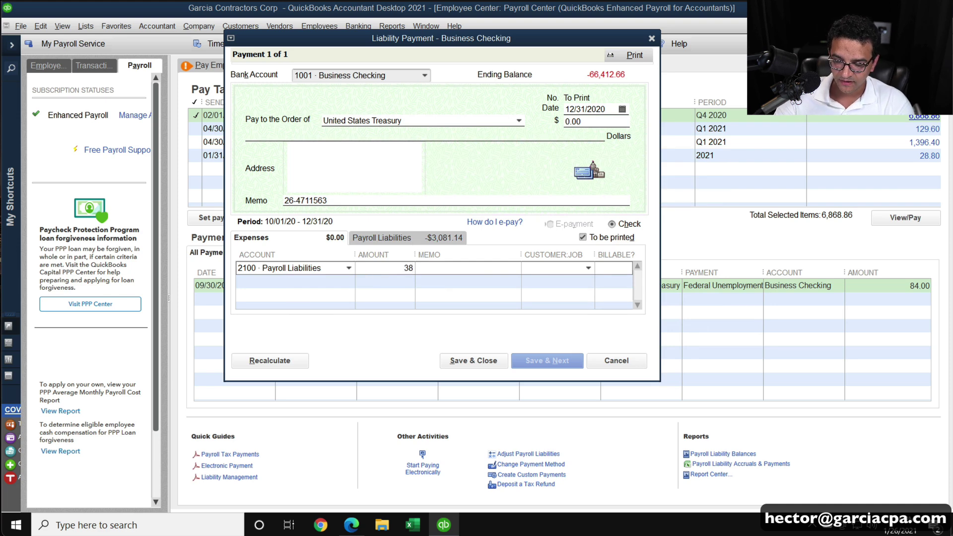
type("3,081.14")
key("Tab")
left_click(596, 121)
left_click(480, 362)
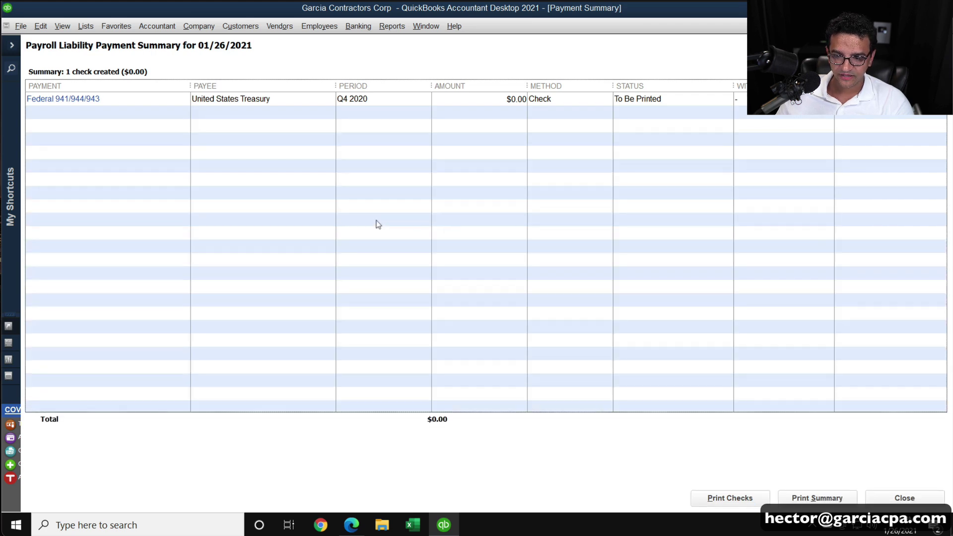
- Close the payment summary and return to the Balance Sheet to examine the Payroll Liabilities balance
key("Escape")
key("Escape")
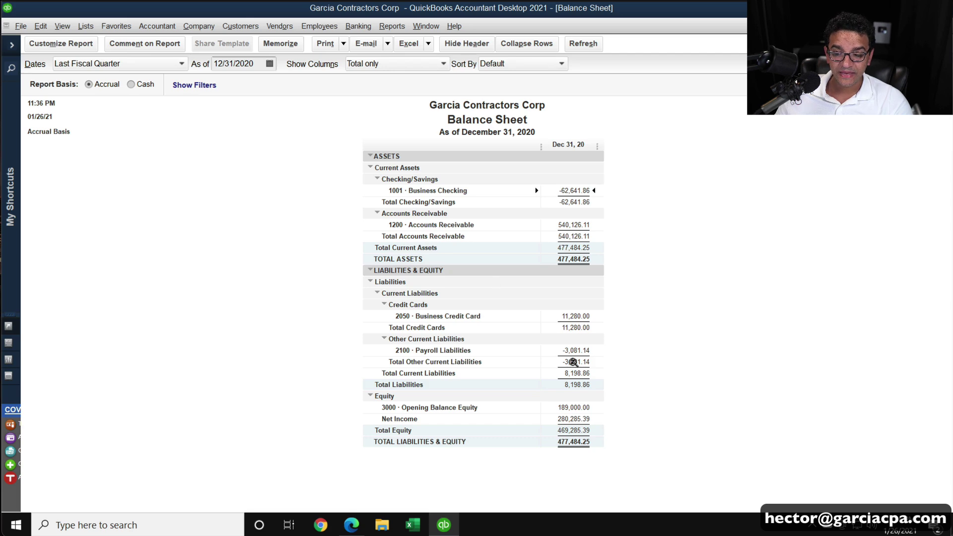
key("super+plus")
key("super+Escape")
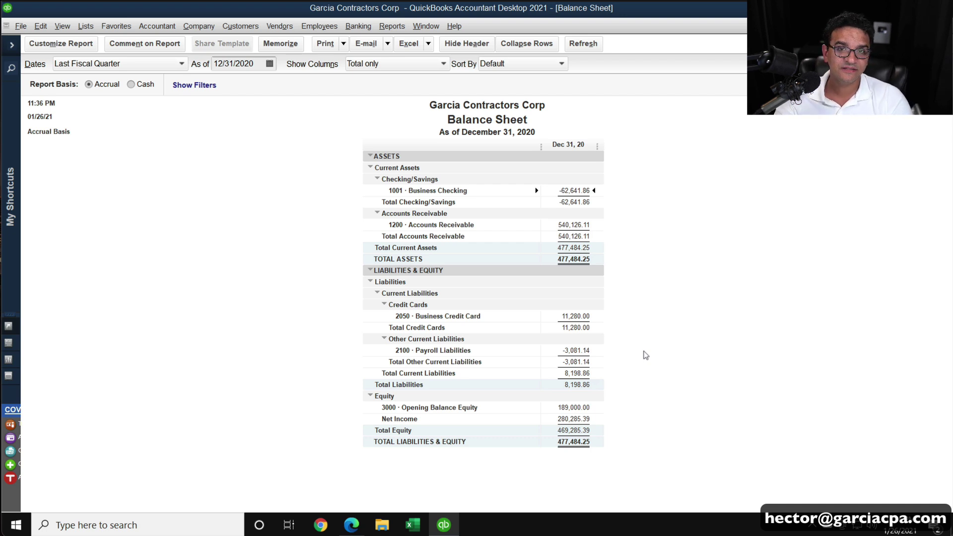
- Start a bank deposit to 1001 Business Checking dated 03/31/2021
left_click(358, 26)
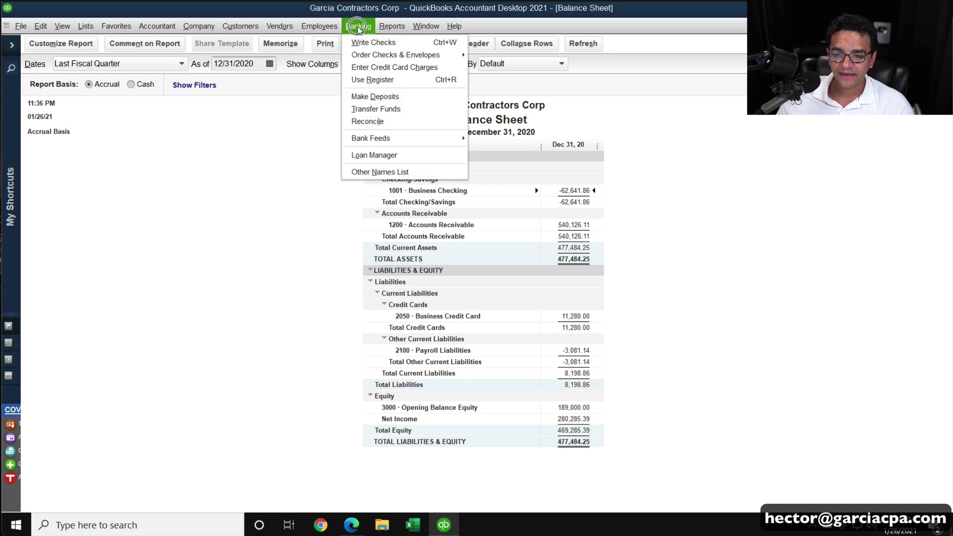
left_click(368, 97)
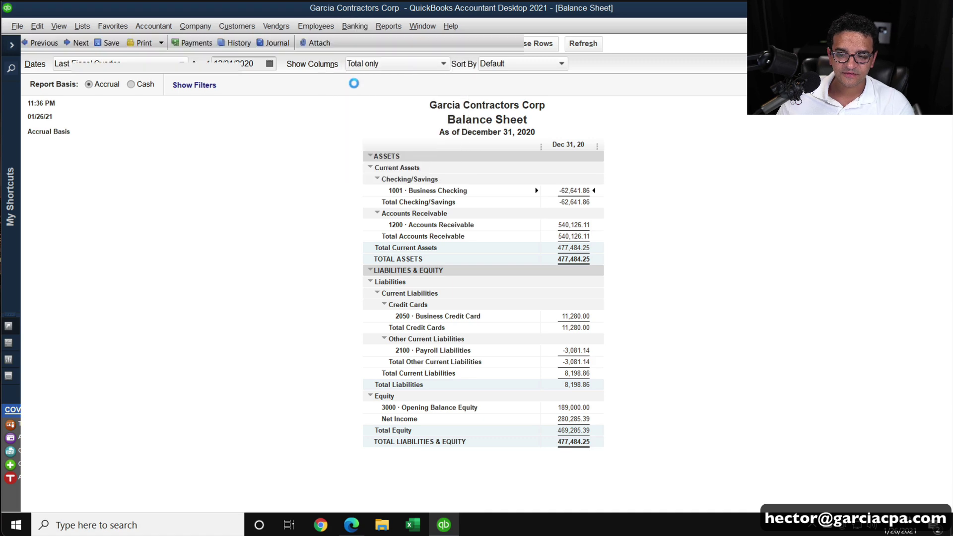
key("Tab")
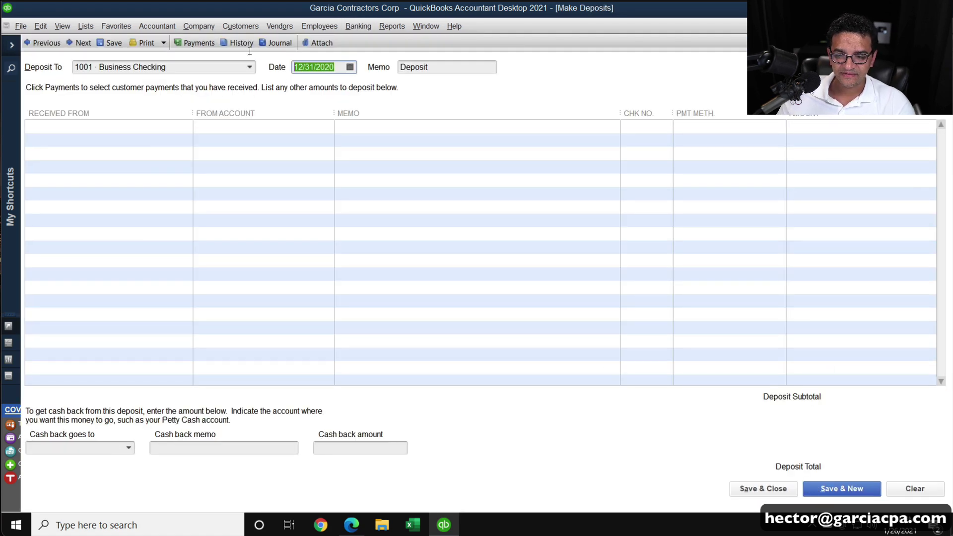
type("312021")
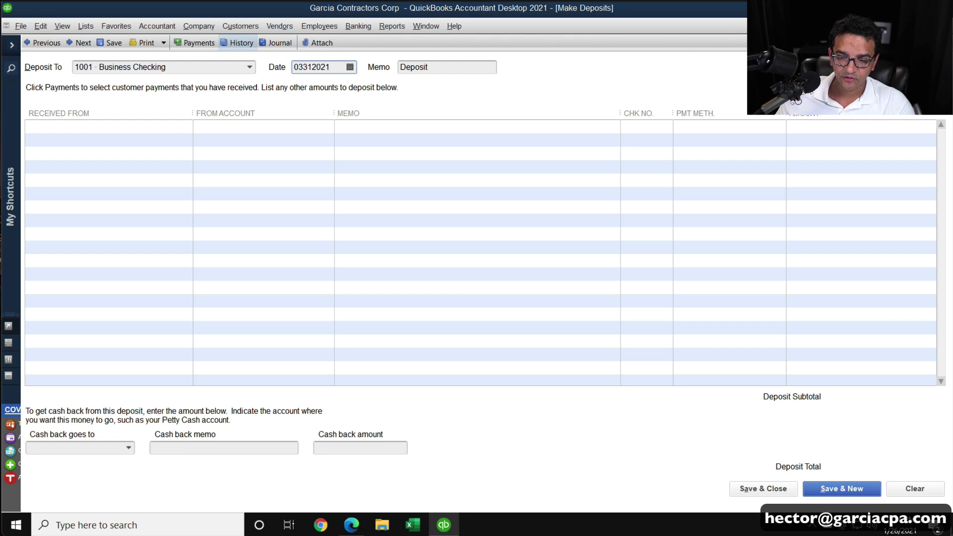
- Enter a deposit line from 2100 Payroll Liabilities for 3,081.14 with the memo "941 ERC Refund"
left_click(226, 126)
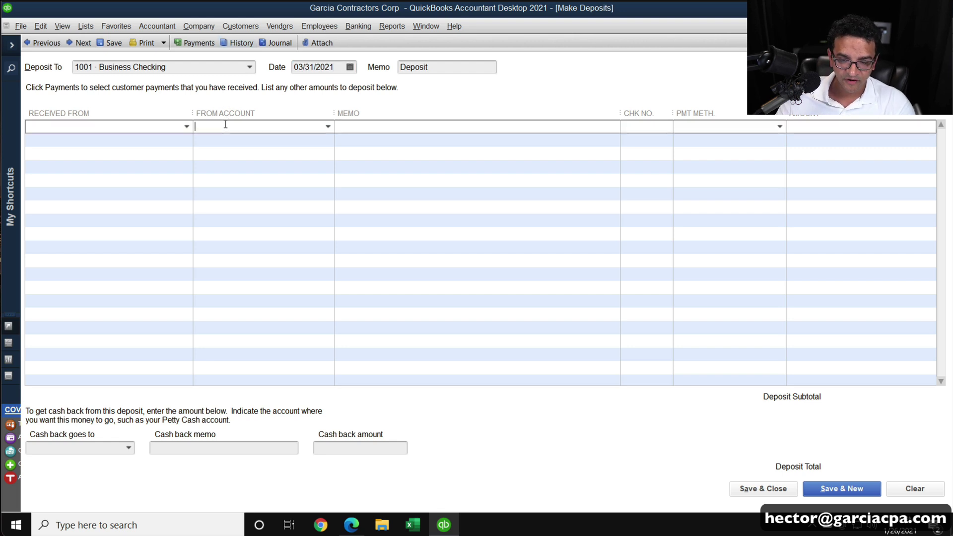
type("payroll l")
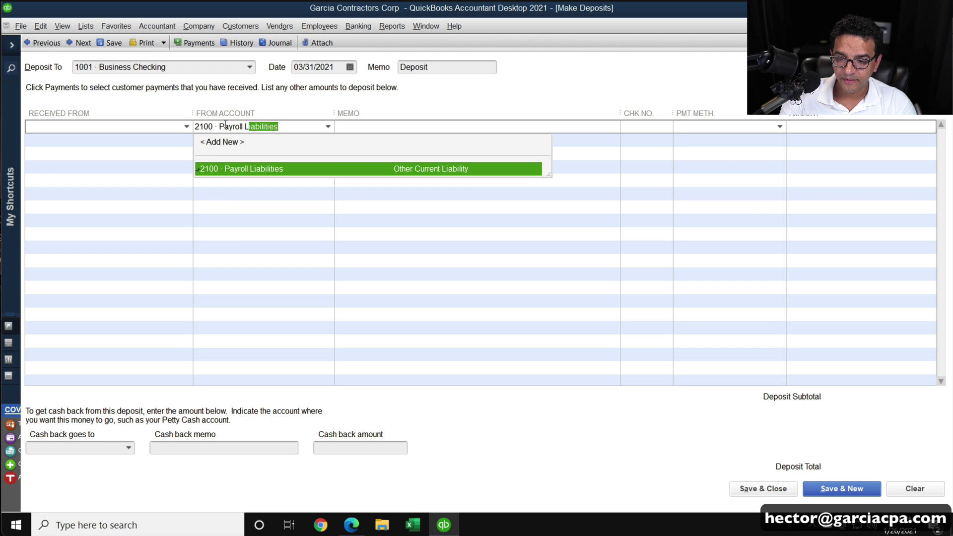
key("Tab")
type("94")
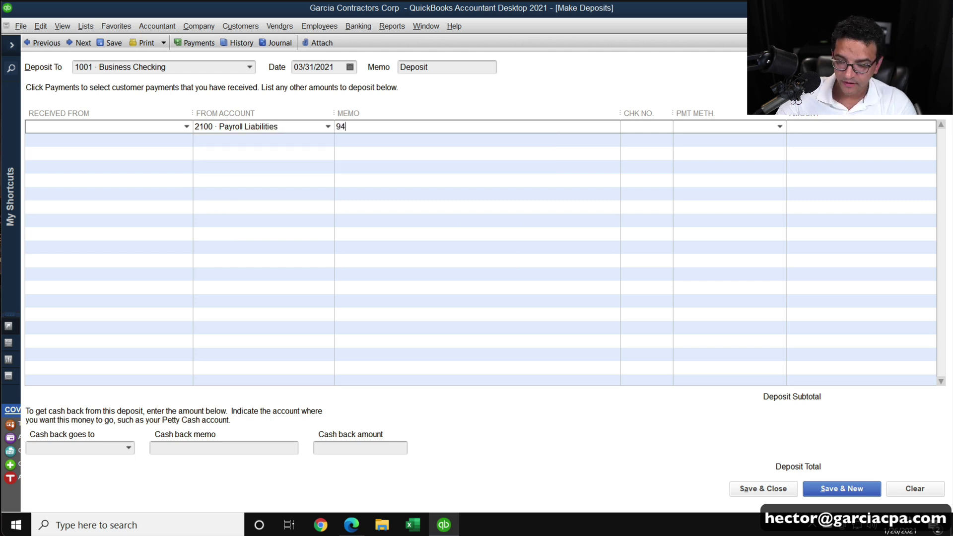
type("1 ERC Refund")
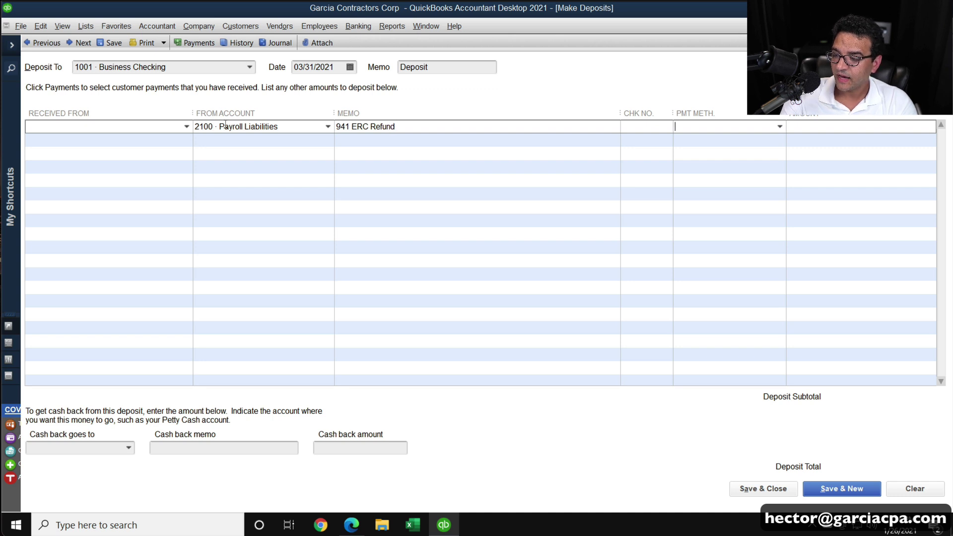
type("3081.14")
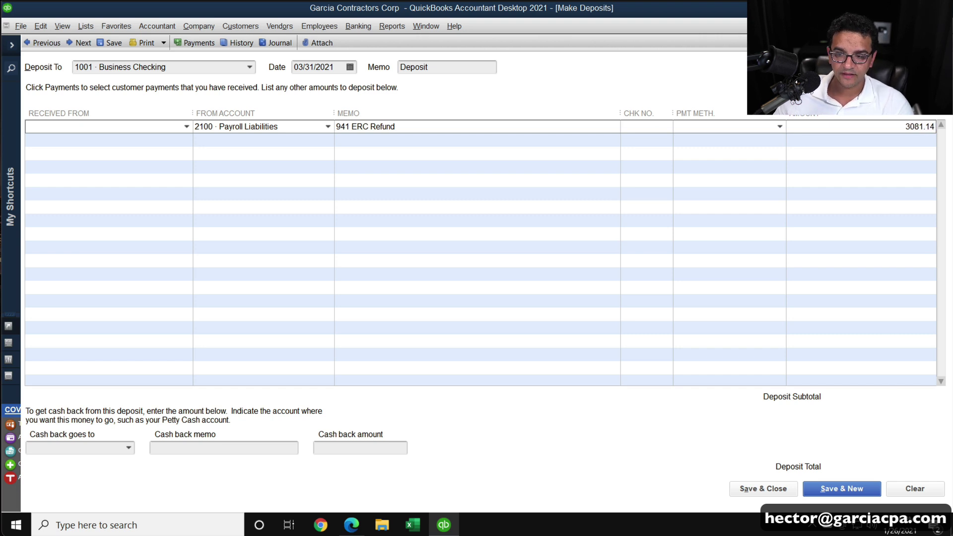
- Set United States Treasury as the party the deposit is received from, keeping Business Checking as the deposit account
left_click(130, 130)
left_click(249, 68)
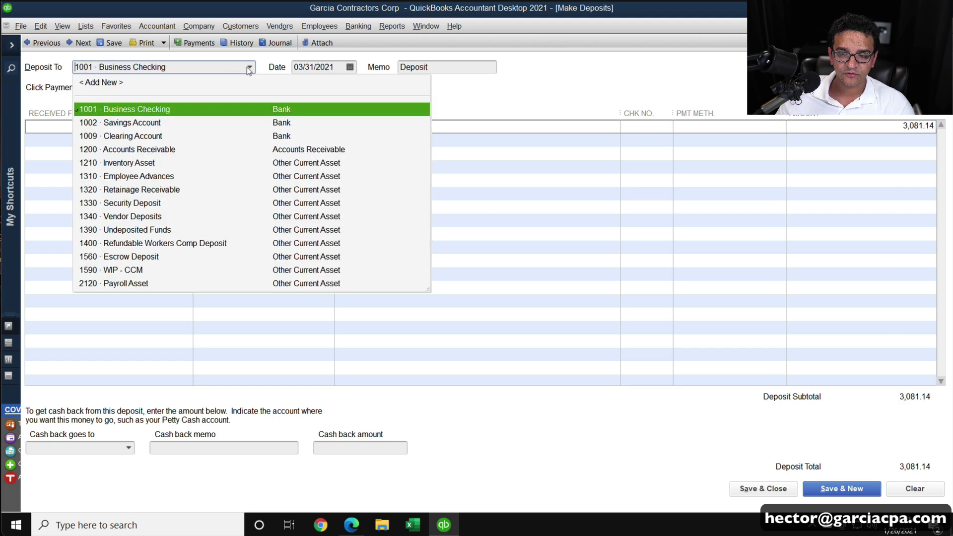
left_click(33, 138)
left_click(44, 126)
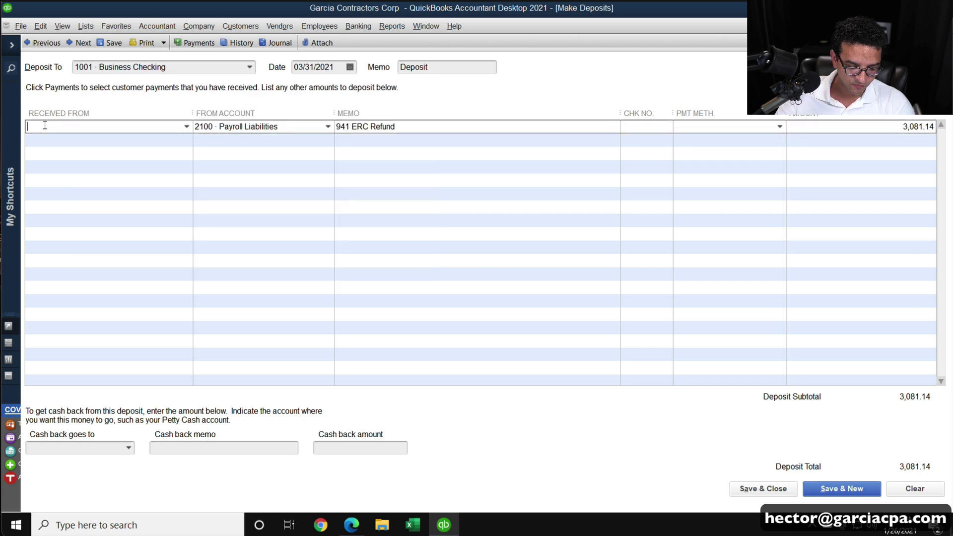
type("United States Treasury")
key("Tab")
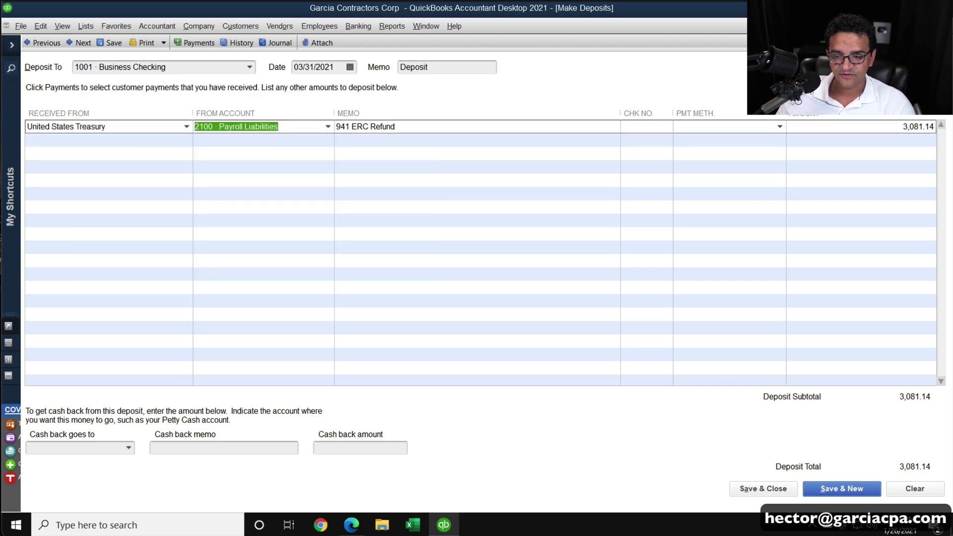
- Save the ERC refund deposit, accept its future date, and close the Balance Sheet
left_click(200, 170)
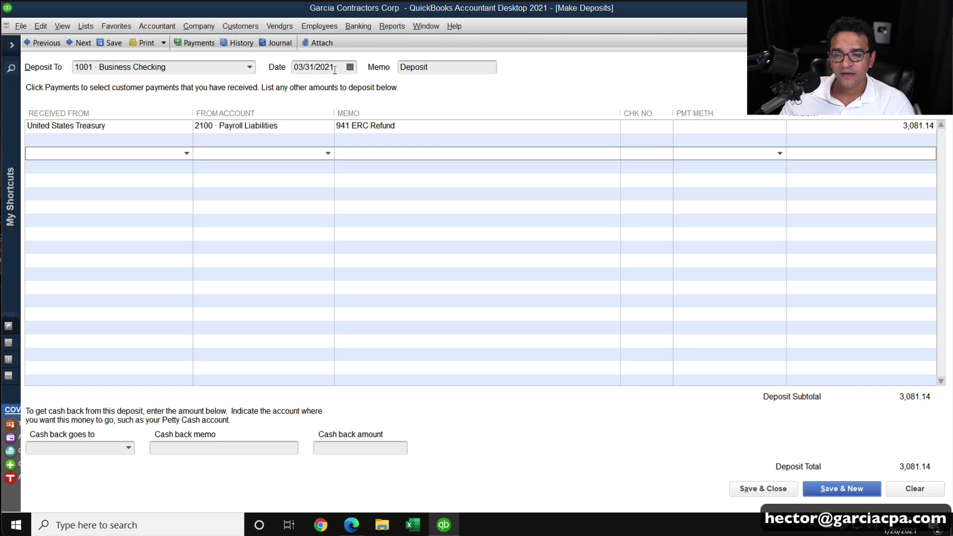
left_click(313, 68)
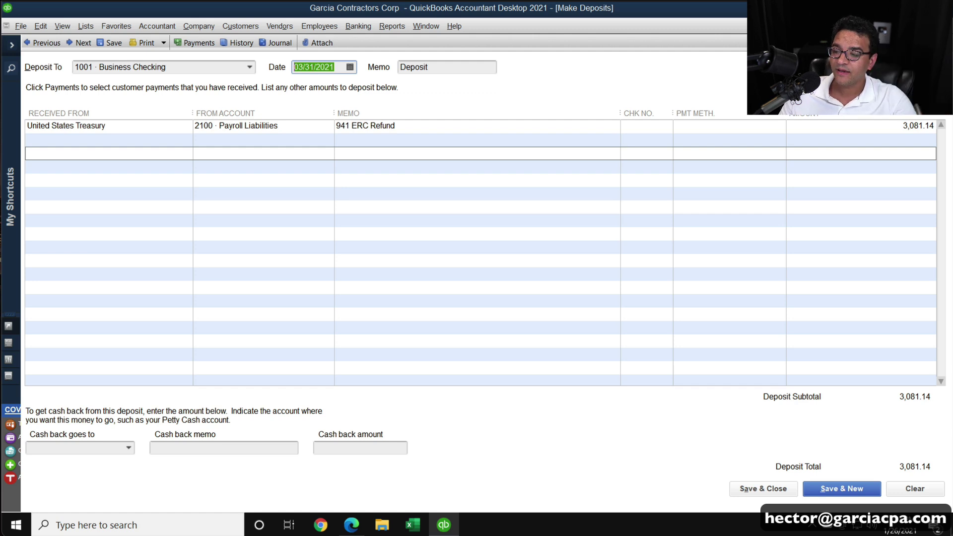
left_click(933, 127)
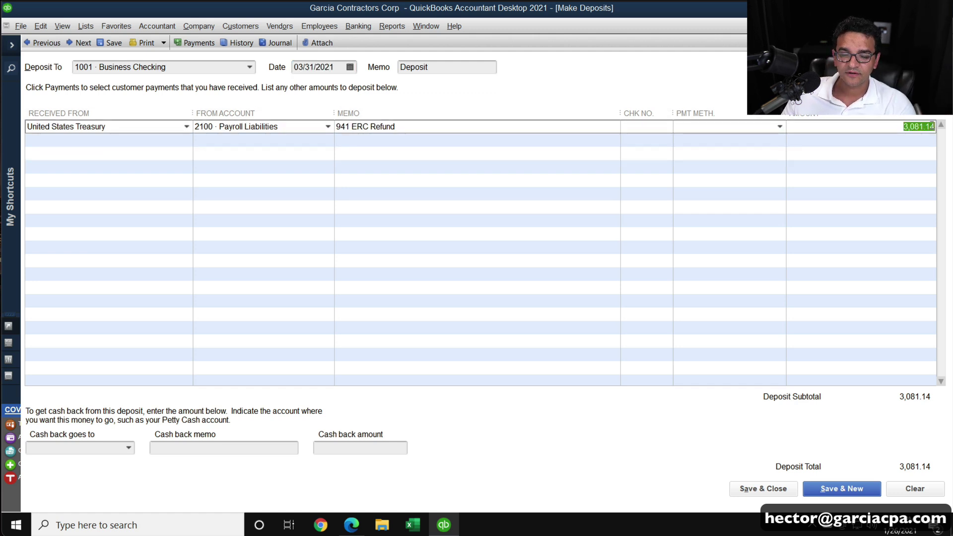
left_click(750, 488)
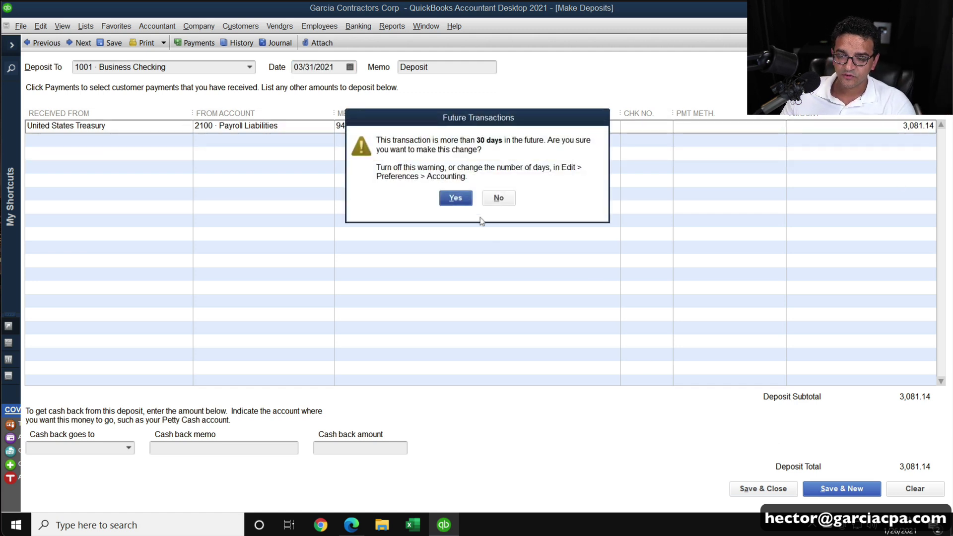
left_click(455, 198)
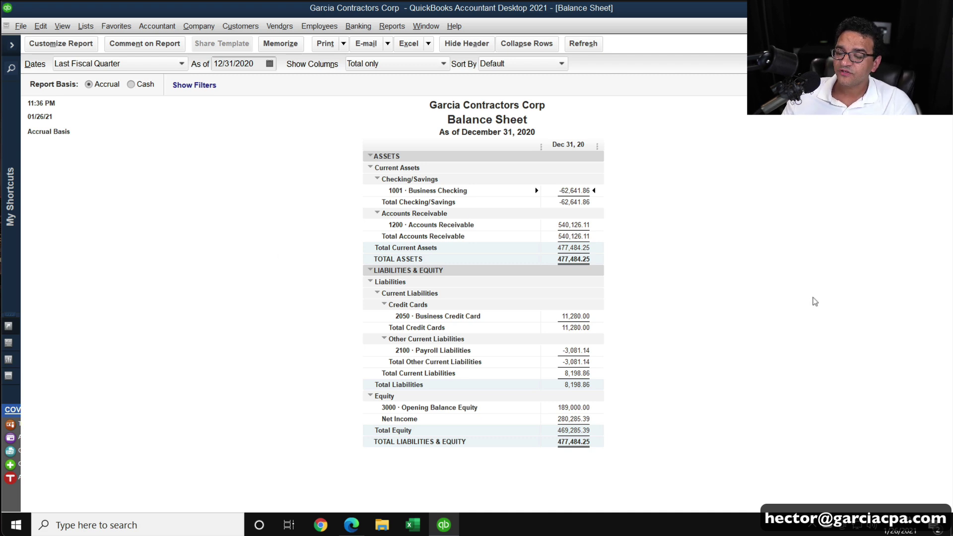
key("Escape")
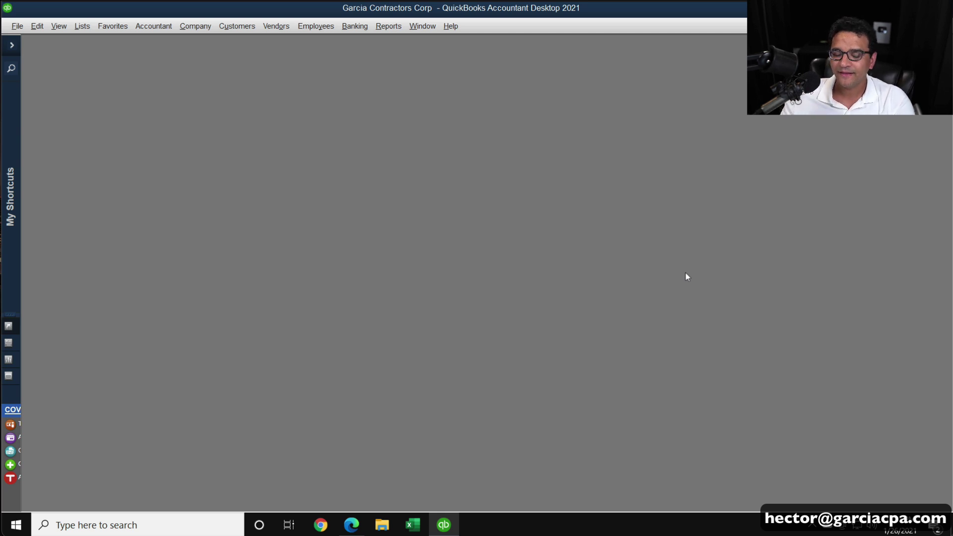
- Run a standard Profit & Loss report for the last fiscal quarter with its rows collapsed
left_click(383, 28)
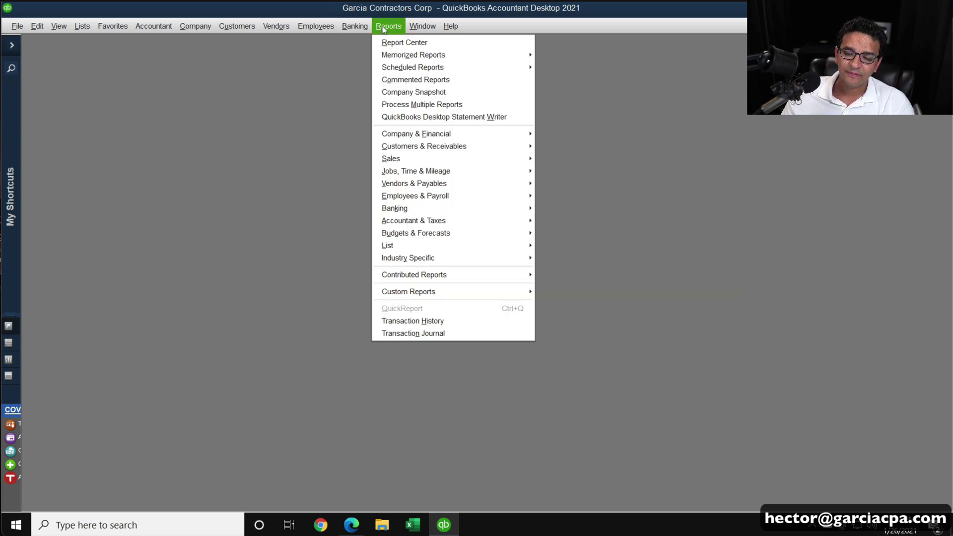
mouse_move(451, 140)
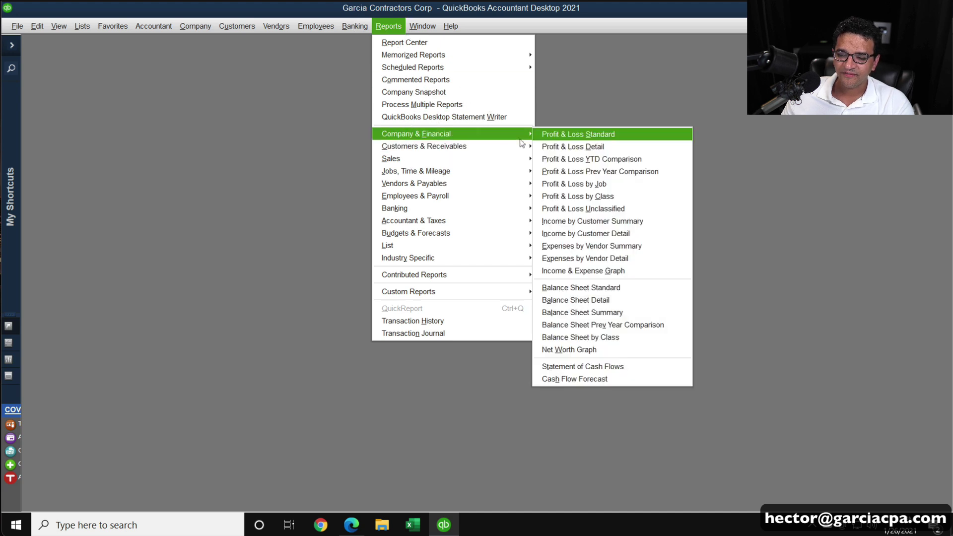
left_click(586, 132)
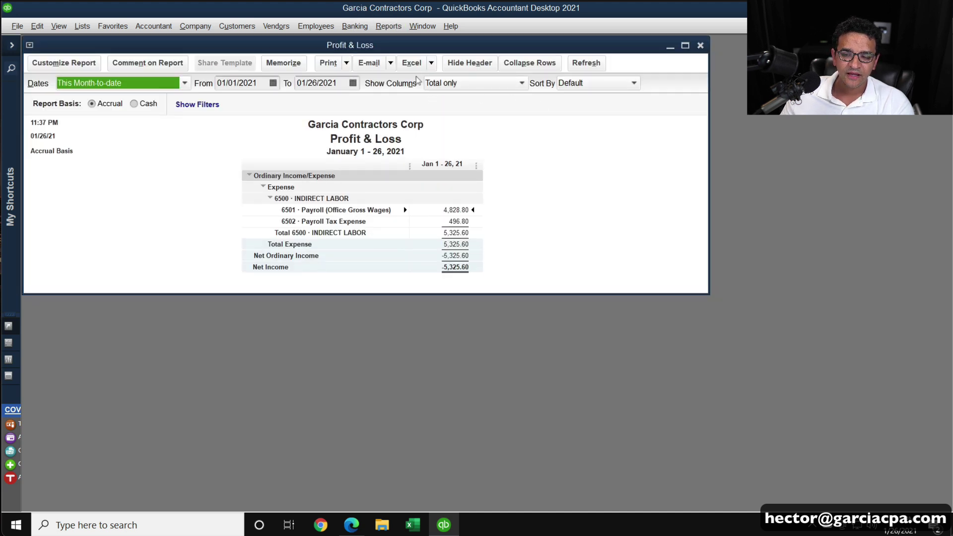
double_click(407, 46)
left_click(105, 64)
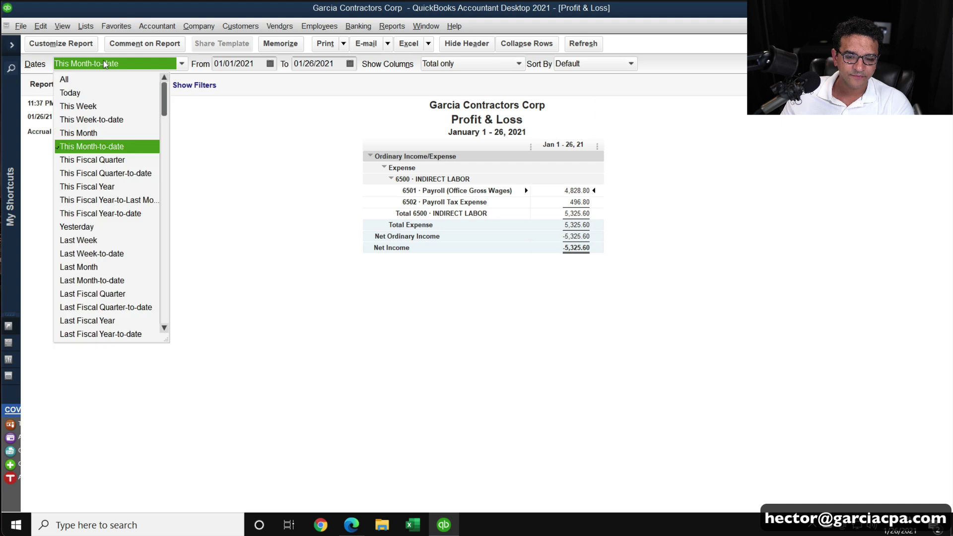
left_click(97, 294)
left_click(526, 44)
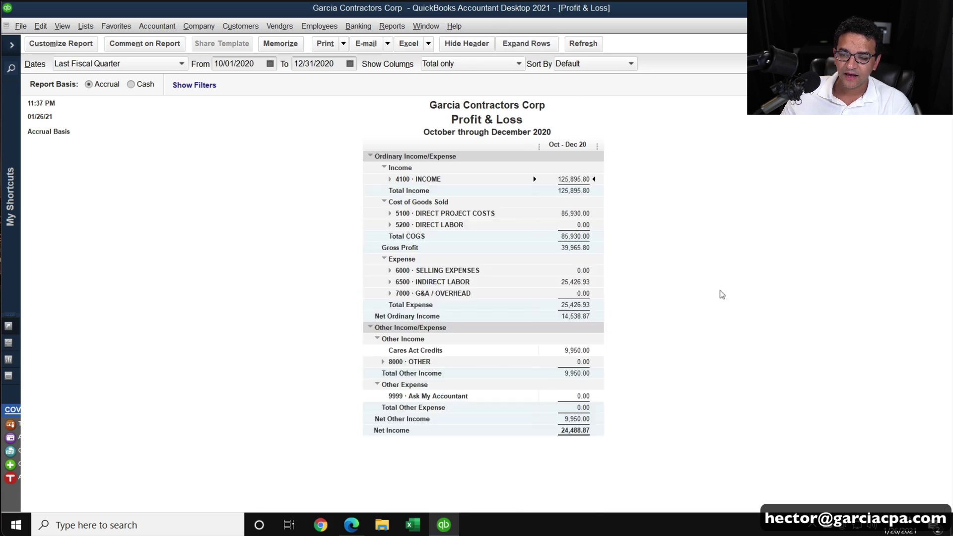
- Expand 6500 Indirect Labor to examine the payroll expenses and the Cares Act Credits line, and close the report
left_click(391, 282)
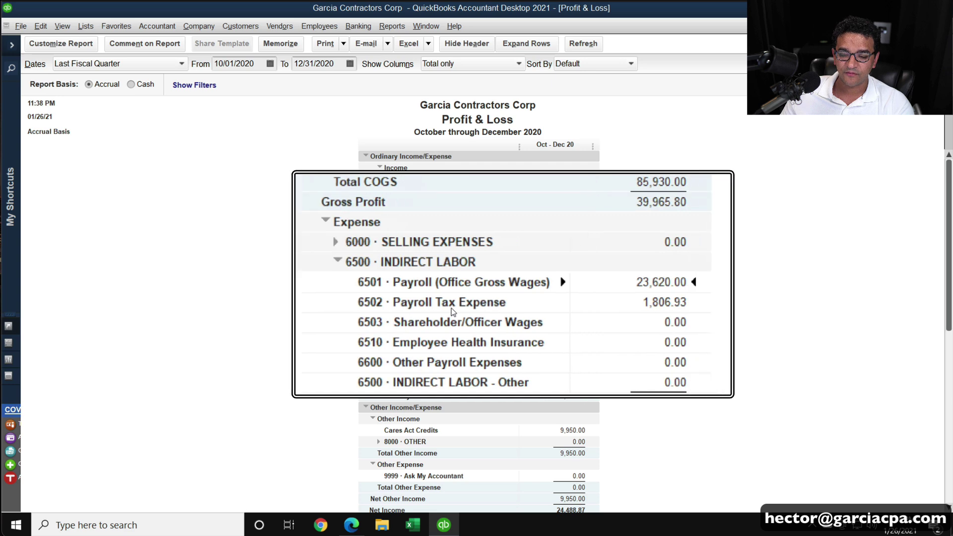
scroll(617, 394, "down", 1)
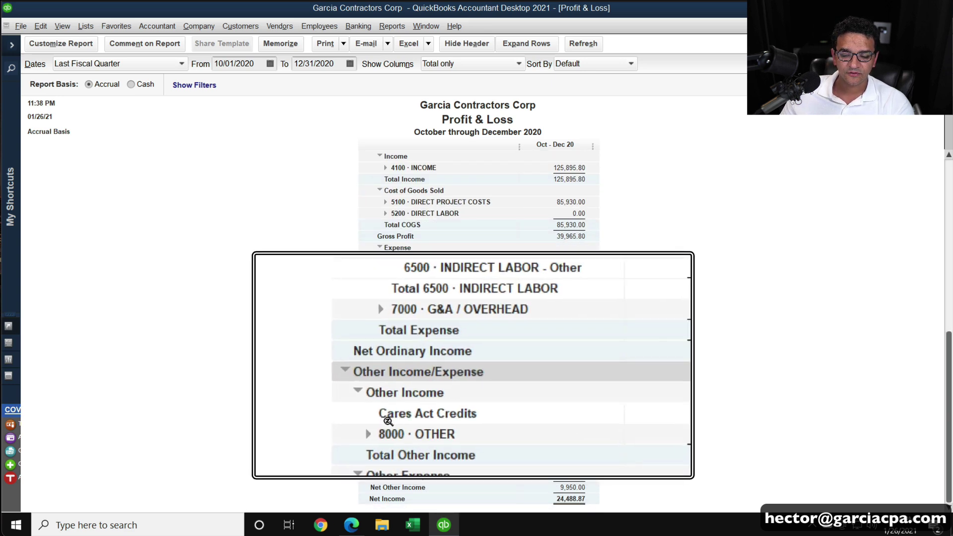
right_click(555, 416)
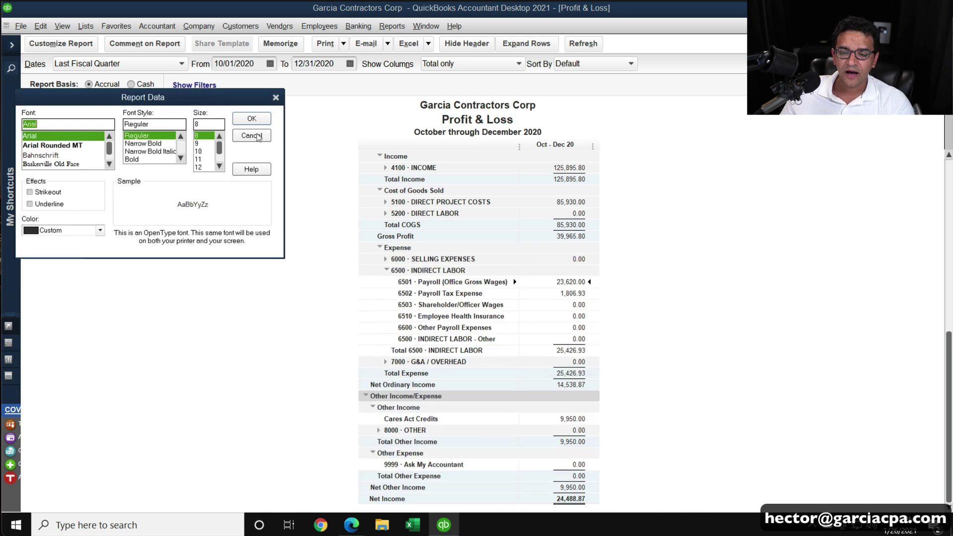
left_click(267, 138)
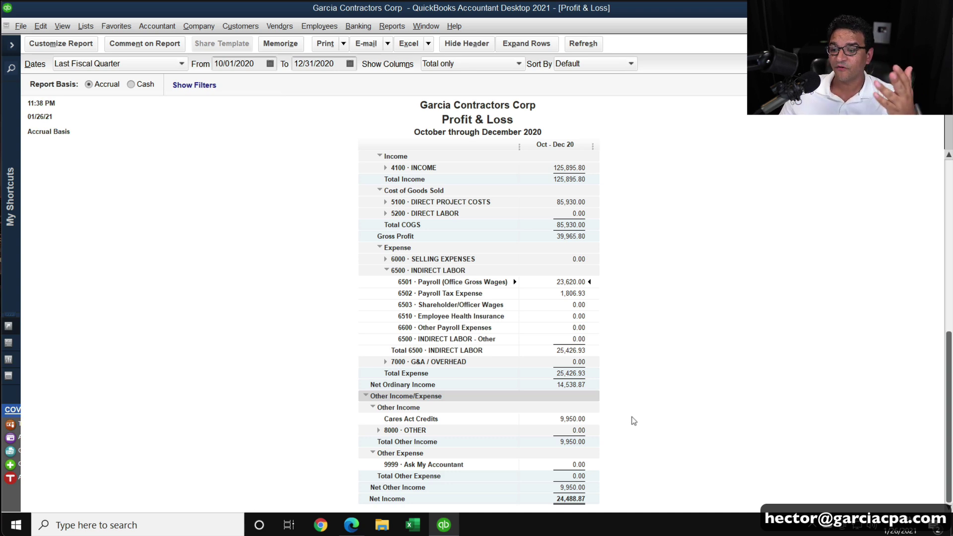
left_click(561, 419)
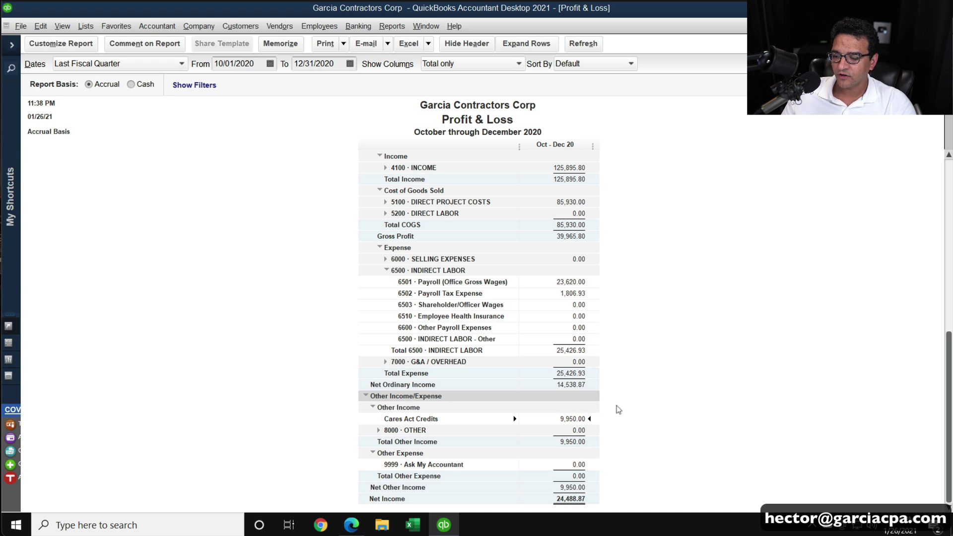
key("Escape")
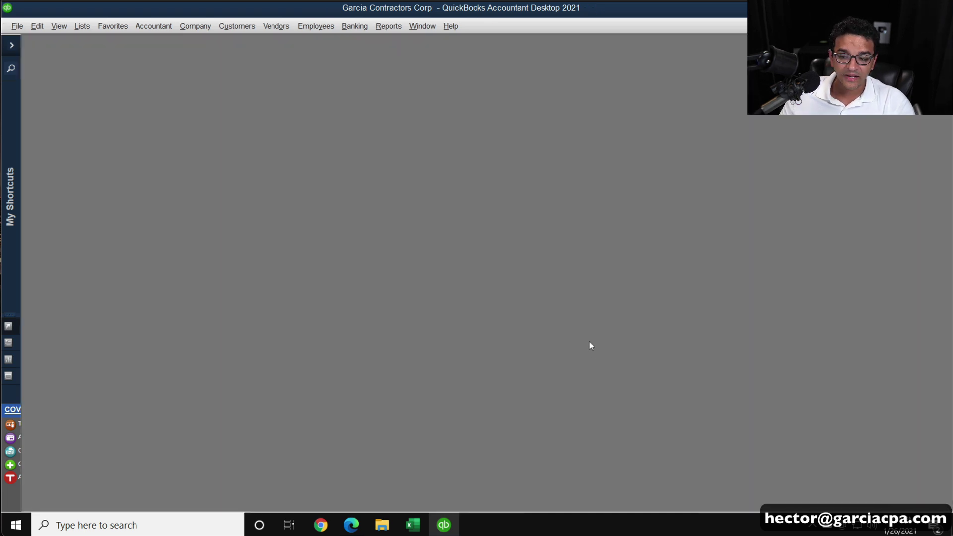
- Open the payroll tax form processing list in a maximized Payroll Center
left_click(388, 26)
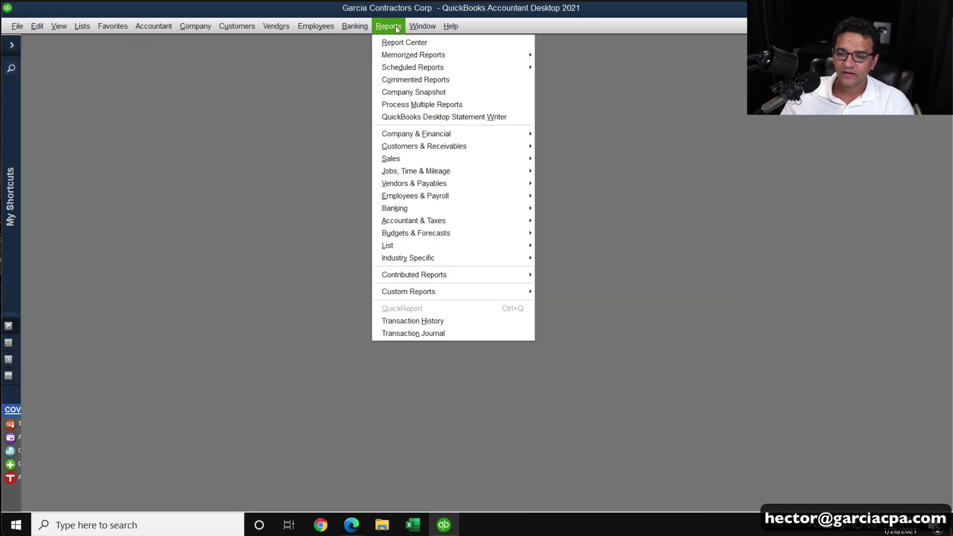
mouse_move(326, 28)
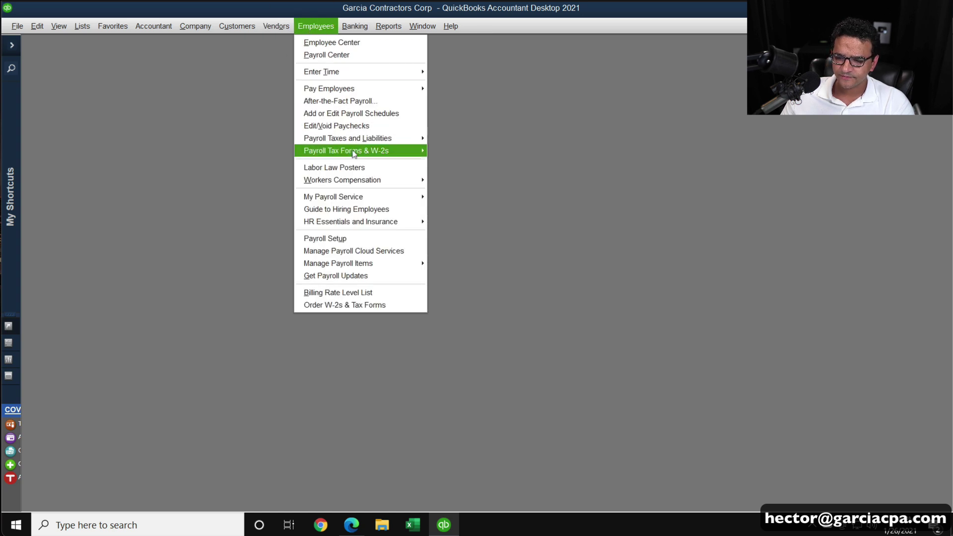
mouse_move(377, 151)
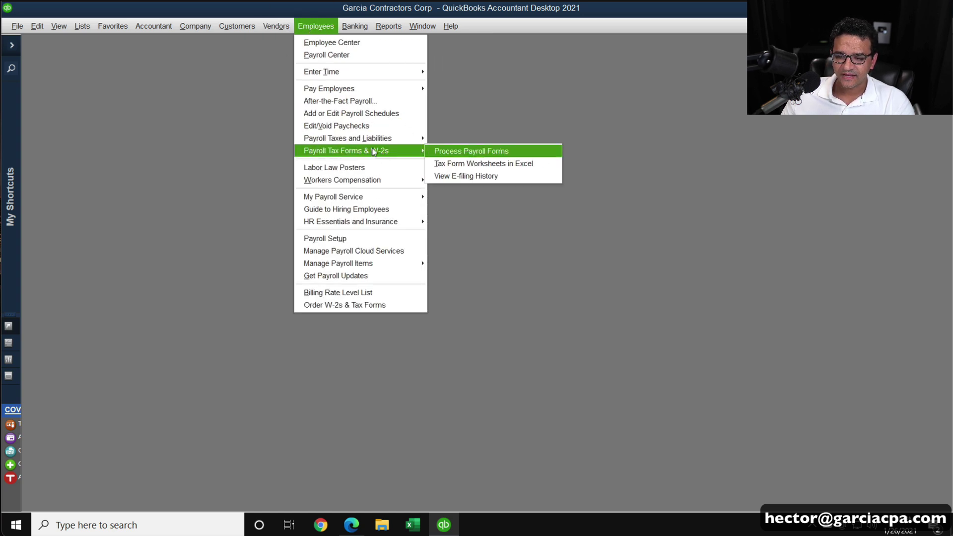
left_click(469, 152)
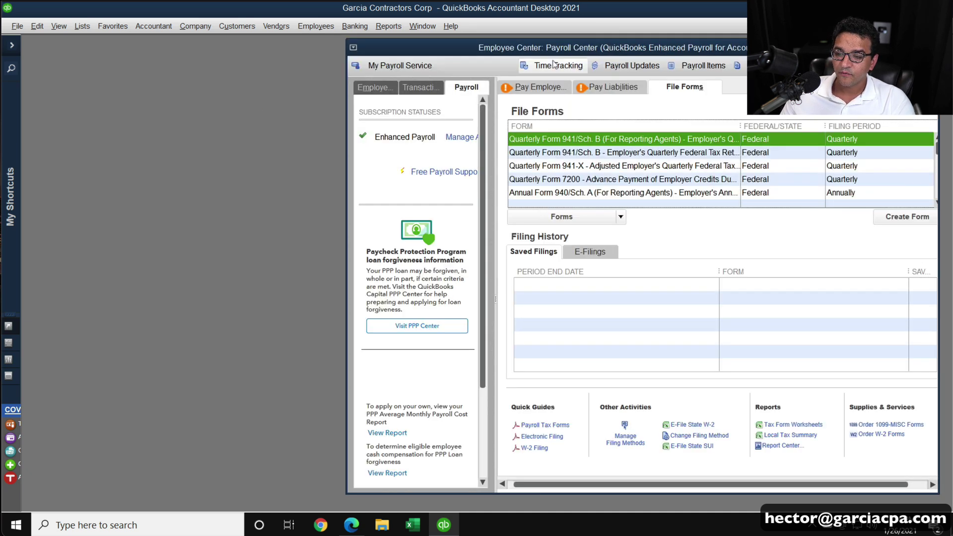
double_click(559, 50)
- Start a new Quarterly Form 941-X for the quarter ending 12/31/2020 instead of opening the saved draft
left_click(264, 146)
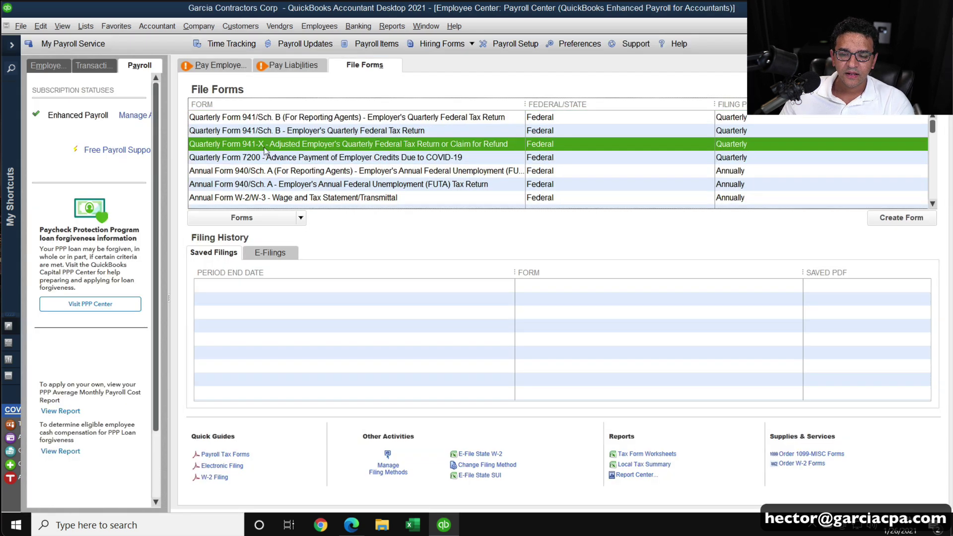
left_click(913, 223)
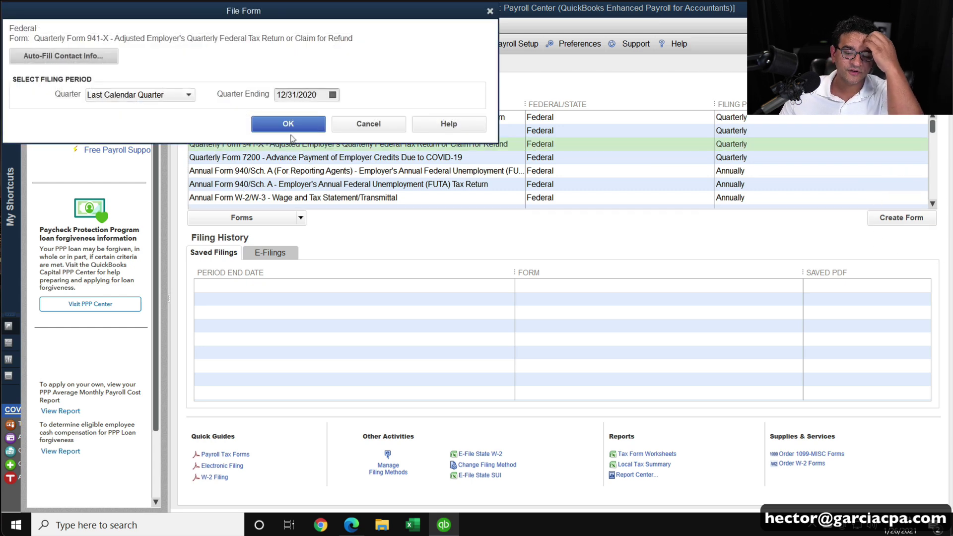
left_click(290, 130)
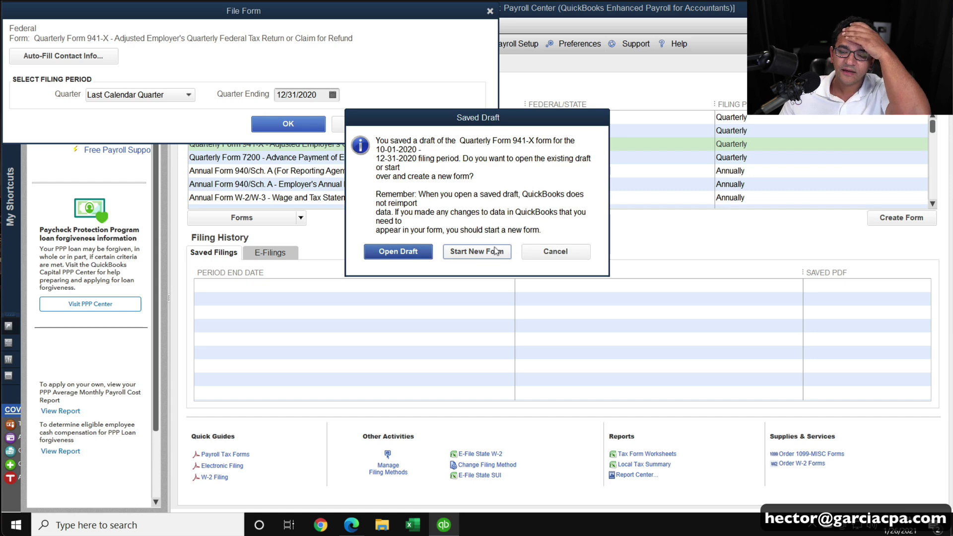
left_click(497, 251)
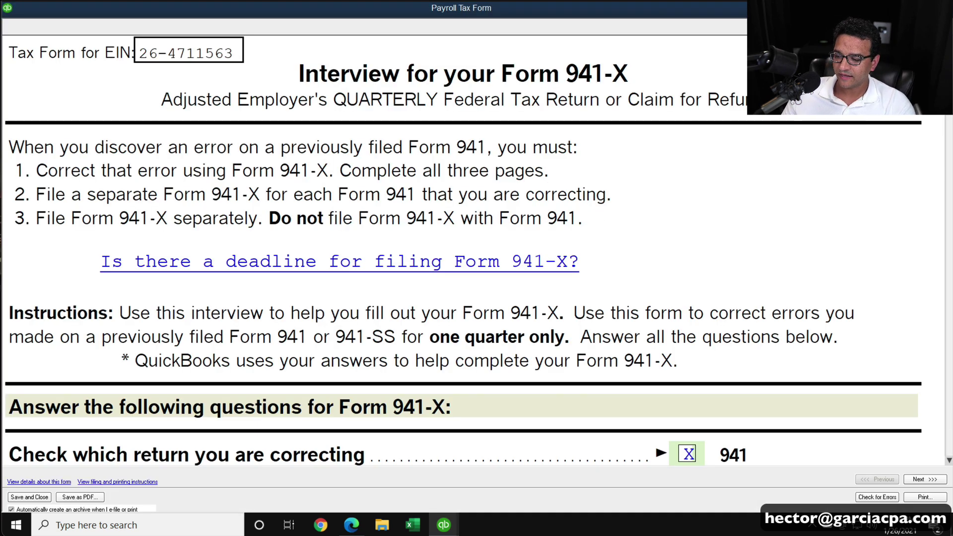
- Enter 03/31/2021 as the date the errors were discovered in the 941-X interview
left_click(950, 418)
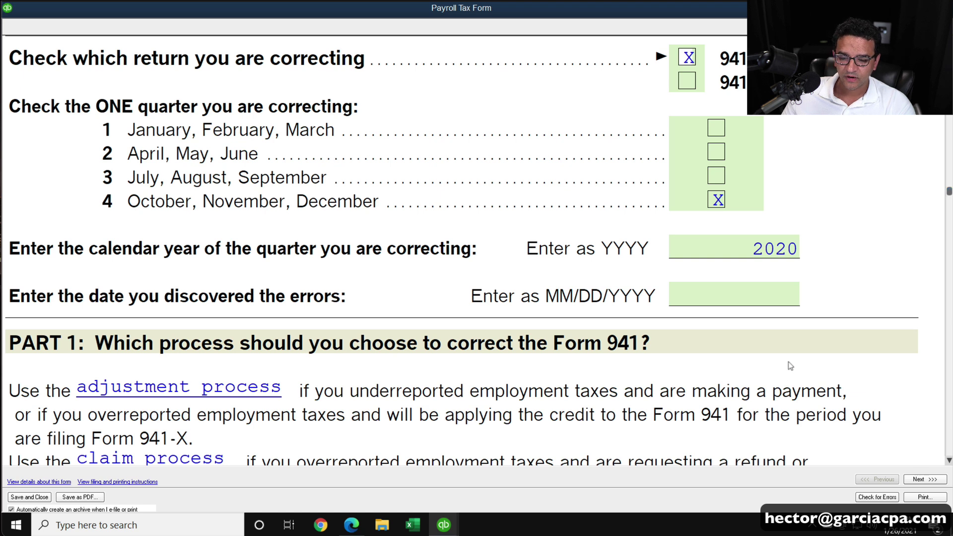
left_click(758, 301)
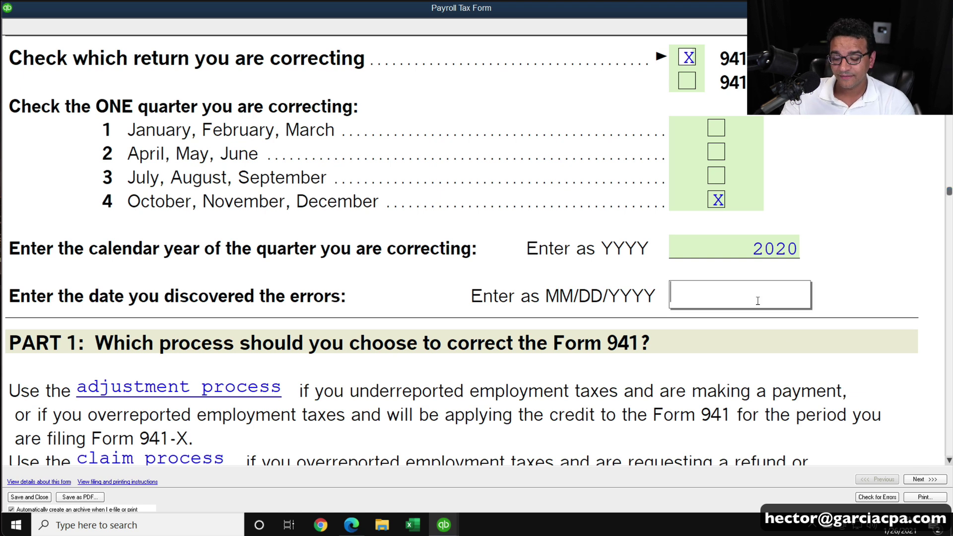
type("03/31/2021")
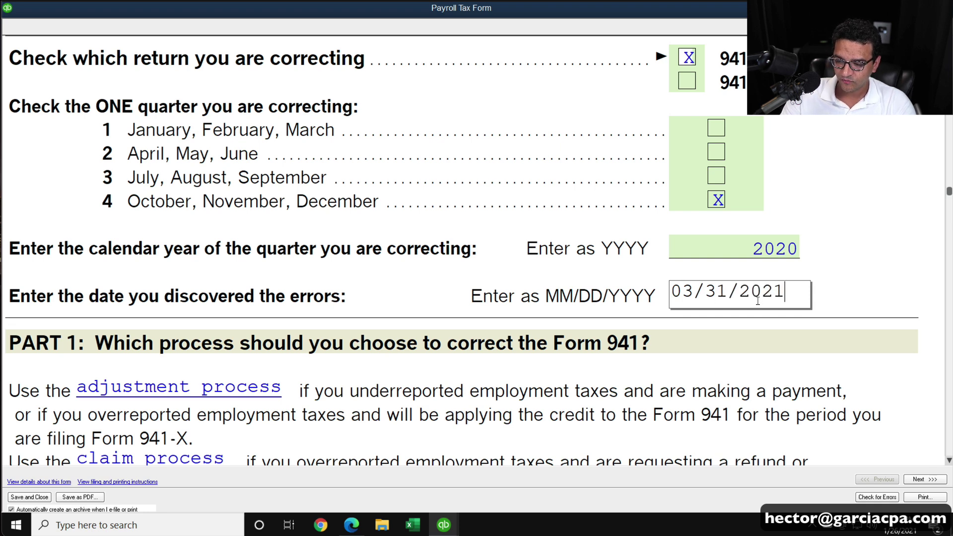
key("Tab")
- Choose the correction process for overreported amounts only, using the adjustment process
scroll(847, 304, "down", 2)
scroll(651, 335, "down", 4)
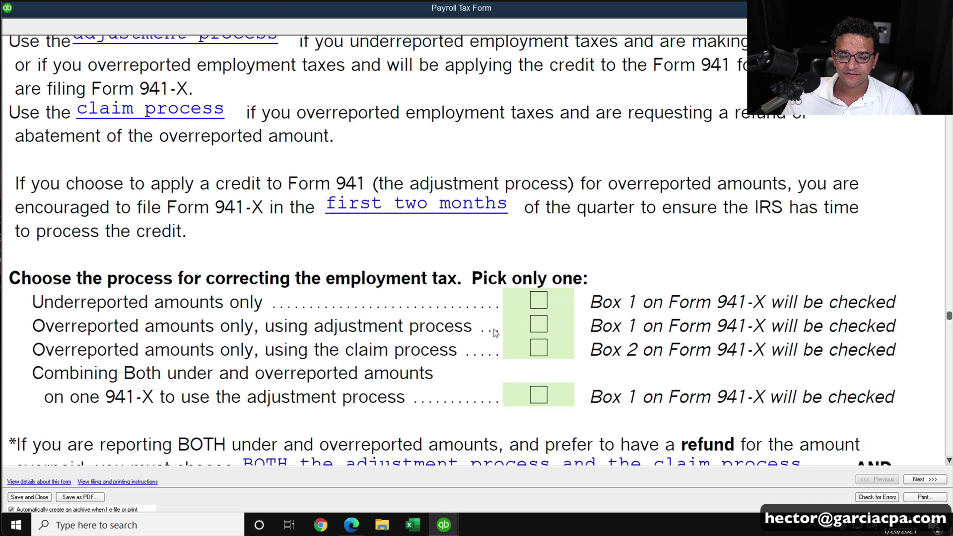
left_click(538, 326)
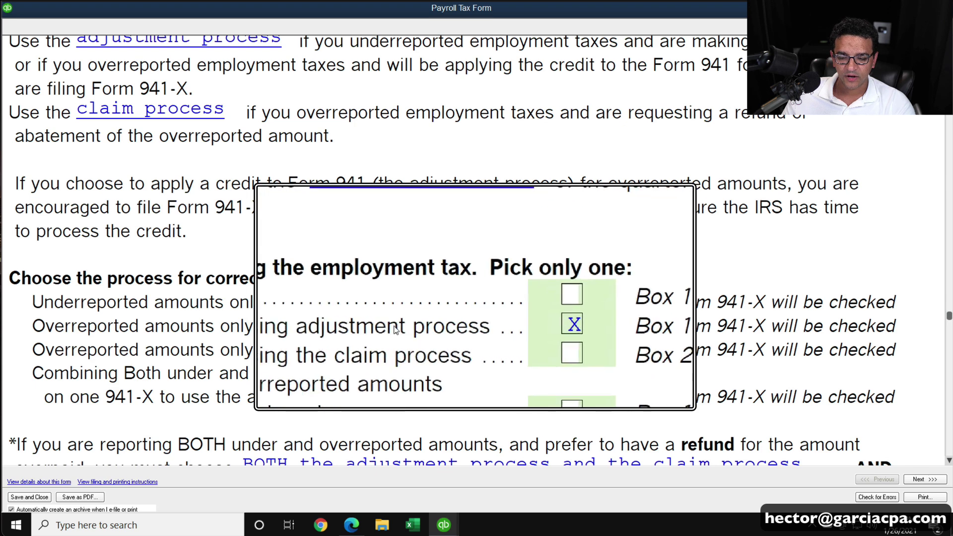
scroll(422, 333, "down", 3)
scroll(431, 334, "down", 3)
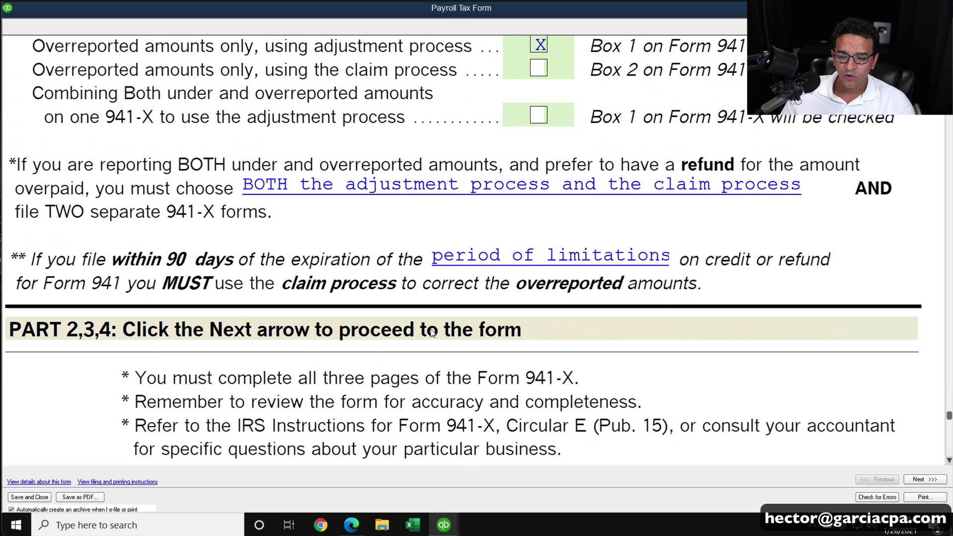
- Proceed from the interview to Form 941-X and check the line 3 certification for filing Forms W-2 or W-2c
left_click(925, 479)
scroll(632, 366, "down", 9)
scroll(649, 368, "down", 10)
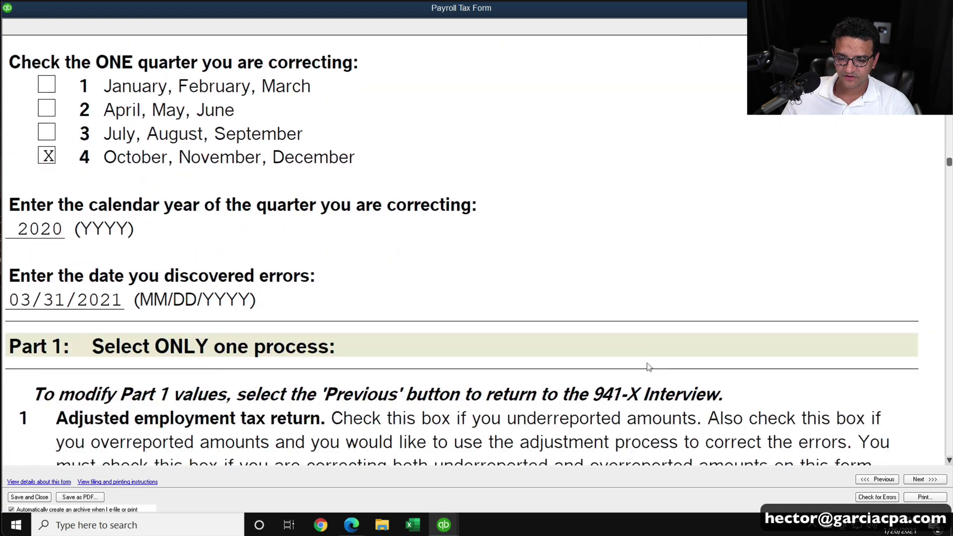
scroll(486, 311, "up", 1)
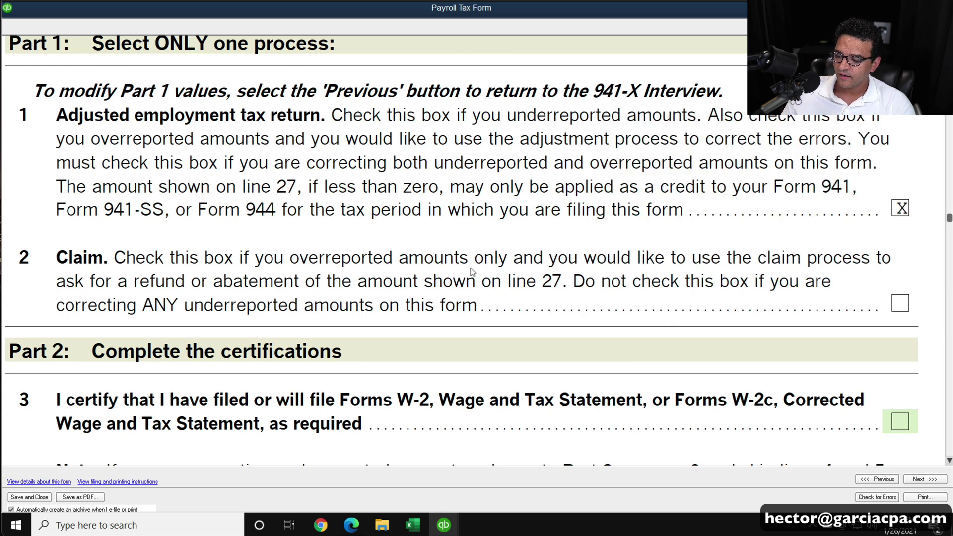
scroll(465, 346, "down", 3)
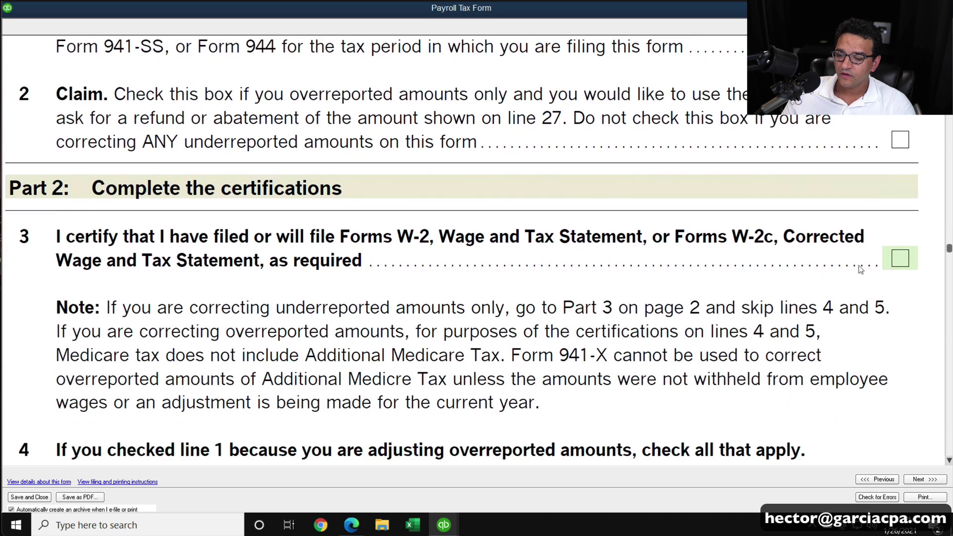
left_click(899, 259)
key("ctrl")
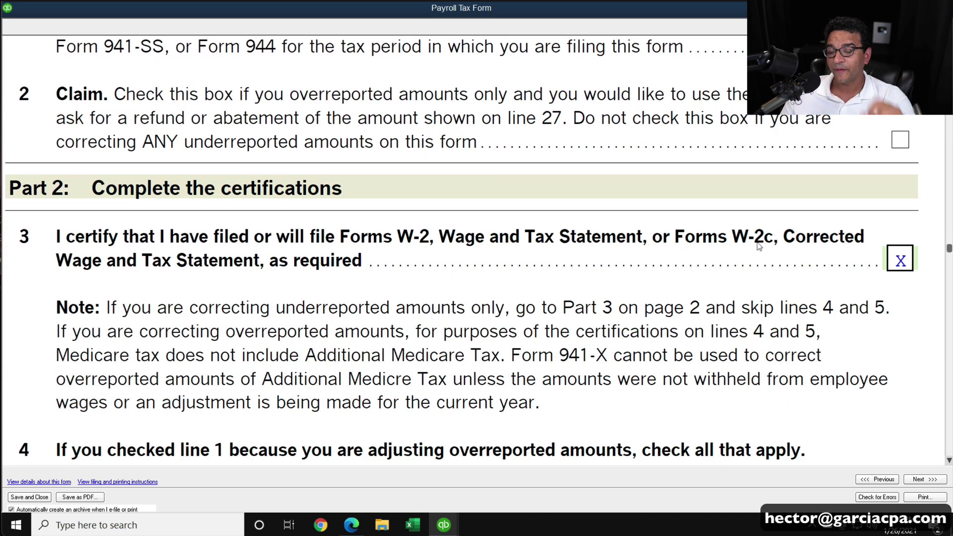
- Check line 4b, certifying that the social security and Medicare tax adjustments are for the employer's share only
scroll(831, 273, "down", 1)
scroll(830, 273, "down", 1)
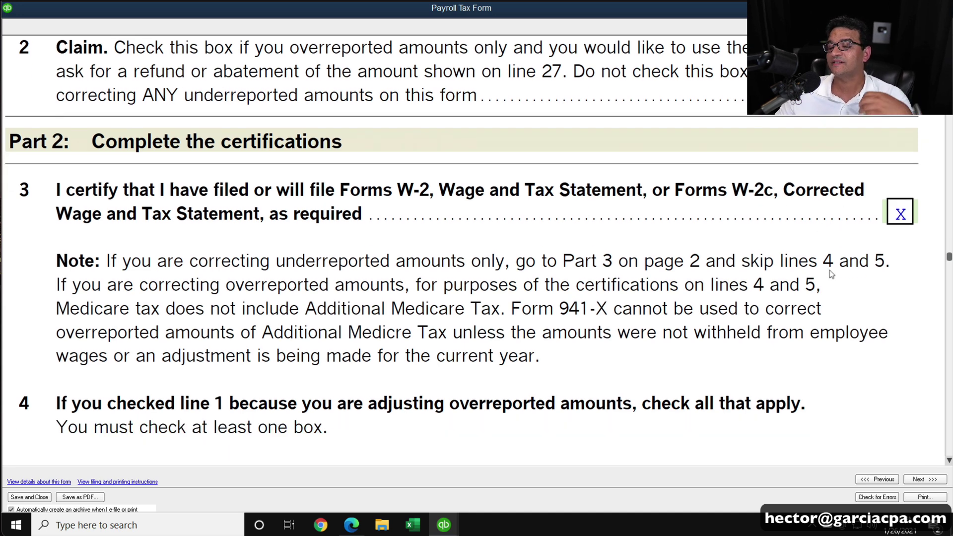
scroll(831, 274, "down", 13)
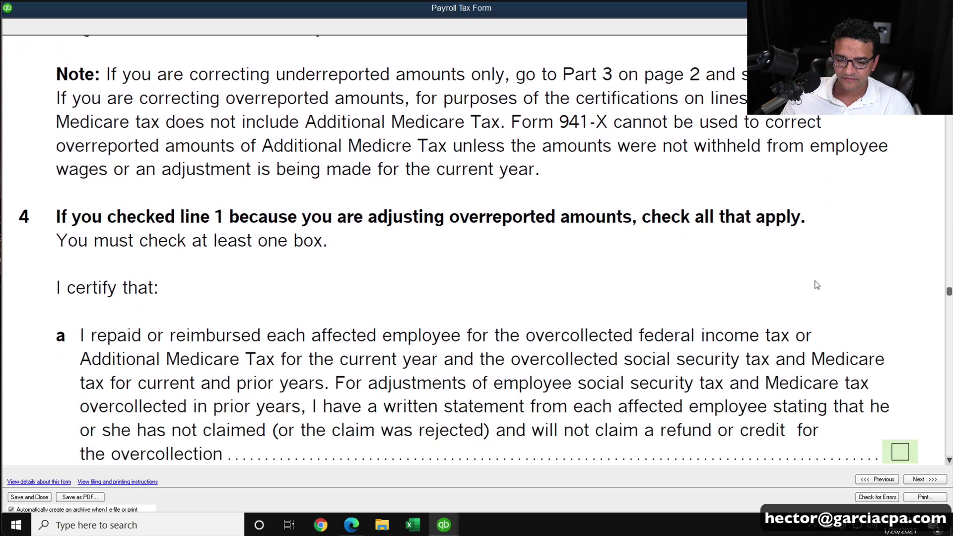
scroll(821, 284, "down", 3)
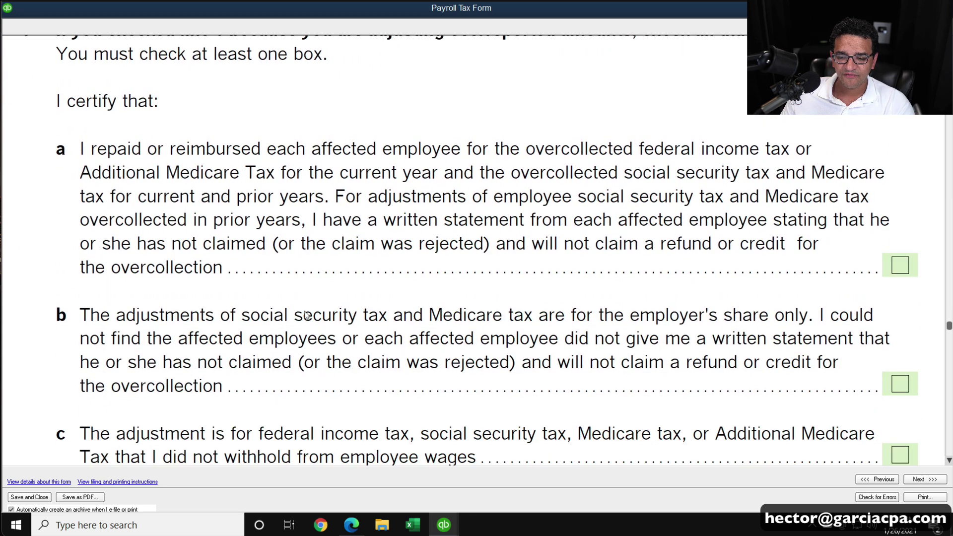
key("super+plus")
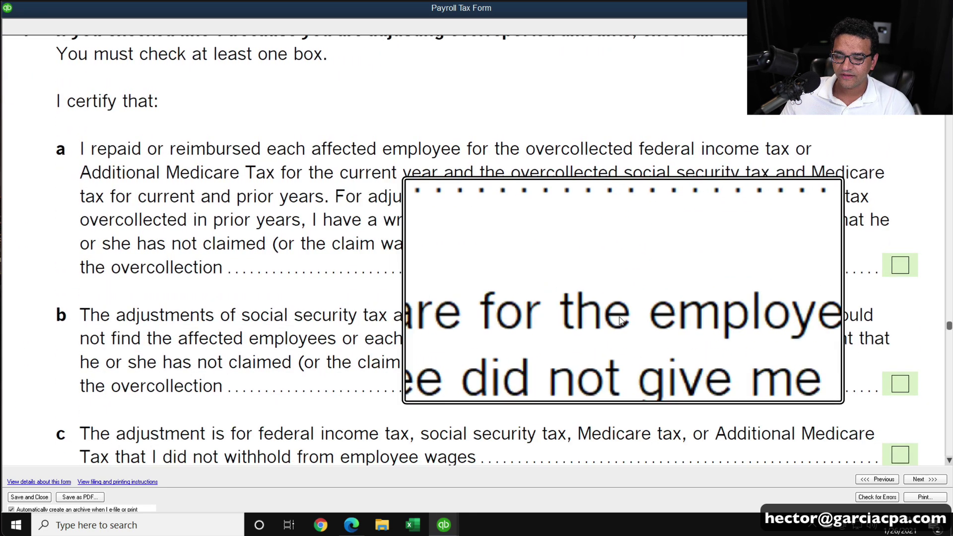
left_click(901, 385)
- Check the line 5c certification that the social security and Medicare tax claim is for the employer's share only
scroll(651, 355, "down", 5)
scroll(647, 333, "down", 5)
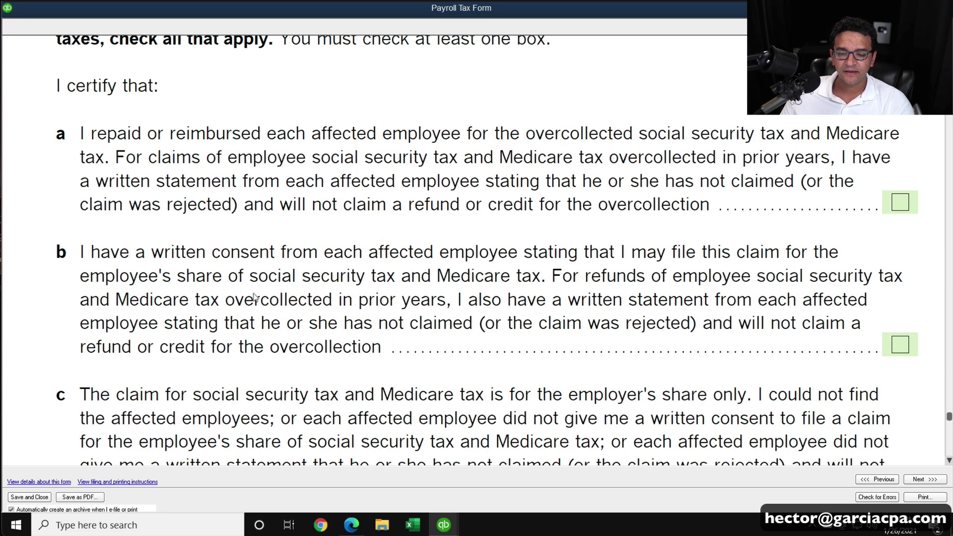
scroll(243, 295, "down", 2)
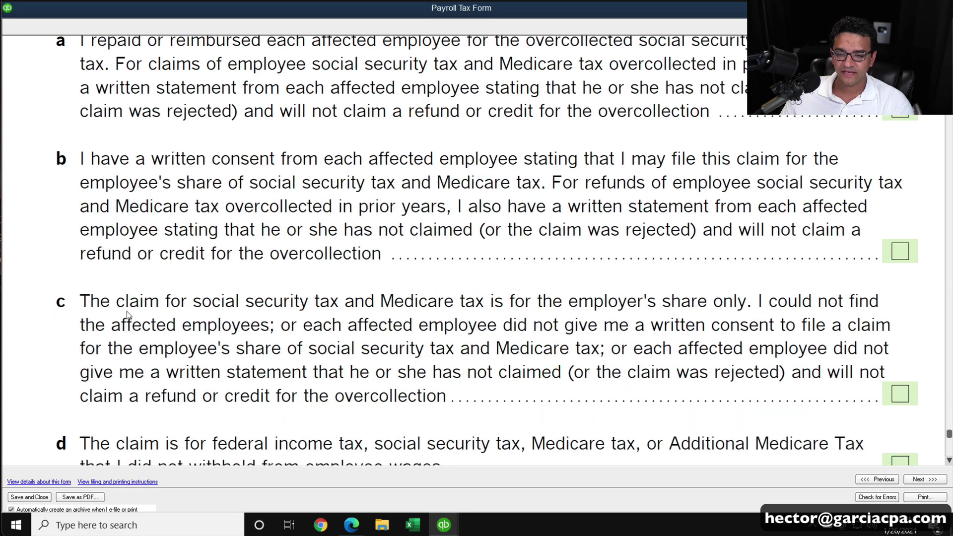
scroll(129, 315, "up", 3)
scroll(128, 315, "down", 2)
scroll(130, 313, "up", 8)
scroll(133, 314, "up", 14)
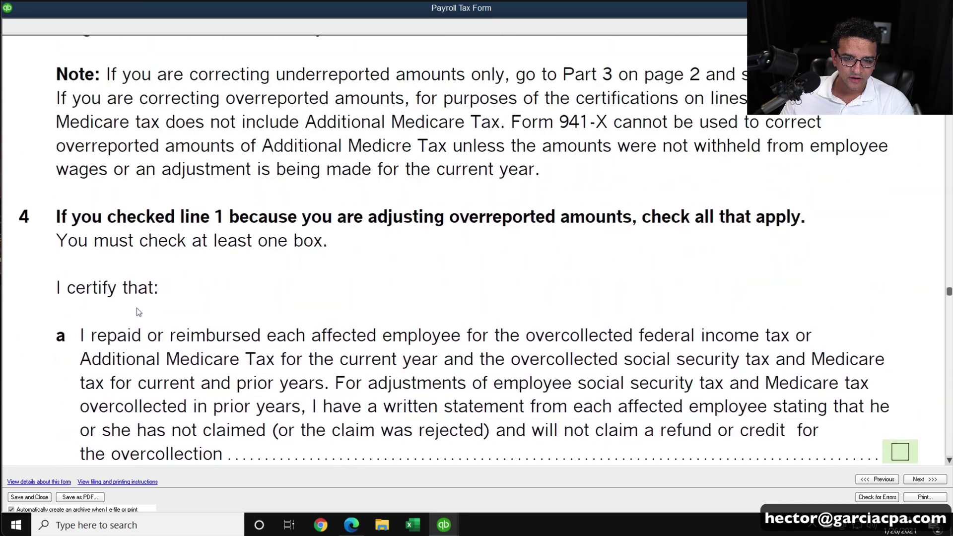
scroll(152, 315, "down", 20)
scroll(152, 316, "down", 15)
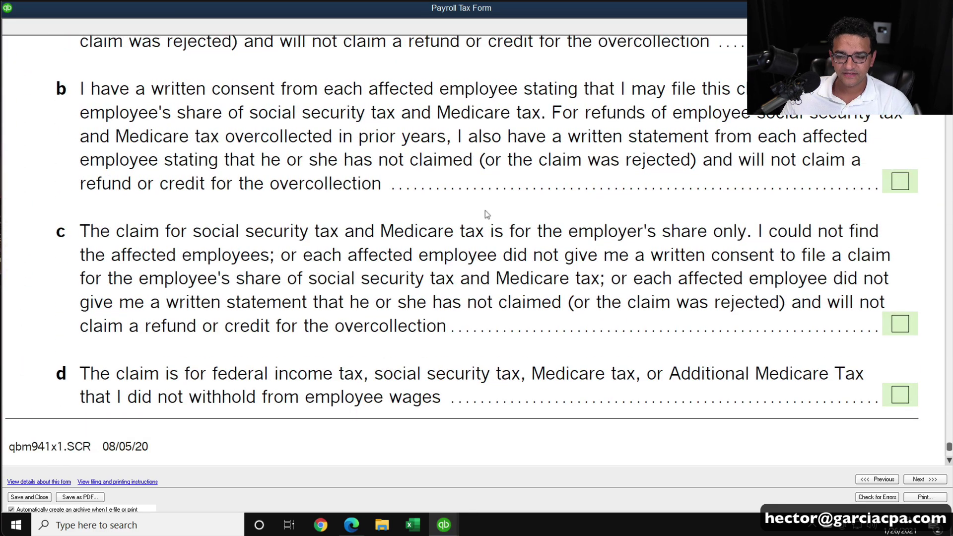
left_click(902, 322)
scroll(659, 318, "down", 1)
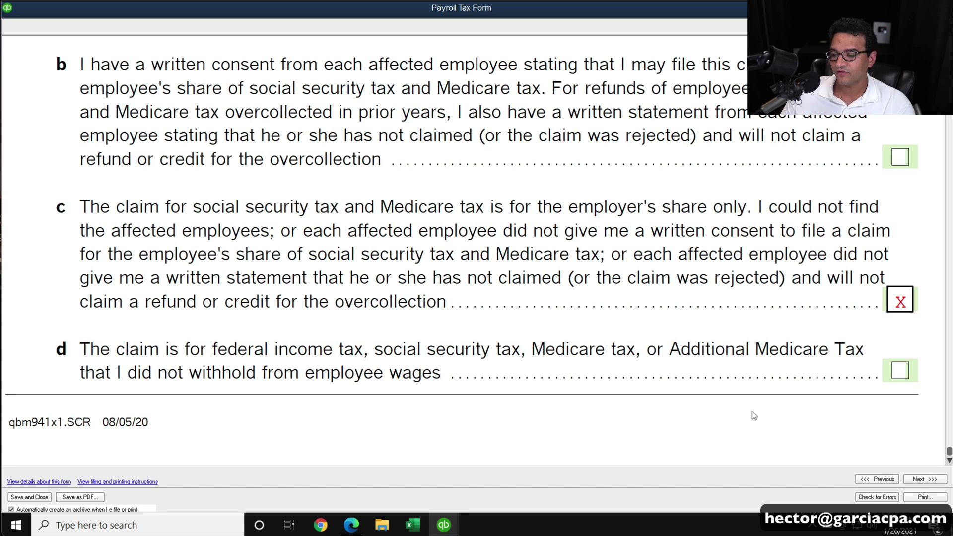
- Proceed to the Part 3 corrections and enter 23,620.00 as both corrected and originally reported wages on line 6
left_click(925, 479)
scroll(760, 395, "down", 5)
scroll(758, 388, "down", 3)
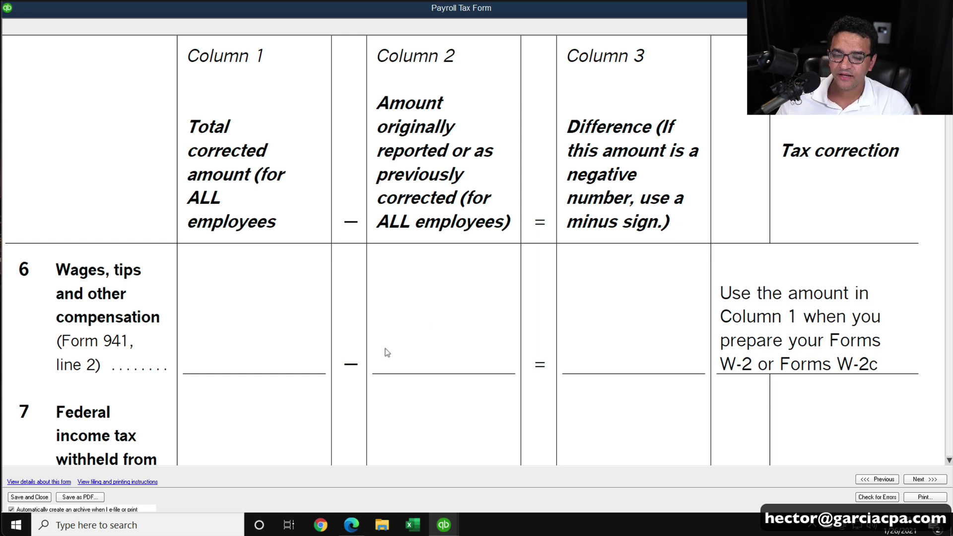
scroll(467, 311, "down", 3)
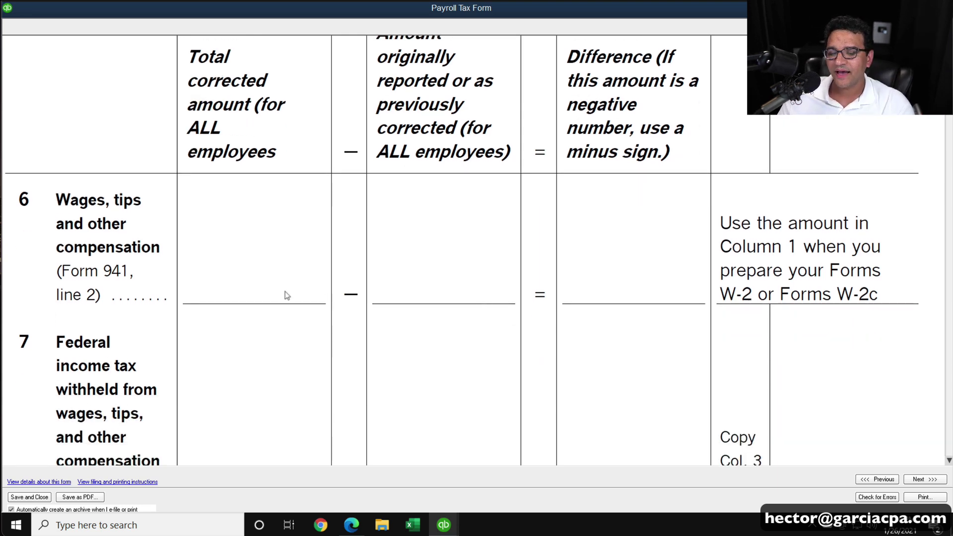
left_click(308, 299)
left_click(465, 291)
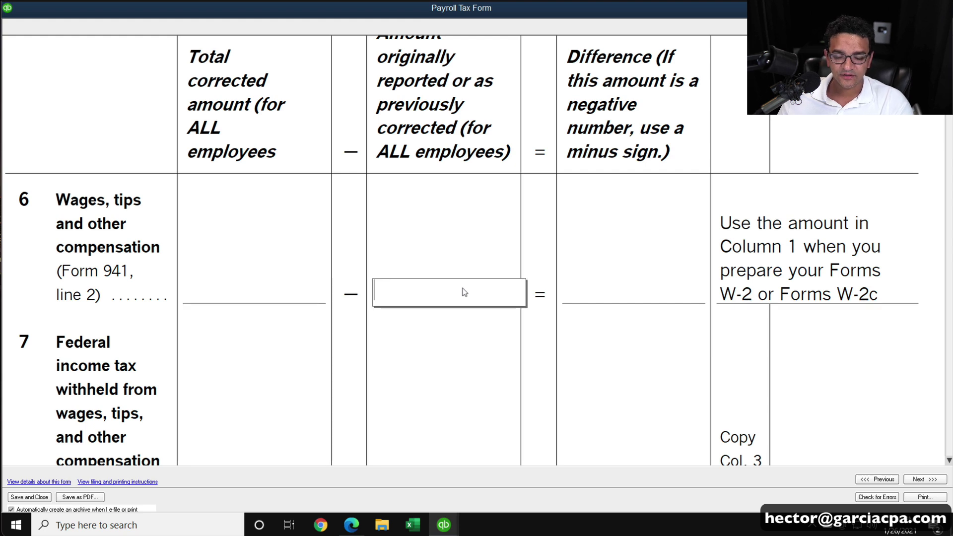
scroll(465, 292, "down", 3)
left_click(266, 219)
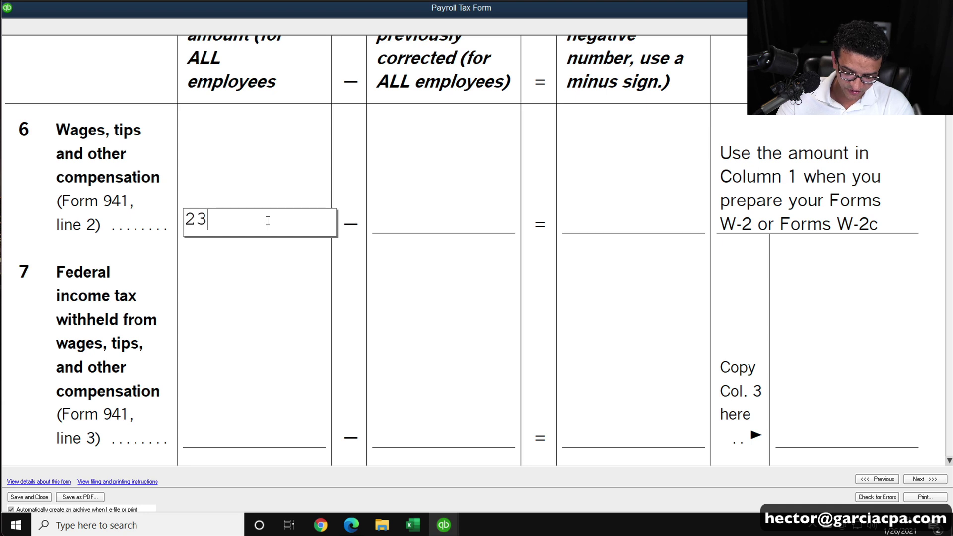
key("Tab")
type("23,620")
key("Tab")
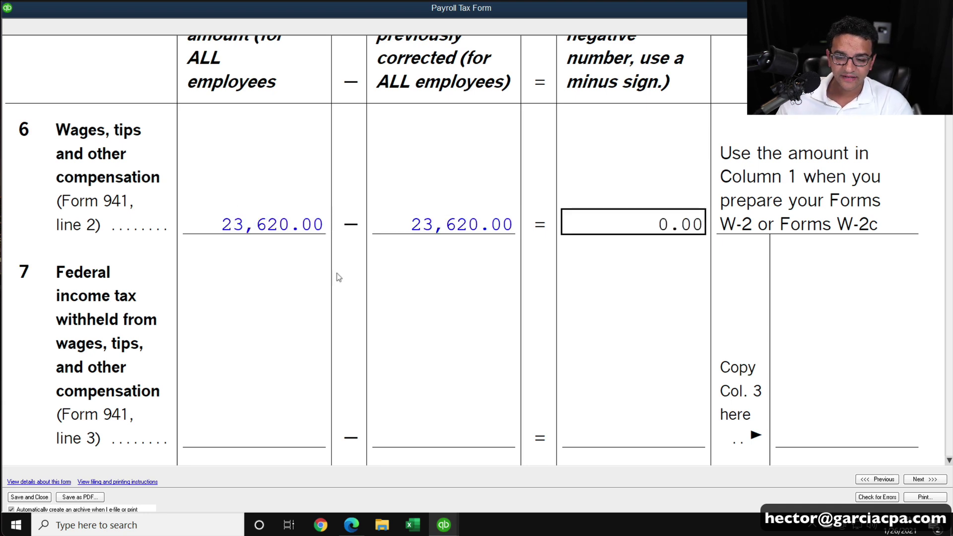
- Enter 2,928.80 as both the corrected and originally reported federal income tax withheld on line 7
scroll(306, 240, "down", 3)
left_click(262, 267)
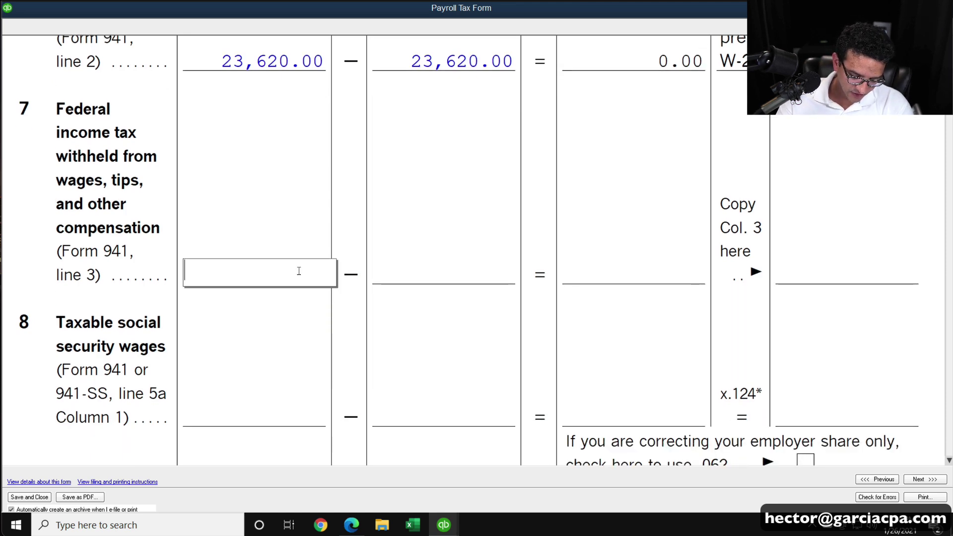
type("269258")
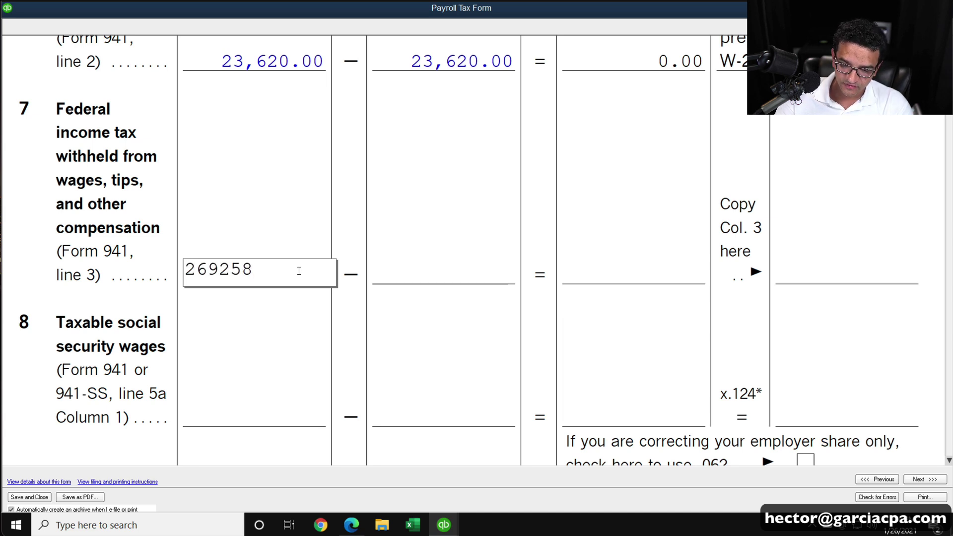
key("BackSpace")
key("BackSpace")
key("BackSpace")
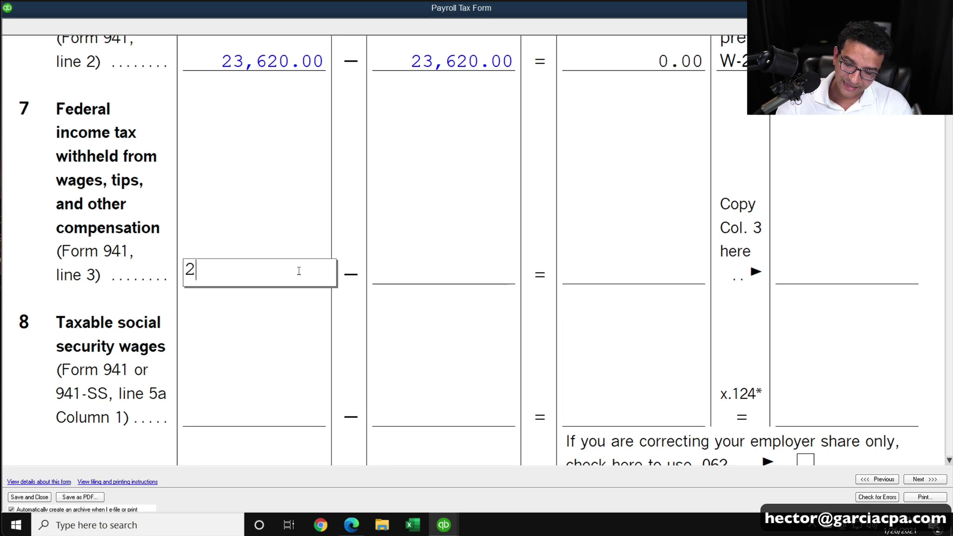
type("928.8")
key("Tab")
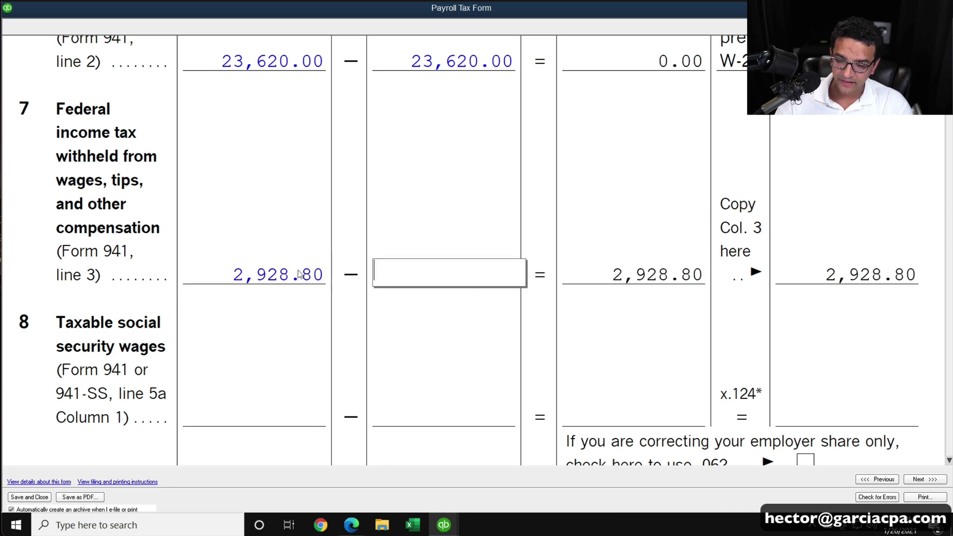
type("2928.8")
key("Tab")
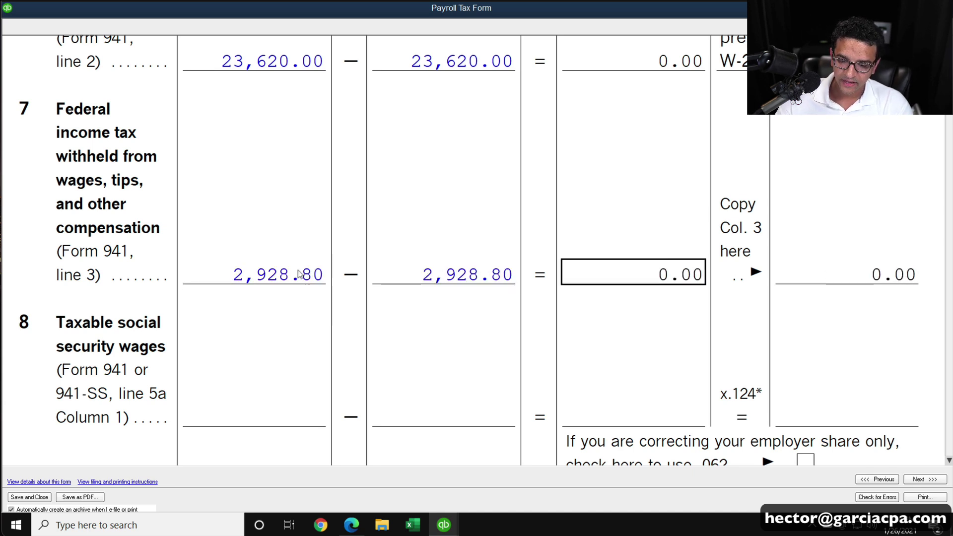
- Enter 23,620.00 as both the corrected and originally reported taxable social security wages on line 8
scroll(444, 348, "down", 3)
left_click(299, 341)
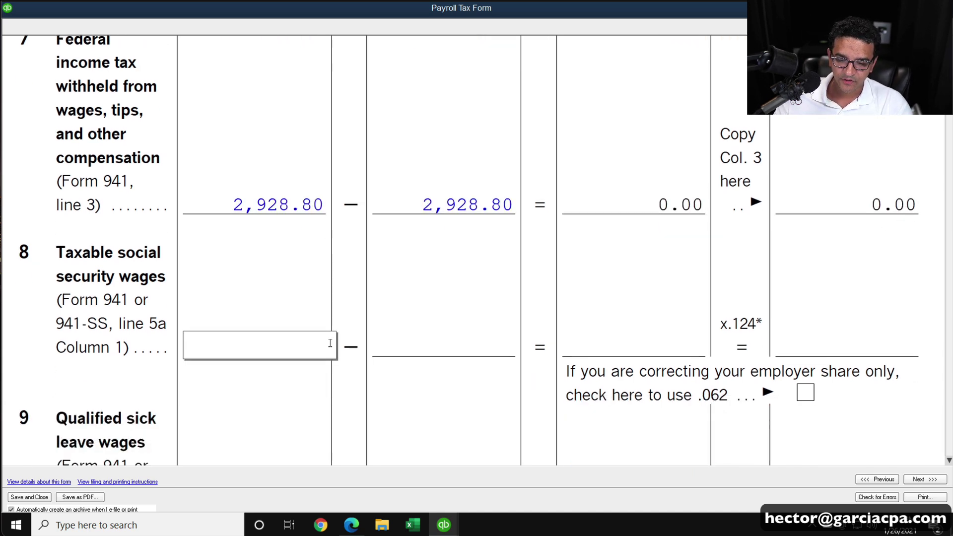
type("23620")
key("Tab")
type("23,620")
key("Tab")
- Enter 23,620.00 as both the corrected and originally reported taxable Medicare wages and tips on line 12
scroll(415, 357, "down", 10)
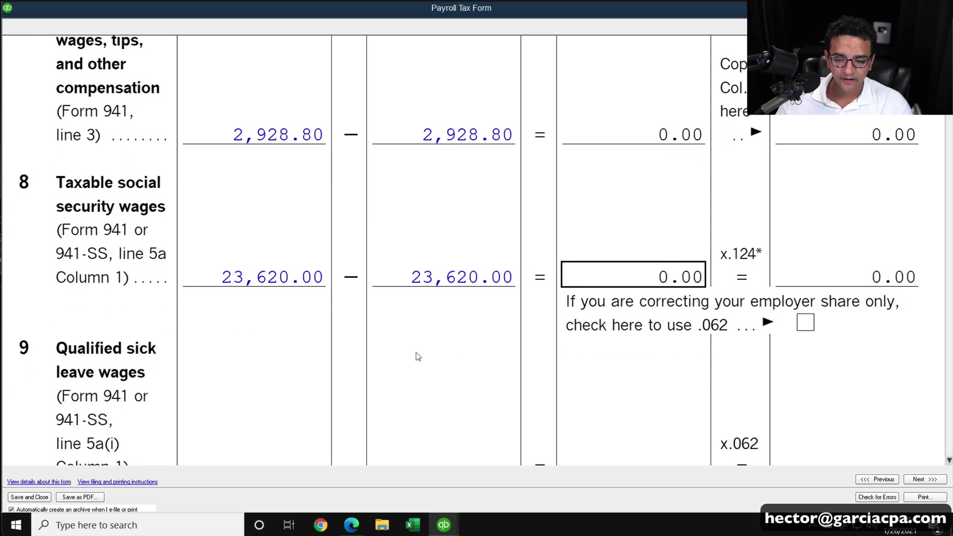
scroll(407, 397, "down", 5)
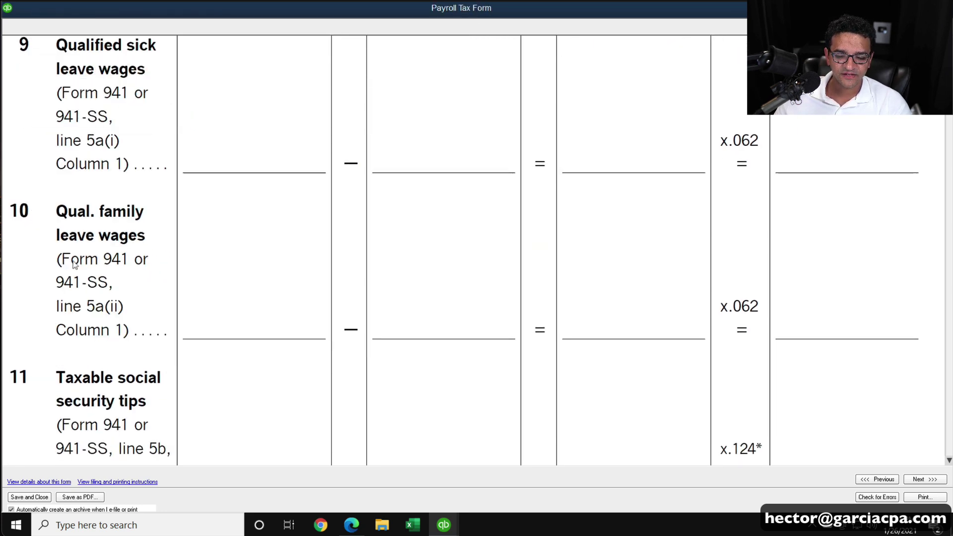
scroll(74, 265, "down", 5)
scroll(74, 265, "down", 8)
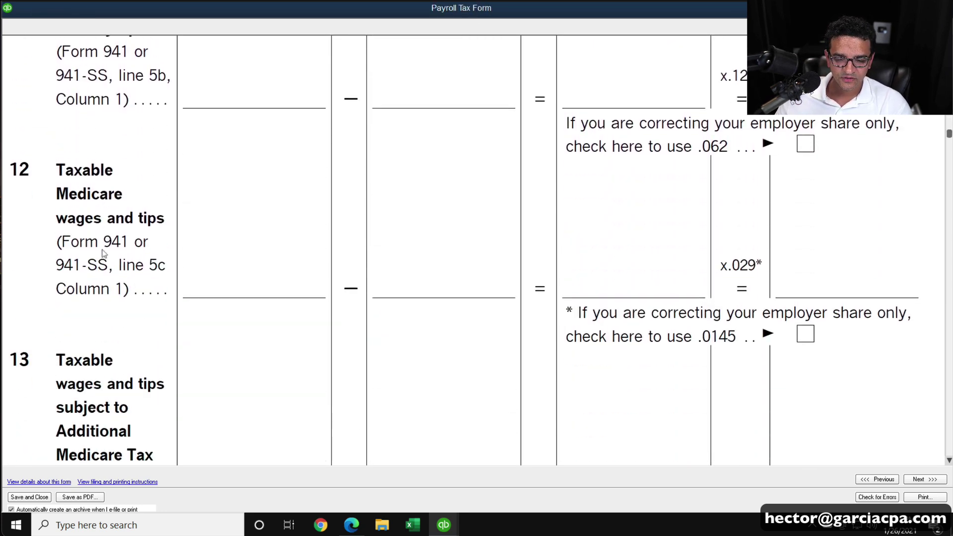
left_click(264, 294)
type("23,620")
key("Tab")
type("236")
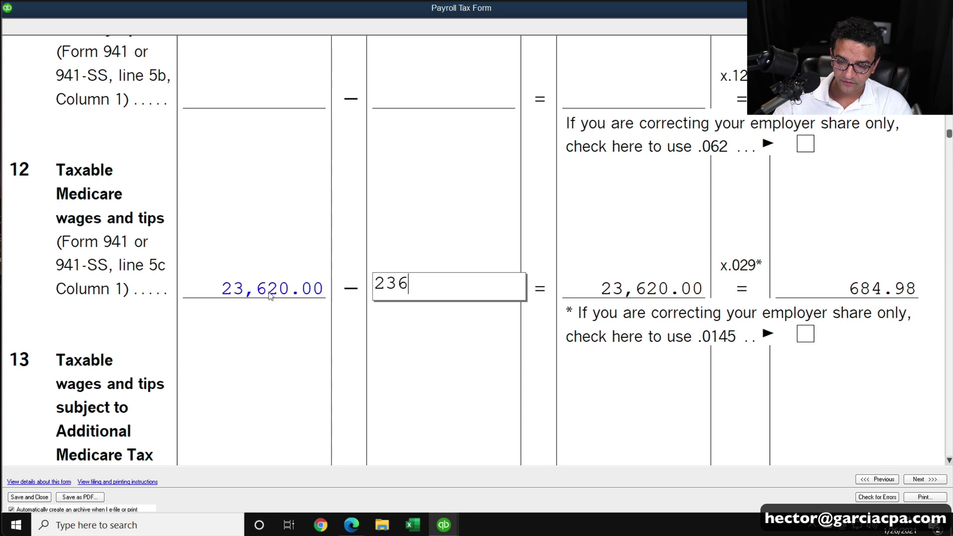
type("20")
key("Tab")
- On line 18, nonrefundable employee retention credit, enter 1,464.44 as the corrected amount and 0.00 as originally reported
scroll(303, 306, "down", 9)
scroll(305, 307, "down", 7)
scroll(305, 307, "up", 20)
scroll(306, 307, "up", 20)
scroll(326, 329, "down", 12)
scroll(326, 327, "up", 8)
scroll(328, 326, "down", 6)
scroll(328, 326, "down", 20)
scroll(318, 320, "down", 16)
scroll(310, 323, "down", 5)
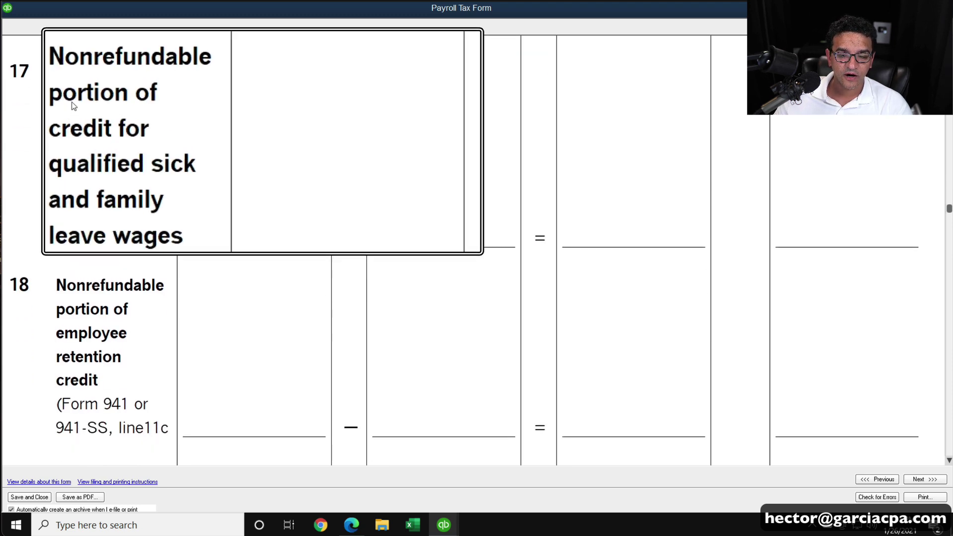
scroll(84, 350, "down", 3)
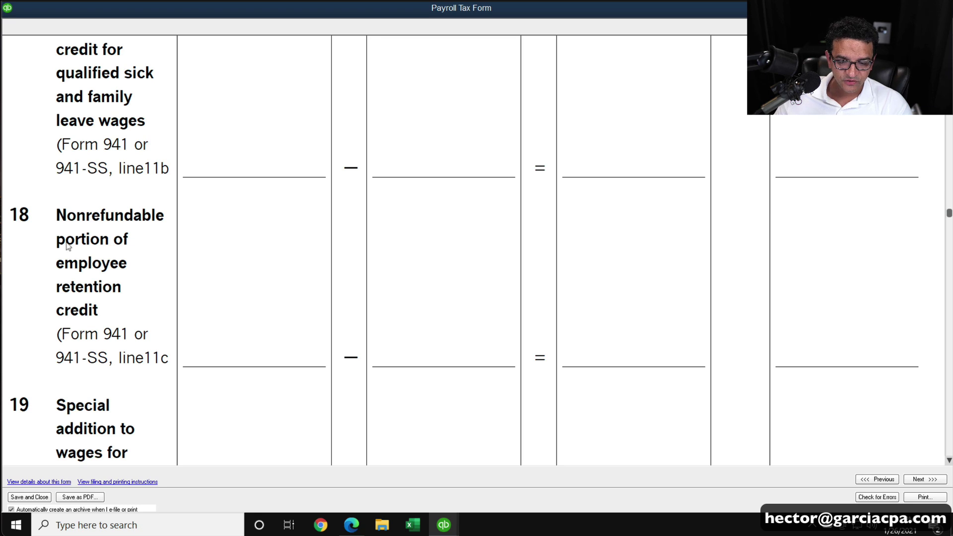
left_click(238, 367)
type("1464.44")
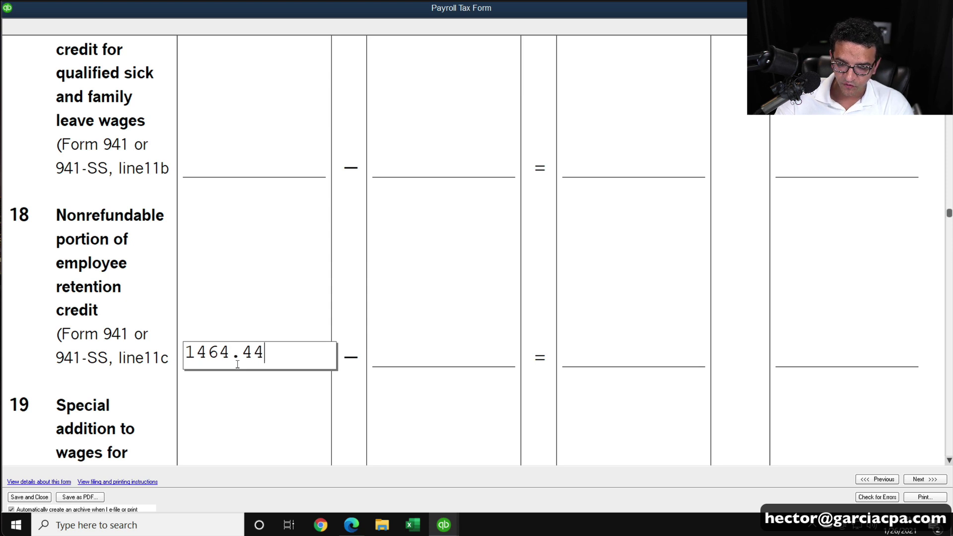
key("Tab")
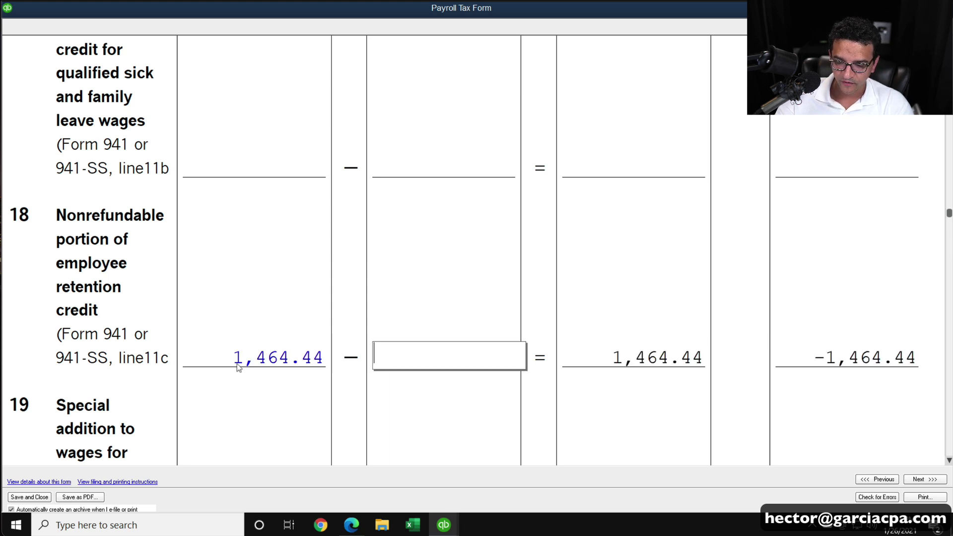
key("Tab")
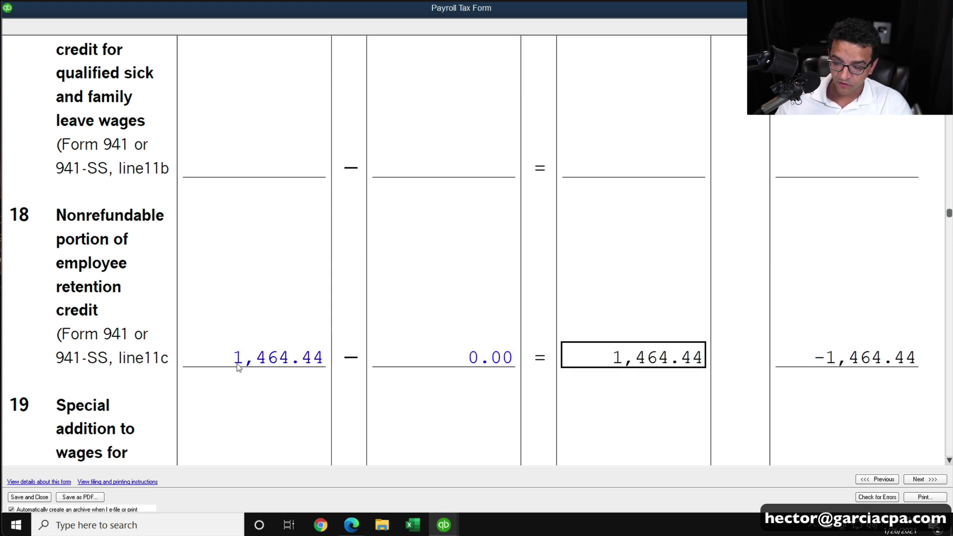
- On line 25, refundable sick and family leave credit, enter 8,485.56 as the corrected amount and 8,485 as originally reported
scroll(238, 368, "down", 8)
scroll(256, 340, "down", 4)
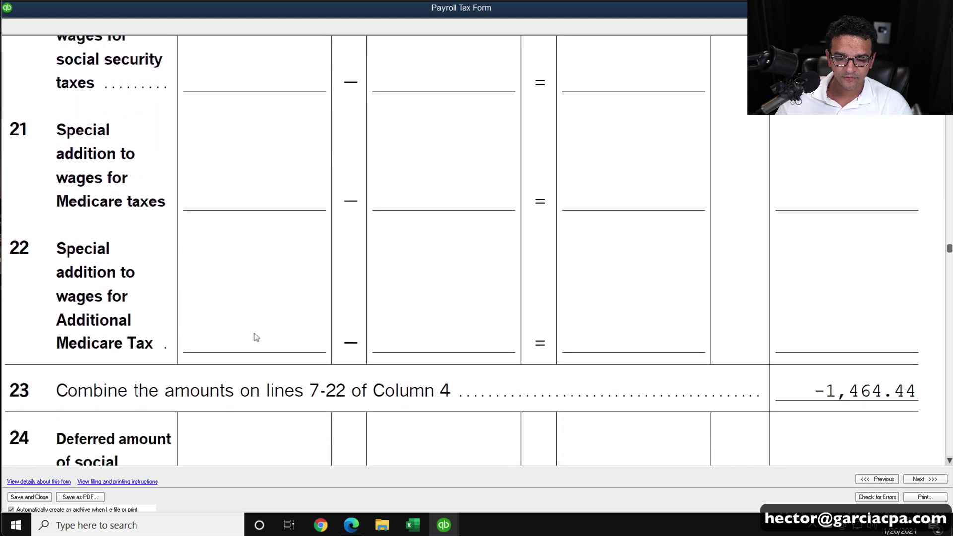
scroll(259, 341, "up", 5)
scroll(276, 370, "down", 2)
scroll(275, 369, "down", 8)
scroll(205, 313, "down", 4)
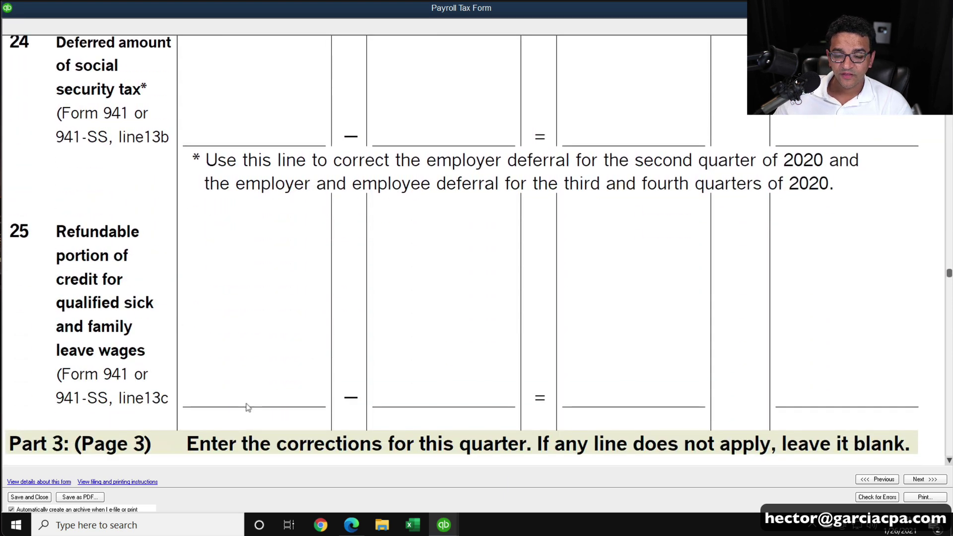
left_click(259, 396)
type("8,485.56")
key("Tab")
type("8485")
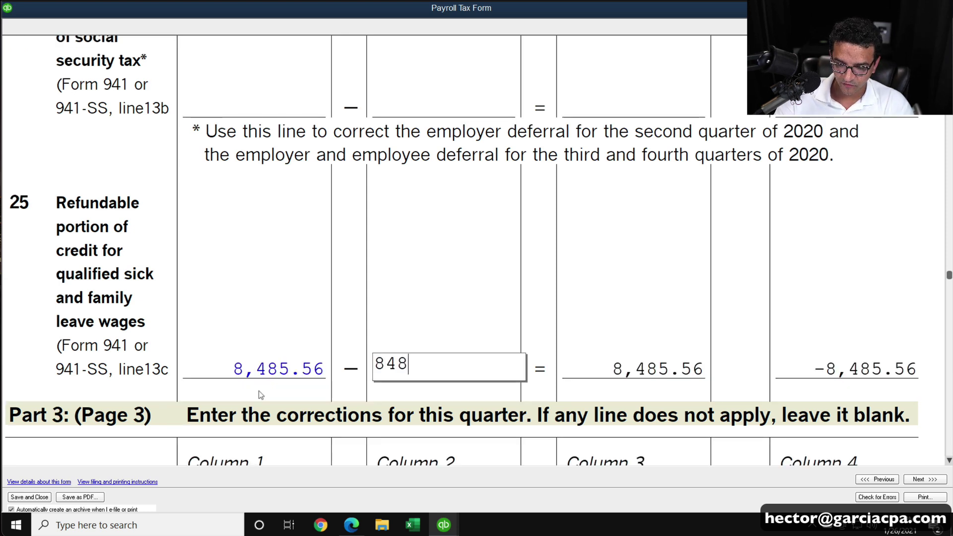
key("Tab")
- Set the originally reported amount on line 25 to 8,485.56
key("shift+Tab")
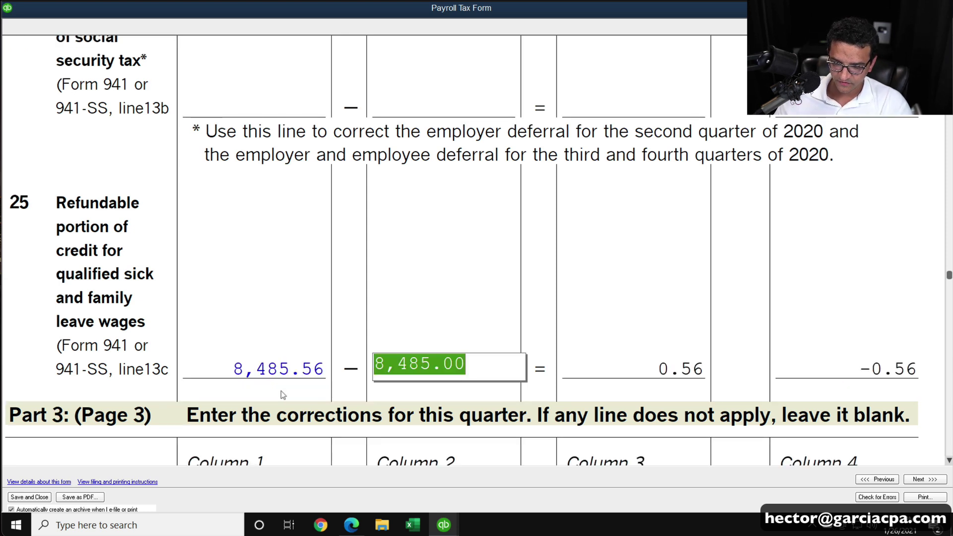
left_click(468, 368)
key("BackSpace")
type("56")
key("Tab")
scroll(408, 302, "down", 2)
scroll(407, 301, "down", 6)
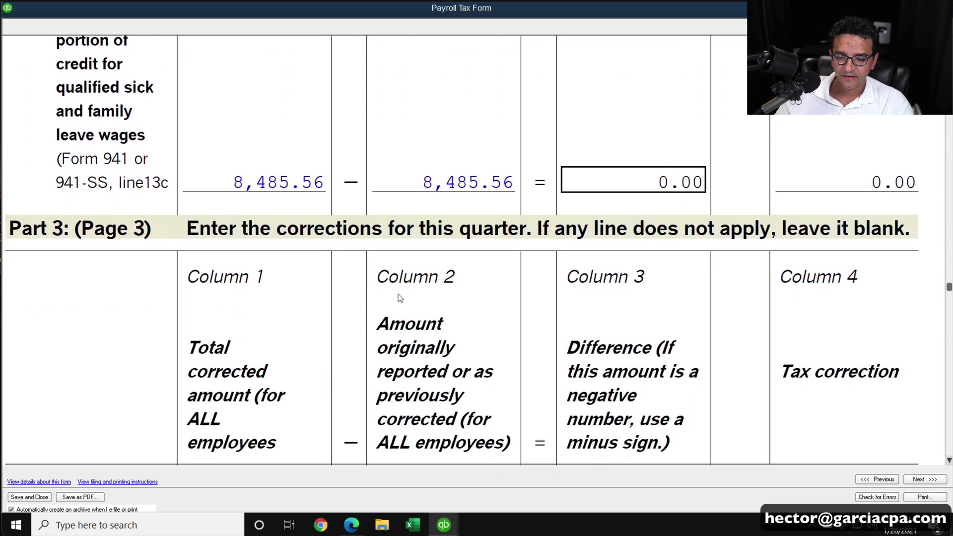
scroll(217, 323, "up", 8)
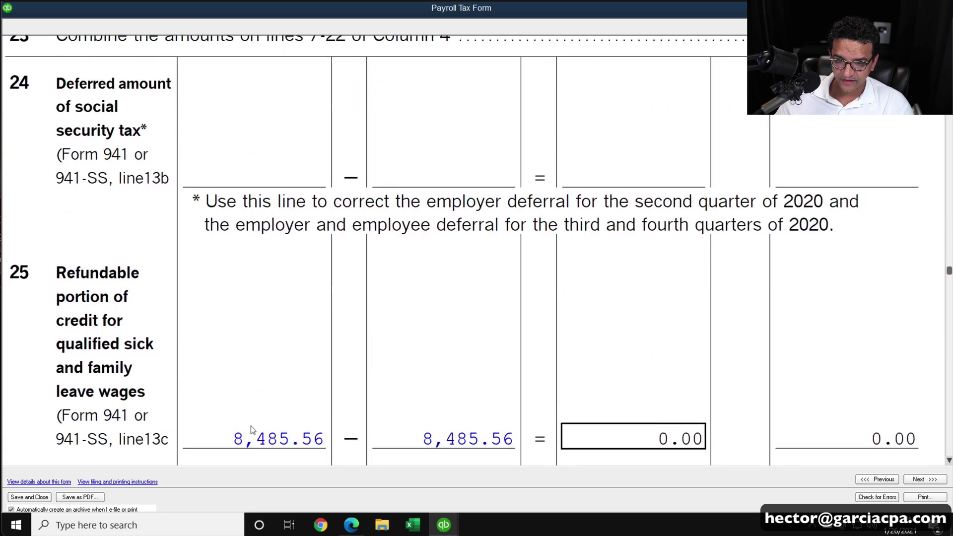
- Clear the corrected and originally reported amounts on line 25, cutting 8,485.56 for reuse
left_click(251, 428)
scroll(290, 383, "down", 2)
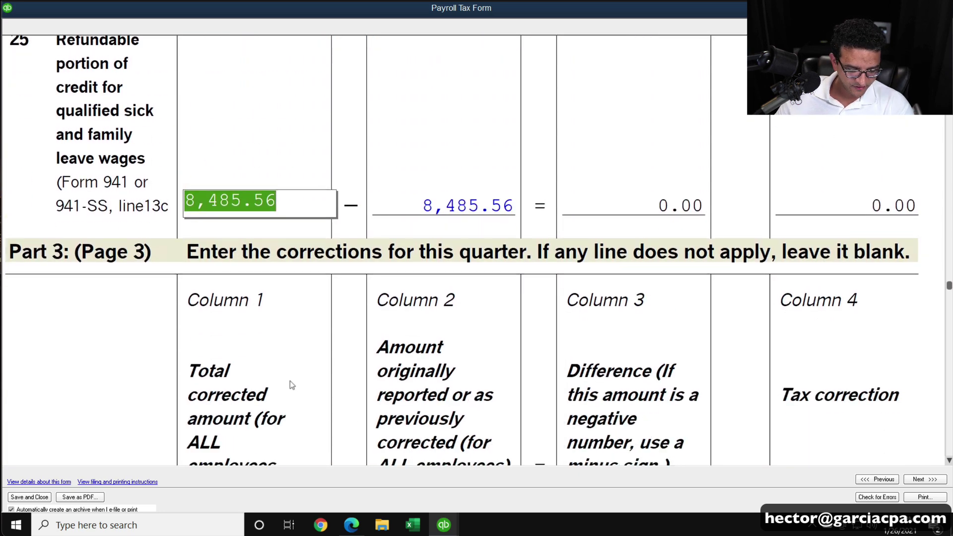
scroll(289, 366, "down", 1)
right_click(234, 152)
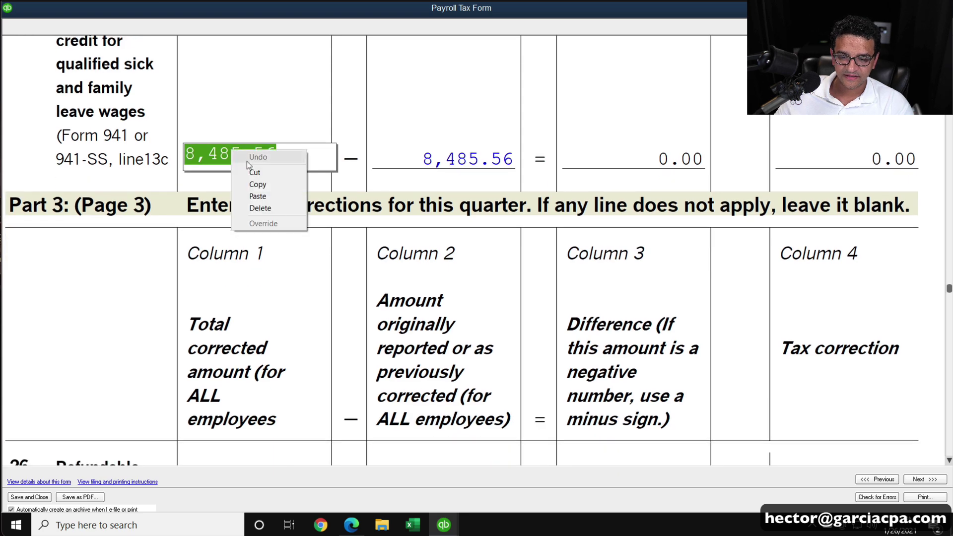
left_click(254, 172)
left_click(467, 158)
key("super+c")
right_click(448, 160)
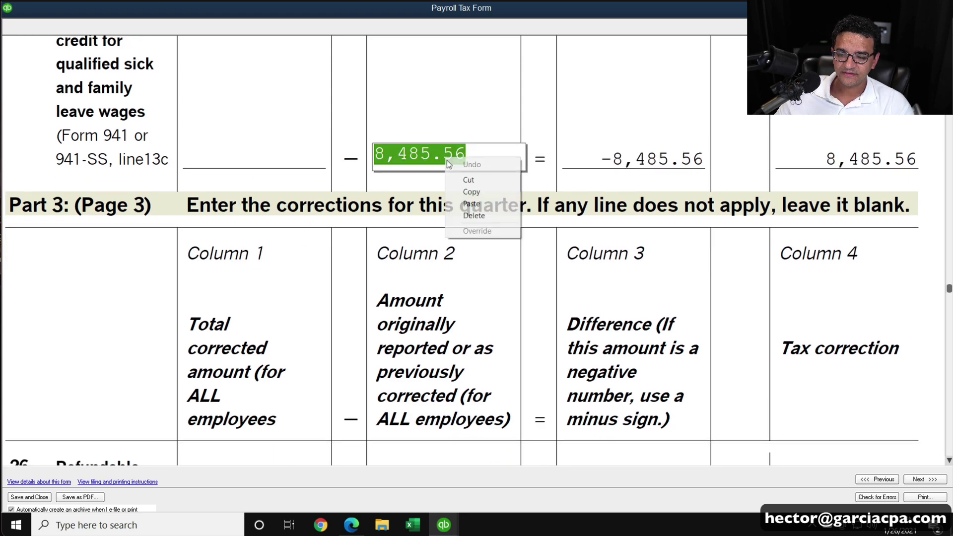
left_click(469, 180)
- Enter the cut amount, 8,485.56, as both the corrected and originally reported refundable employee retention credit on line 26
scroll(273, 275, "down", 5)
left_click(259, 284)
right_click(253, 279)
left_click(278, 321)
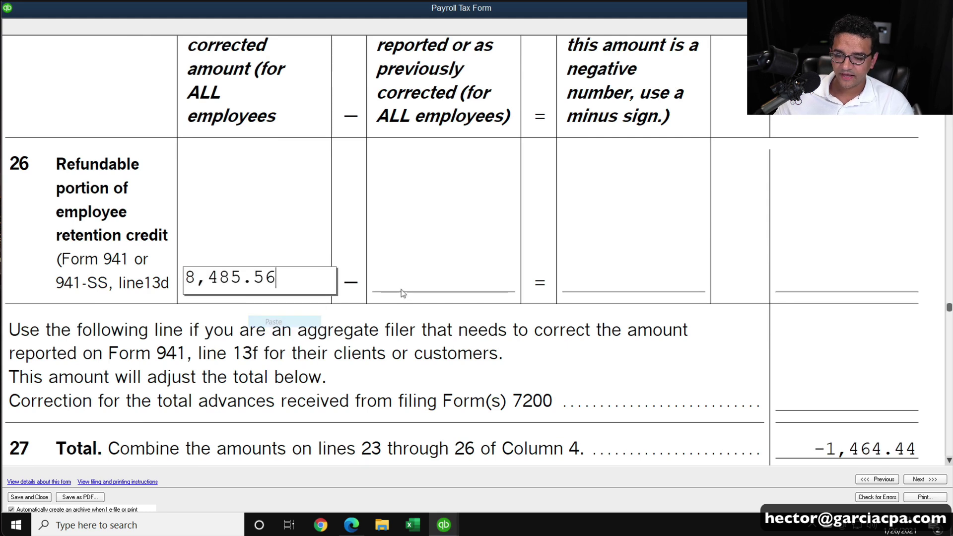
left_click(433, 287)
right_click(432, 278)
left_click(457, 321)
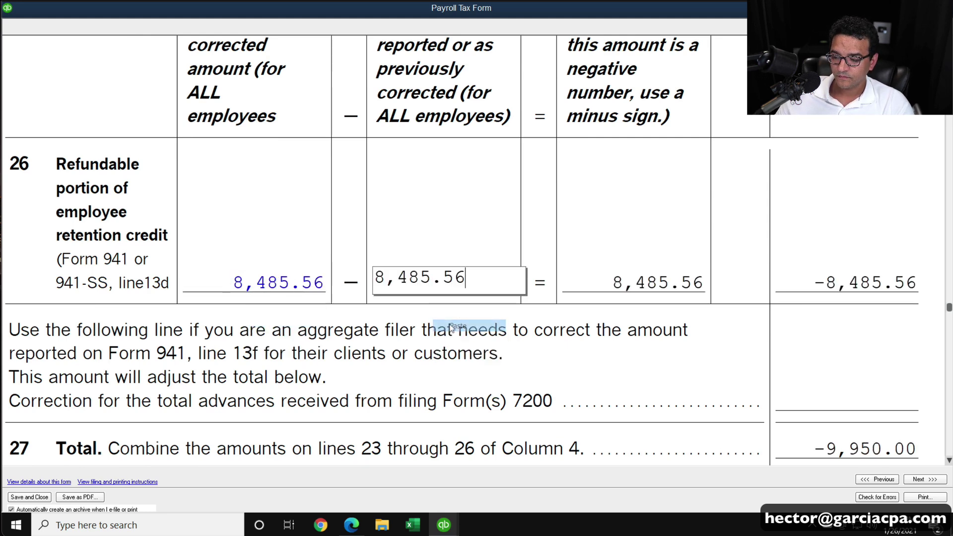
left_click(854, 308)
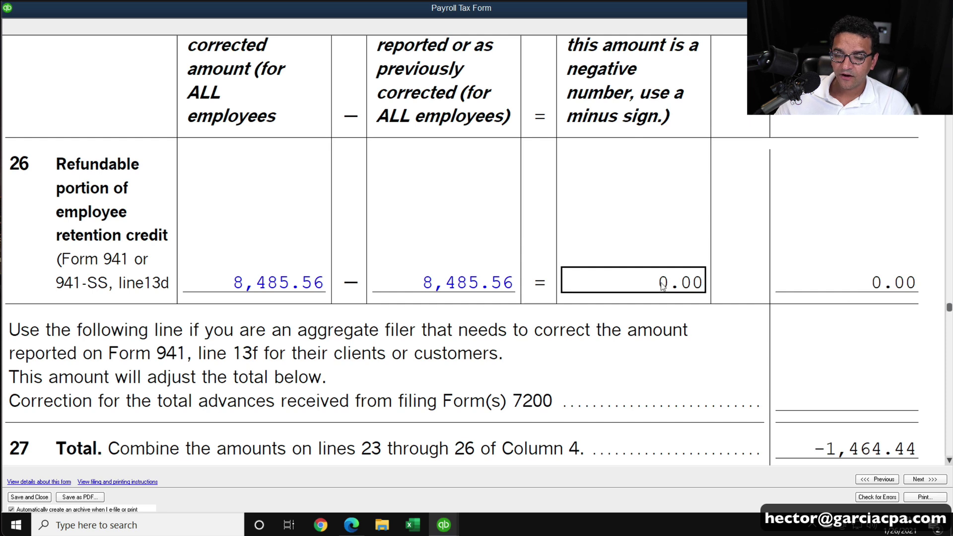
- Set the originally reported amount on line 26 to 0
left_click(310, 284)
left_click(472, 285)
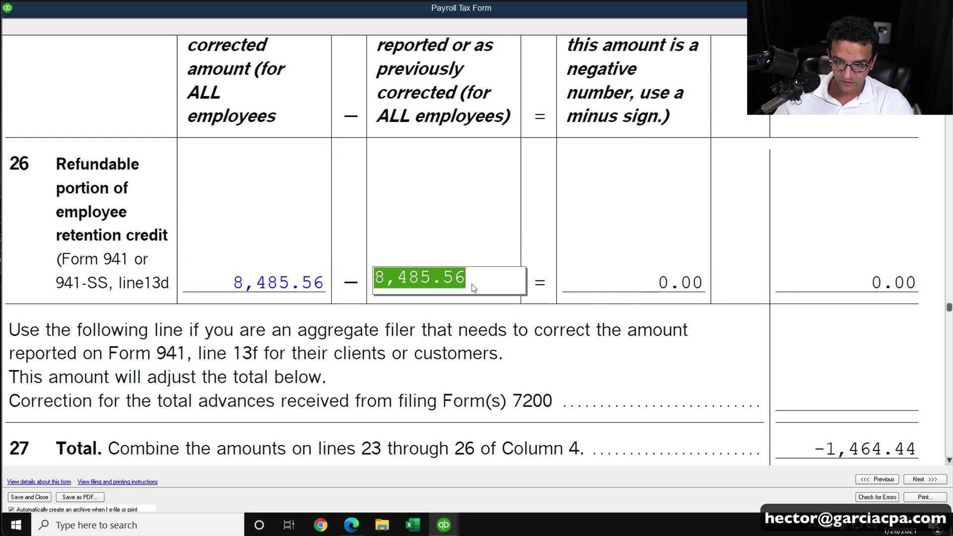
type("0")
left_click(851, 317)
- Continue to Part 4 and mark line 35, stating that corrections include both underreported and overreported amounts
scroll(855, 317, "down", 2)
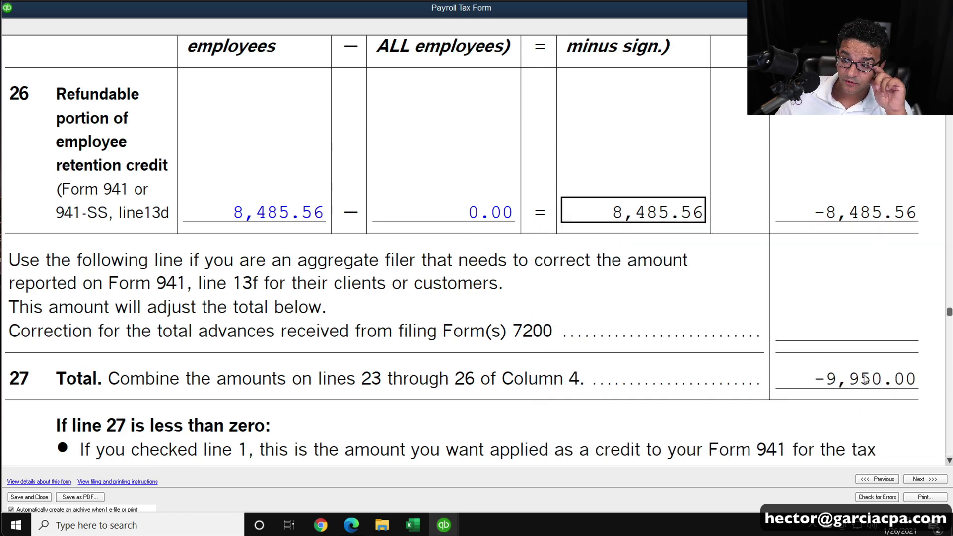
scroll(865, 380, "down", 5)
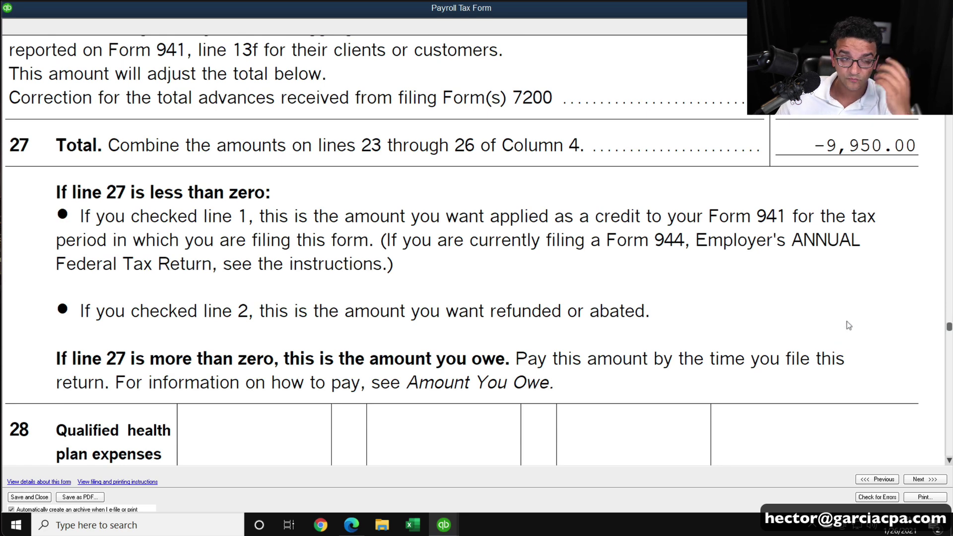
scroll(830, 328, "down", 5)
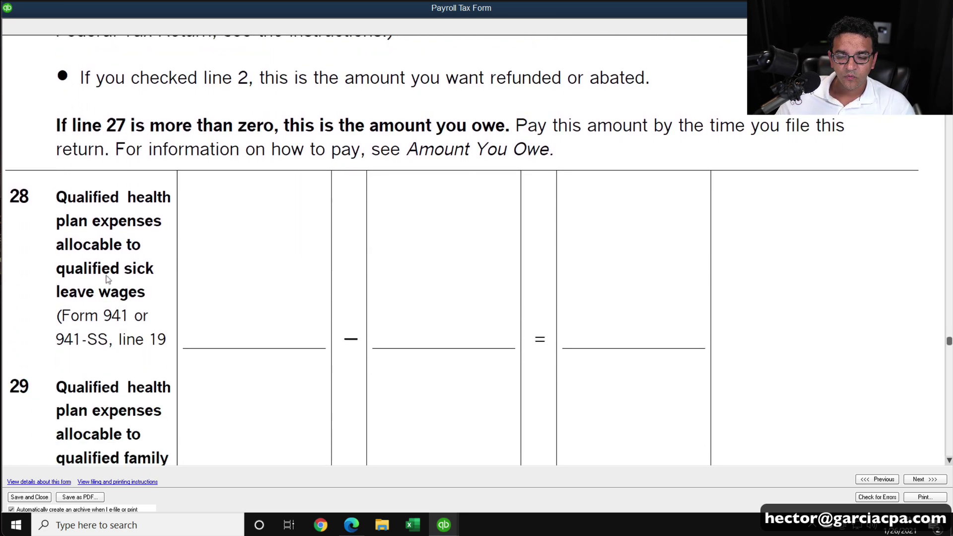
scroll(100, 271, "down", 13)
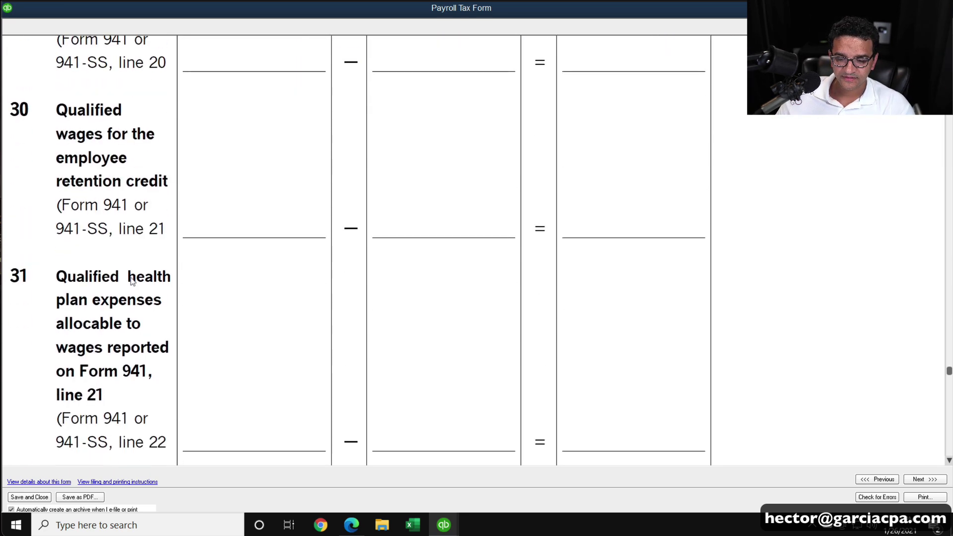
scroll(133, 279, "down", 16)
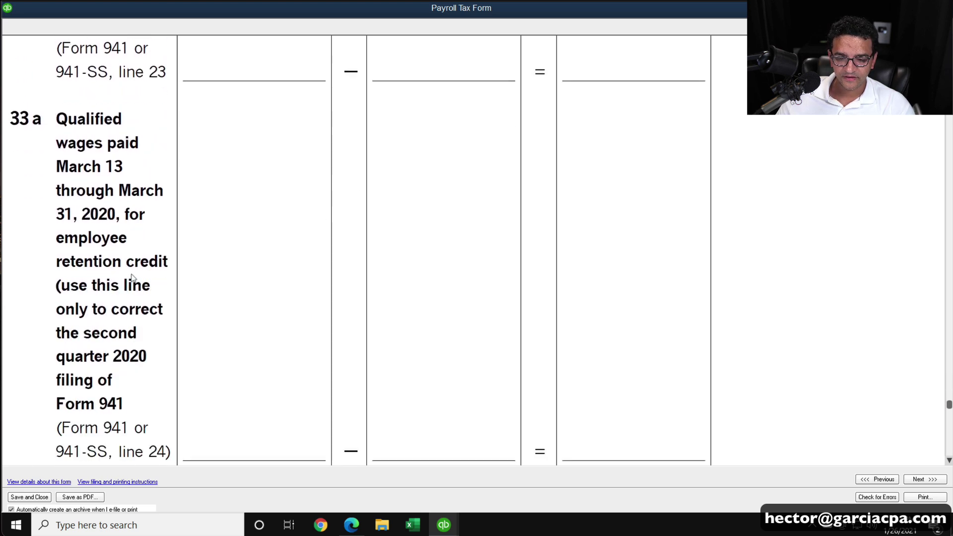
scroll(133, 279, "down", 9)
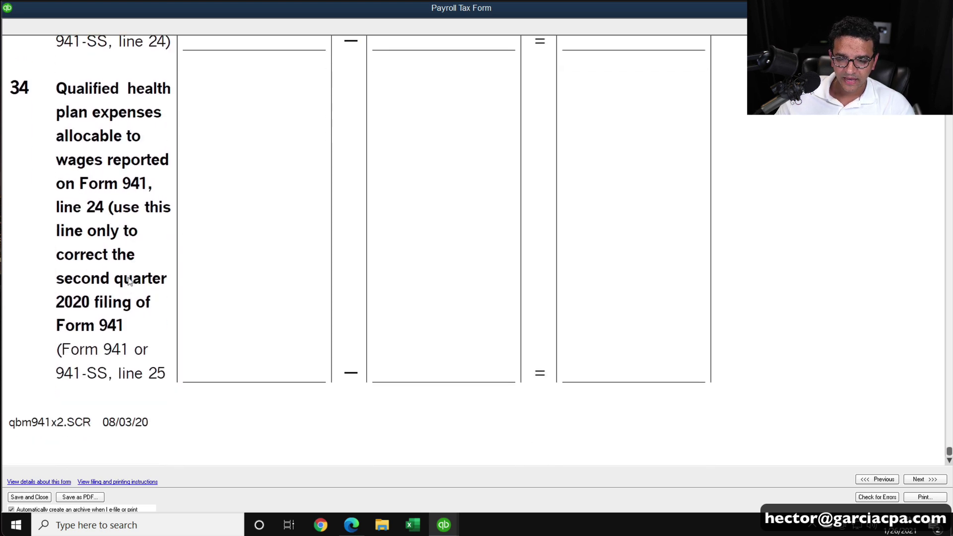
left_click(926, 480)
scroll(728, 401, "down", 4)
scroll(766, 335, "up", 3)
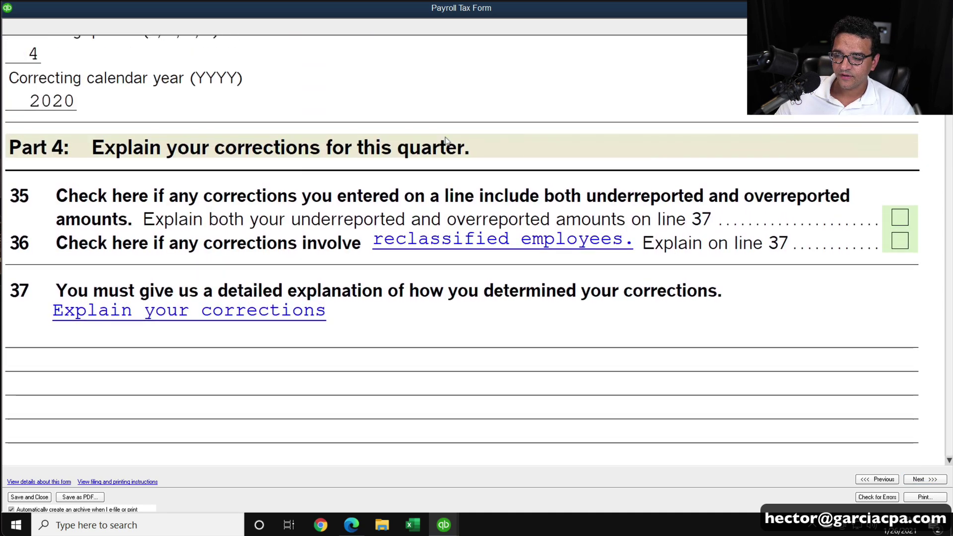
left_click(904, 218)
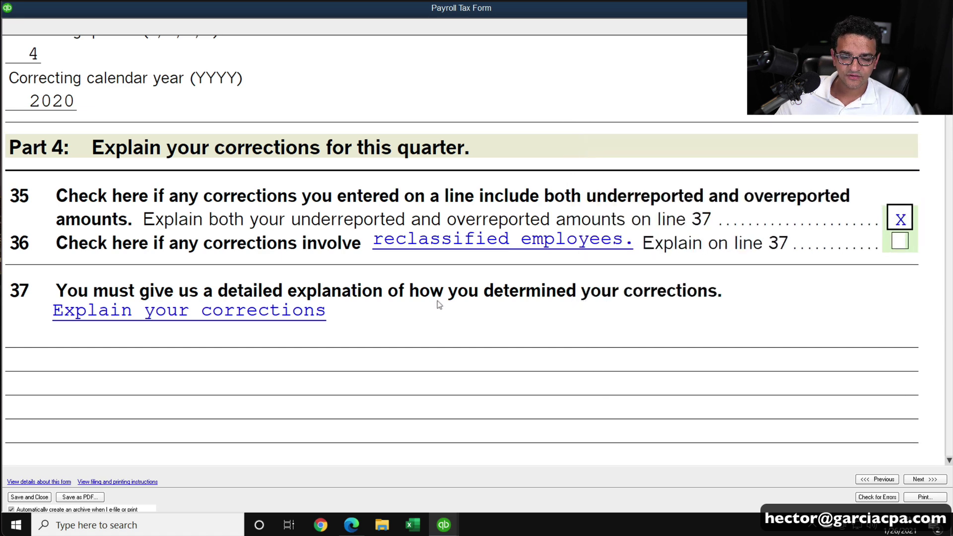
- Explain the corrections on line 37 as "We did not claim the ERTC credit on the original return under CARES ACT"
scroll(439, 305, "down", 1)
left_click(149, 293)
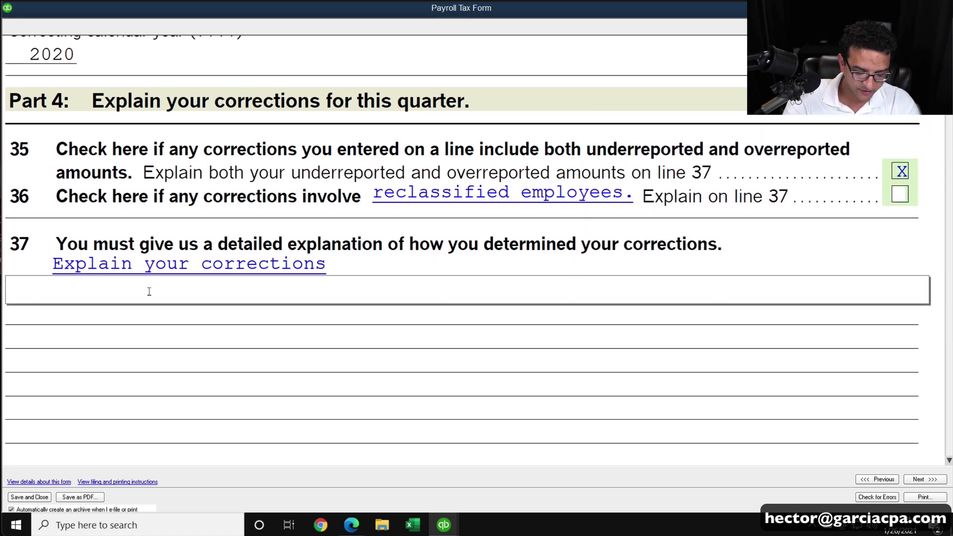
type("We did not claim the")
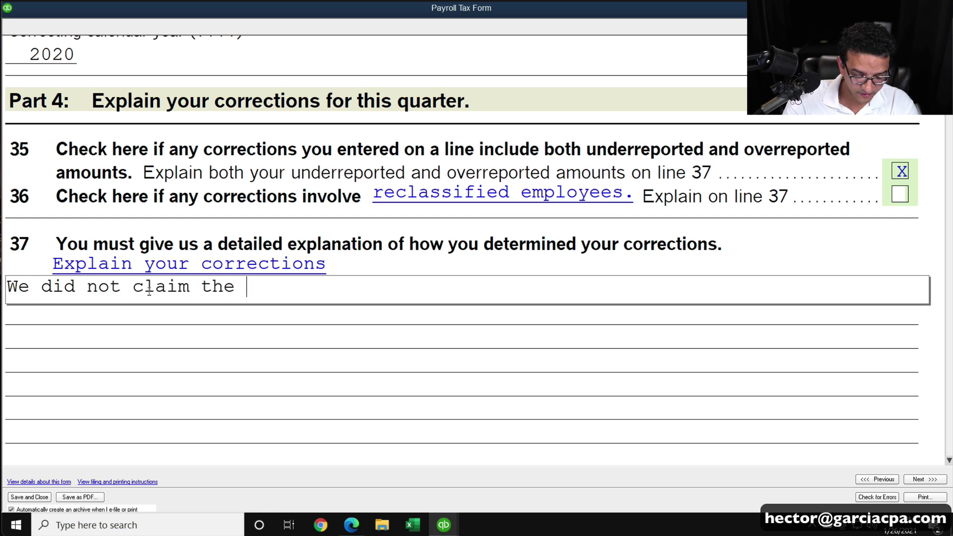
type(" ERTC c")
key("BackSpace")
type("g")
type("edit om th")
key("BackSpace")
key("BackSpace")
type("the original return under CR")
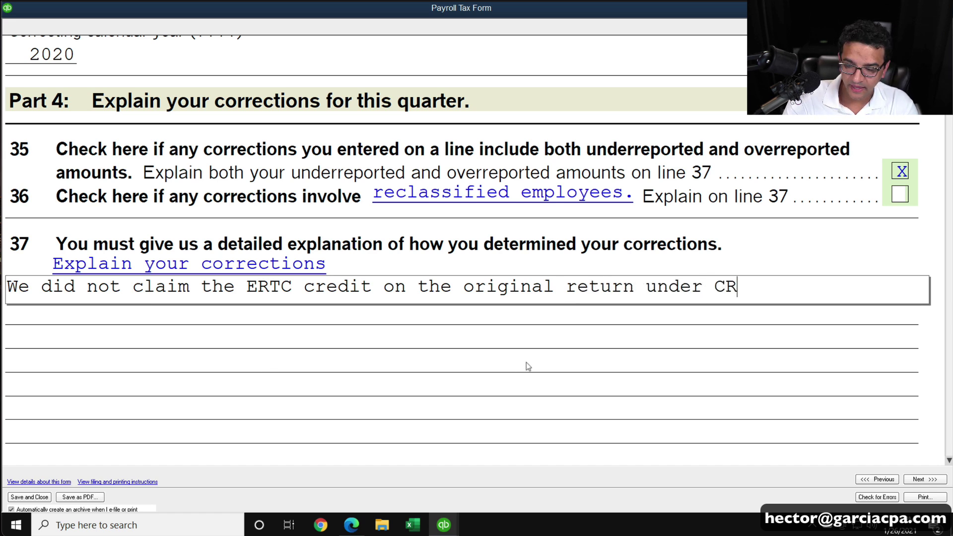
type("AR")
key("BackSpace")
key("BackSpace")
key("BackSpace")
type("ARES ACT")
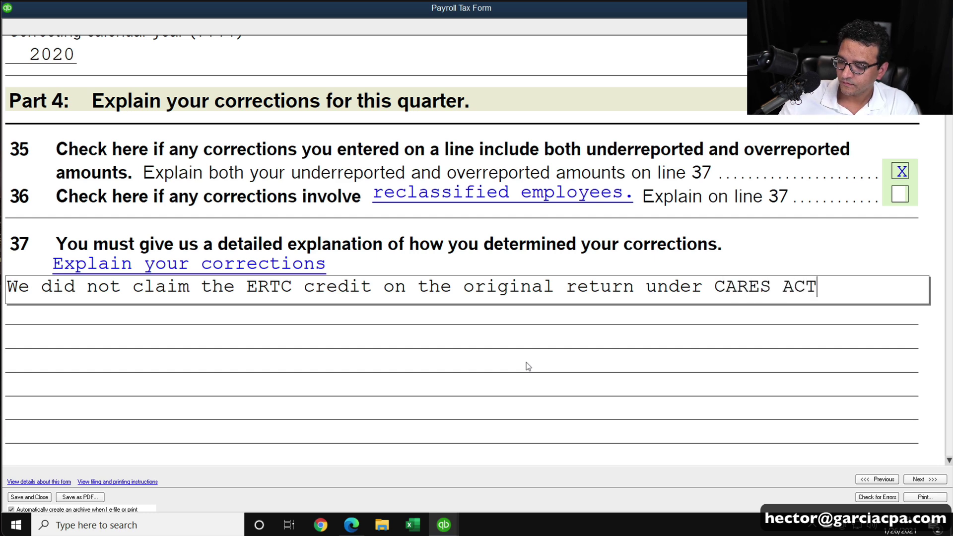
- Proceed to the filing instructions and print the tax forms with filing instructions as a PDF, although the form is incomplete
scroll(528, 366, "down", 15)
scroll(546, 370, "up", 5)
left_click(913, 479)
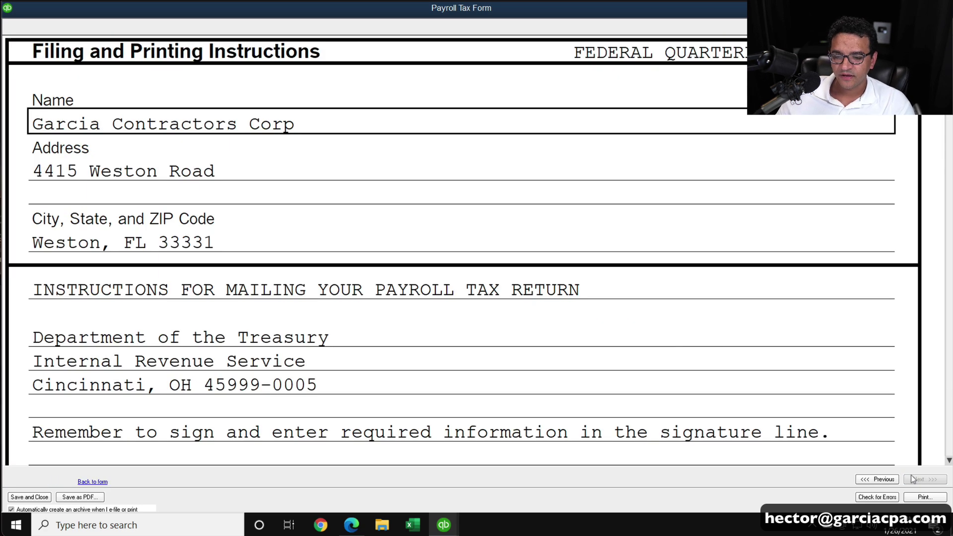
left_click(925, 498)
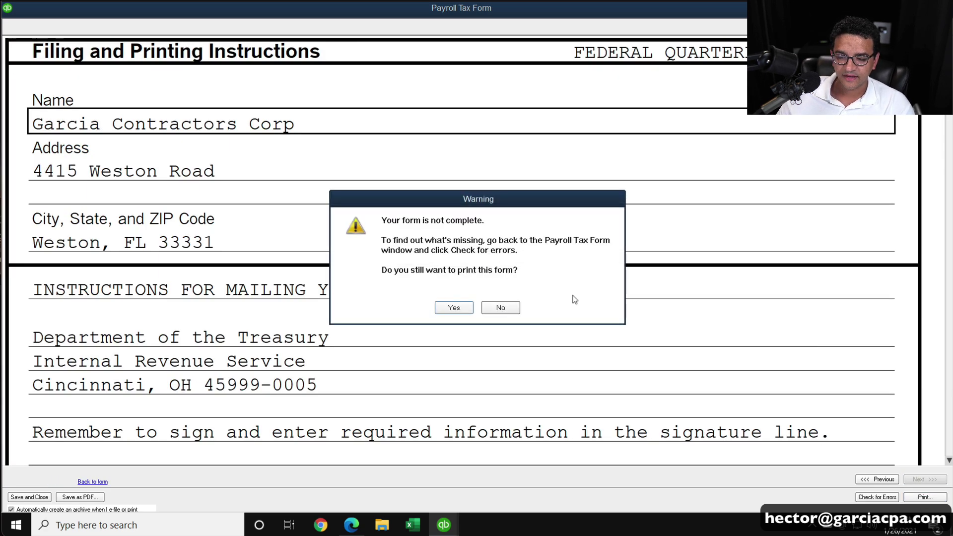
left_click(454, 309)
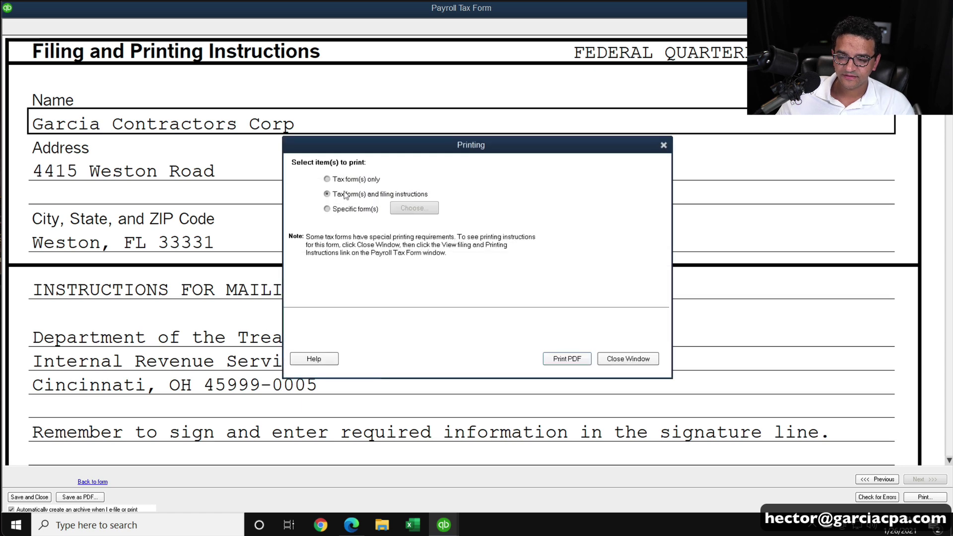
left_click(561, 358)
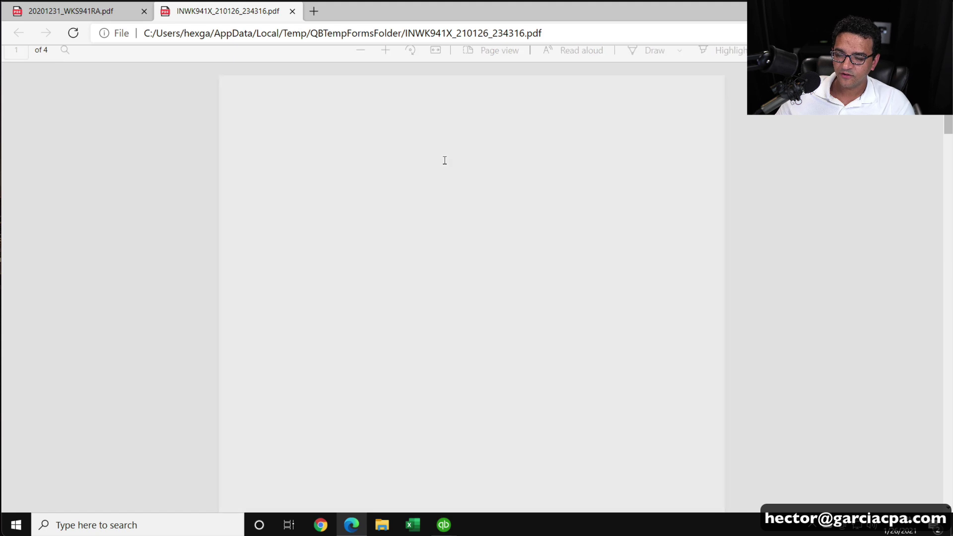
- Review pages 1 and 2 of the 941-X PDF, covering the certifications and the corrected amounts on lines 6 through 25
scroll(537, 268, "down", 10)
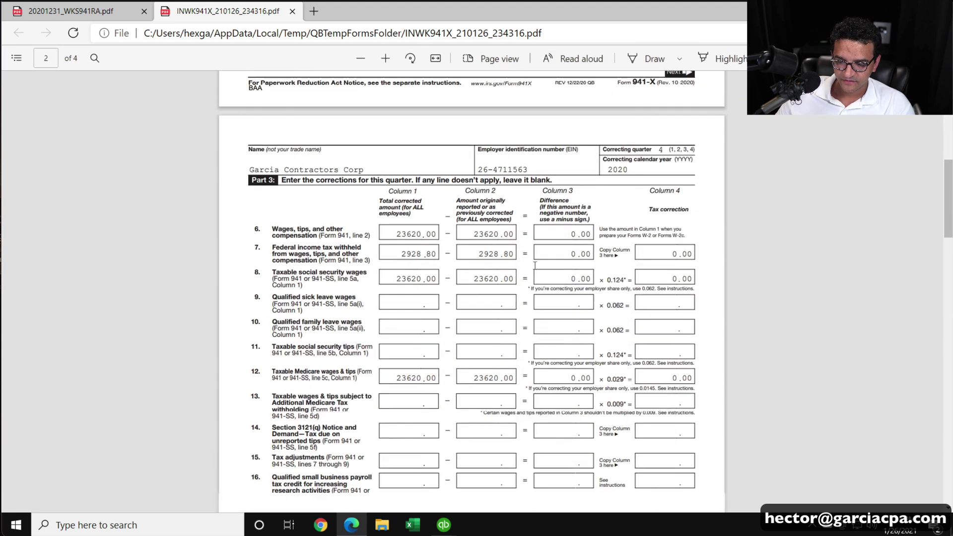
scroll(537, 263, "up", 8)
scroll(536, 262, "up", 3)
scroll(539, 263, "down", 12)
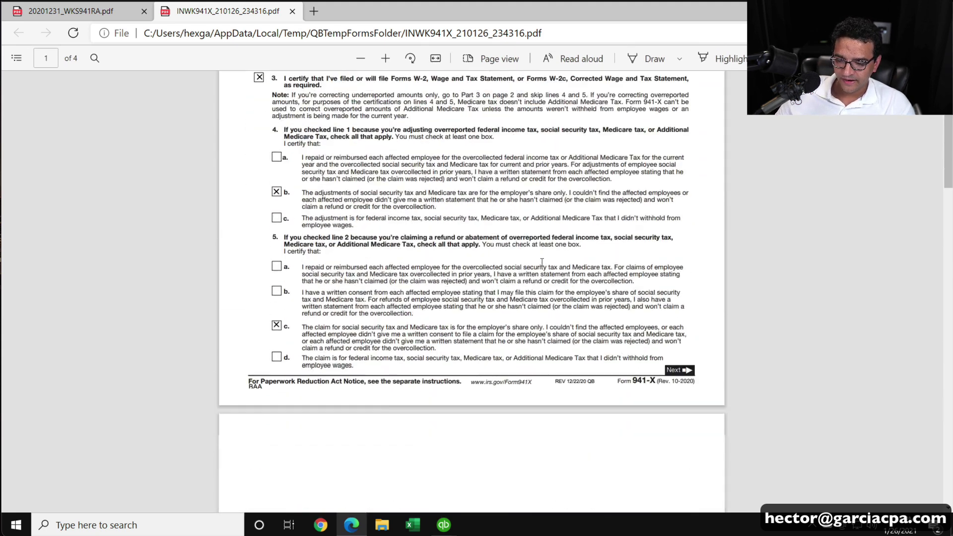
scroll(543, 265, "up", 2)
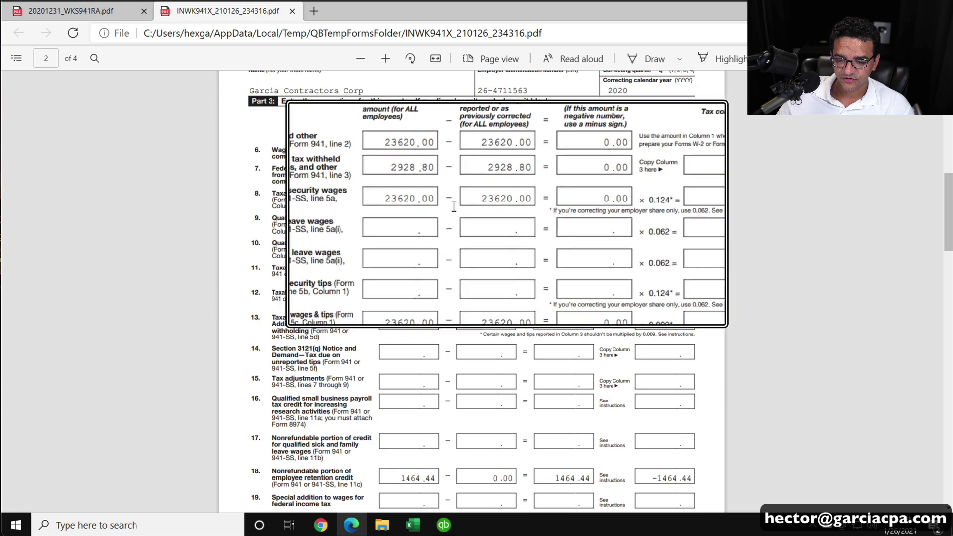
scroll(408, 228, "down", 1)
scroll(408, 228, "down", 5)
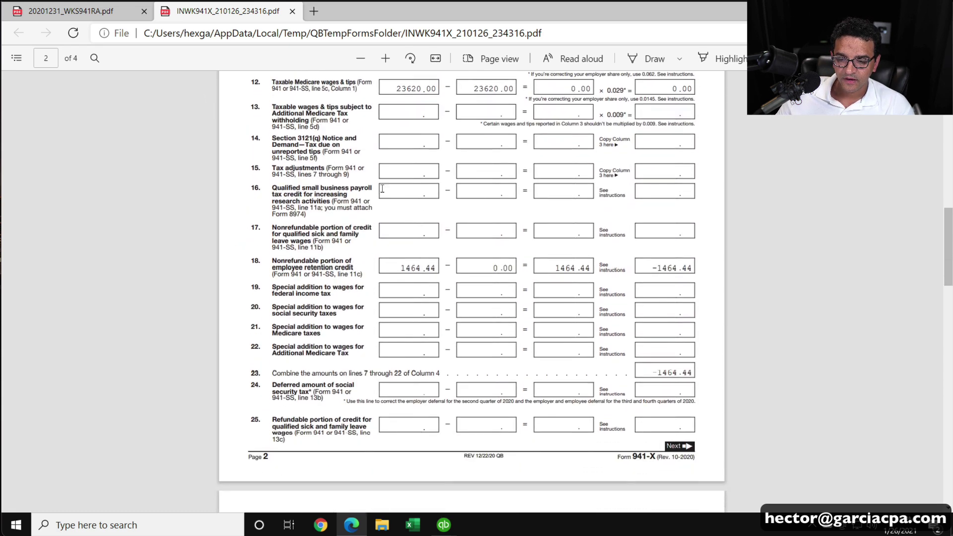
scroll(344, 177, "up", 4)
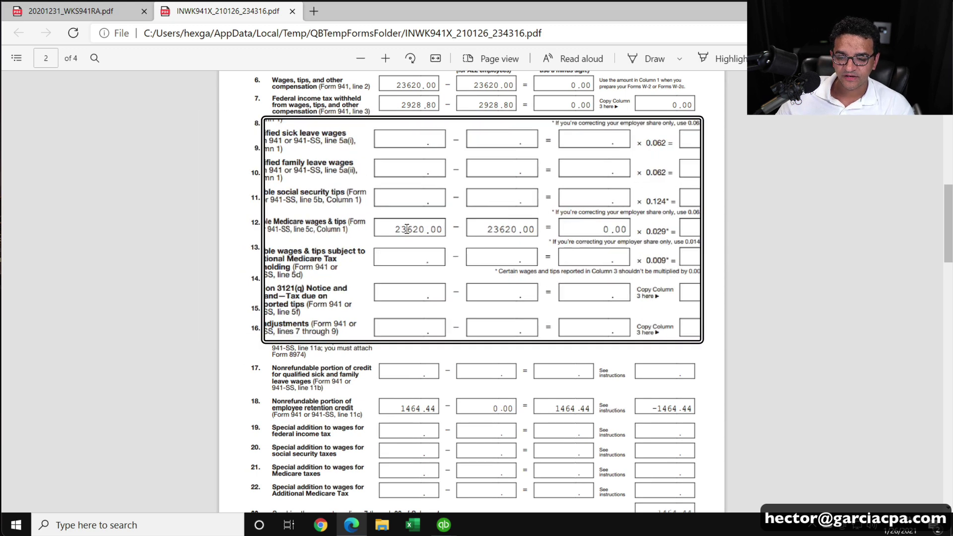
scroll(470, 255, "down", 2)
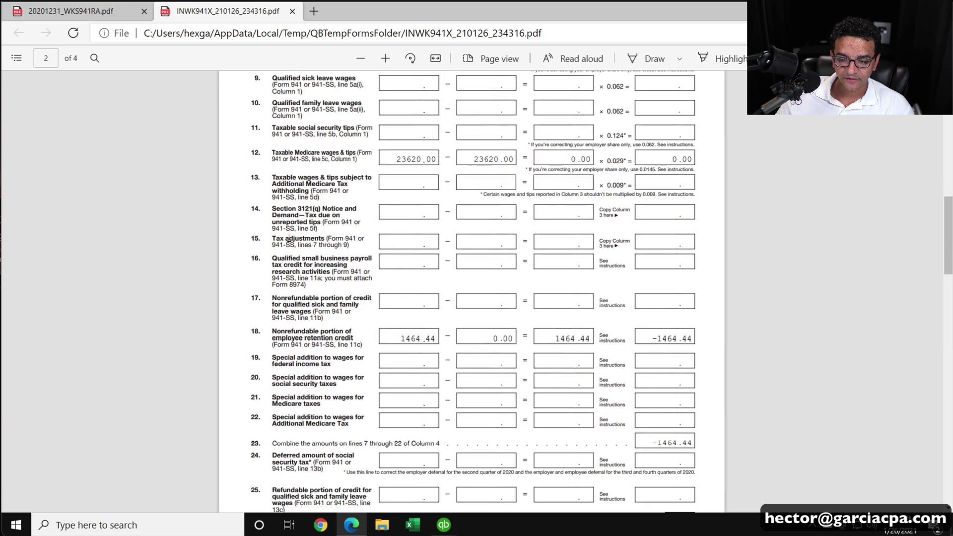
scroll(323, 222, "down", 2)
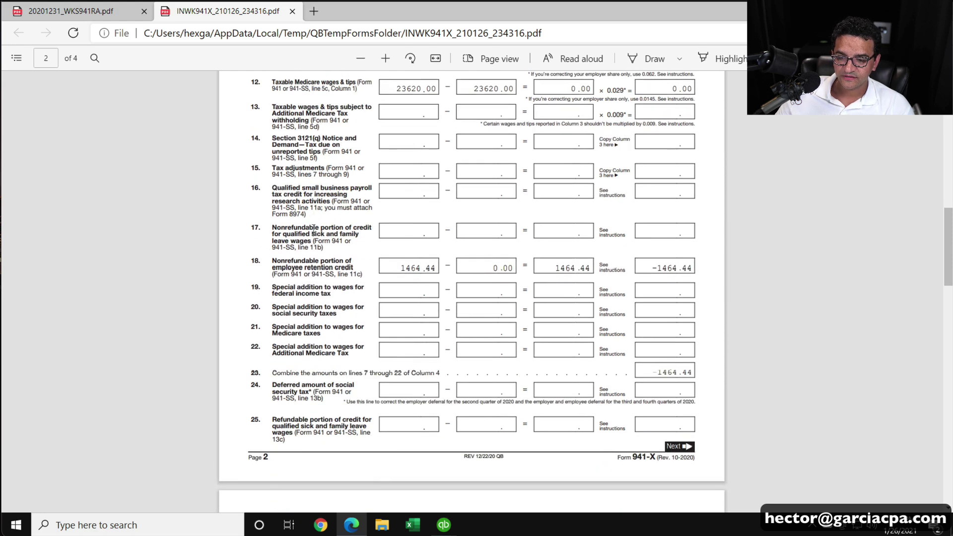
scroll(311, 223, "down", 2)
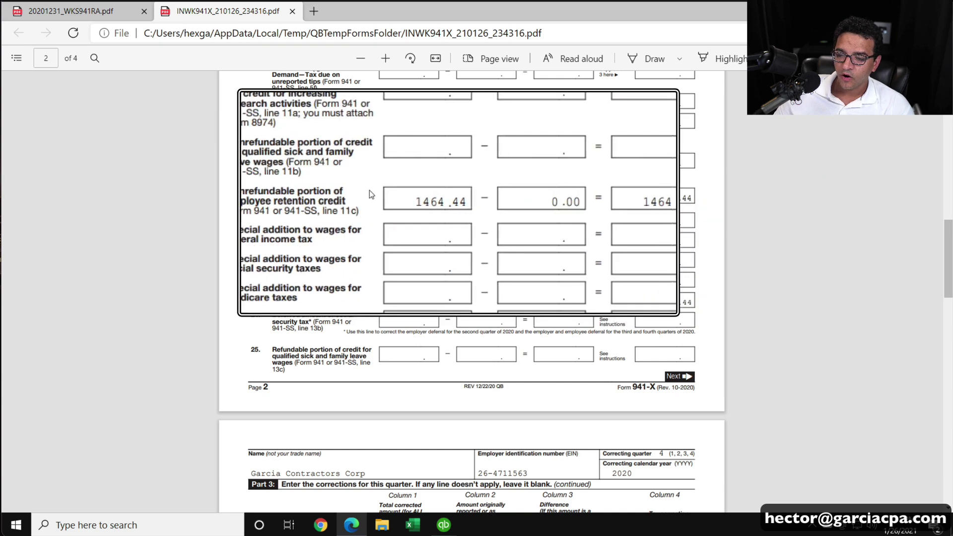
- Examine pages 3 and 4 of the PDF, covering lines 26 and 27, the line 37 explanation and the signature section
scroll(522, 200, "down", 12)
scroll(521, 201, "up", 5)
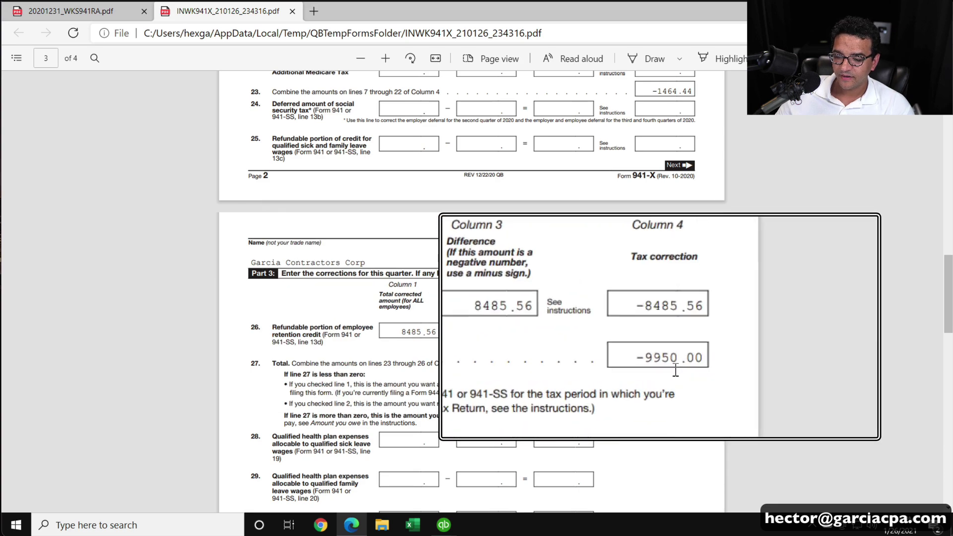
scroll(667, 366, "down", 7)
scroll(667, 366, "down", 10)
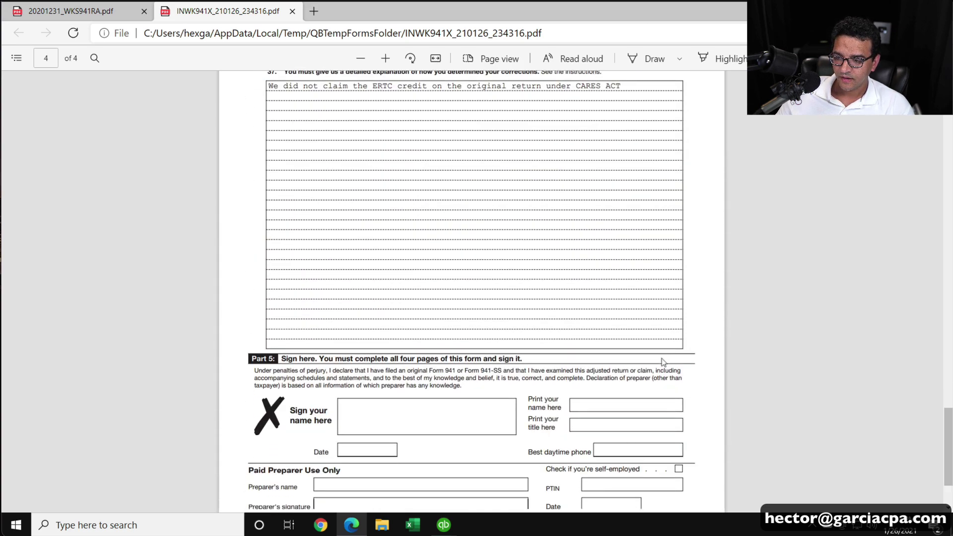
scroll(659, 323, "up", 13)
scroll(660, 323, "down", 4)
scroll(634, 267, "up", 14)
scroll(638, 272, "down", 4)
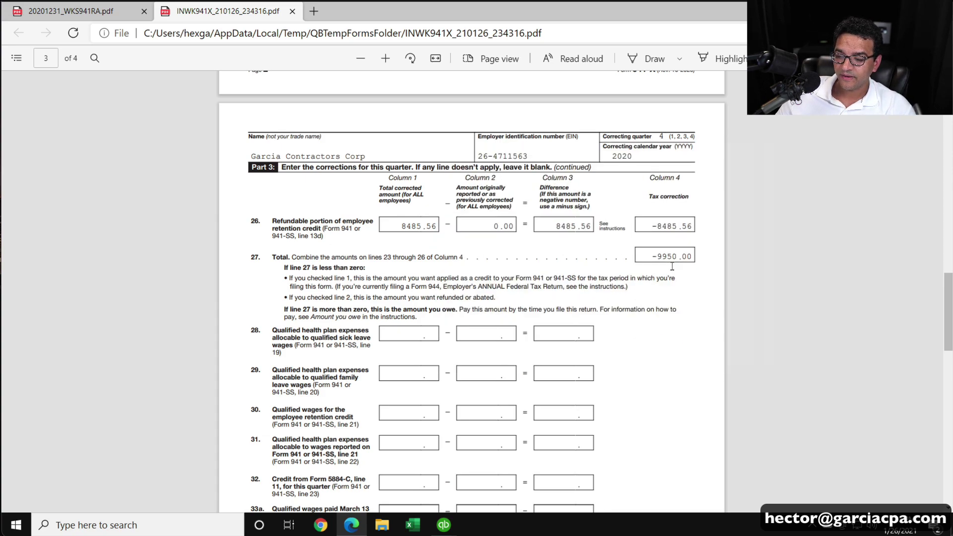
scroll(668, 270, "down", 9)
scroll(665, 273, "down", 7)
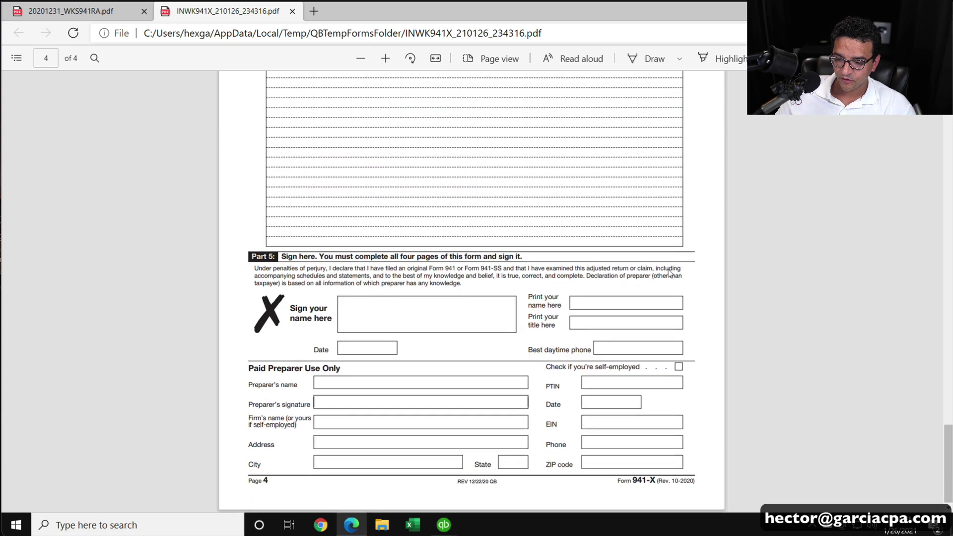
- Examine lines 26 through 34 on page 3 of the 941-X PDF, including the qualified wages line for the retention credit
scroll(667, 237, "up", 4)
scroll(667, 236, "up", 10)
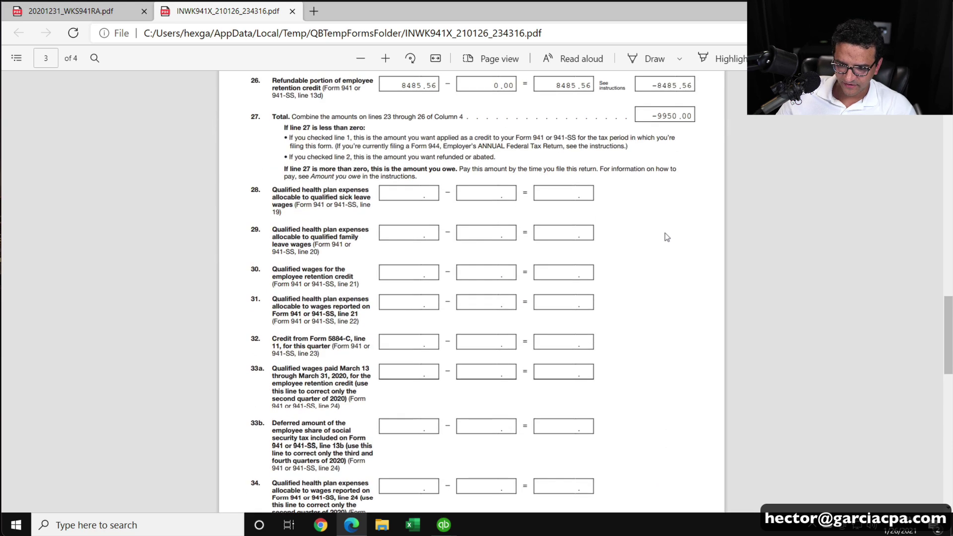
scroll(665, 237, "down", 2)
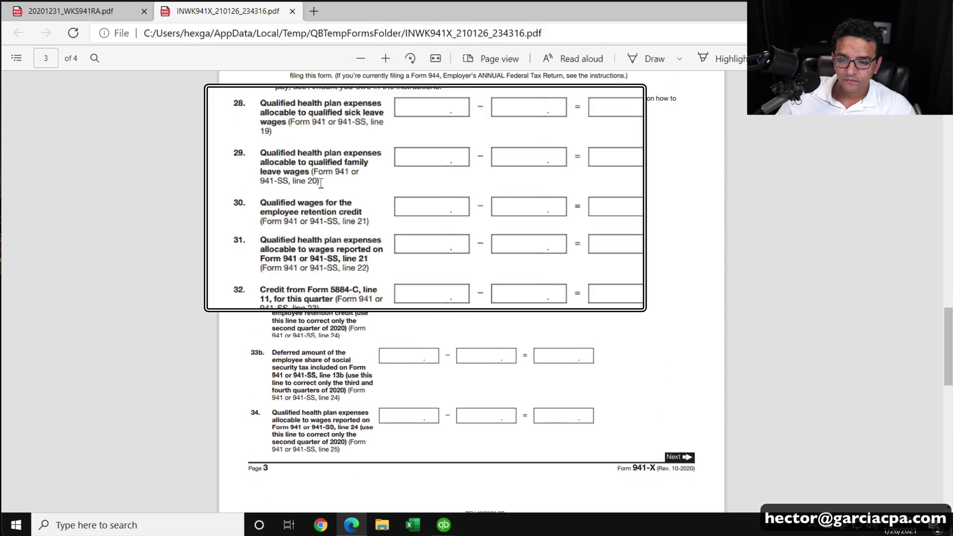
scroll(323, 191, "up", 3)
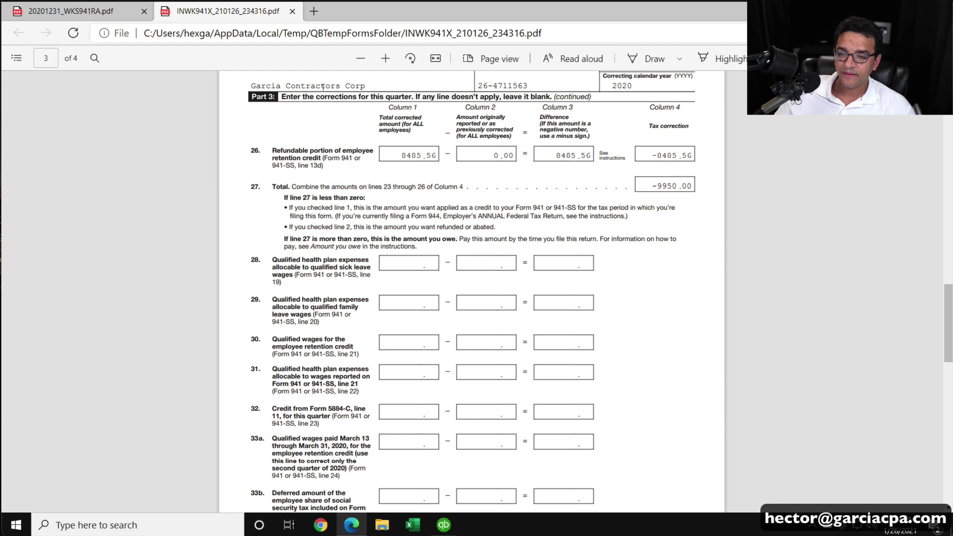
scroll(301, 452, "down", 3)
scroll(327, 193, "down", 3)
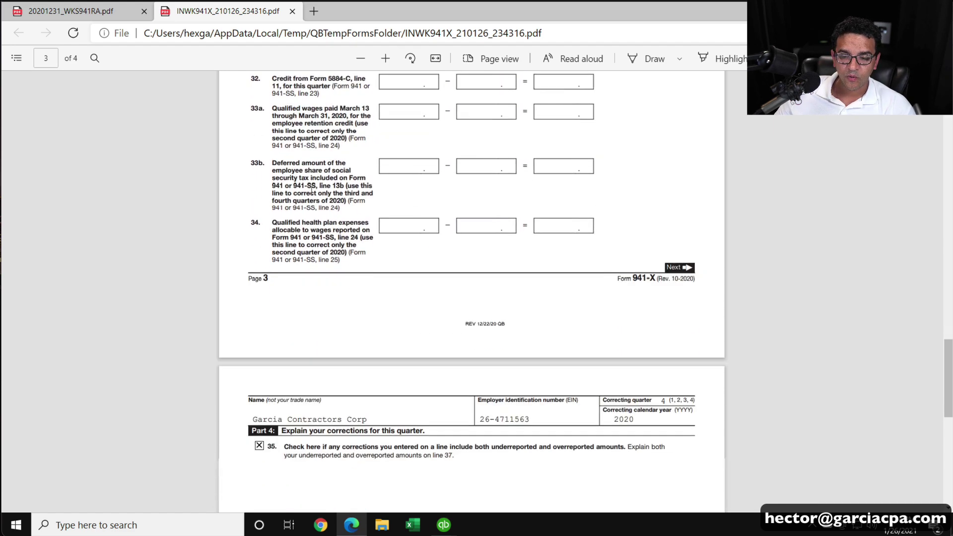
scroll(314, 182, "down", 3)
scroll(313, 182, "up", 5)
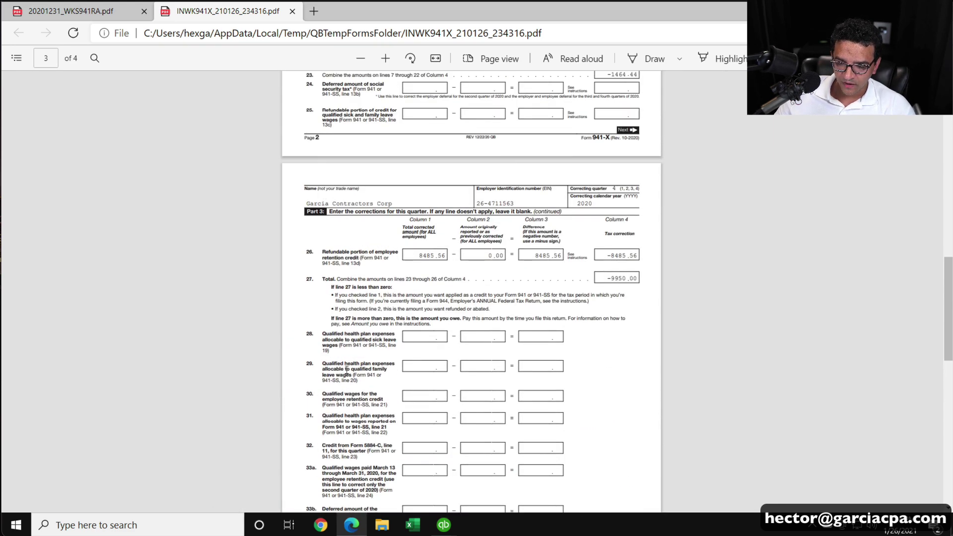
scroll(344, 401, "down", 1)
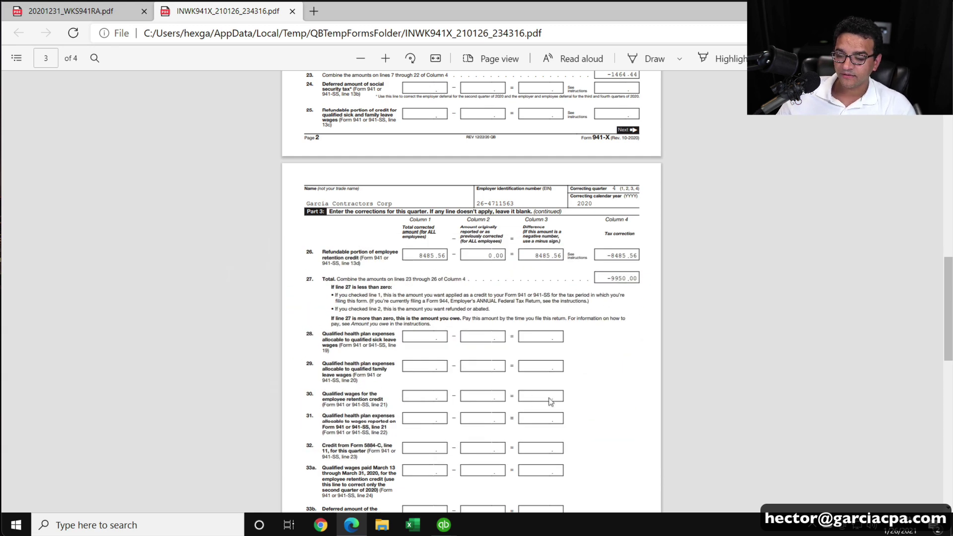
scroll(402, 376, "down", 3)
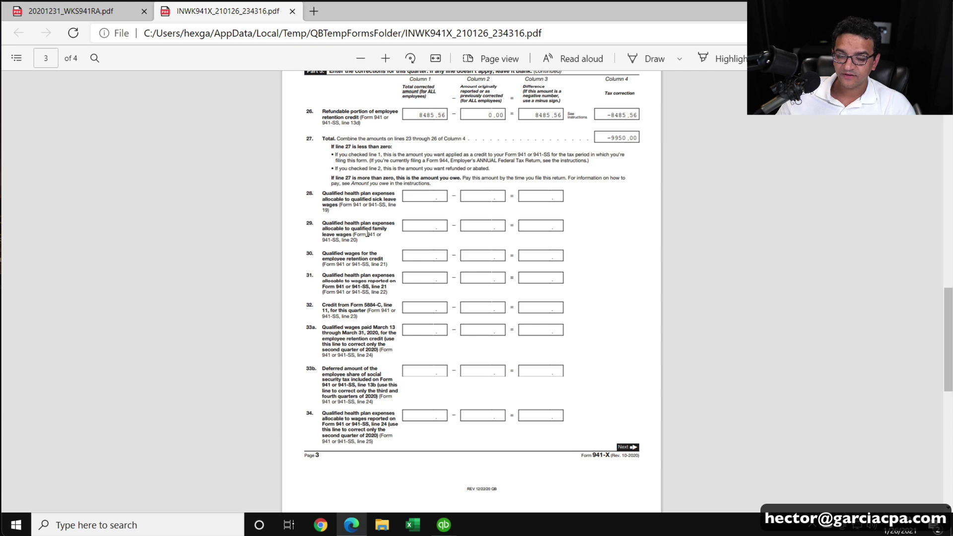
- Switch to the QuickBooks payroll tax form, look through the filing and mailing instructions, and close the form
mouse_move(446, 525)
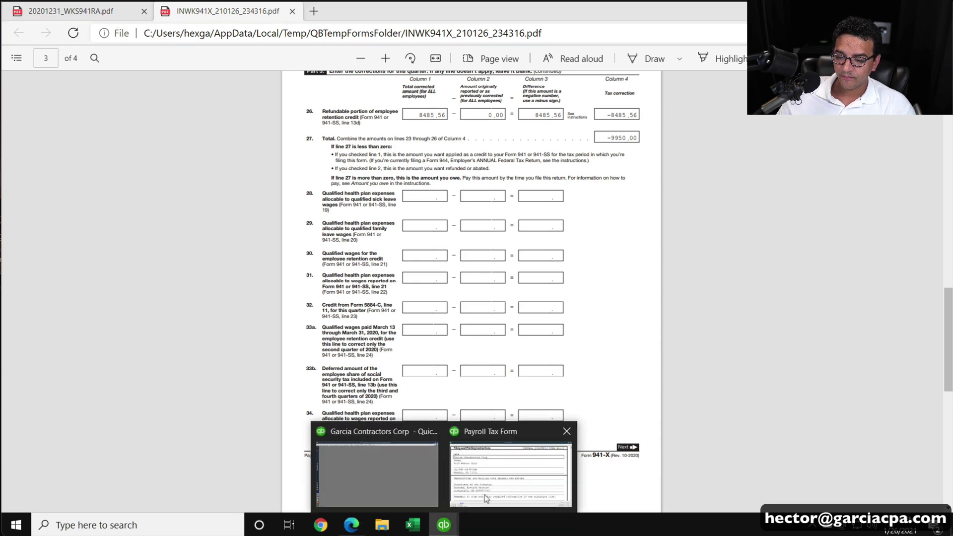
left_click(485, 480)
scroll(808, 326, "down", 14)
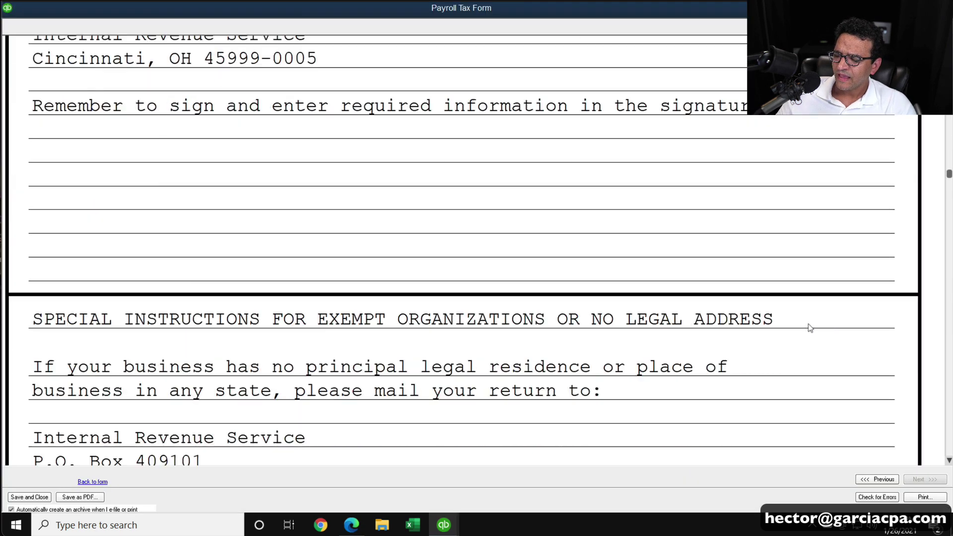
left_click(942, 8)
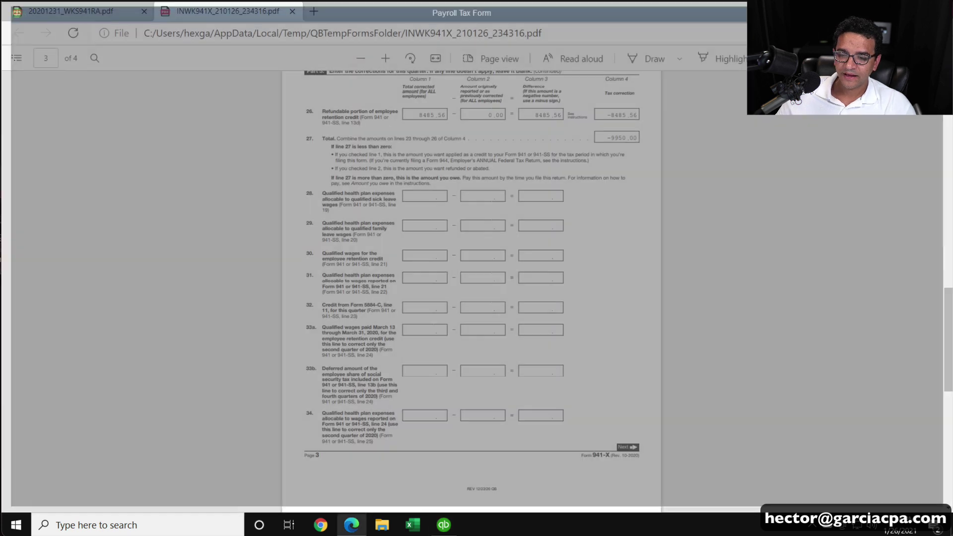
- Create the Quarterly Form 941/Sch. B (For Reporting Agents) from the Payroll Center for the quarter ending 12/31/2020
left_click(444, 519)
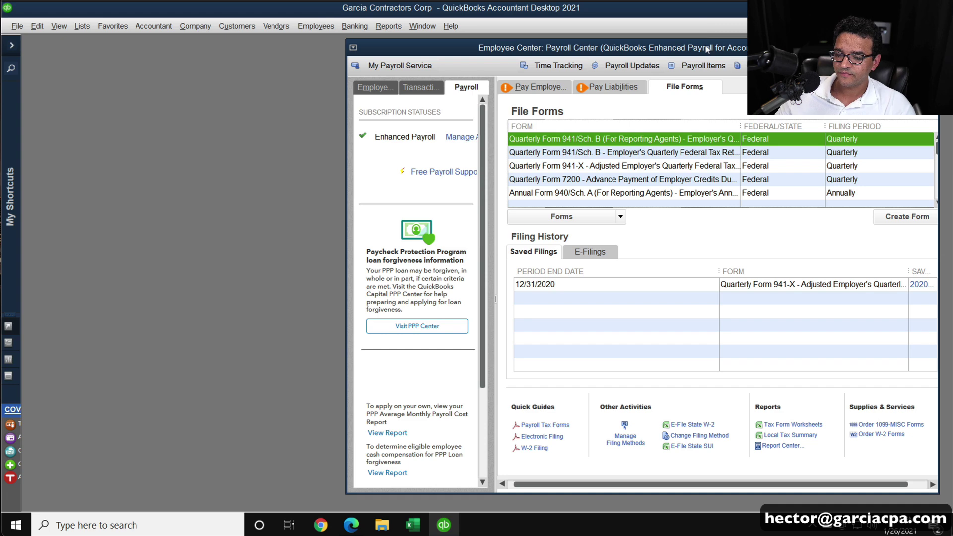
double_click(708, 48)
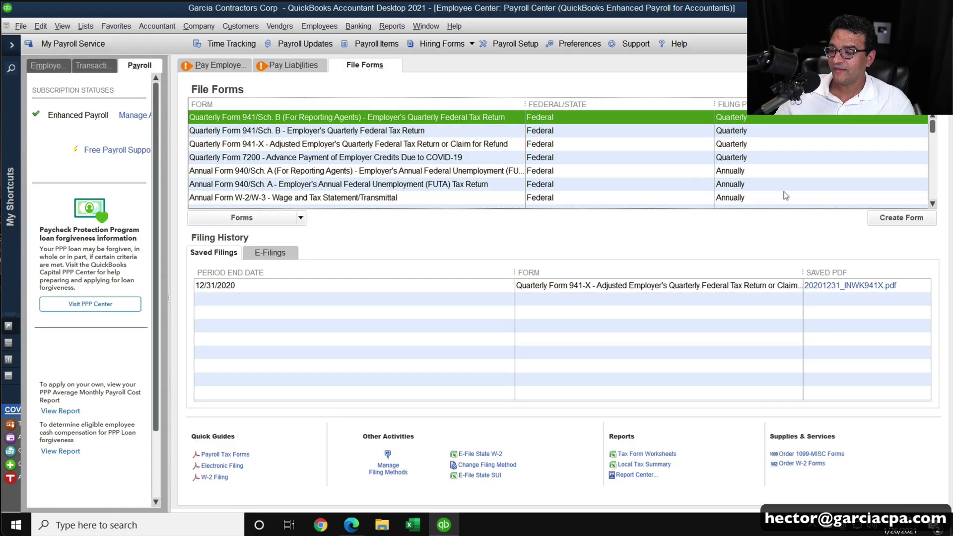
left_click(889, 219)
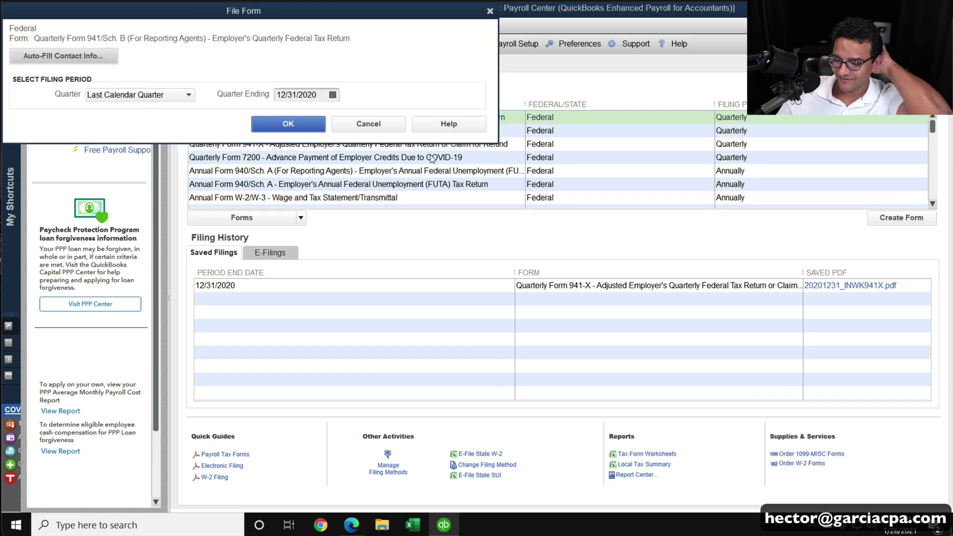
left_click(302, 119)
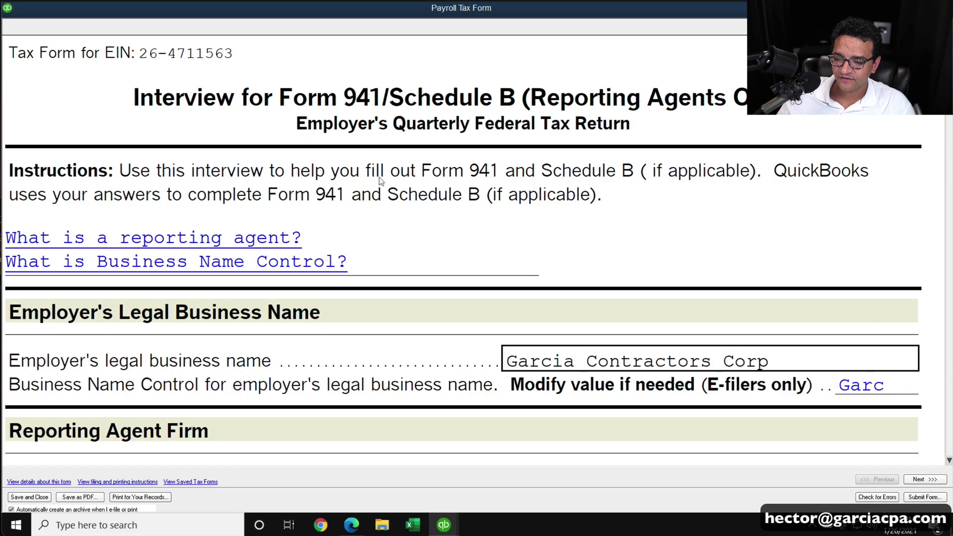
- Review Worksheet 1 of Form 941 down to Step 3, checking the qualified wages and the employee retention credit amounts
left_click(926, 481)
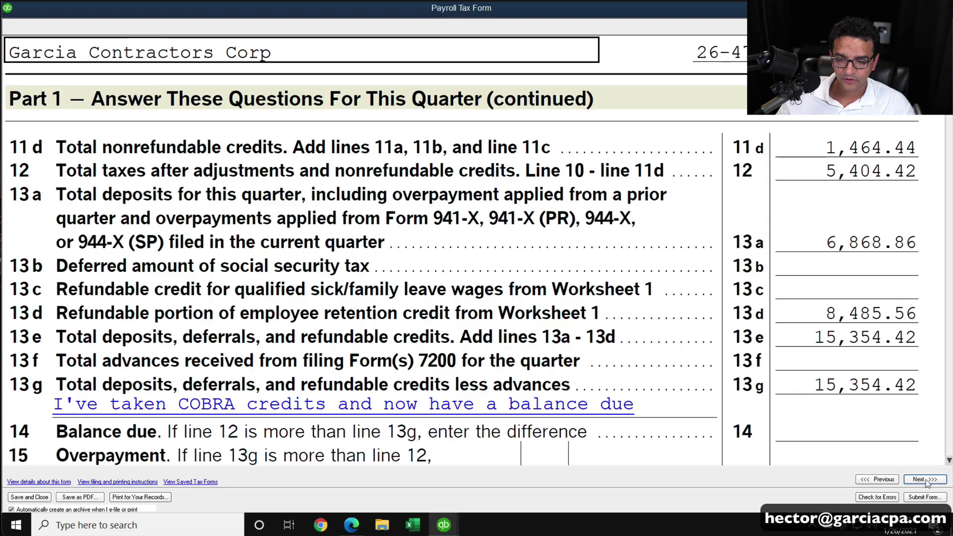
left_click(927, 480)
left_click(929, 480)
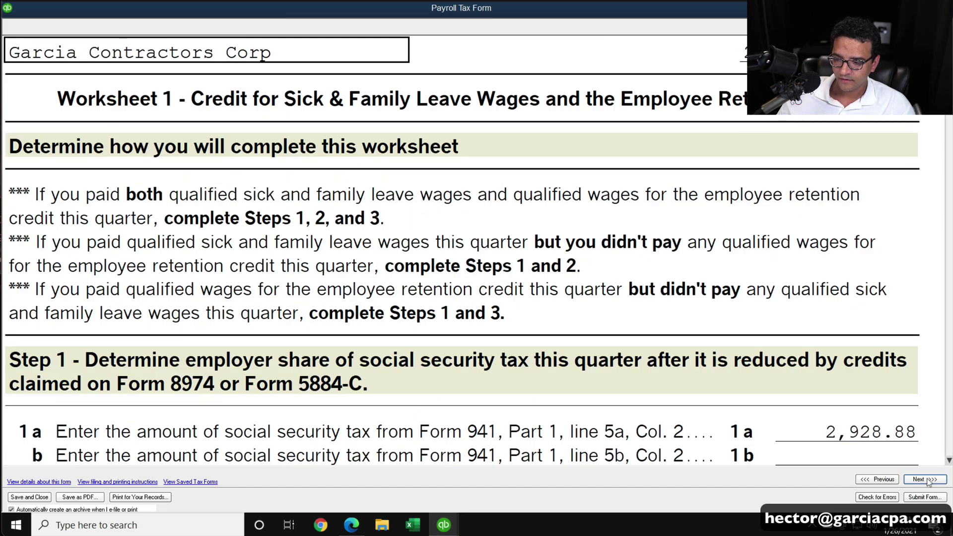
scroll(946, 452, "down", 8)
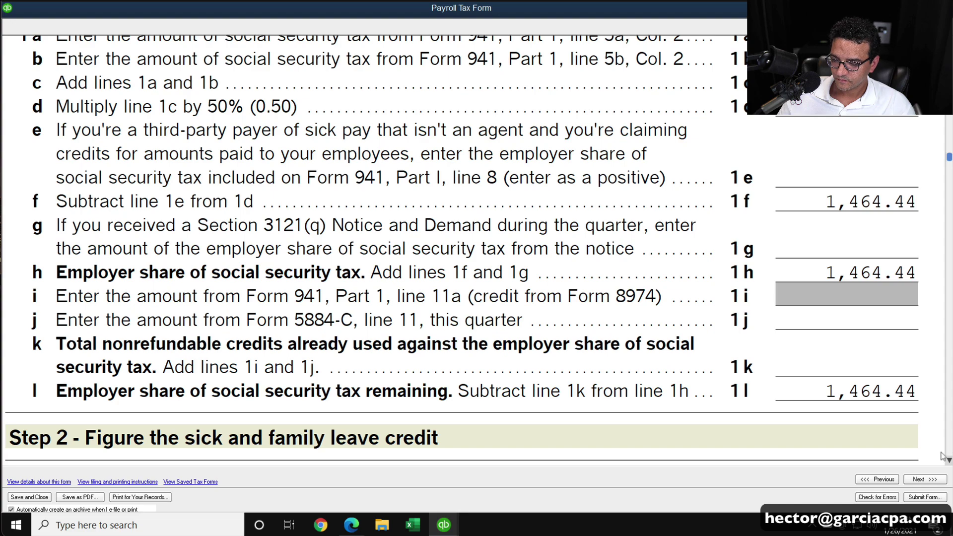
left_click(920, 480)
scroll(928, 439, "down", 4)
left_click(878, 479)
scroll(879, 390, "down", 20)
scroll(883, 385, "down", 10)
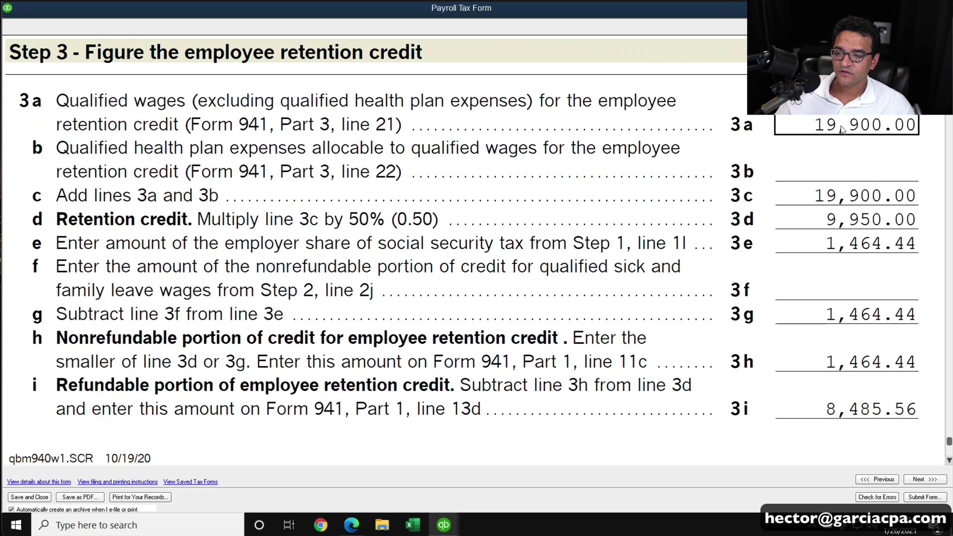
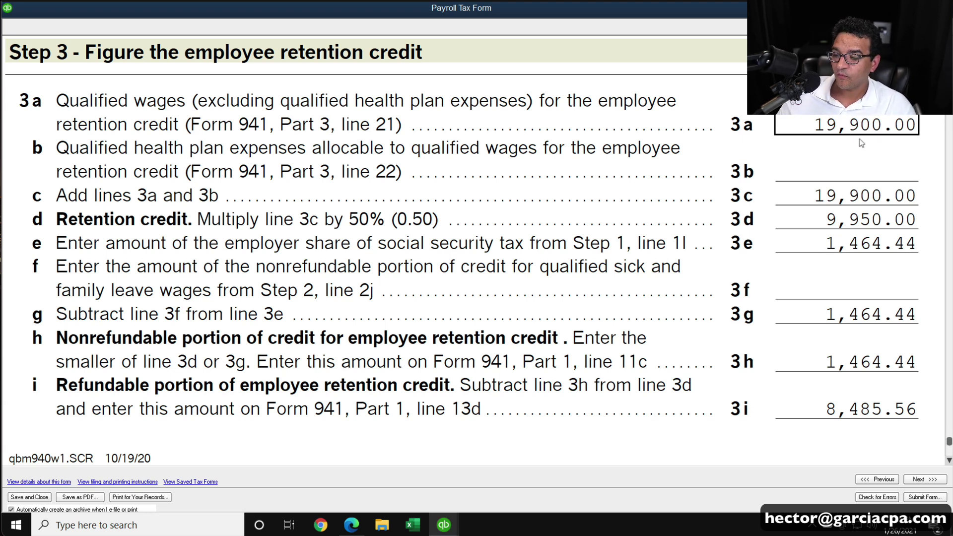
scroll(841, 136, "down", 1)
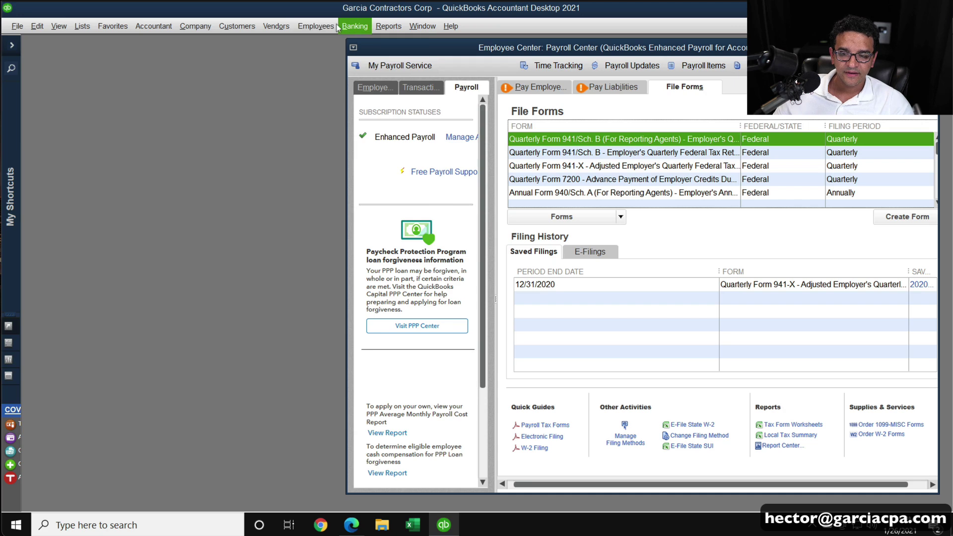
- Create Quarterly Form 941-X, Adjusted Employer's Quarterly Federal Tax Return or Claim for Refund, for the quarter ending 12/31/2020
left_click(328, 26)
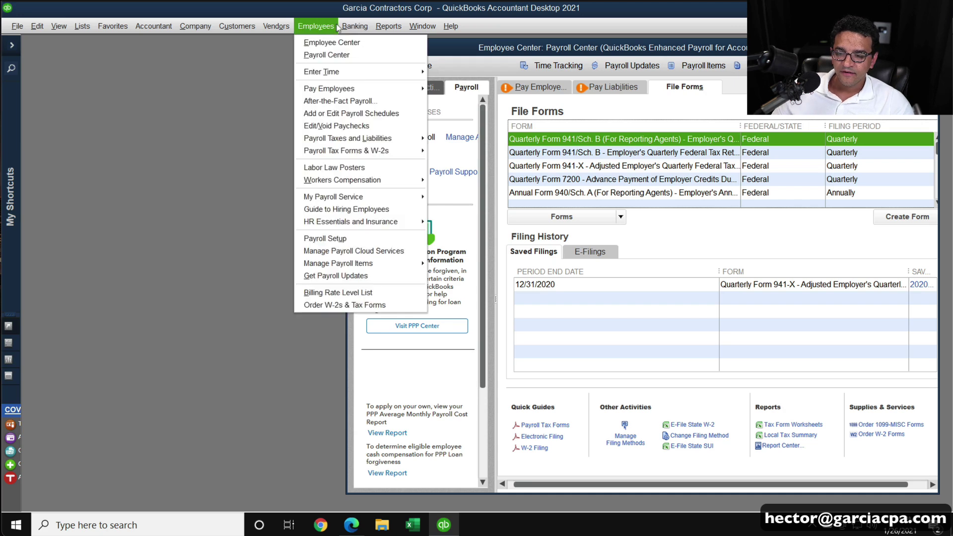
double_click(545, 44)
left_click(289, 144)
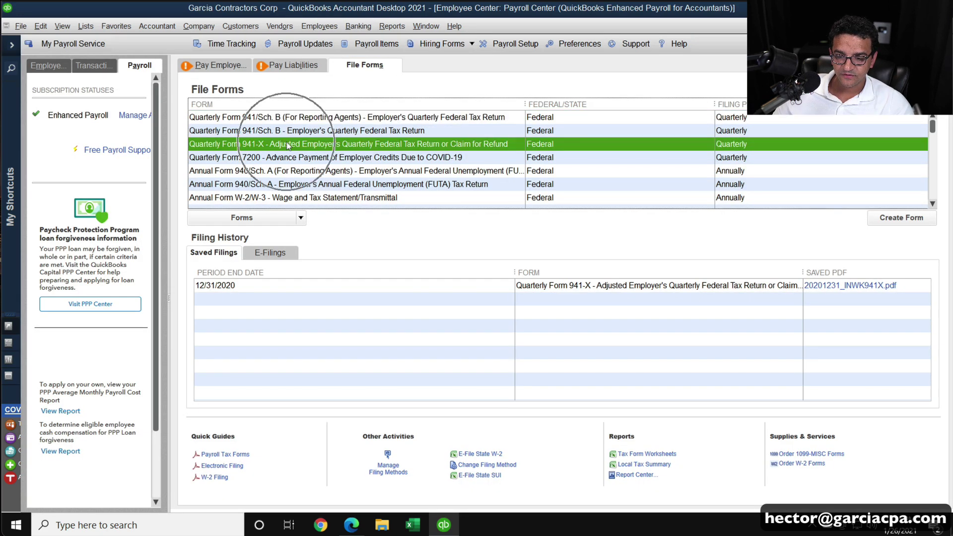
left_click(913, 220)
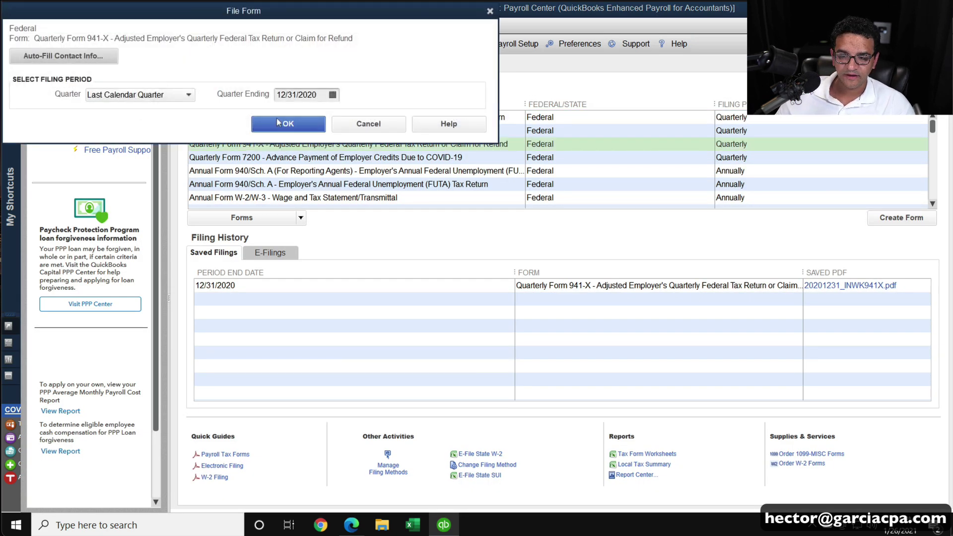
left_click(279, 119)
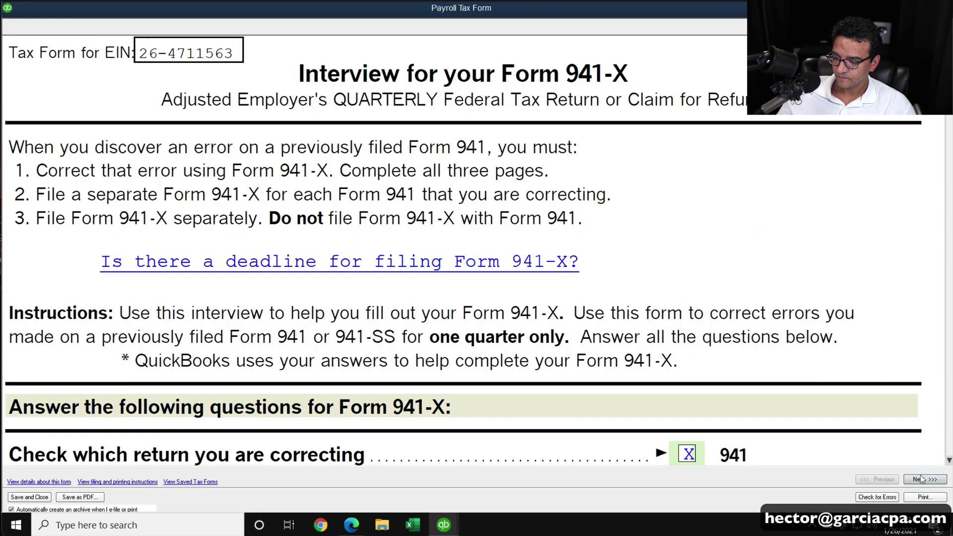
- Check the line 3 certification in Part 2 of Form 941-X that Forms W-2 or W-2c have been or will be filed
left_click(923, 480)
left_click(949, 436)
left_click(949, 436)
left_click(922, 479)
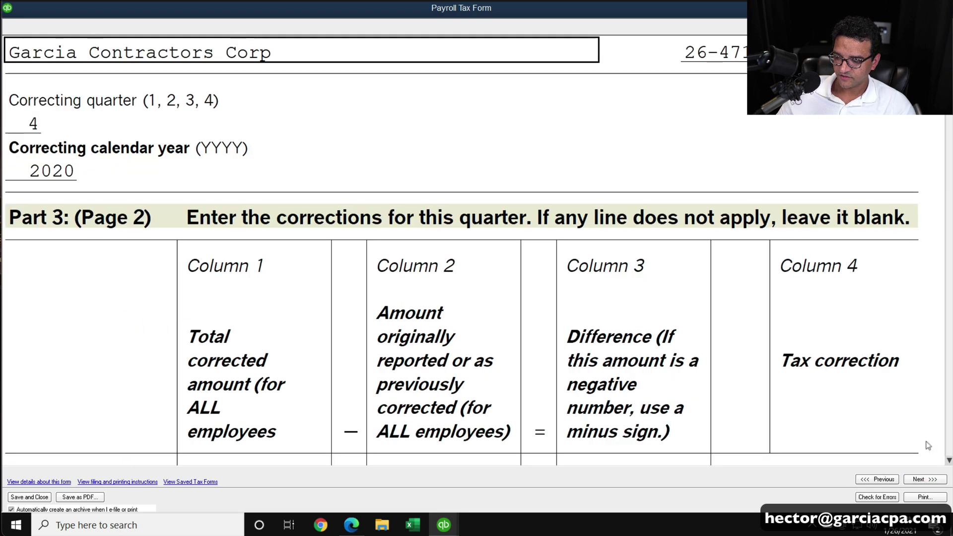
left_click(875, 479)
scroll(924, 415, "down", 3)
left_click(950, 418)
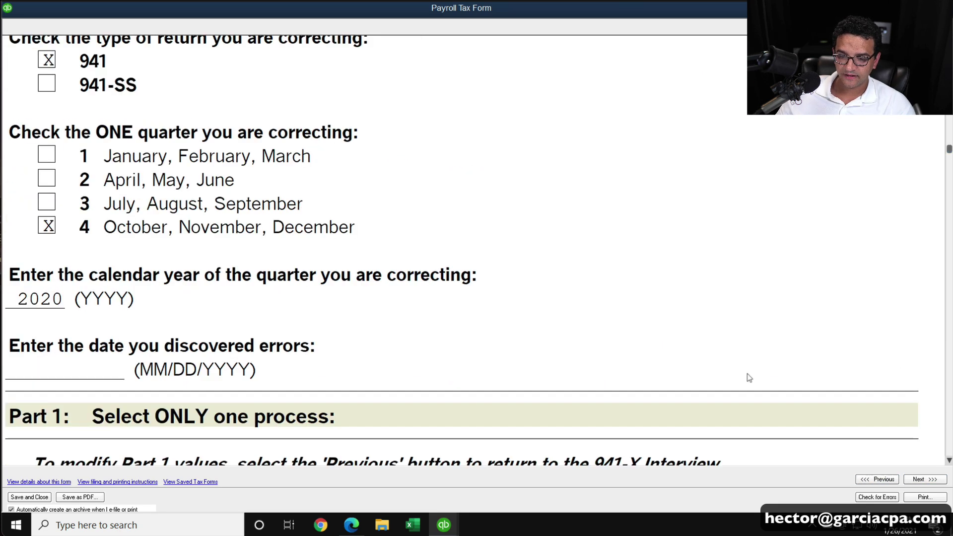
scroll(750, 378, "down", 10)
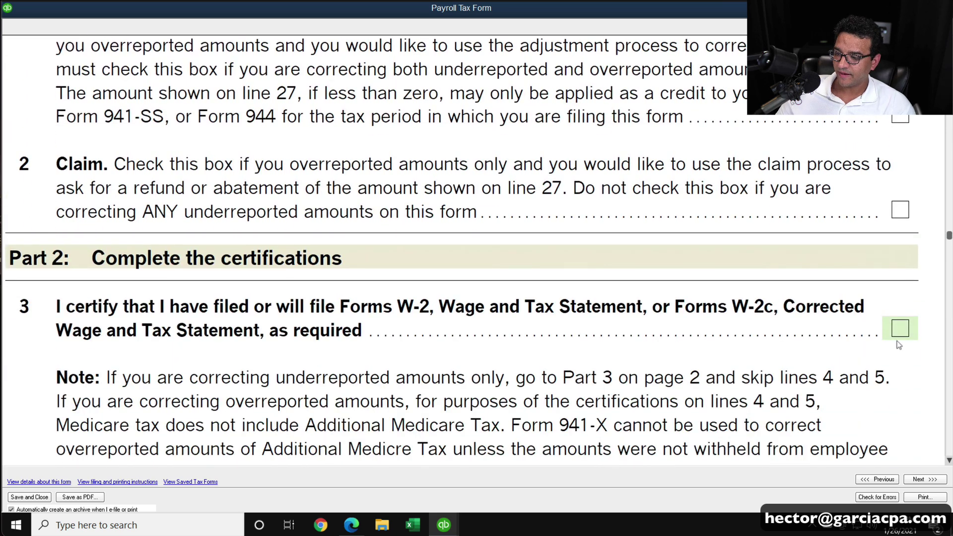
scroll(817, 331, "up", 3)
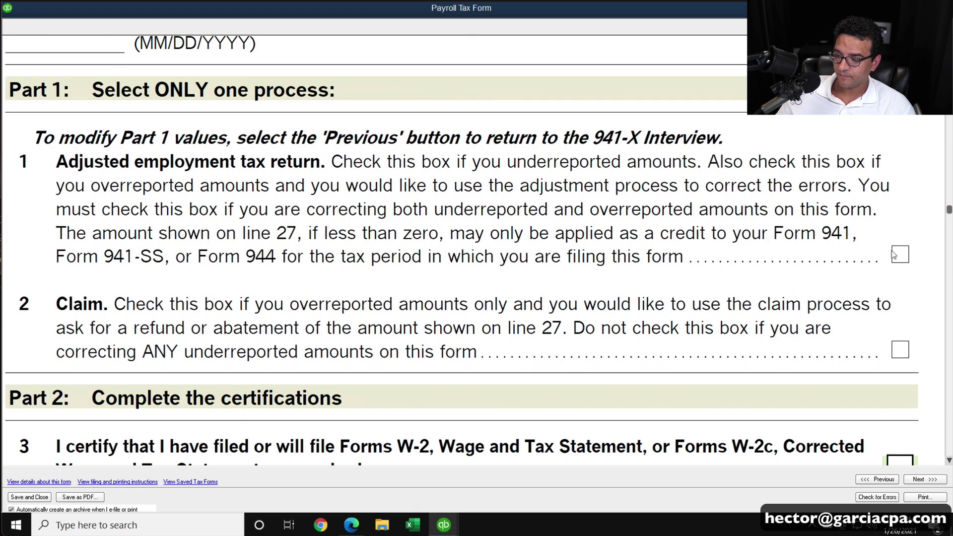
scroll(849, 261, "down", 2)
- Try to override the line 1 adjusted employment tax return checkbox in Part 1 of the form
right_click(895, 158)
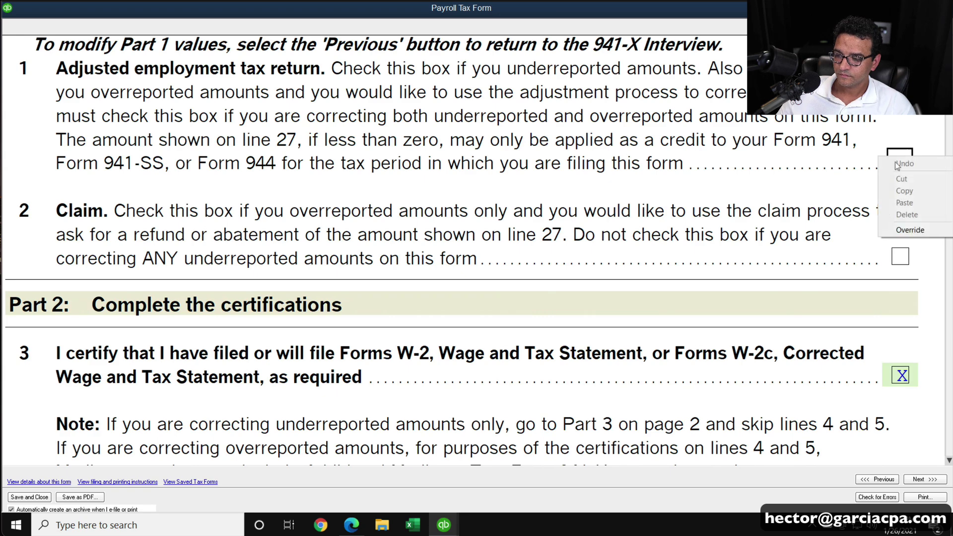
left_click(910, 230)
scroll(795, 278, "up", 3)
scroll(784, 275, "up", 12)
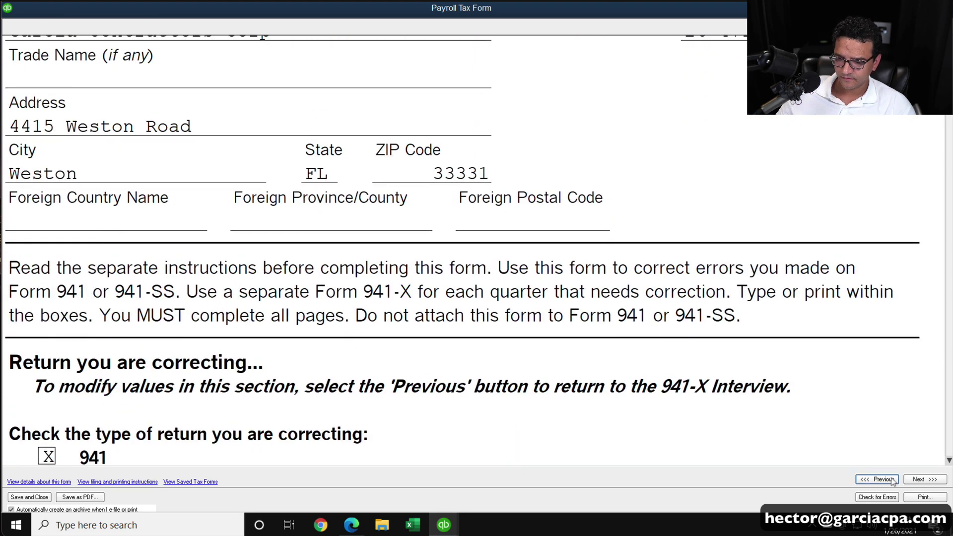
- In the 941-X interview, enter the date the errors were discovered and choose "Overreported amounts only, using adjustment process"
left_click(892, 480)
scroll(813, 324, "down", 12)
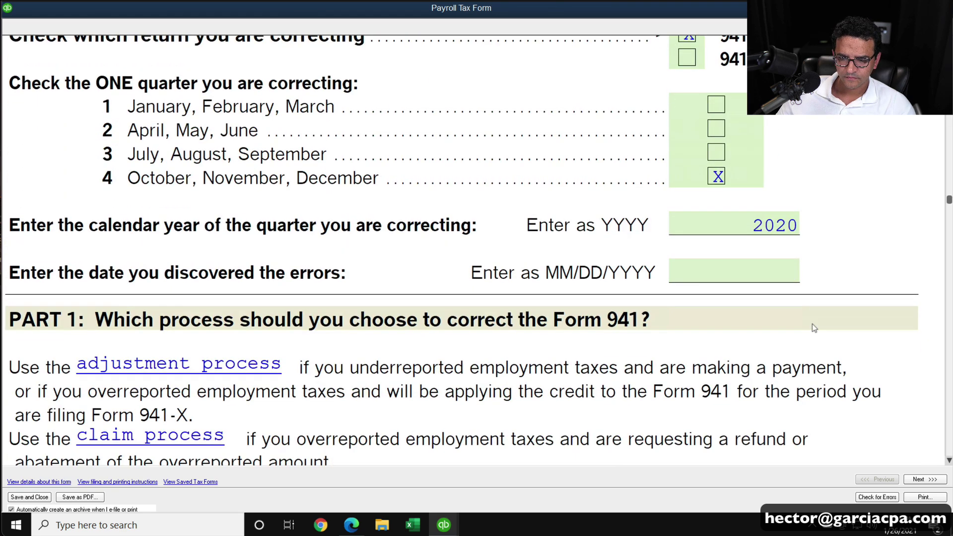
left_click(699, 276)
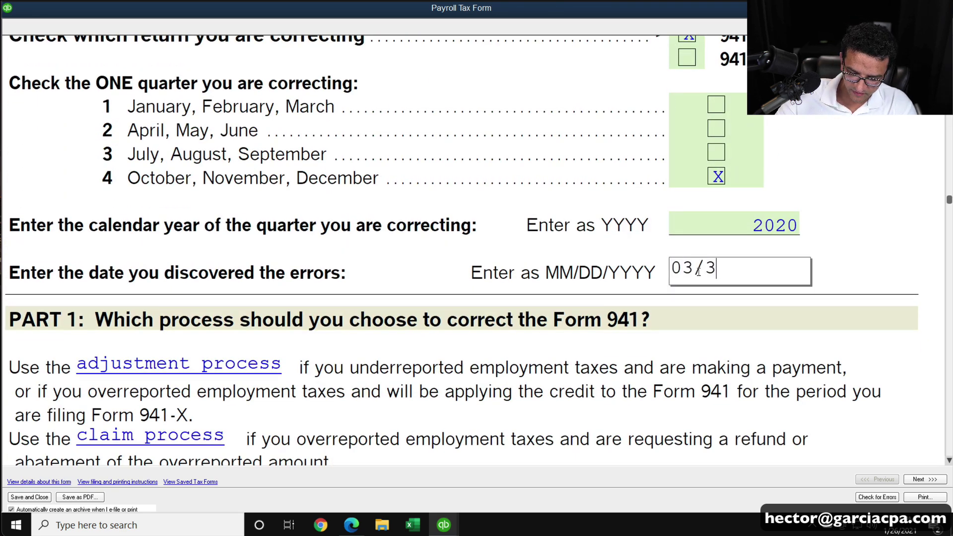
scroll(687, 312, "down", 5)
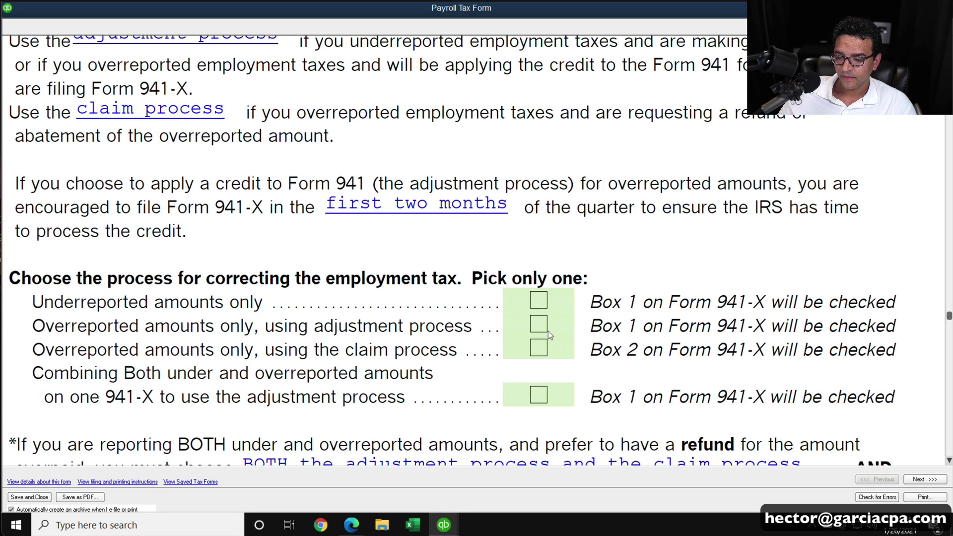
scroll(864, 412, "down", 6)
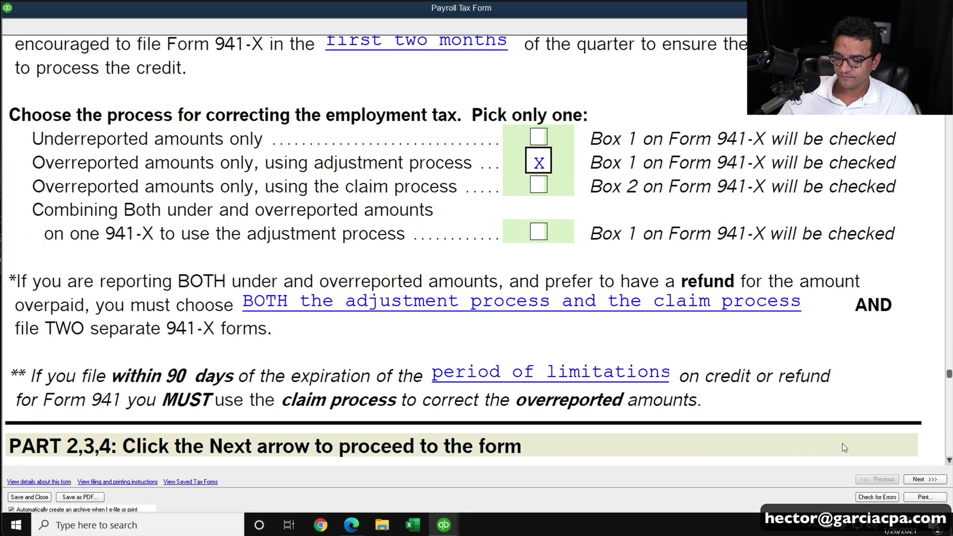
- Proceed to the 941-X form and check the Part 1 process boxes on lines 1 and 2
left_click(925, 480)
scroll(863, 389, "down", 14)
scroll(862, 390, "down", 1)
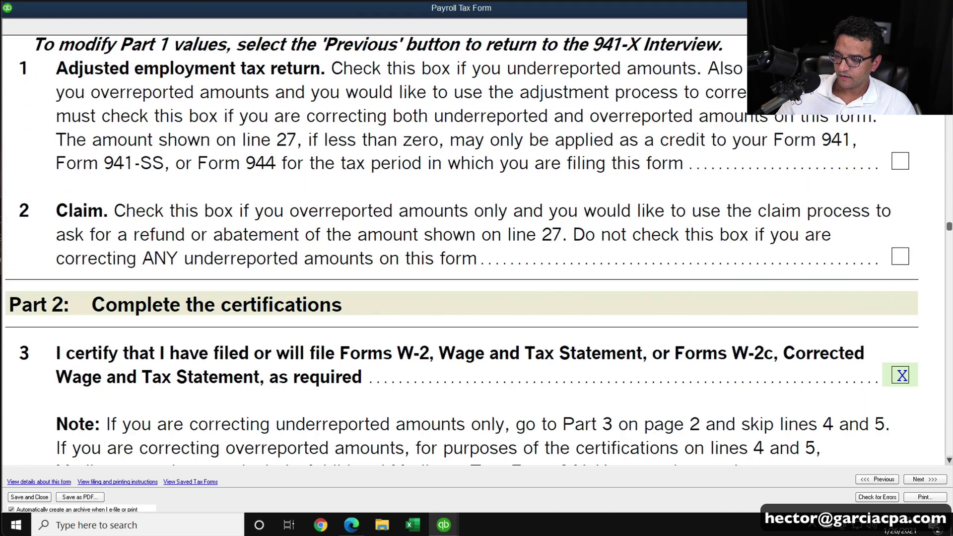
- In Part 2, certify on lines 4b and 5c that the adjustment and the claim are for the employer's share only
scroll(845, 338, "down", 12)
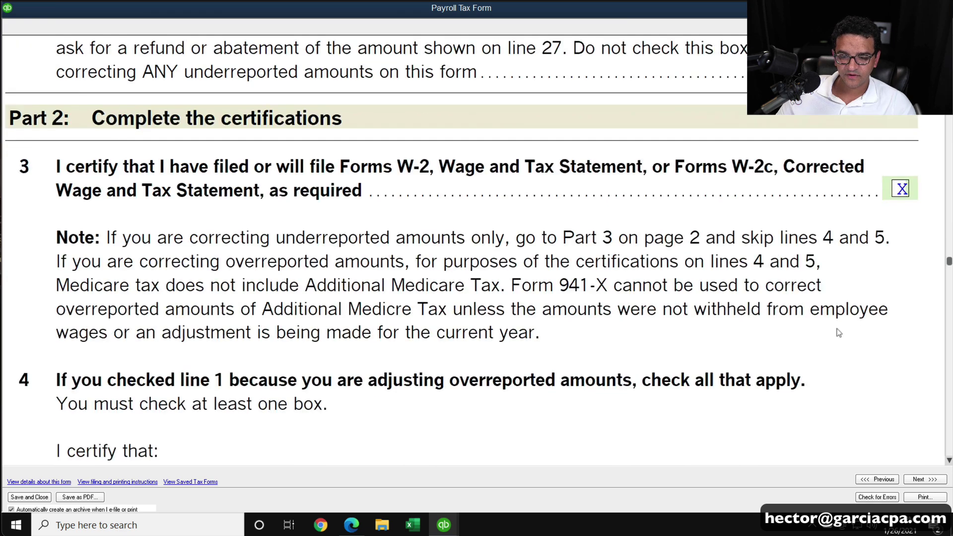
scroll(839, 328, "down", 5)
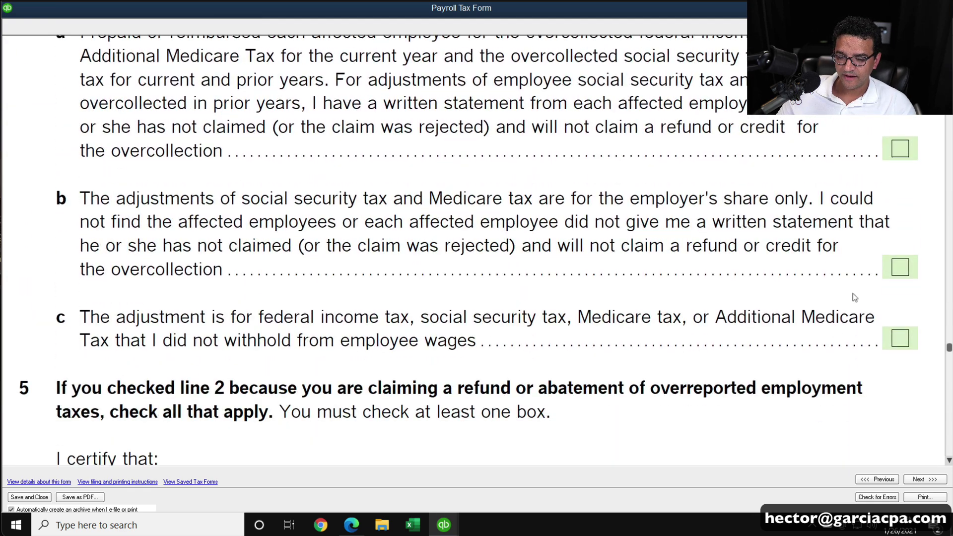
left_click(900, 259)
scroll(870, 287, "down", 15)
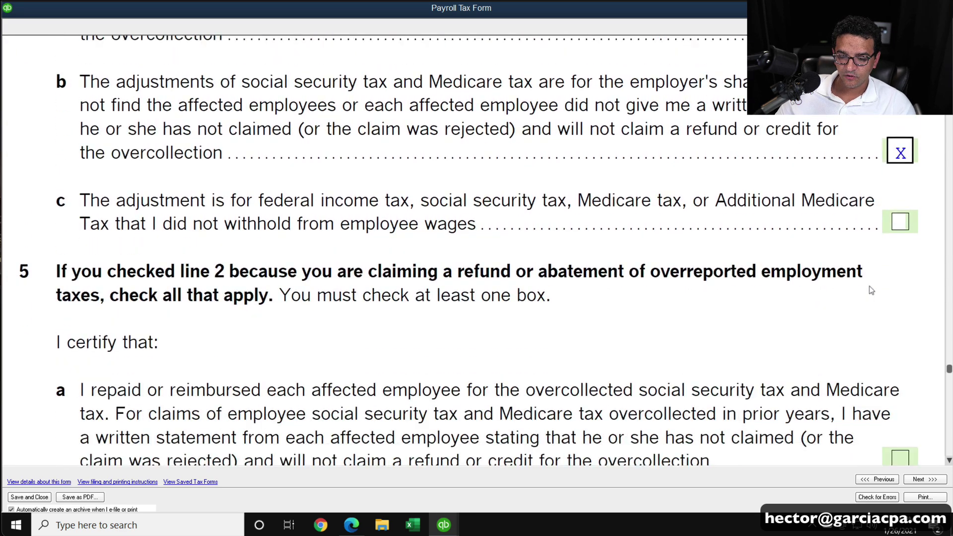
left_click(902, 463)
scroll(795, 330, "down", 6)
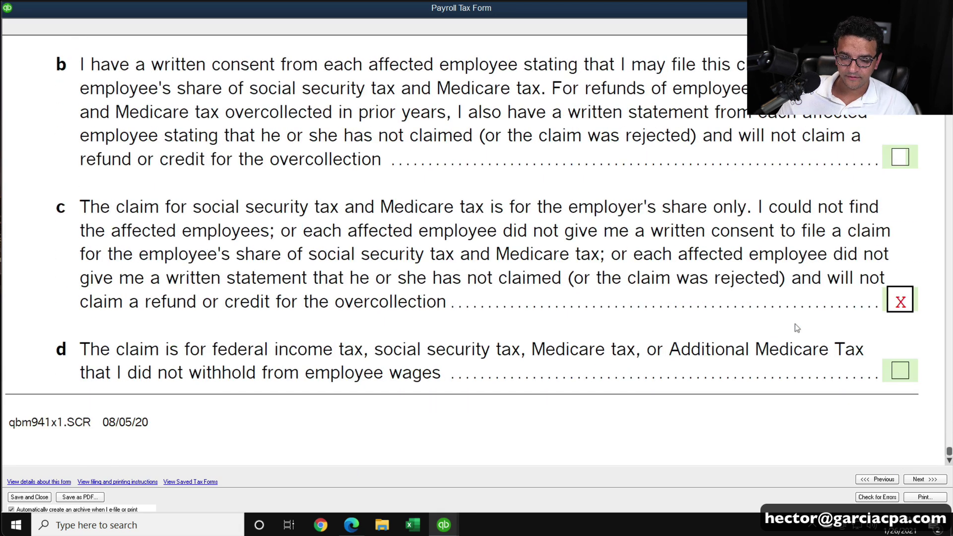
- Continue to the corrections page and enter 23,620 as both corrected and originally reported wages, tips and other compensation on line 6
left_click(937, 480)
scroll(798, 369, "down", 9)
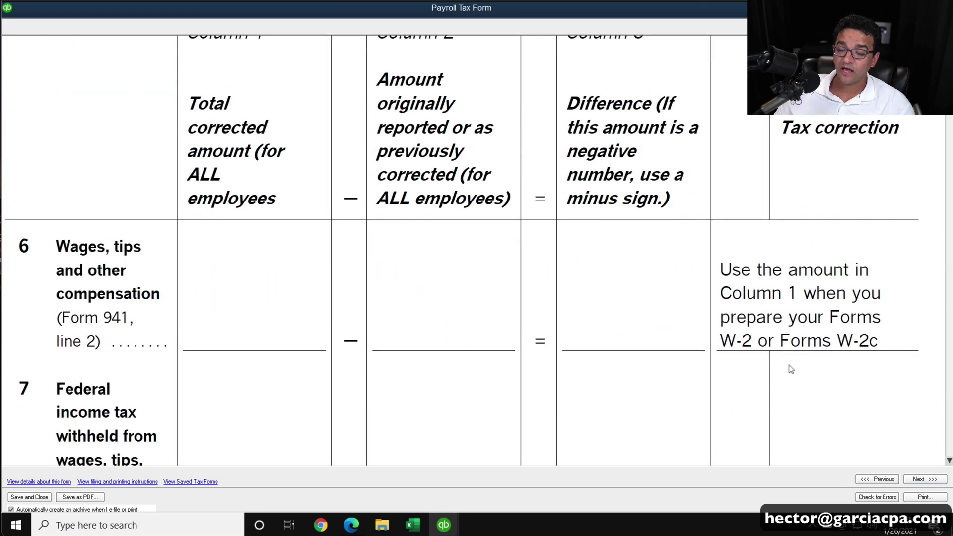
left_click(263, 334)
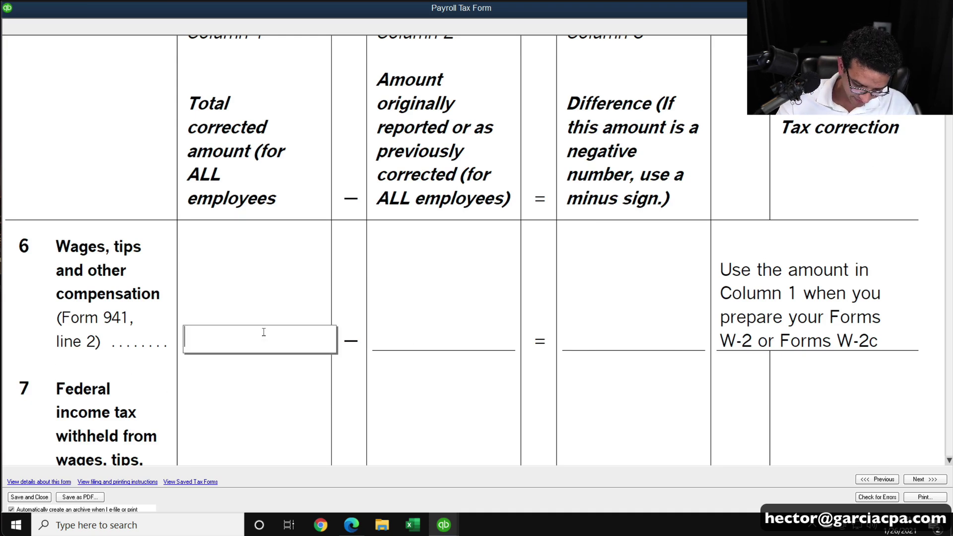
key("Tab")
type("2")
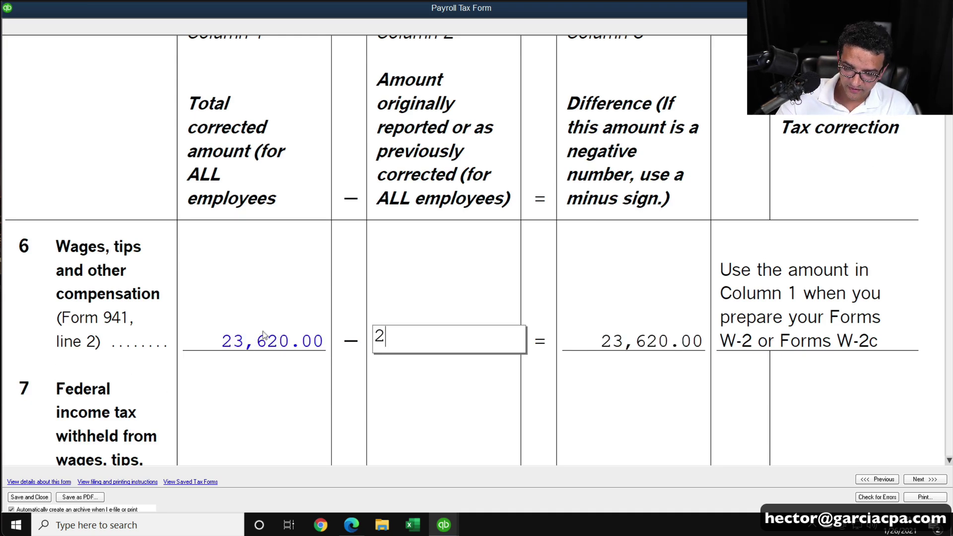
type("3,620")
key("Tab")
- Enter 2,928.80 as both the corrected and originally reported federal income tax withheld on line 7
scroll(319, 334, "down", 8)
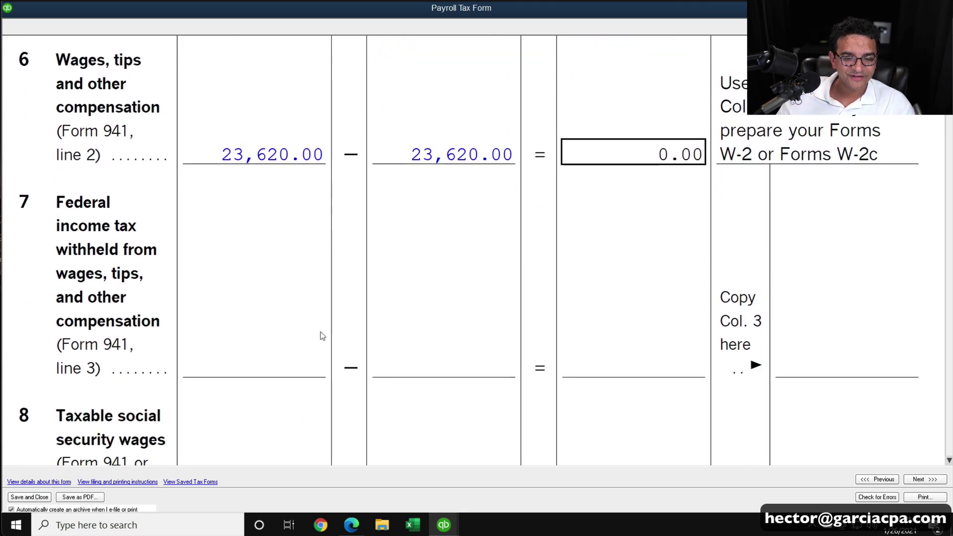
left_click(277, 365)
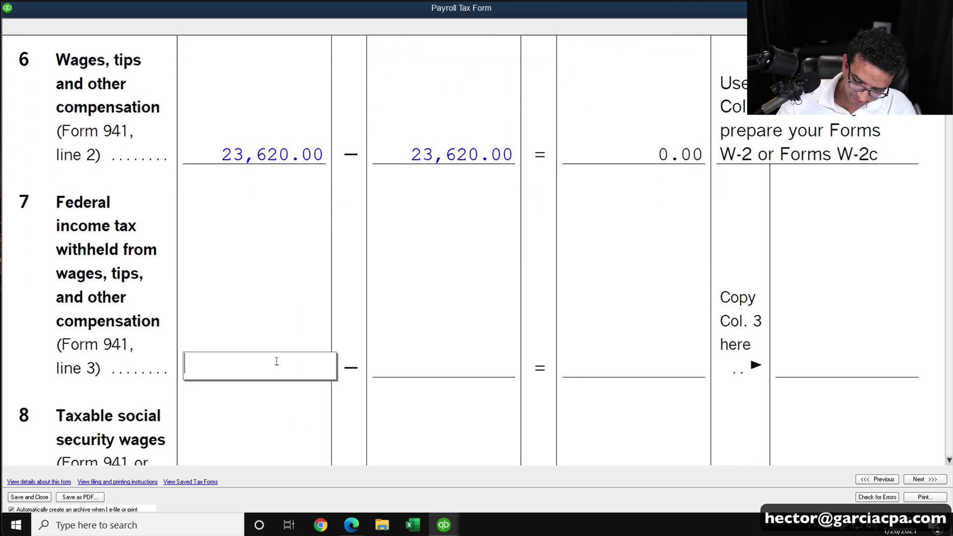
type("2928.80")
key("Tab")
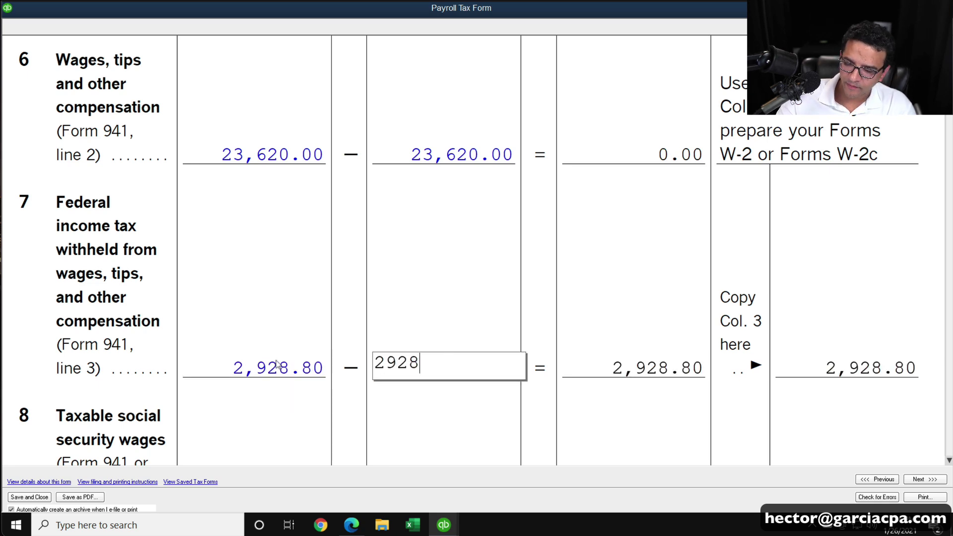
type("2928.80")
key("Tab")
- Enter 23,620 as both the corrected and originally reported taxable social security wages on line 8
scroll(453, 391, "down", 3)
left_click(279, 343)
type("23620")
key("Tab")
type("23620")
key("Tab")
- Enter 23,620 as both the corrected and originally reported taxable Medicare wages and tips on line 12
scroll(281, 298, "down", 8)
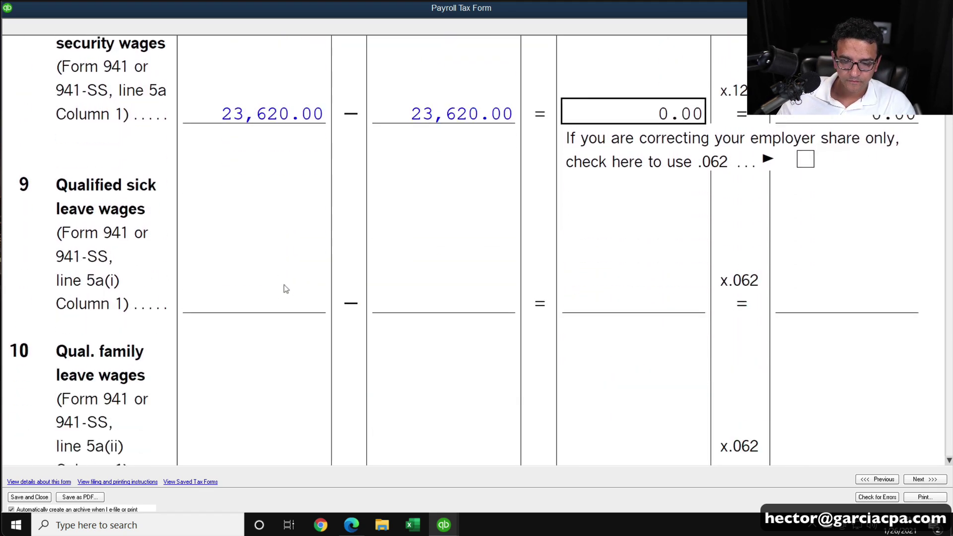
scroll(281, 285, "down", 4)
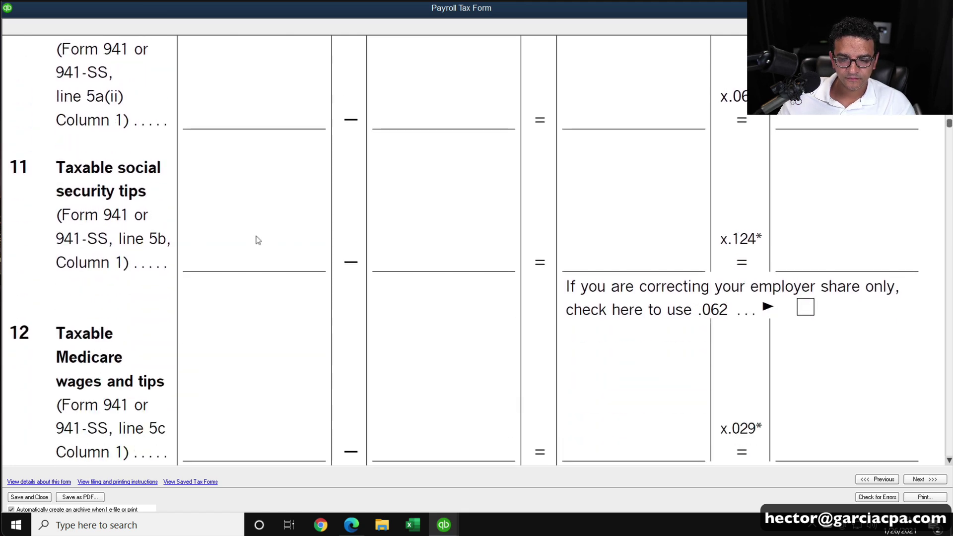
scroll(258, 239, "down", 4)
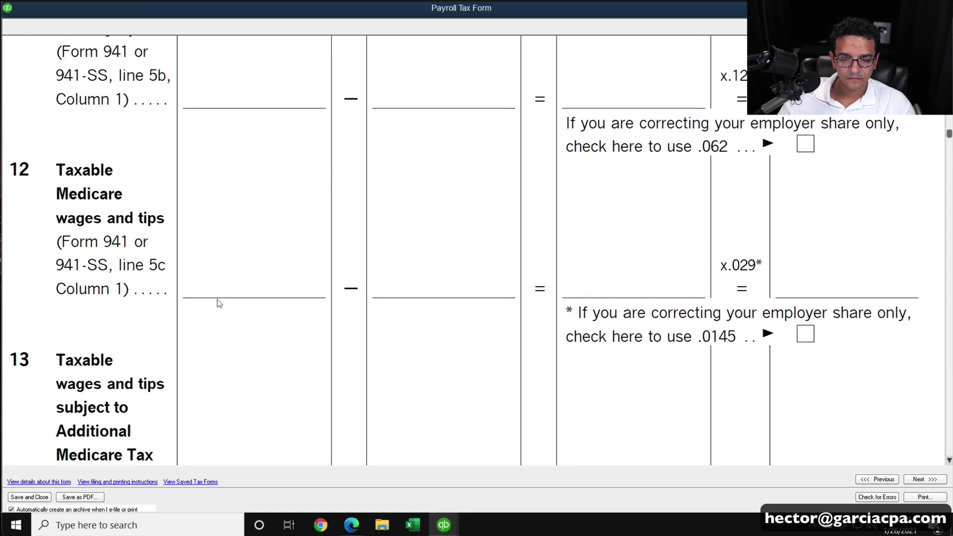
left_click(235, 294)
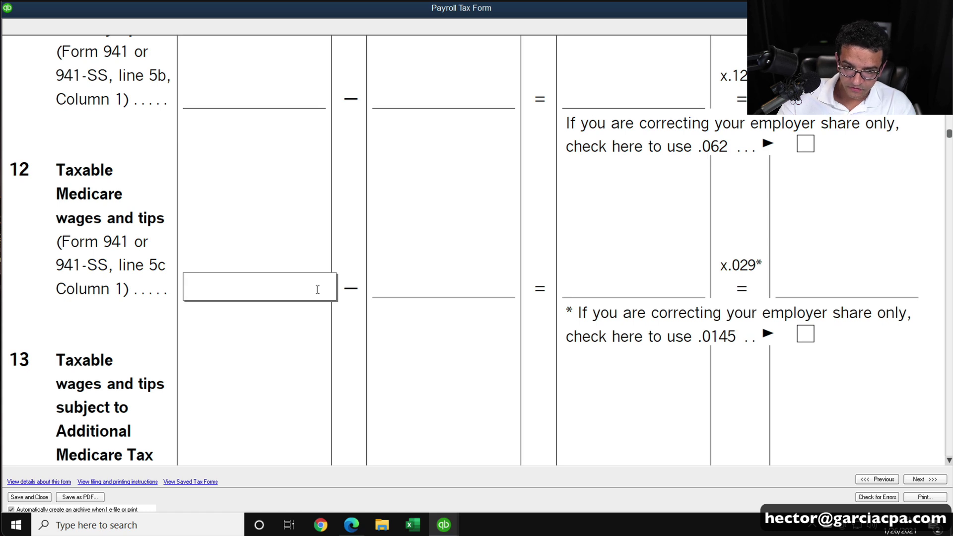
type("23,6")
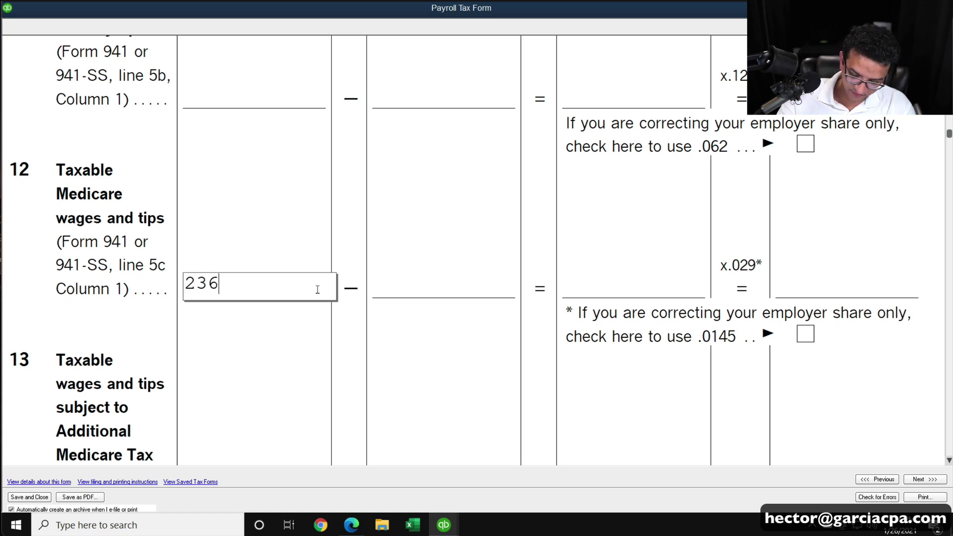
type("20")
key("Tab")
type("23620")
key("Tab")
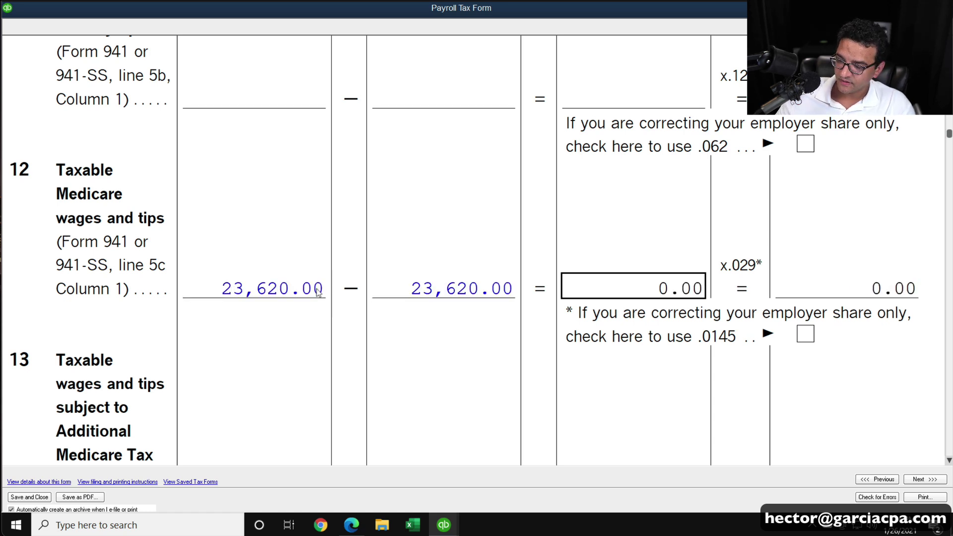
- Enter the corrected nonrefundable portion of the employee retention credit on line 18, with 0 as the originally reported amount
scroll(442, 353, "down", 8)
scroll(441, 348, "down", 10)
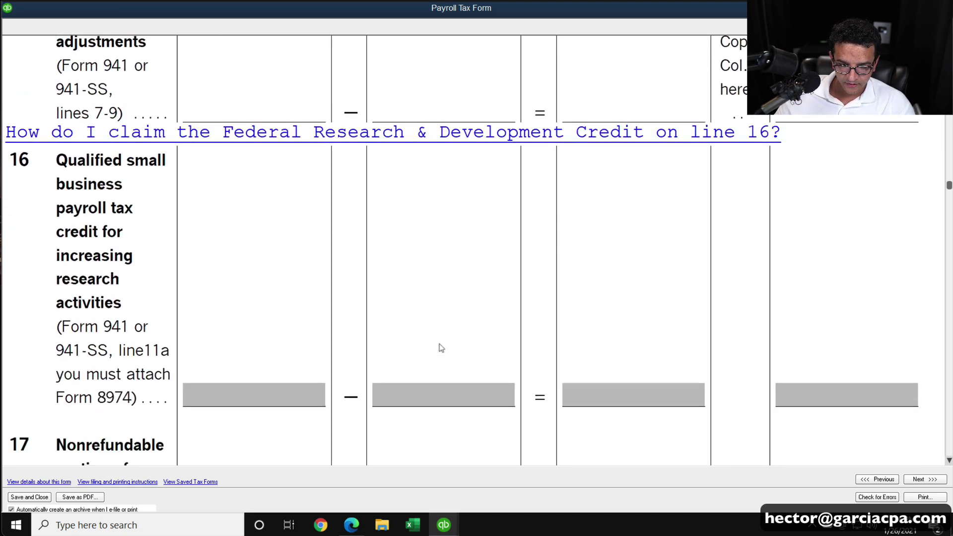
scroll(293, 348, "down", 4)
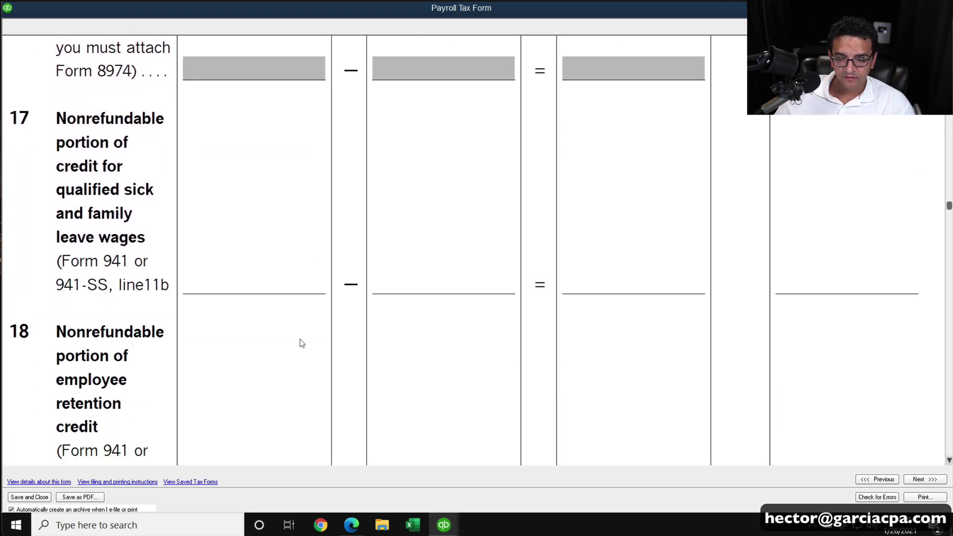
left_click(256, 425)
scroll(301, 427, "down", 3)
scroll(301, 428, "down", 2)
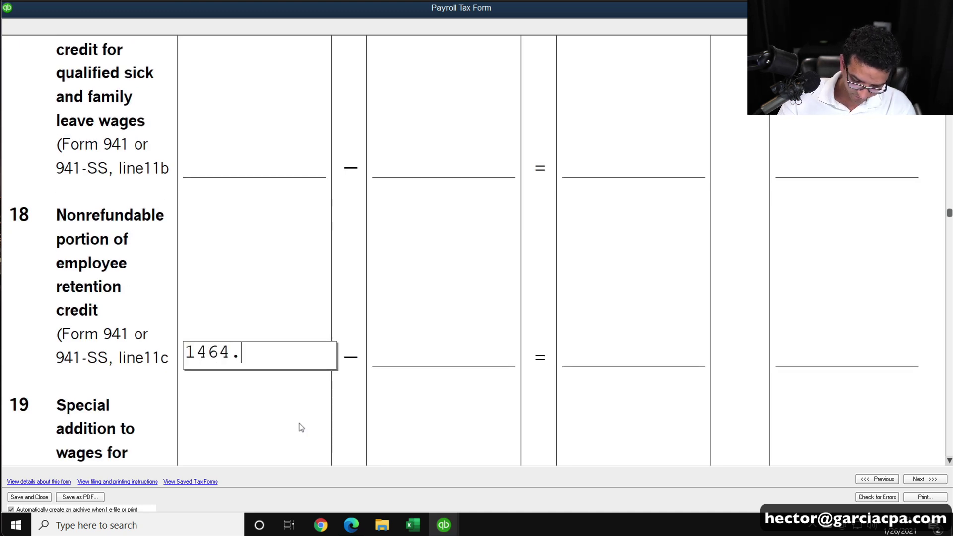
key("Tab")
type(".0")
key("BackSpace")
key("BackSpace")
type("0")
key("Tab")
- On line 26, enter 8,485.56 as the corrected refundable portion of the employee retention credit and 0 as originally reported
scroll(361, 430, "down", 3)
scroll(342, 346, "down", 20)
scroll(345, 344, "down", 5)
left_click(282, 312)
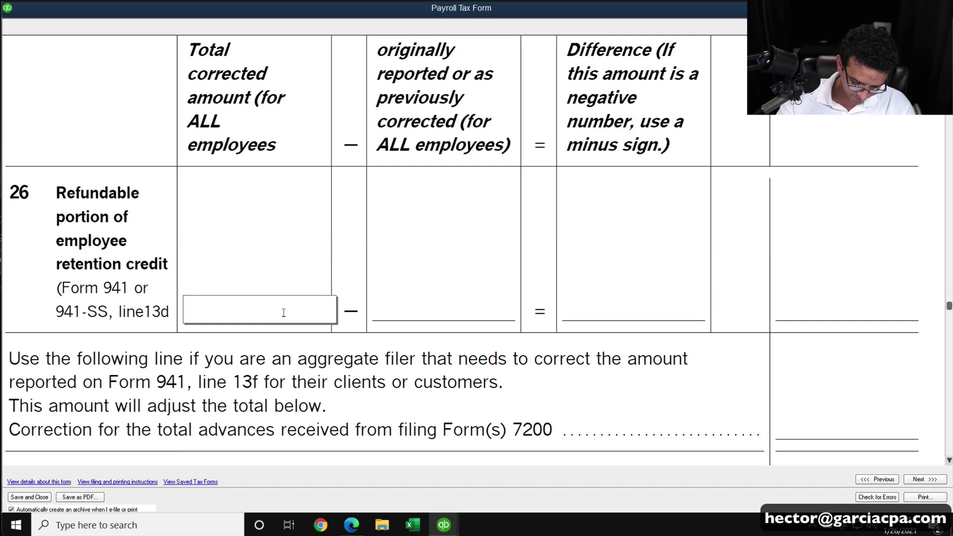
type("8,485.56")
key("Tab")
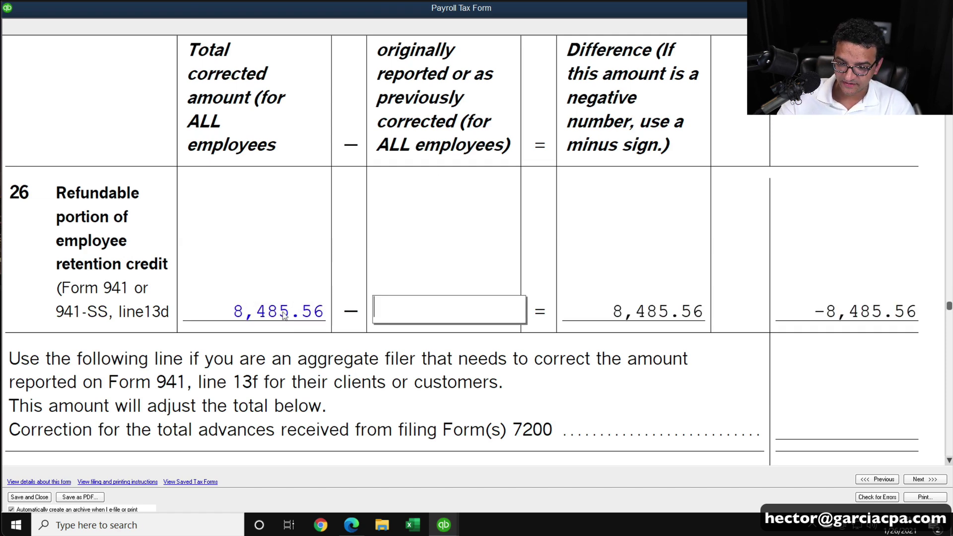
key("Tab")
- On line 30, enter 19,990 as the corrected qualified wages for the employee retention credit and 0 as originally reported
scroll(368, 338, "down", 5)
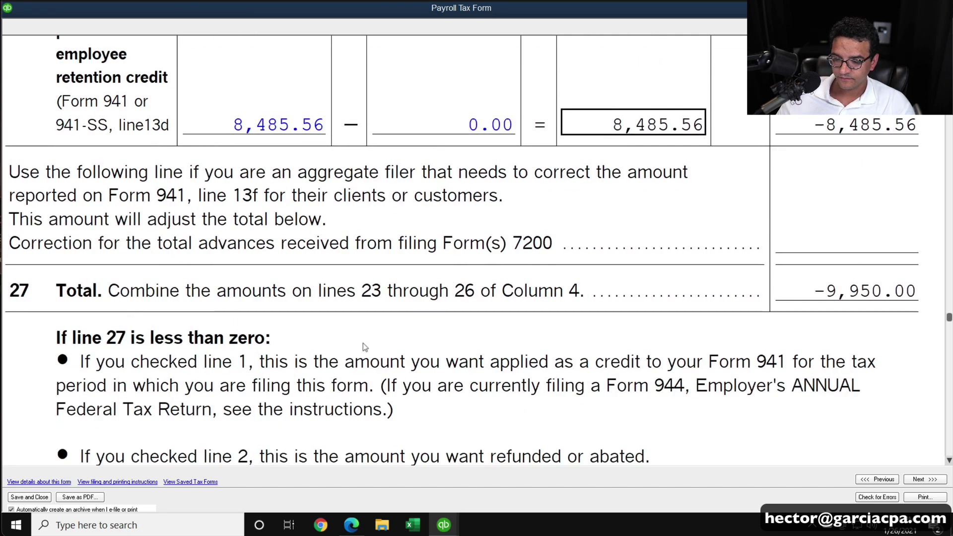
scroll(377, 337, "down", 5)
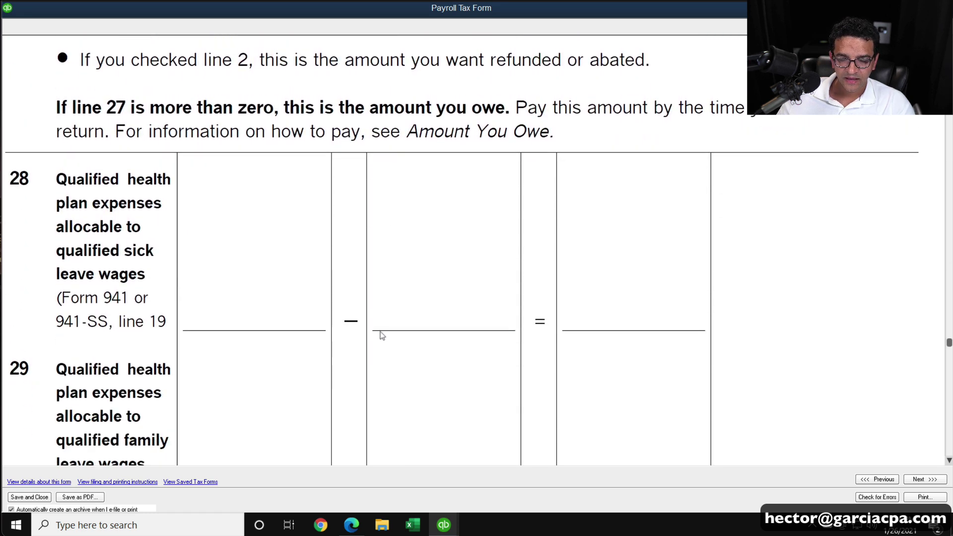
scroll(200, 269, "down", 1)
scroll(110, 281, "down", 3)
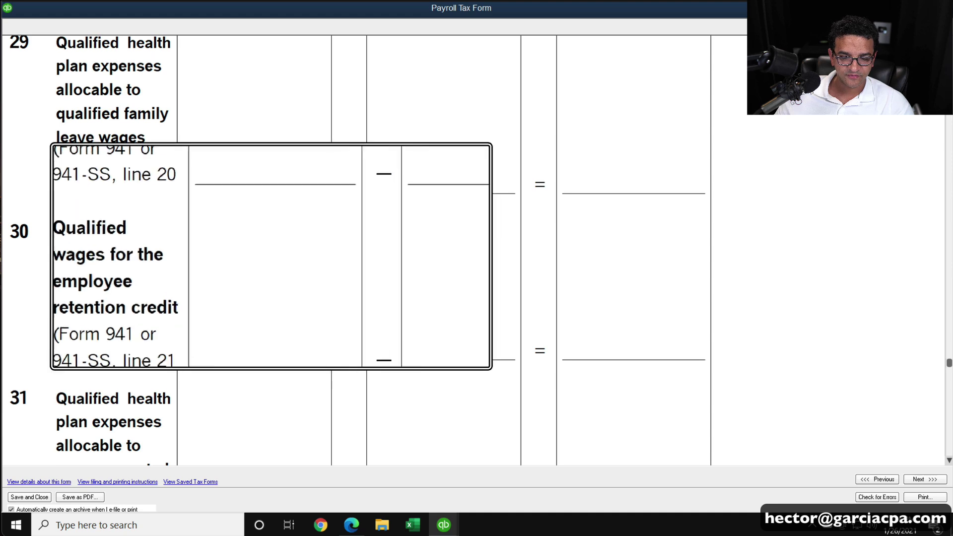
left_click(243, 360)
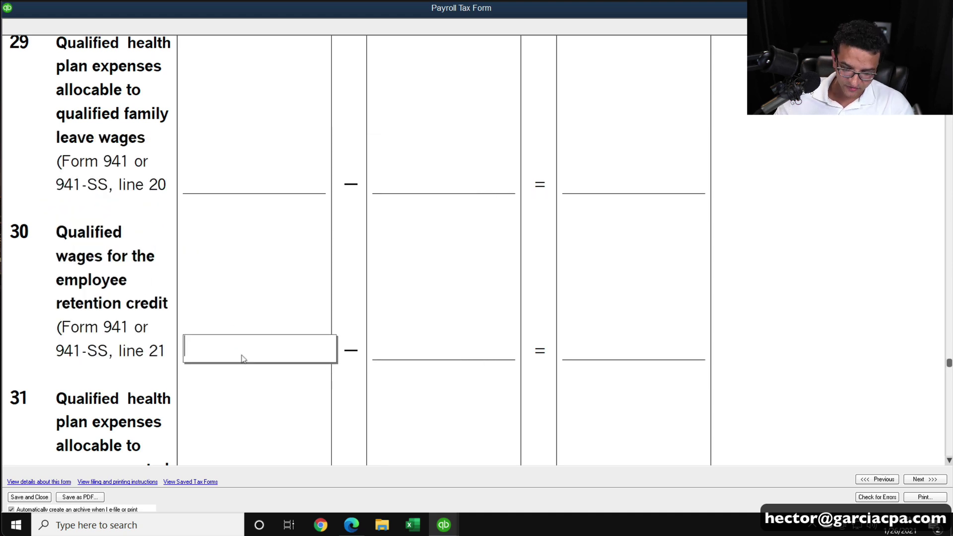
key("Tab")
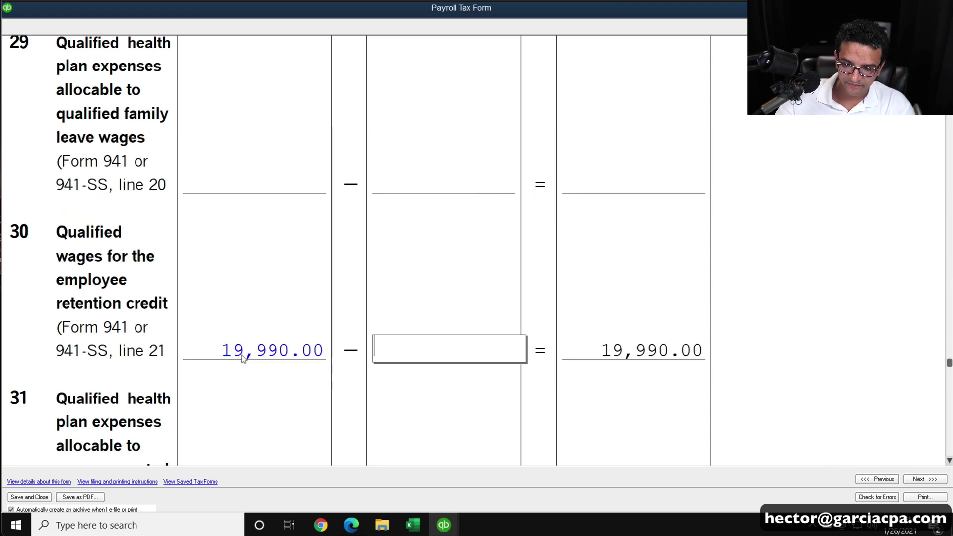
key("Tab")
- Look over the remaining correction lines, continue to the explanation page and open the line 37 explanation of corrections
scroll(450, 347, "down", 6)
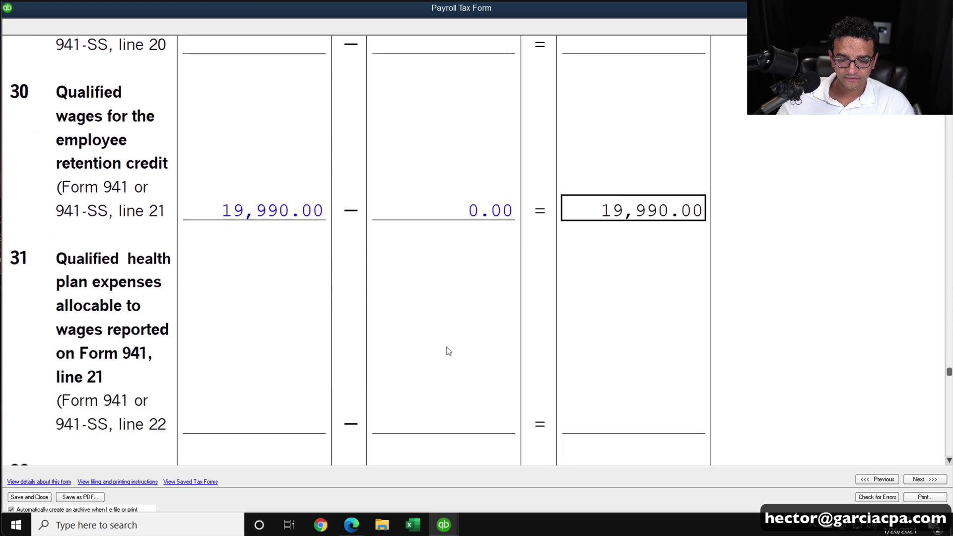
scroll(450, 347, "down", 10)
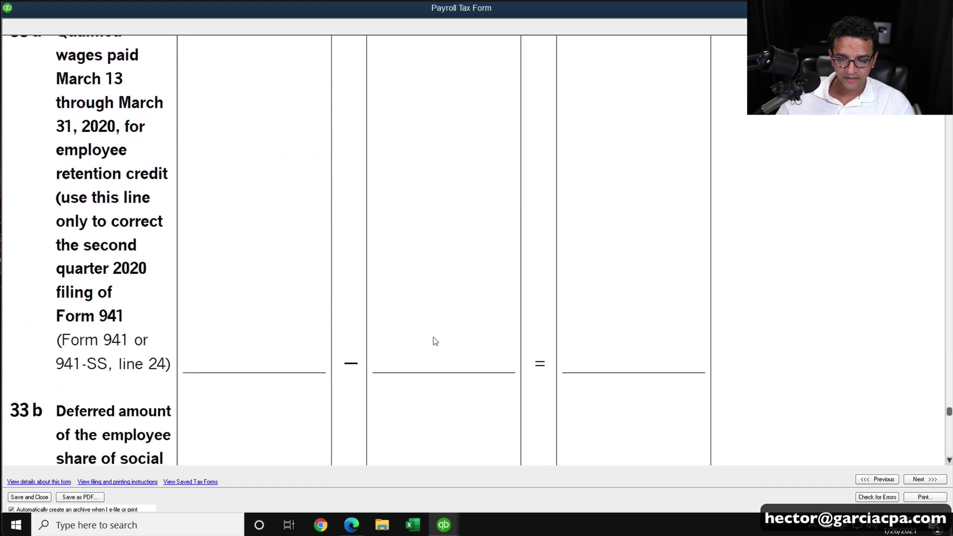
scroll(437, 340, "down", 8)
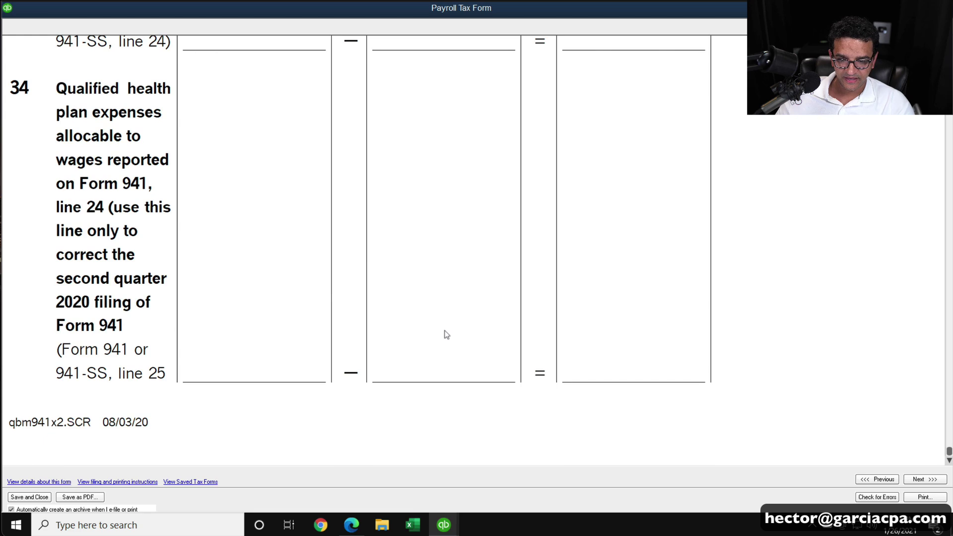
left_click(918, 480)
scroll(661, 361, "down", 5)
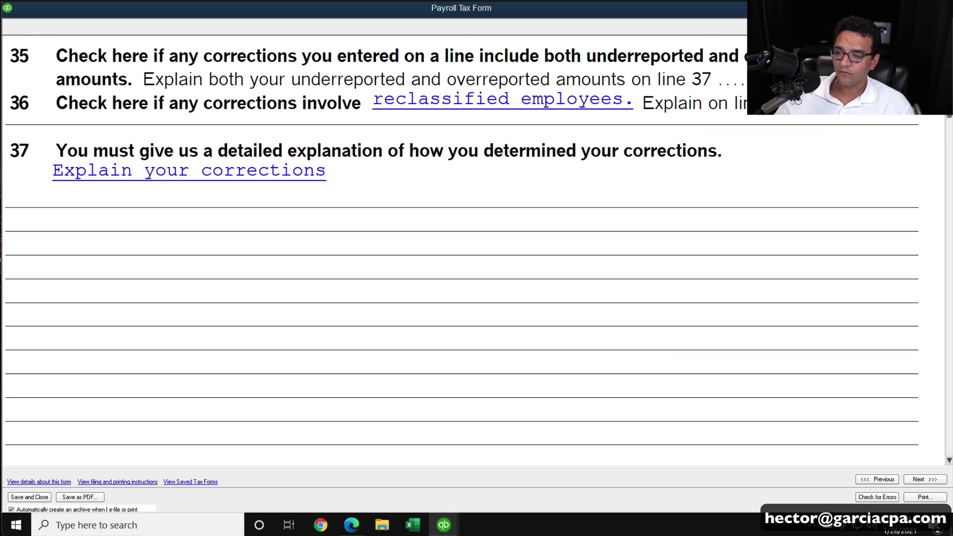
left_click(102, 207)
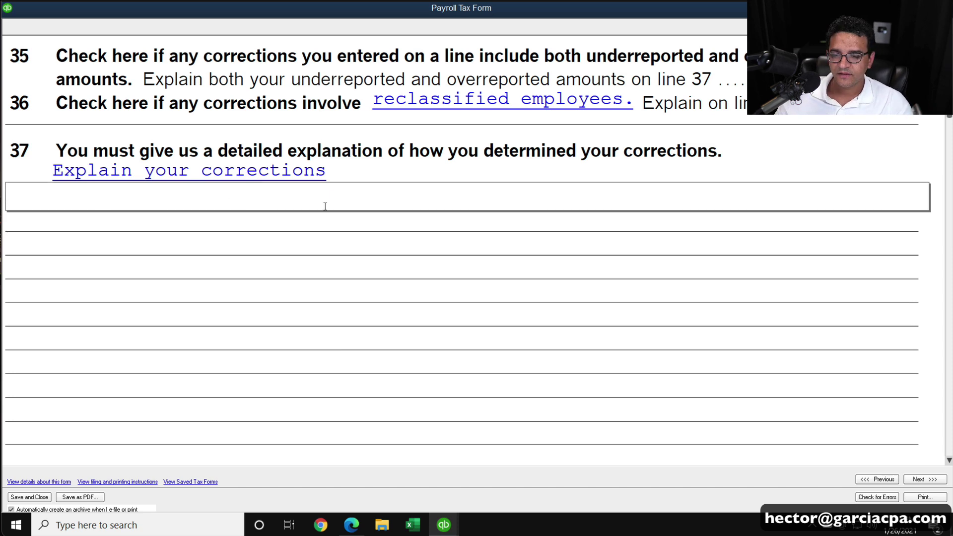
scroll(321, 210, "down", 6)
- Generate the printable PDF of Form 941-X despite its incomplete status and review the Part 2 certifications and Part 3 amounts
left_click(921, 498)
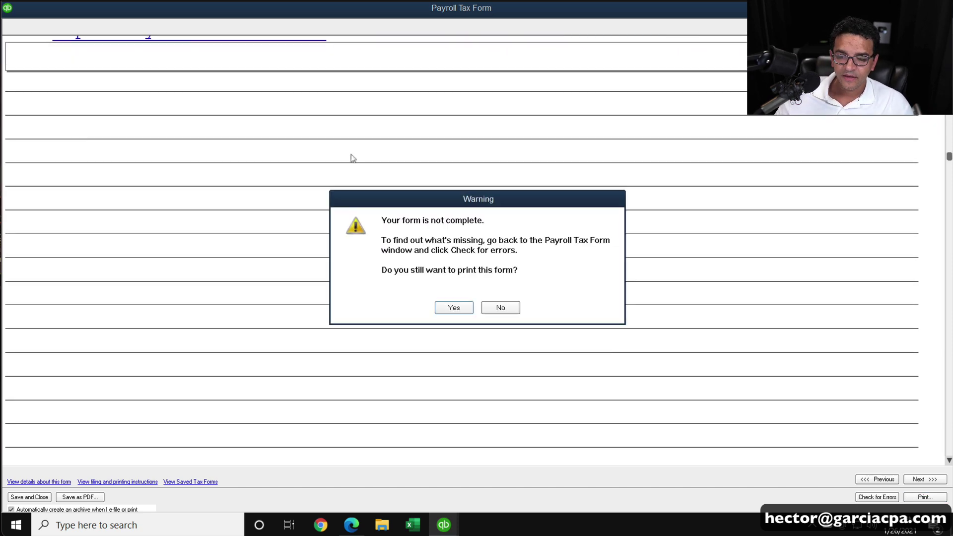
left_click(454, 308)
left_click(566, 355)
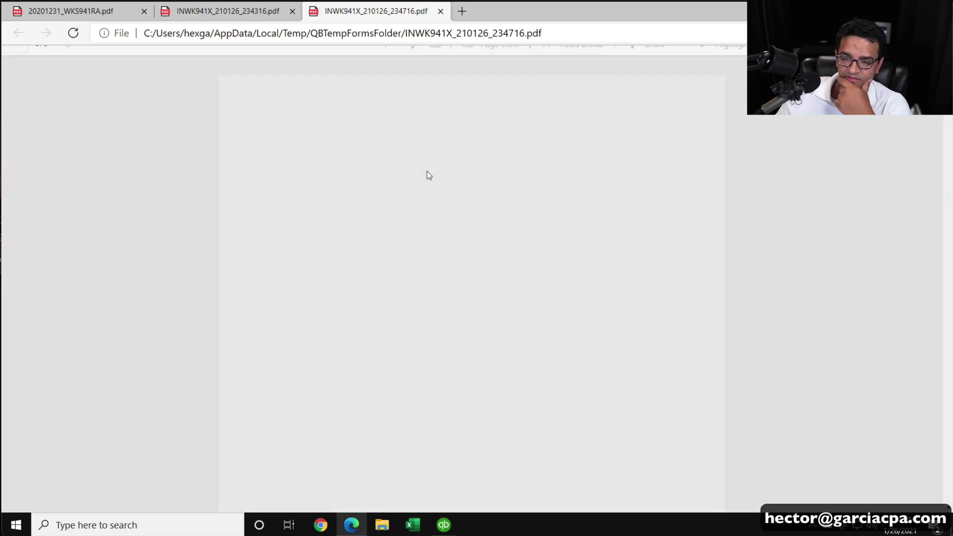
scroll(491, 276, "down", 15)
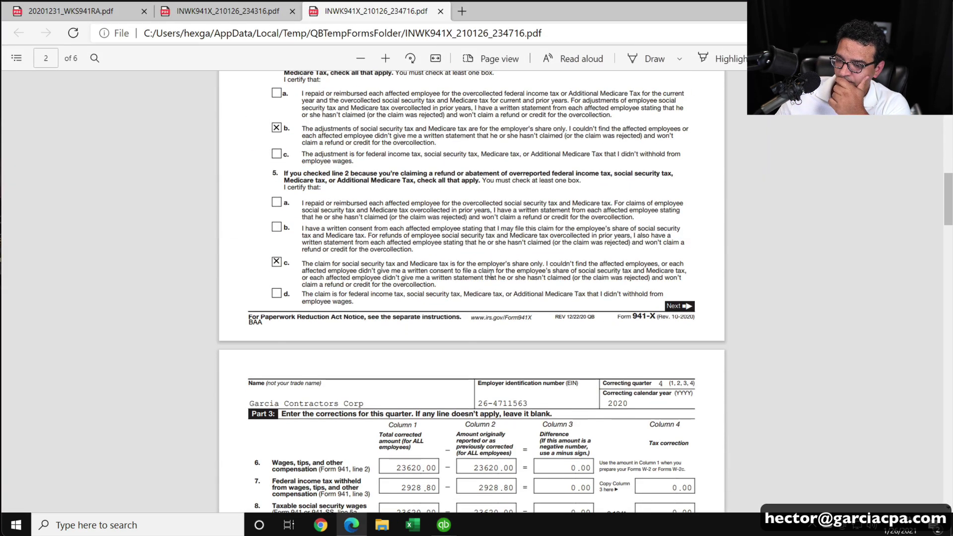
scroll(492, 276, "up", 10)
scroll(492, 275, "down", 14)
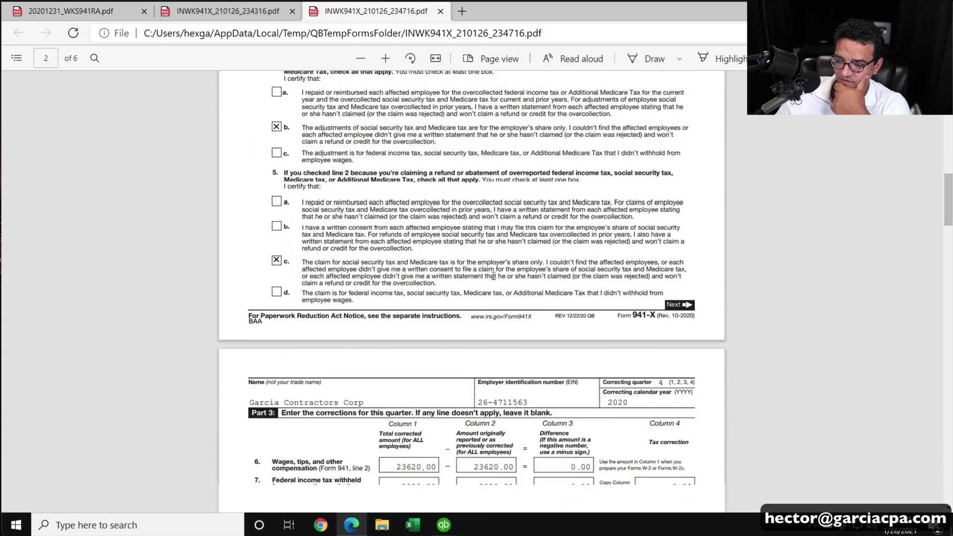
- Examine the Form 941-X PDF from the Part 3 corrections through the Part 4 explanation to the mailing and filing instructions
scroll(495, 276, "down", 8)
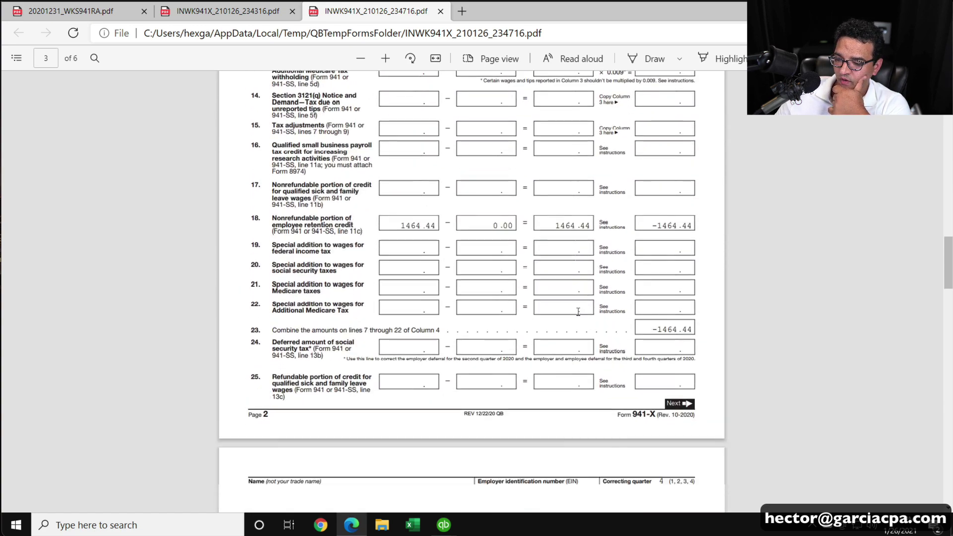
scroll(602, 244, "down", 5)
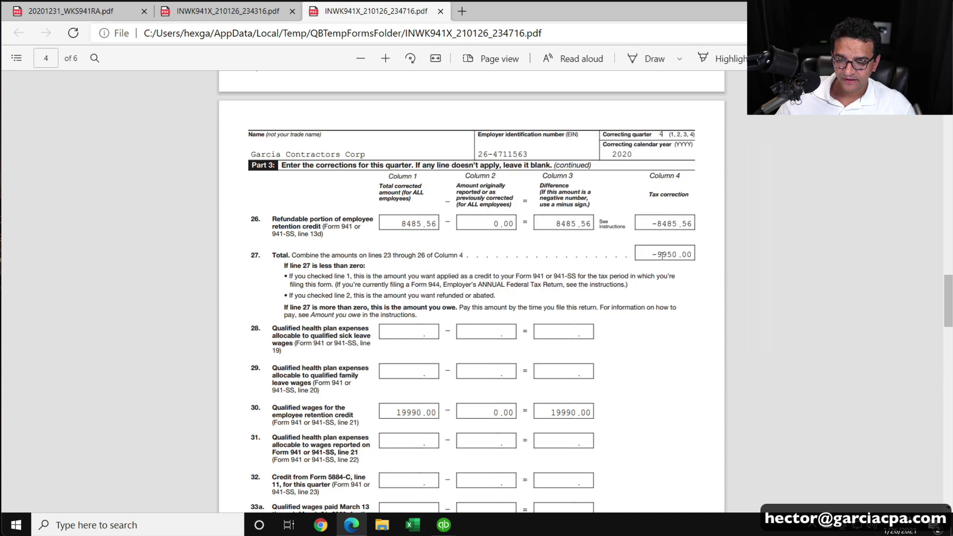
scroll(550, 284, "down", 13)
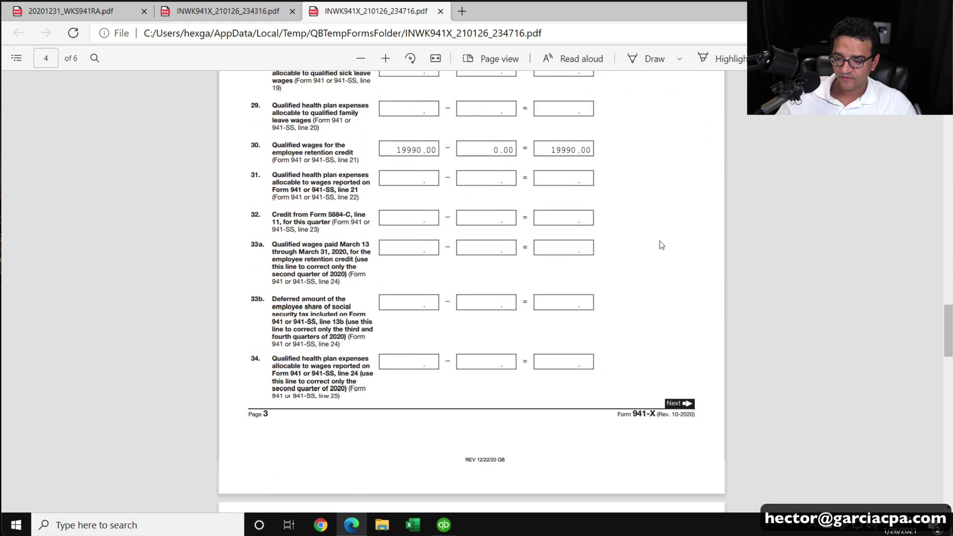
scroll(662, 246, "down", 2)
scroll(362, 230, "up", 2)
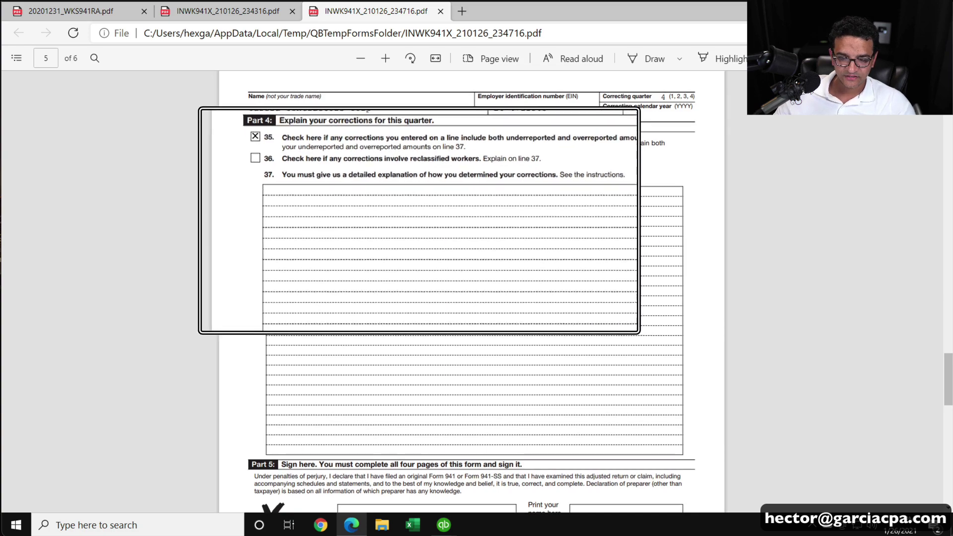
scroll(318, 219, "down", 15)
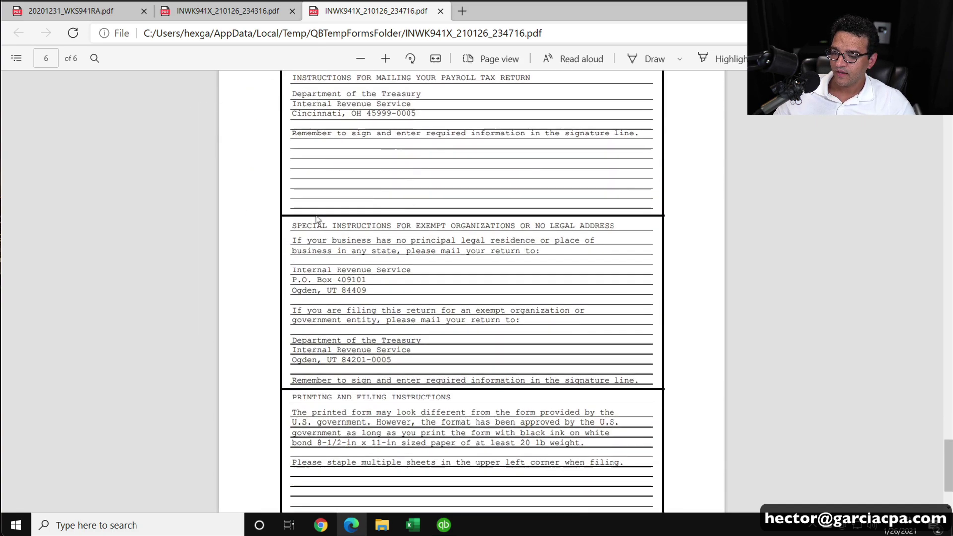
scroll(317, 219, "up", 8)
scroll(343, 225, "down", 5)
scroll(348, 221, "down", 1)
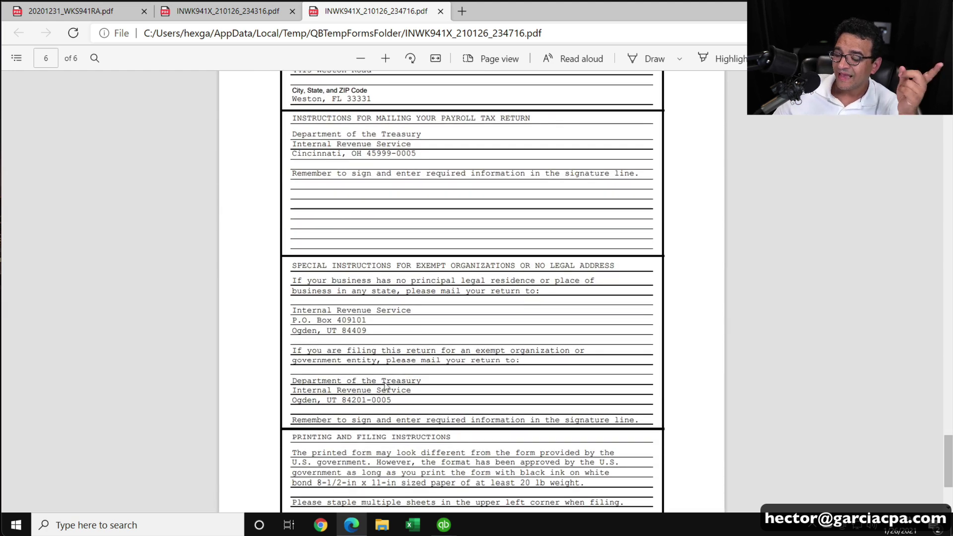
- Return to QuickBooks, close the 941-X form and open Quarterly Form 941/Sch. B (For Reporting Agents) for the quarter ending 12/31/2020
mouse_move(444, 525)
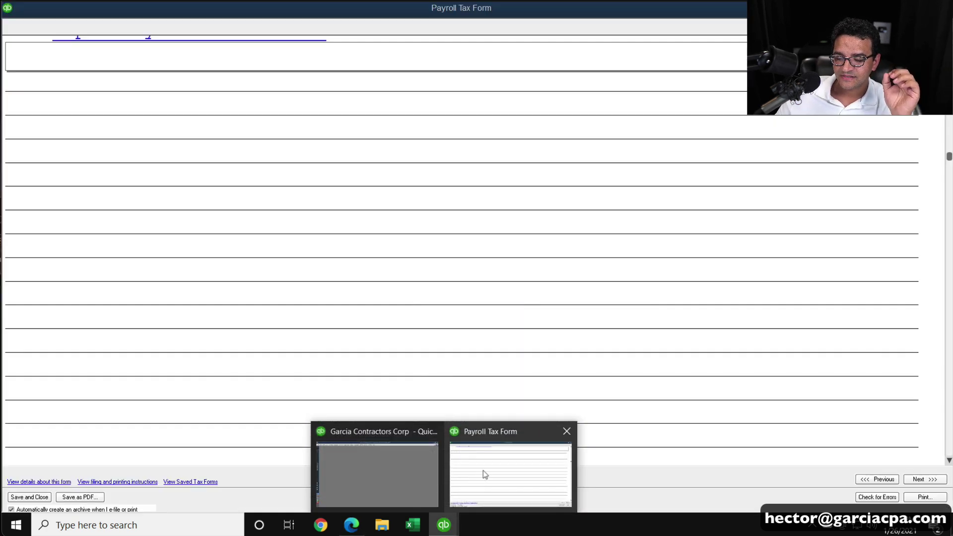
left_click(485, 474)
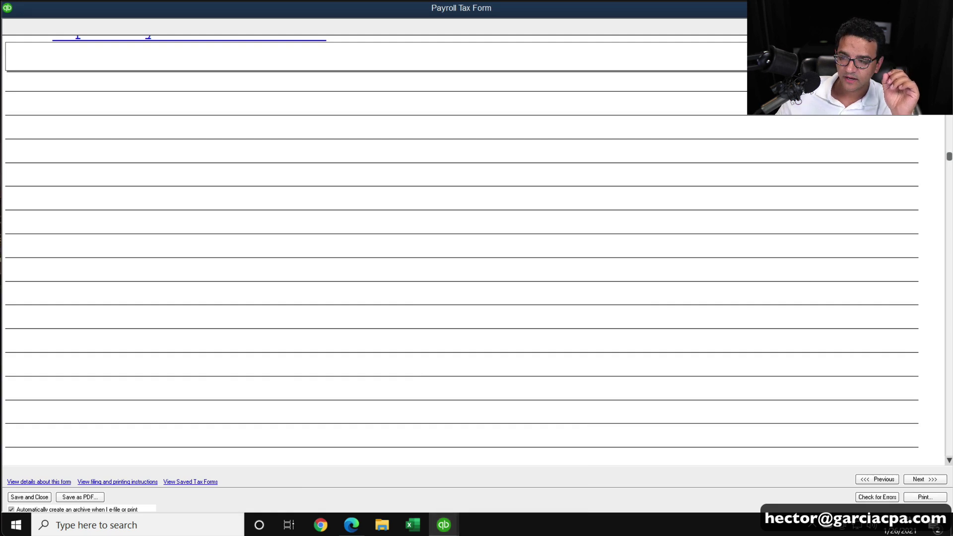
left_click(941, 8)
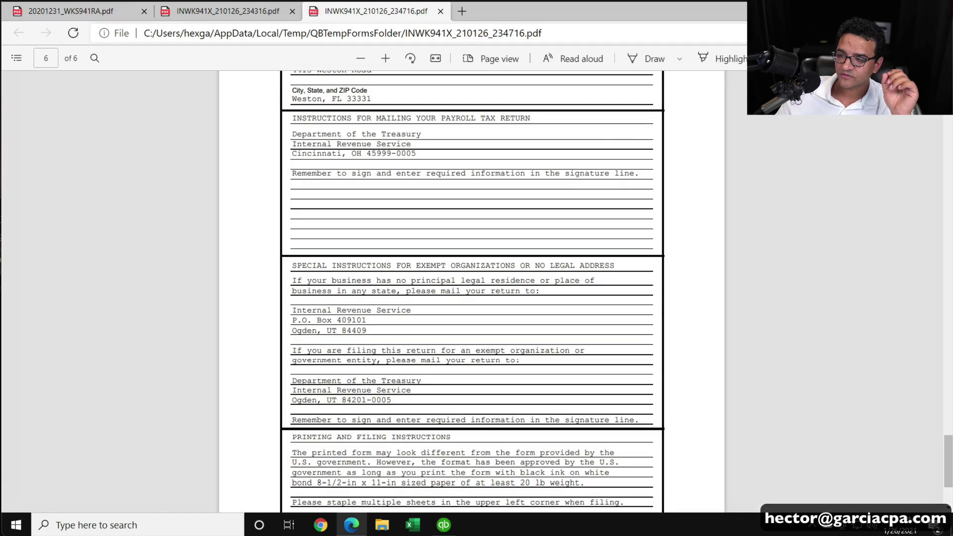
left_click(444, 525)
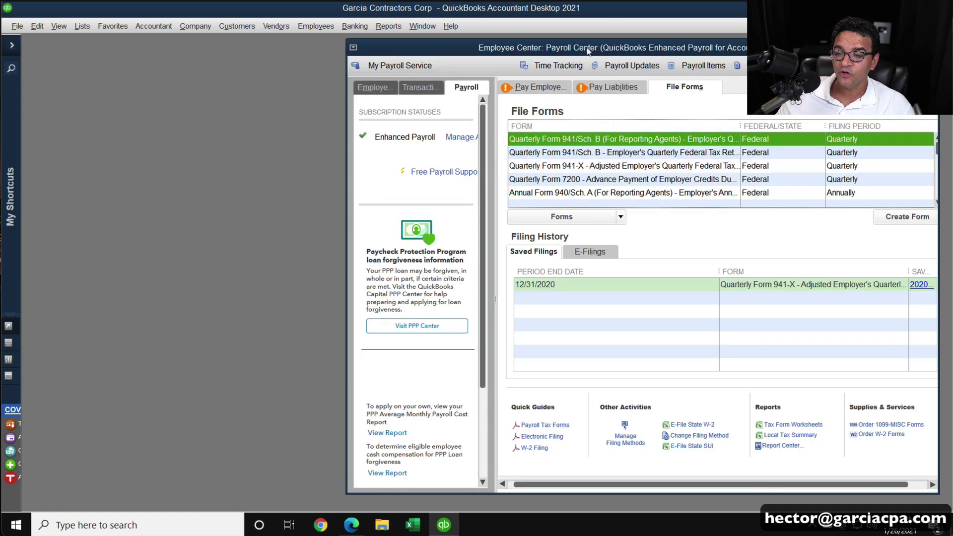
double_click(587, 51)
double_click(322, 119)
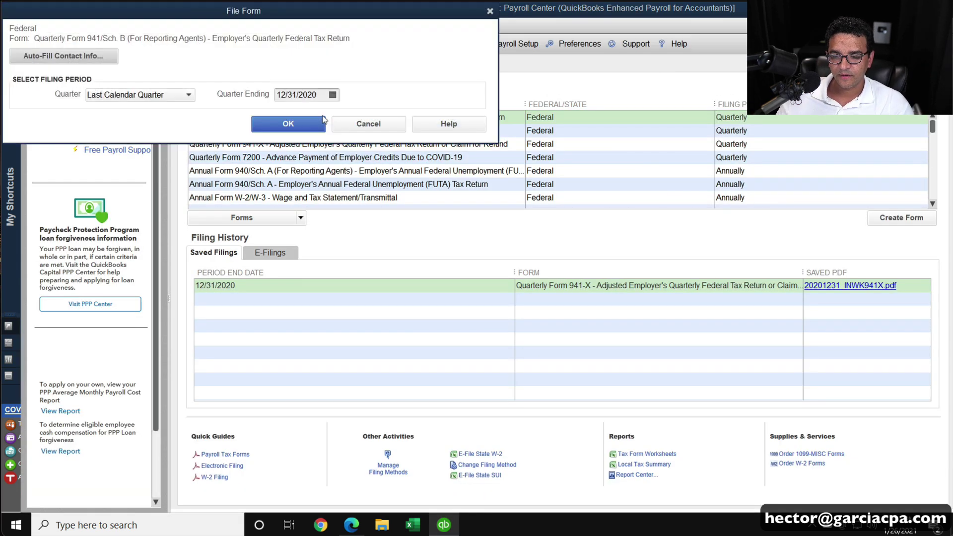
left_click(299, 124)
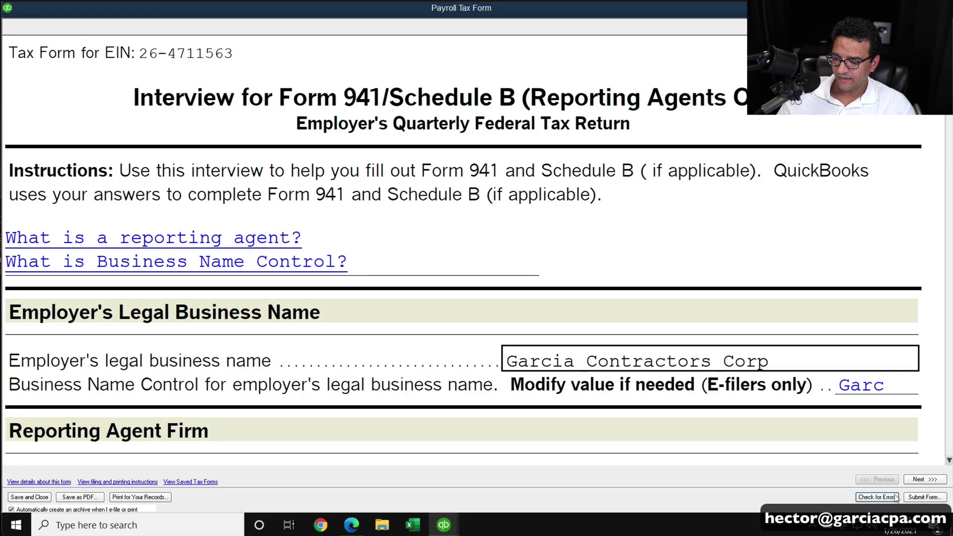
- Check Form 941 for errors and set the employer's IRS assigned deposit schedule to Monthly
left_click(897, 497)
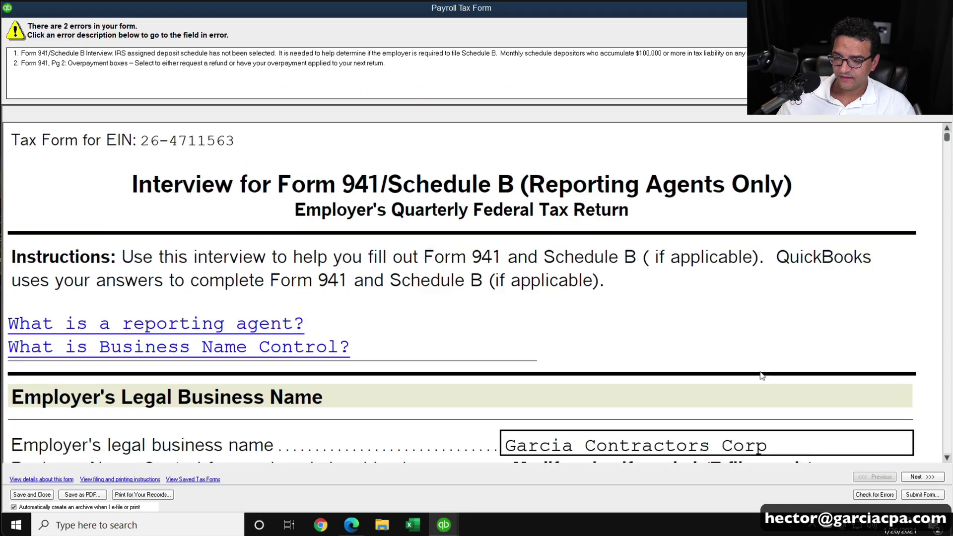
left_click(202, 54)
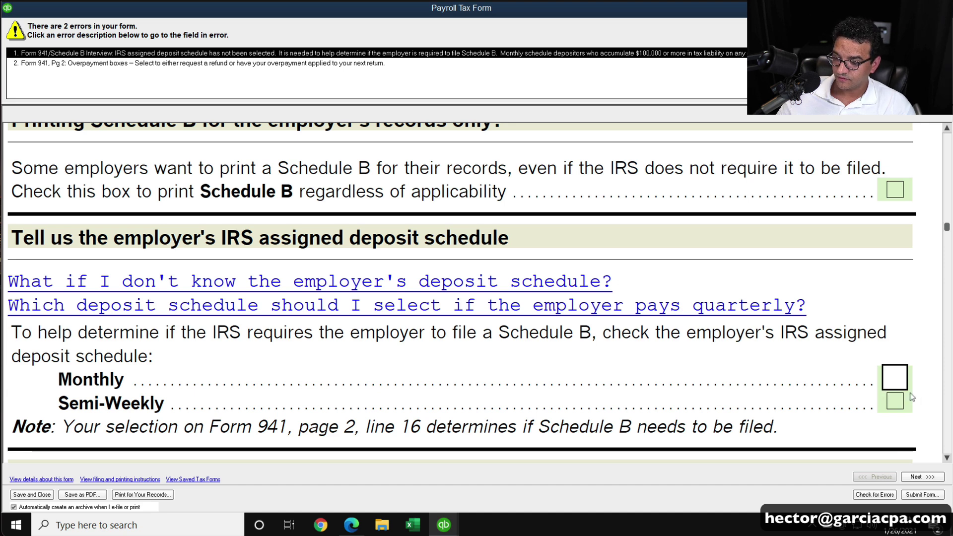
left_click(896, 378)
- Look over the rest of the interview and continue through Form 941 to the line 15 overpayment on page 2
scroll(950, 435, "down", 10)
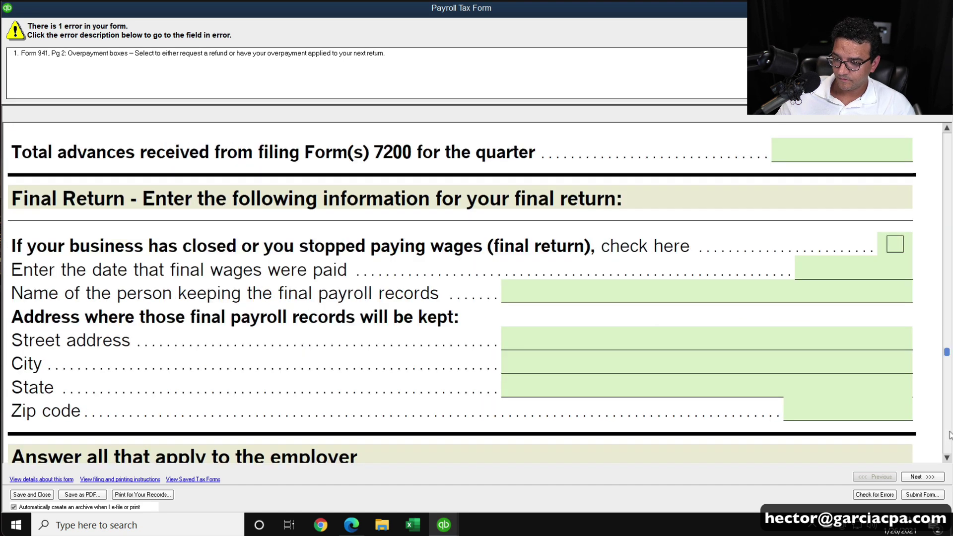
left_click(949, 242)
scroll(502, 356, "down", 1)
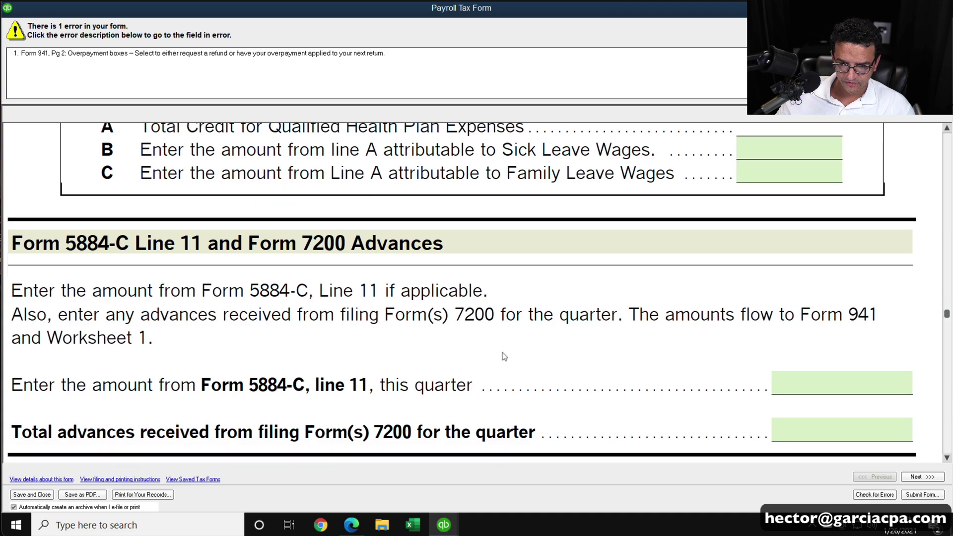
scroll(504, 353, "up", 4)
scroll(503, 354, "down", 8)
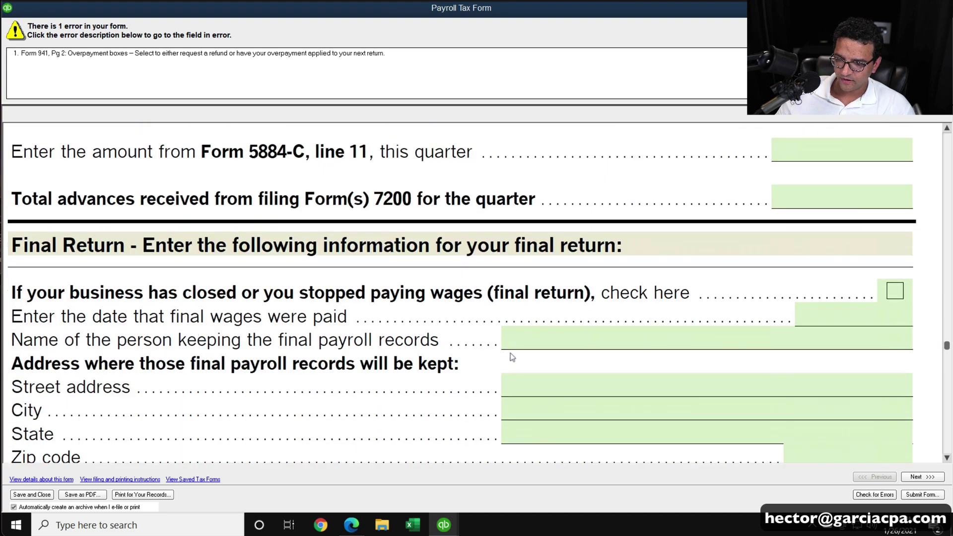
scroll(500, 363, "down", 8)
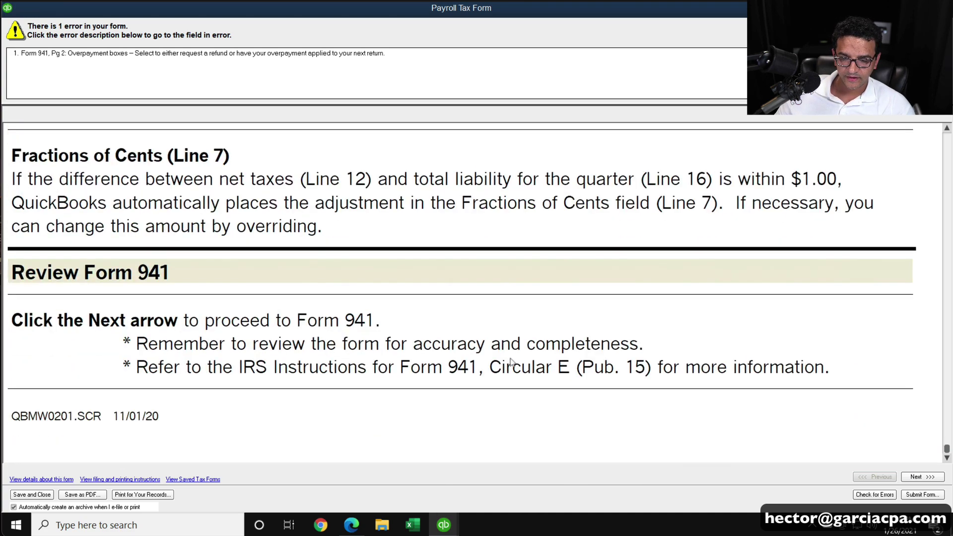
left_click(923, 477)
scroll(951, 437, "down", 15)
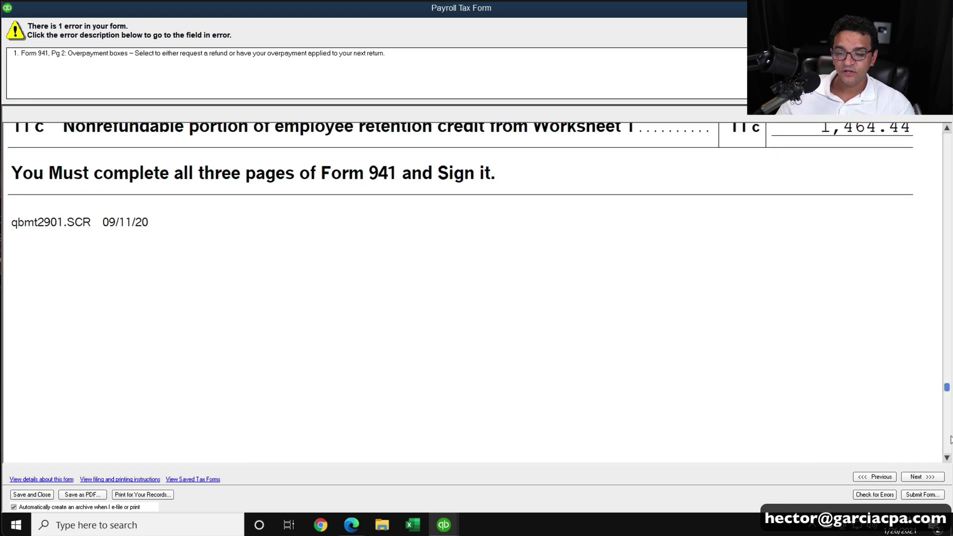
left_click(923, 476)
scroll(949, 438, "down", 5)
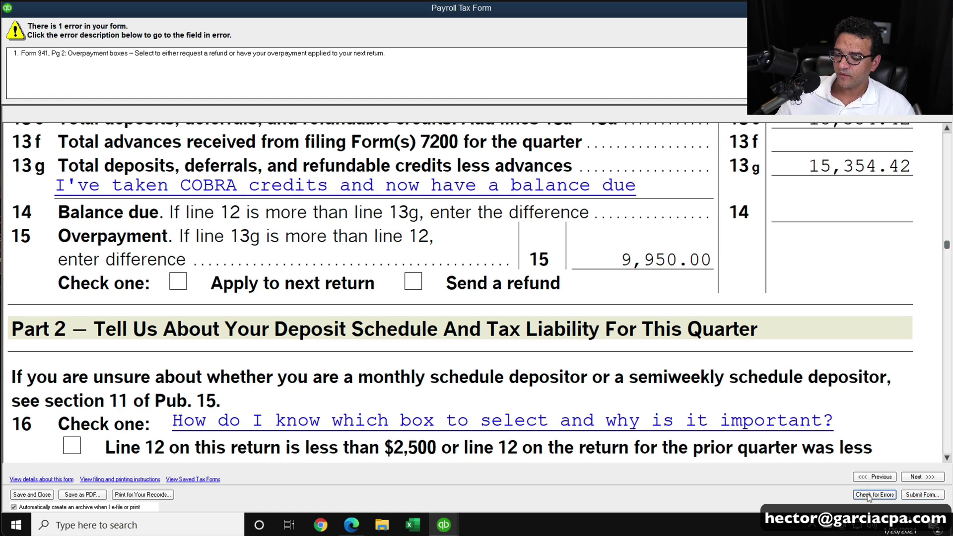
- Save Form 941 as the PDF 20201231_WKS941RA on the desktop despite the remaining error
left_click(92, 495)
left_click(453, 308)
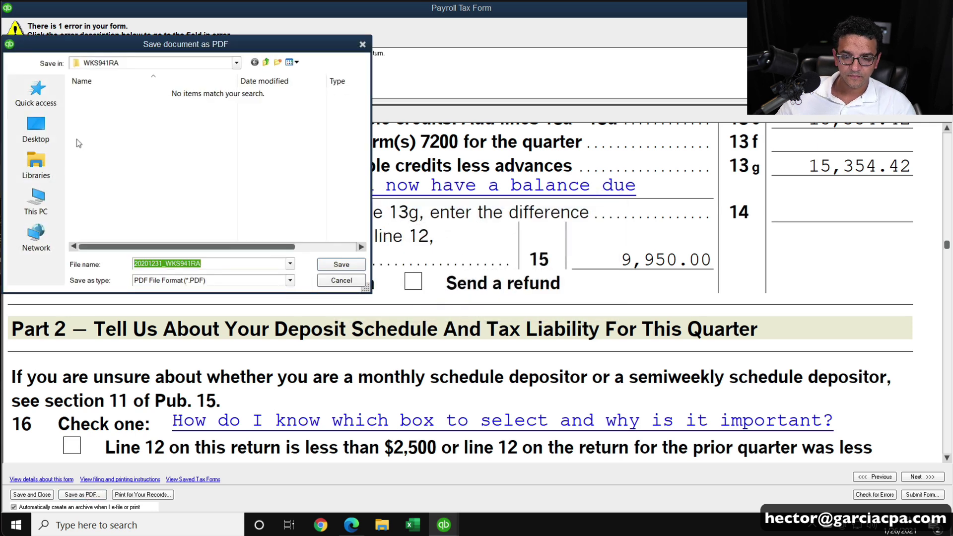
left_click(35, 131)
left_click(342, 264)
left_click(504, 263)
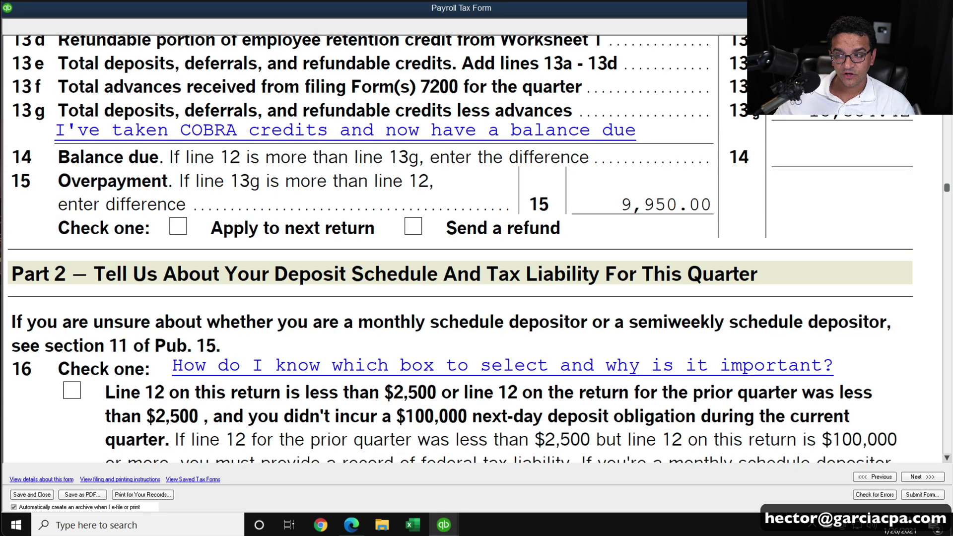
- Close the tax form and the earlier PDFs, and open 20201231_WKS941RA from the desktop in a maximized window
left_click(941, 8)
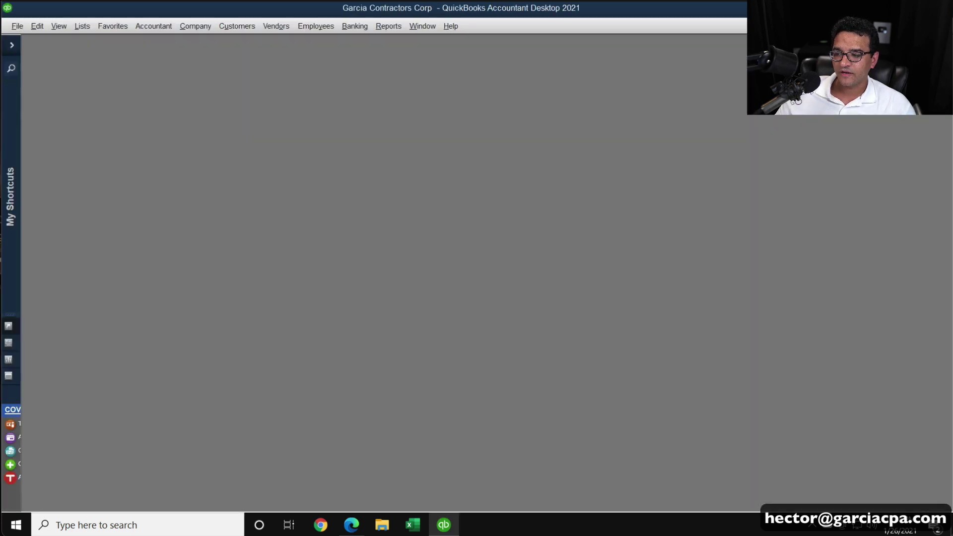
left_click(883, 8)
left_click(911, 8)
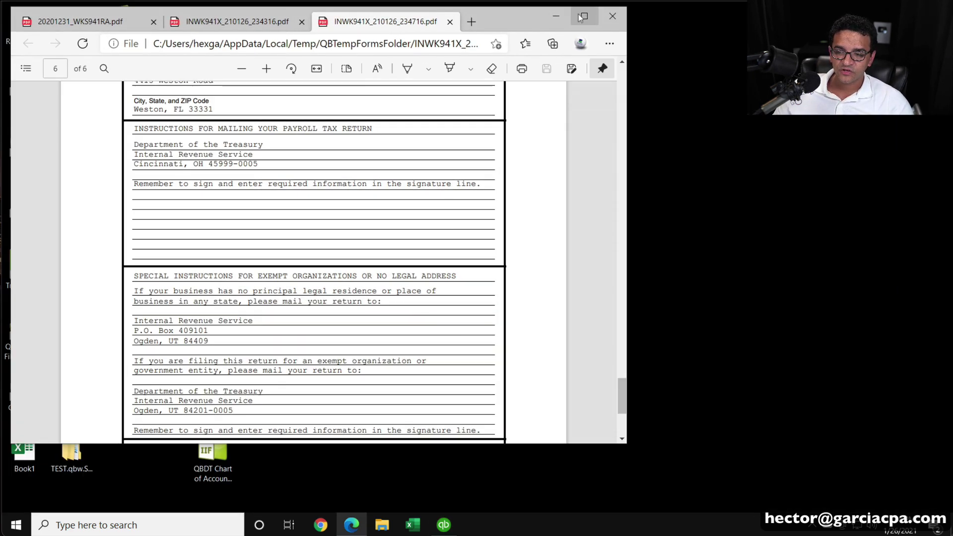
left_click(612, 15)
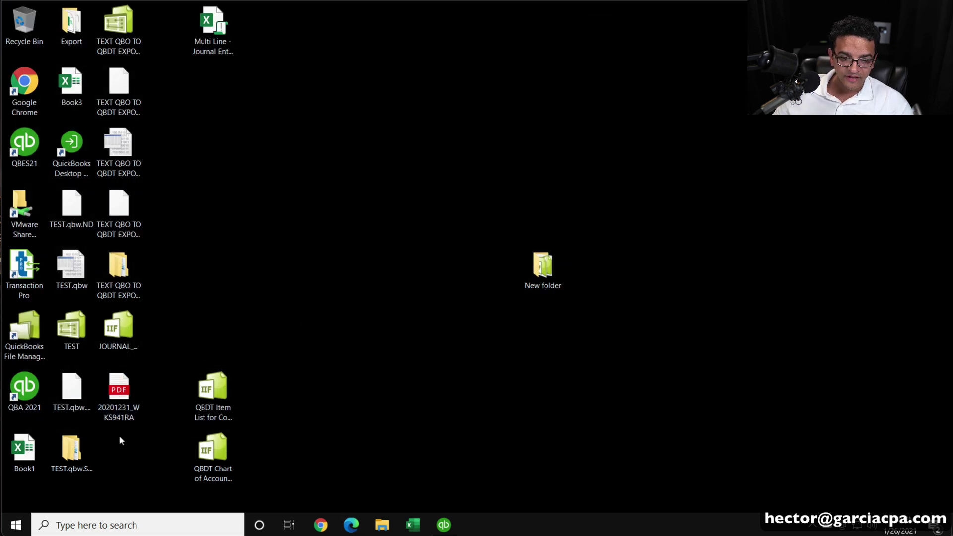
double_click(118, 386)
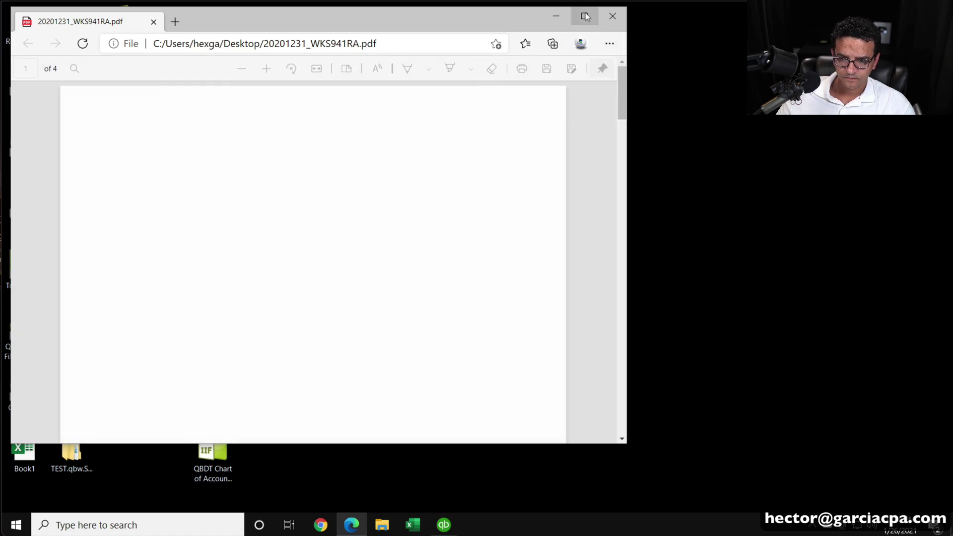
left_click(585, 16)
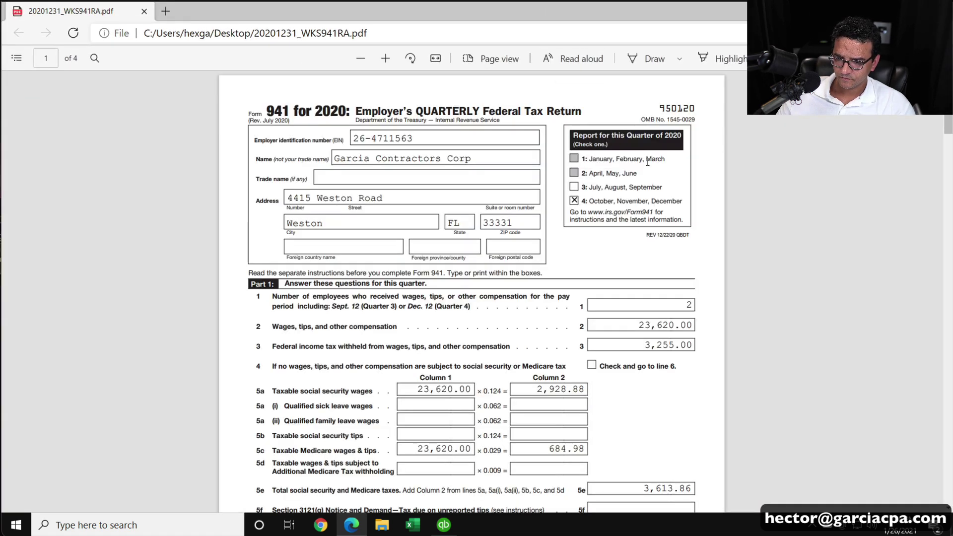
- Examine the Form 941 PDF's tax lines, overpayment, monthly liabilities and qualified wages, plus the retention credit calculation in Worksheet 1
scroll(599, 225, "down", 5)
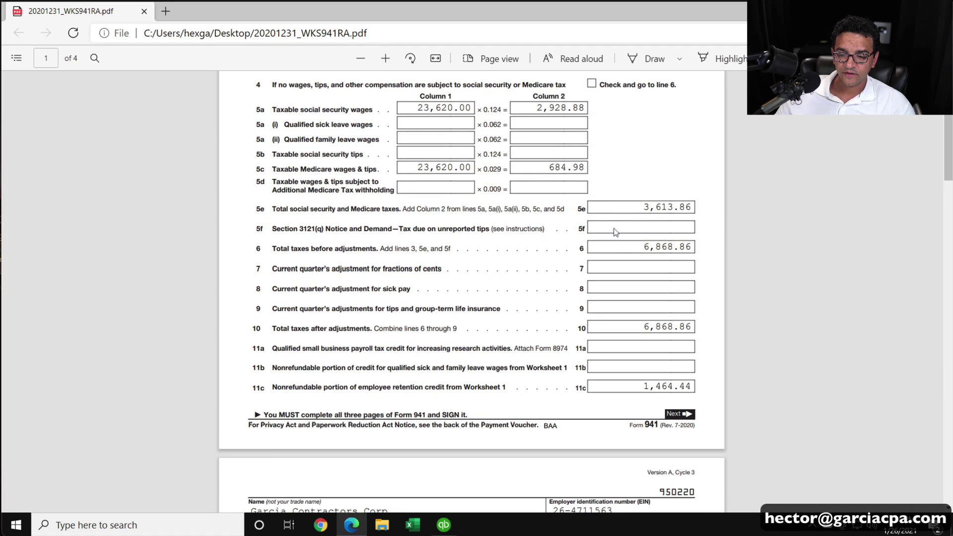
scroll(615, 233, "down", 10)
scroll(611, 241, "down", 1)
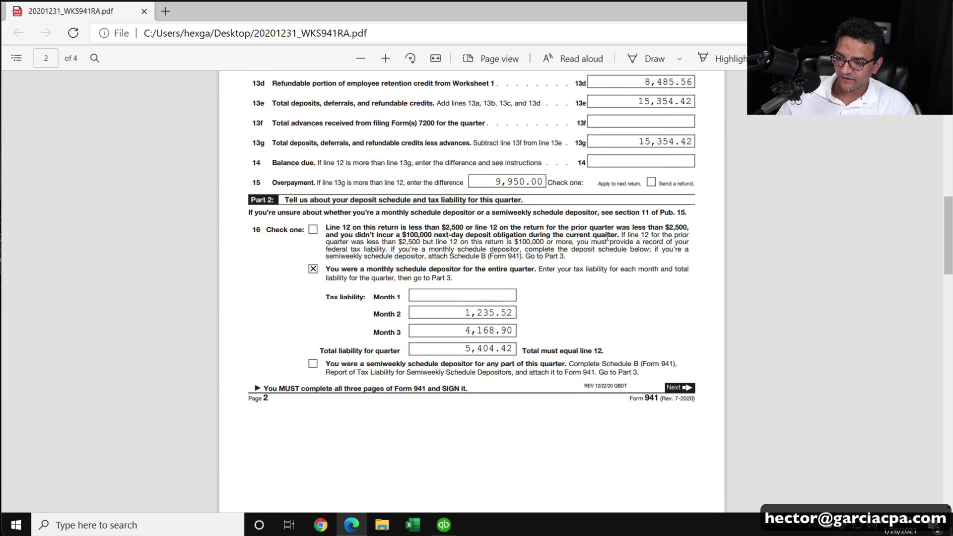
scroll(495, 290, "down", 8)
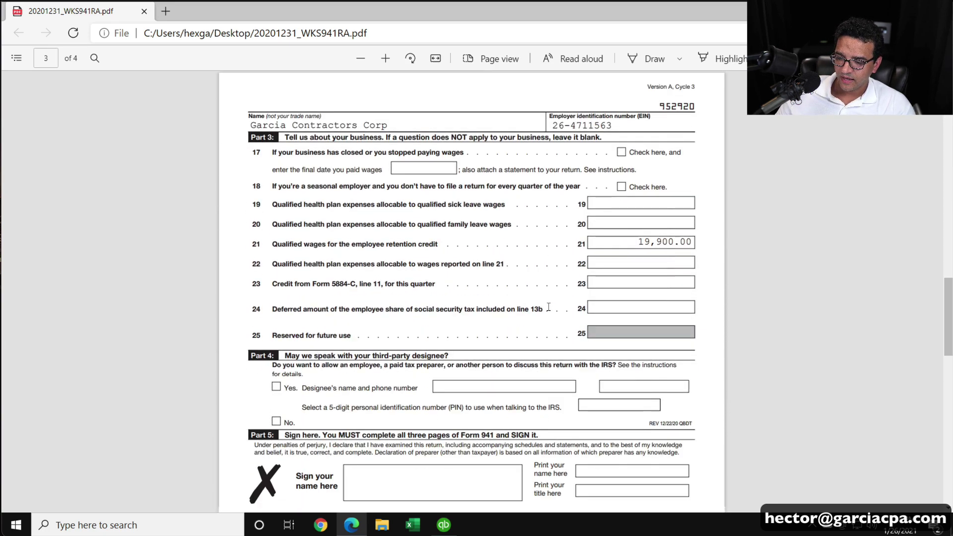
scroll(447, 284, "up", 9)
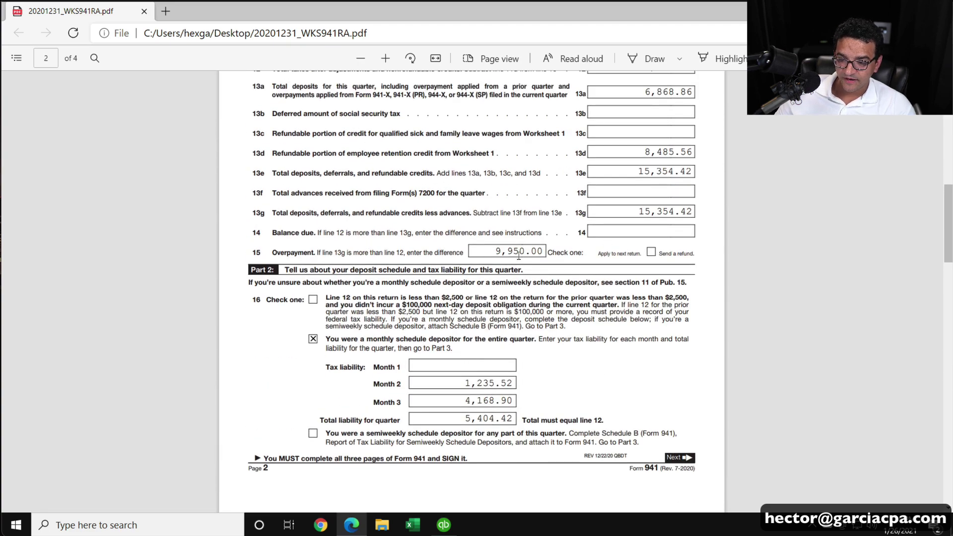
scroll(457, 243, "up", 1)
scroll(456, 242, "up", 15)
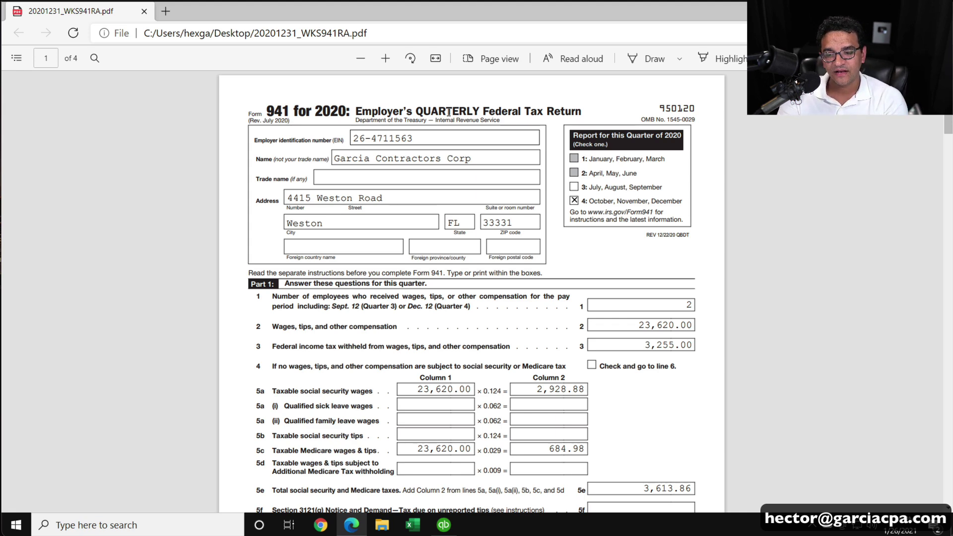
scroll(449, 112, "down", 20)
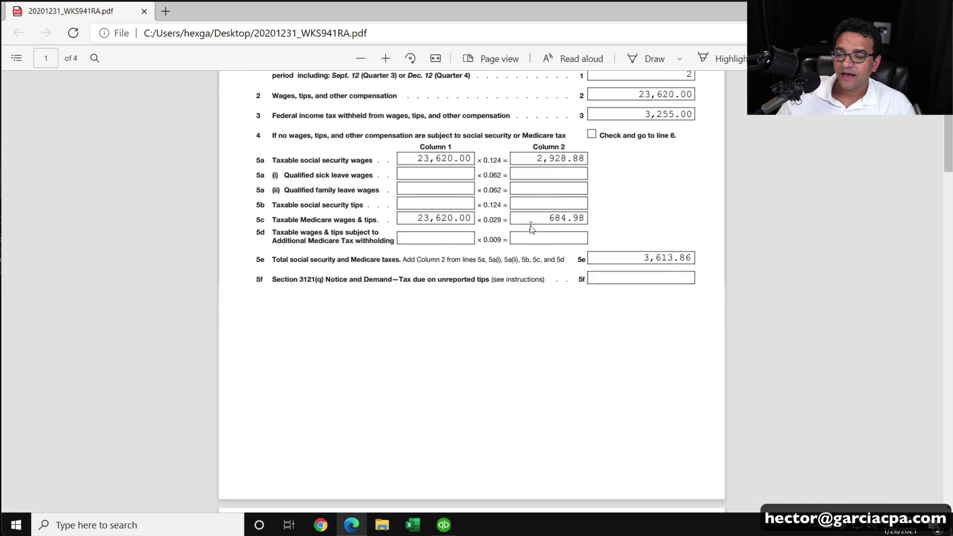
scroll(525, 232, "down", 10)
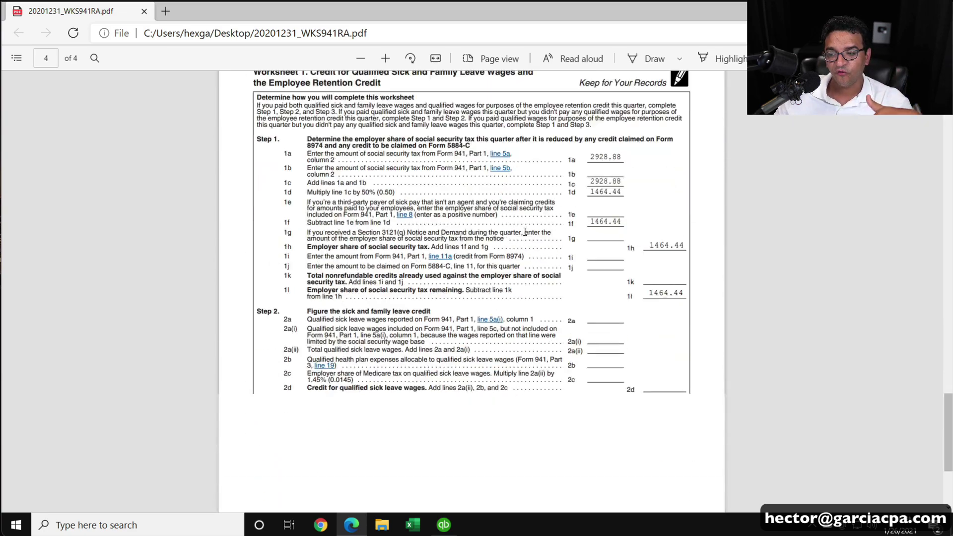
scroll(529, 233, "up", 10)
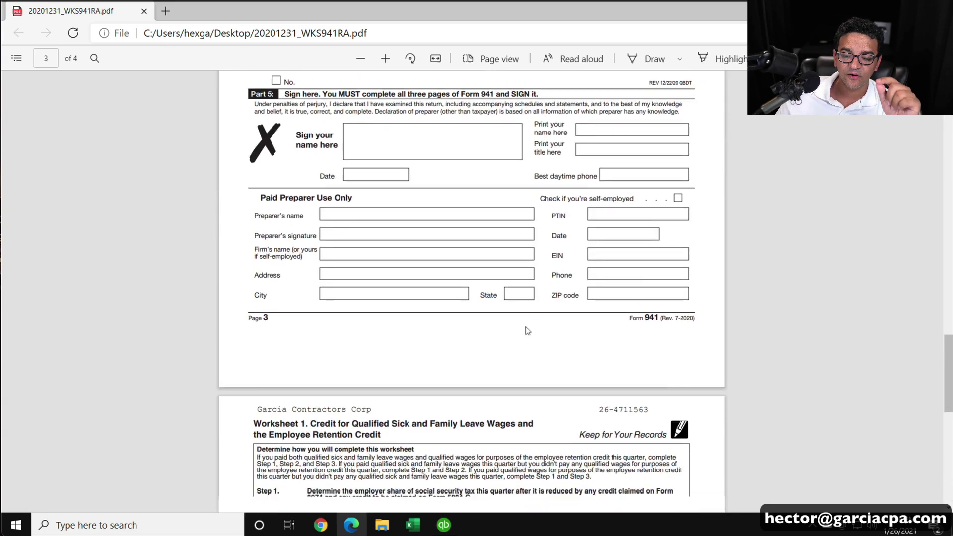
scroll(521, 328, "down", 10)
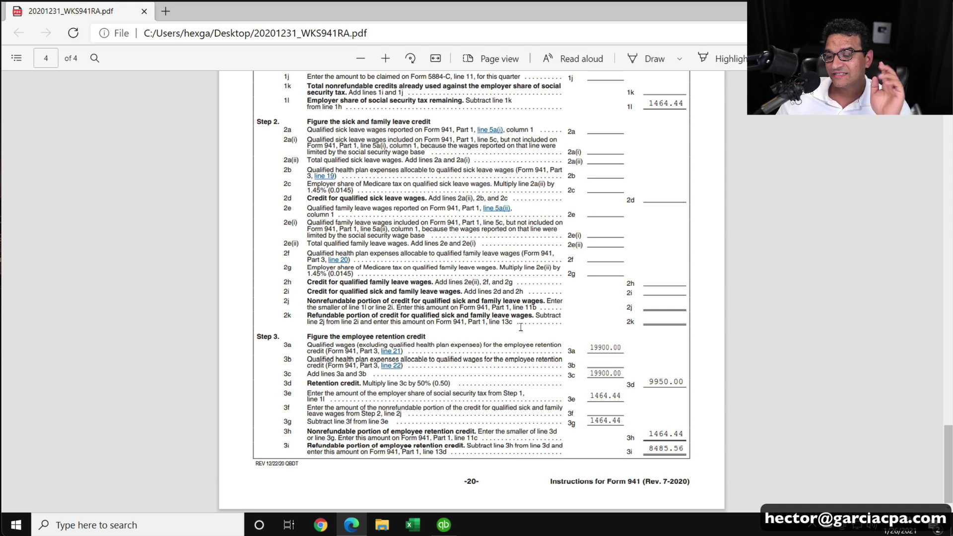
scroll(510, 326, "up", 7)
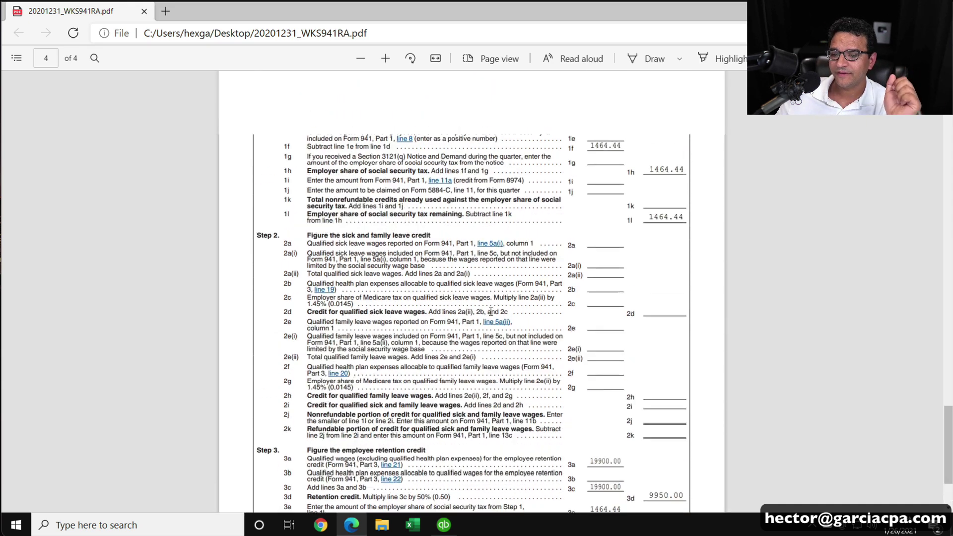
- Close the Form 941 PDF, switch back to QuickBooks and maximize the Payroll Center
left_click(937, 10)
left_click(449, 525)
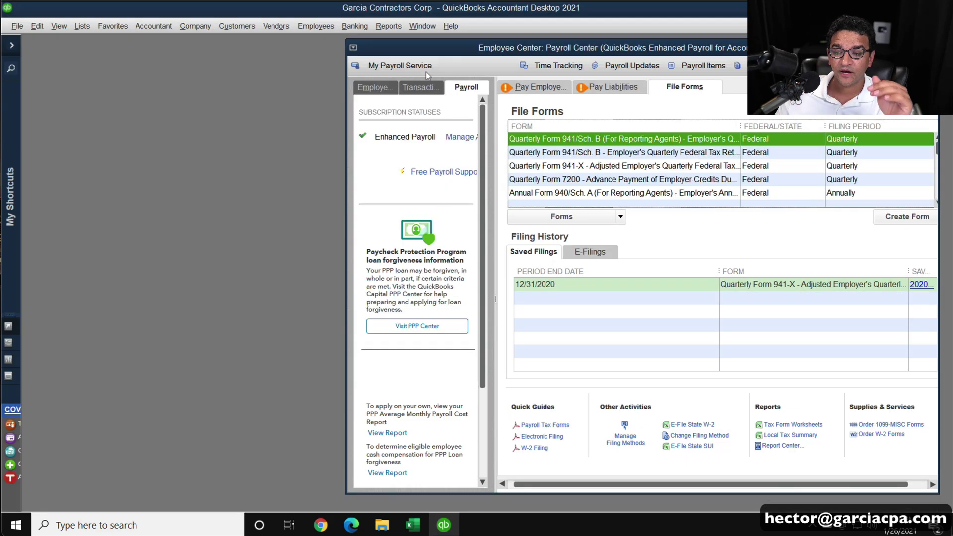
double_click(451, 44)
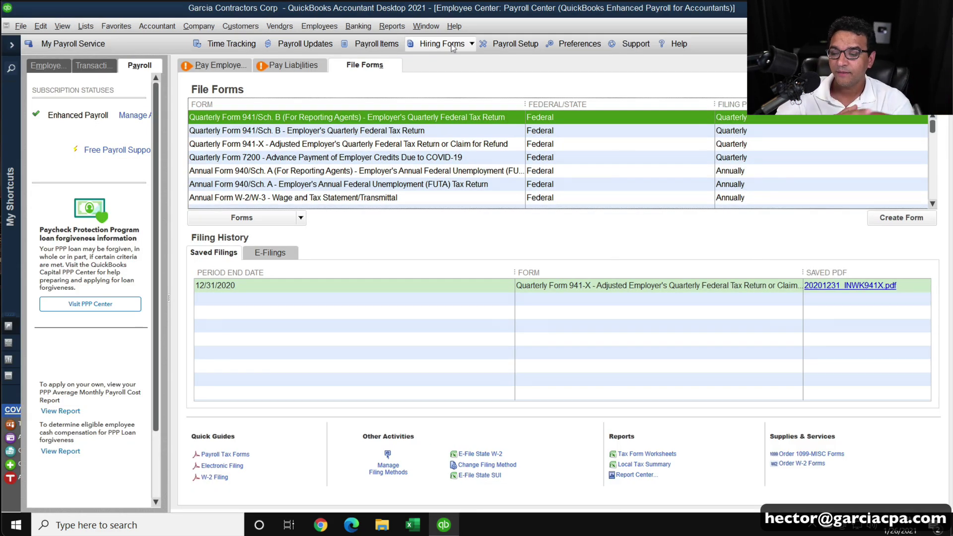